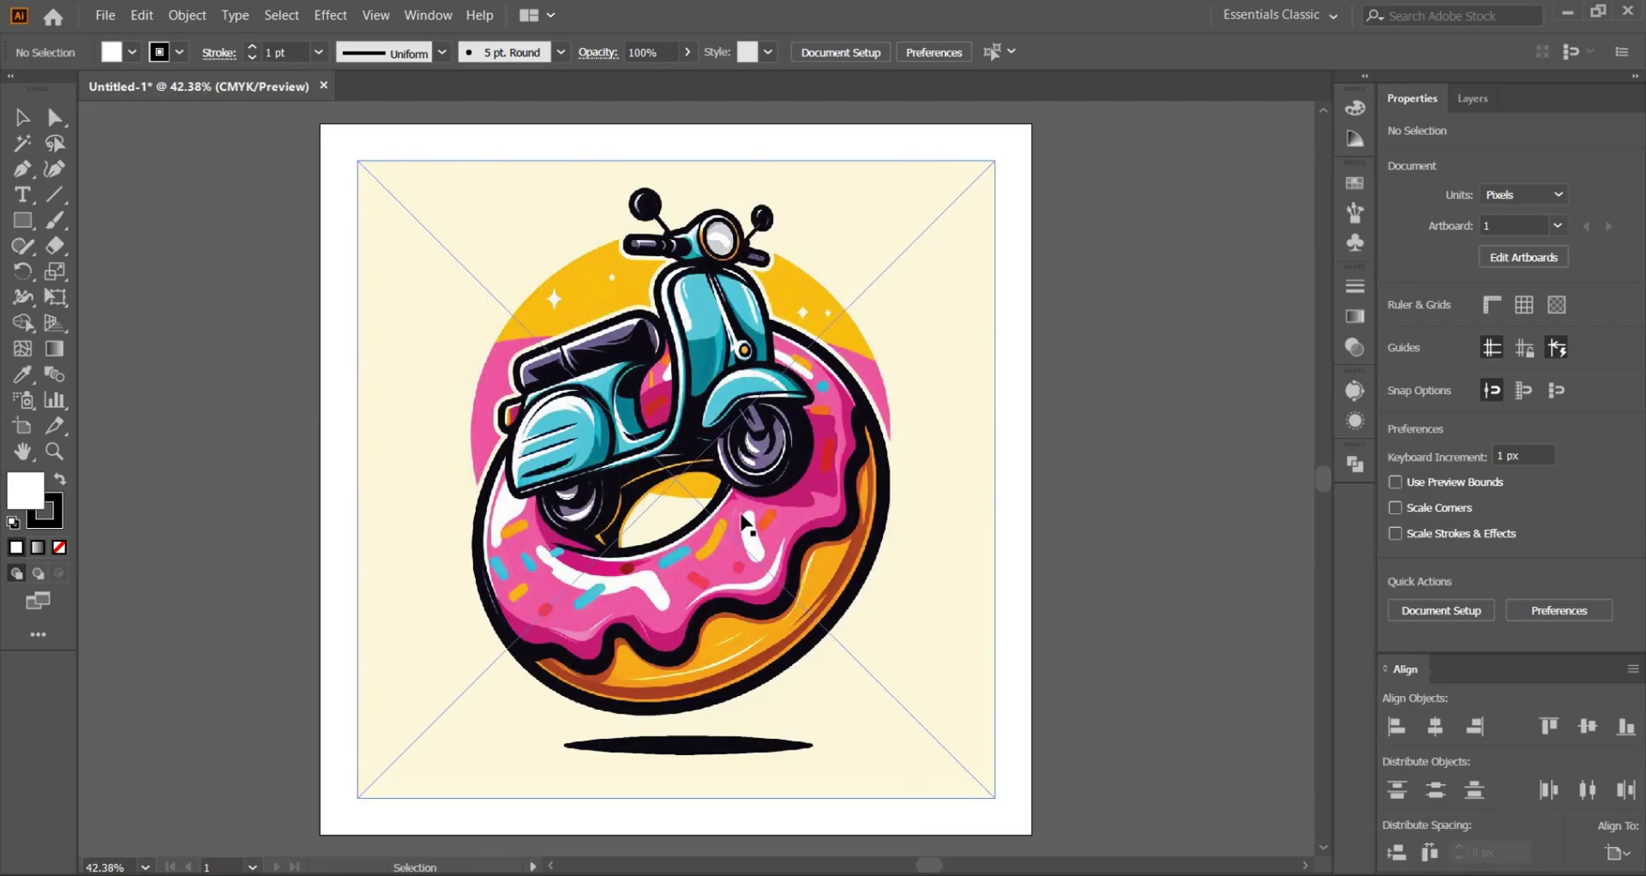
Step: Image-trace the placed scooter-on-donut picture with the 16 Colors preset
left_click(842, 369)
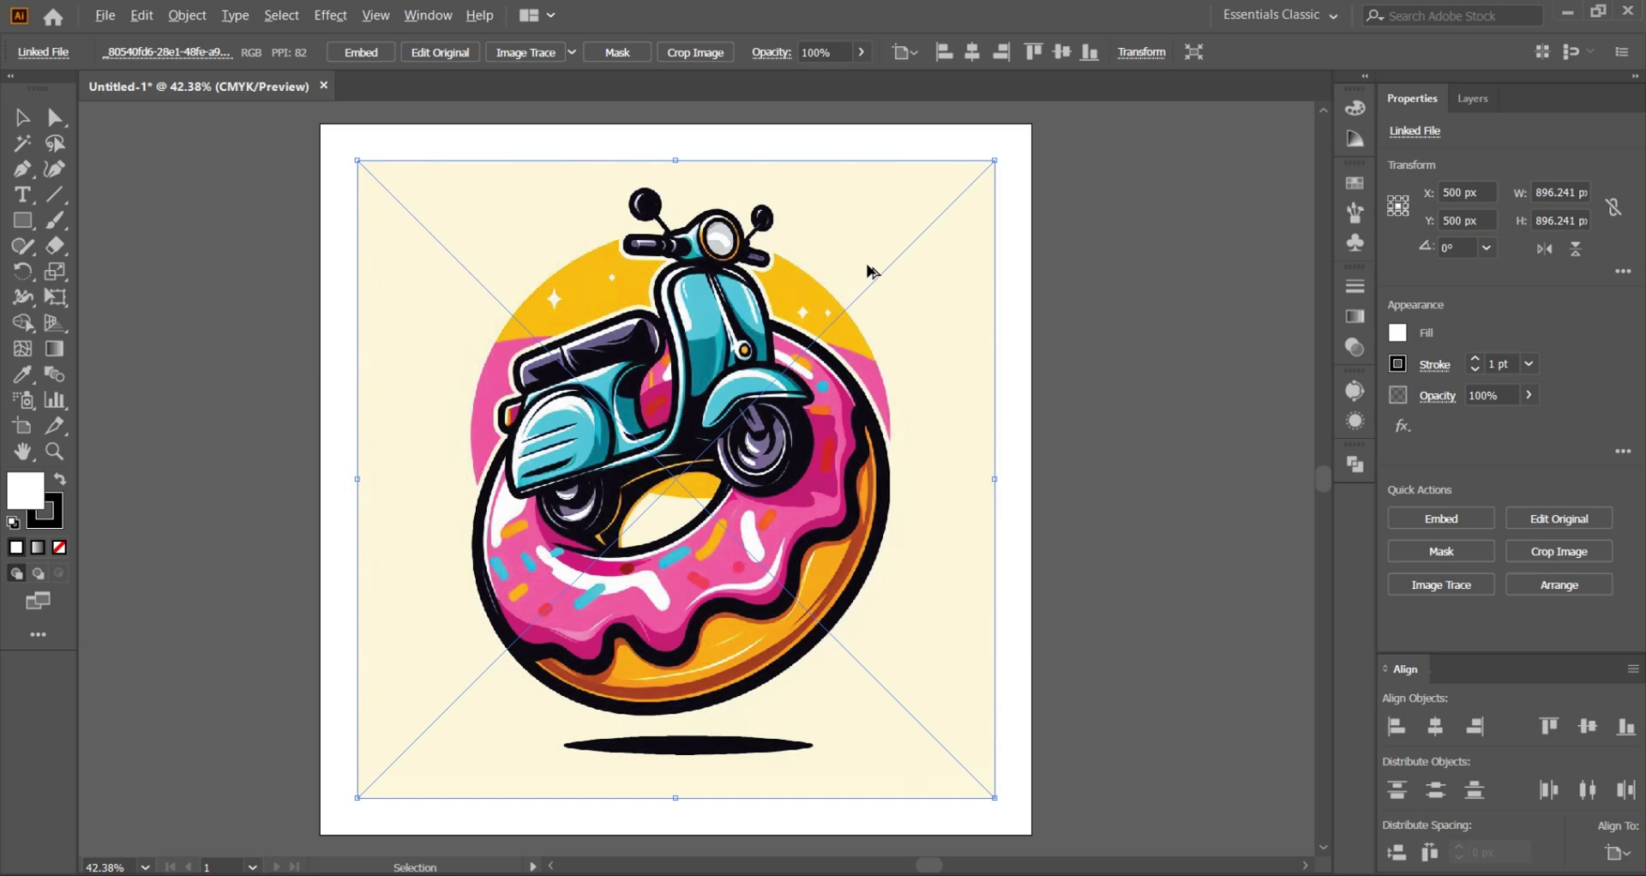
scroll(866, 268, "up", 1)
scroll(870, 271, "up", 1)
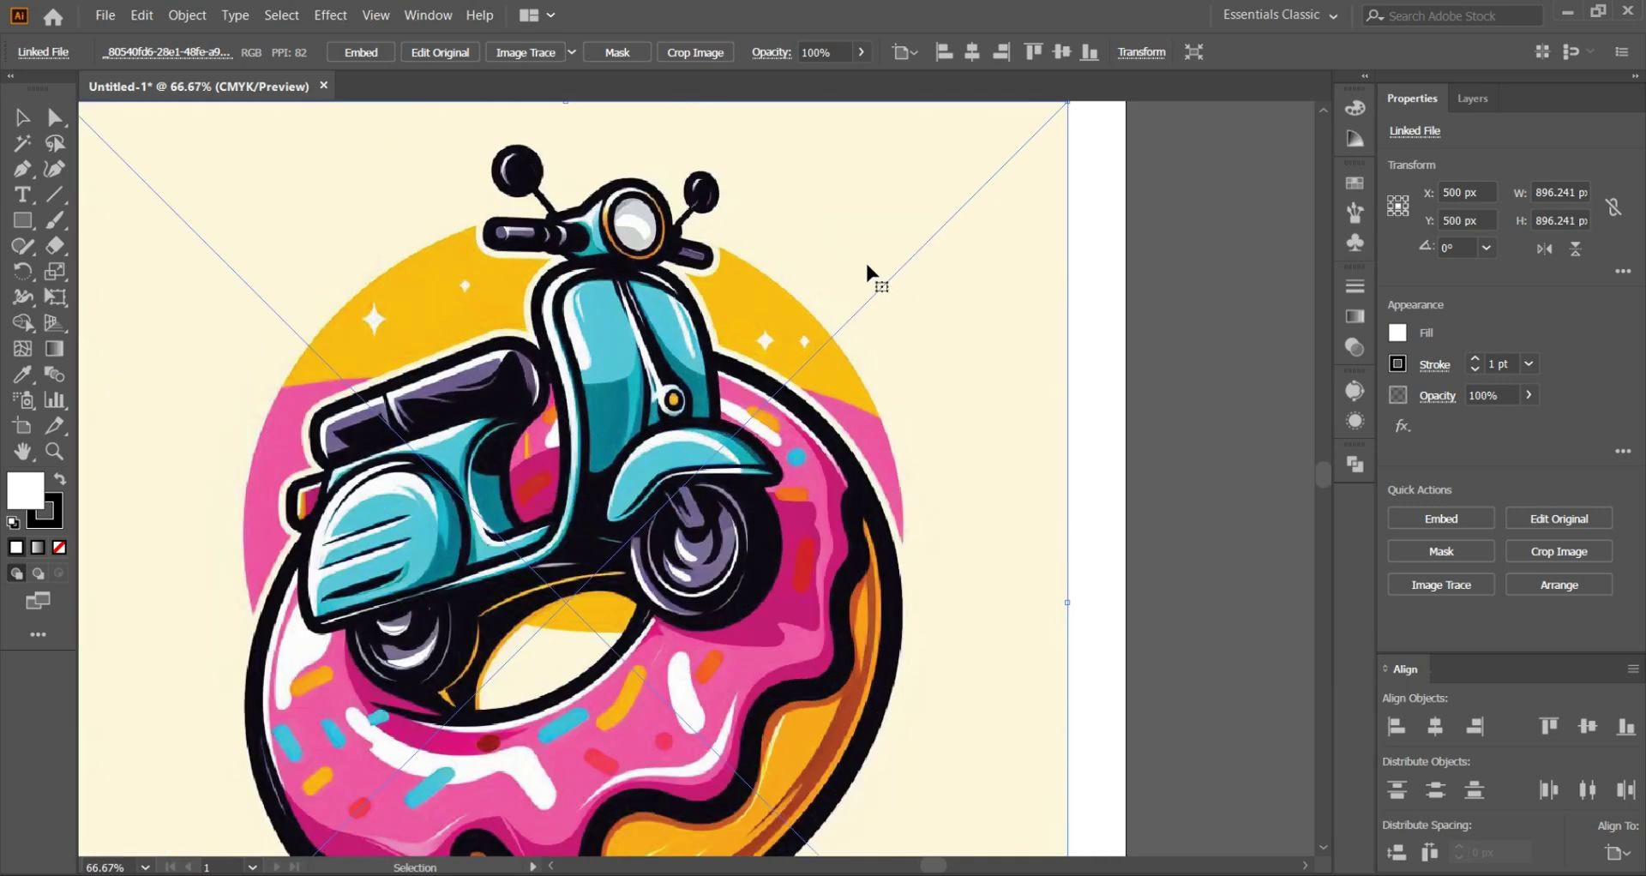
scroll(866, 259, "up", 1)
scroll(851, 250, "up", 1)
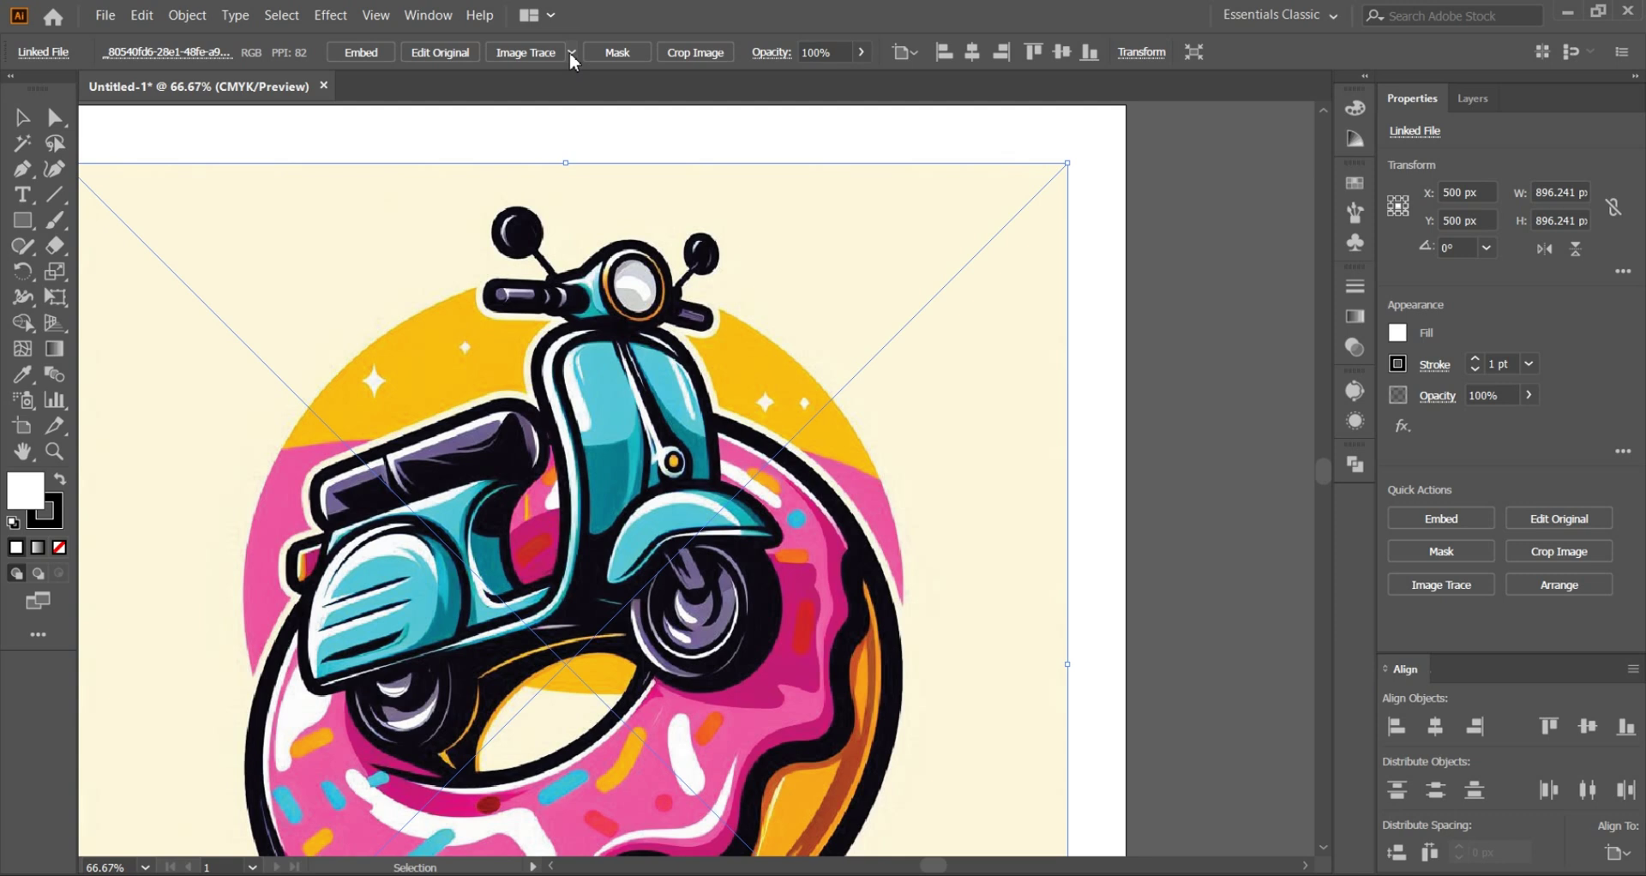
left_click(571, 53)
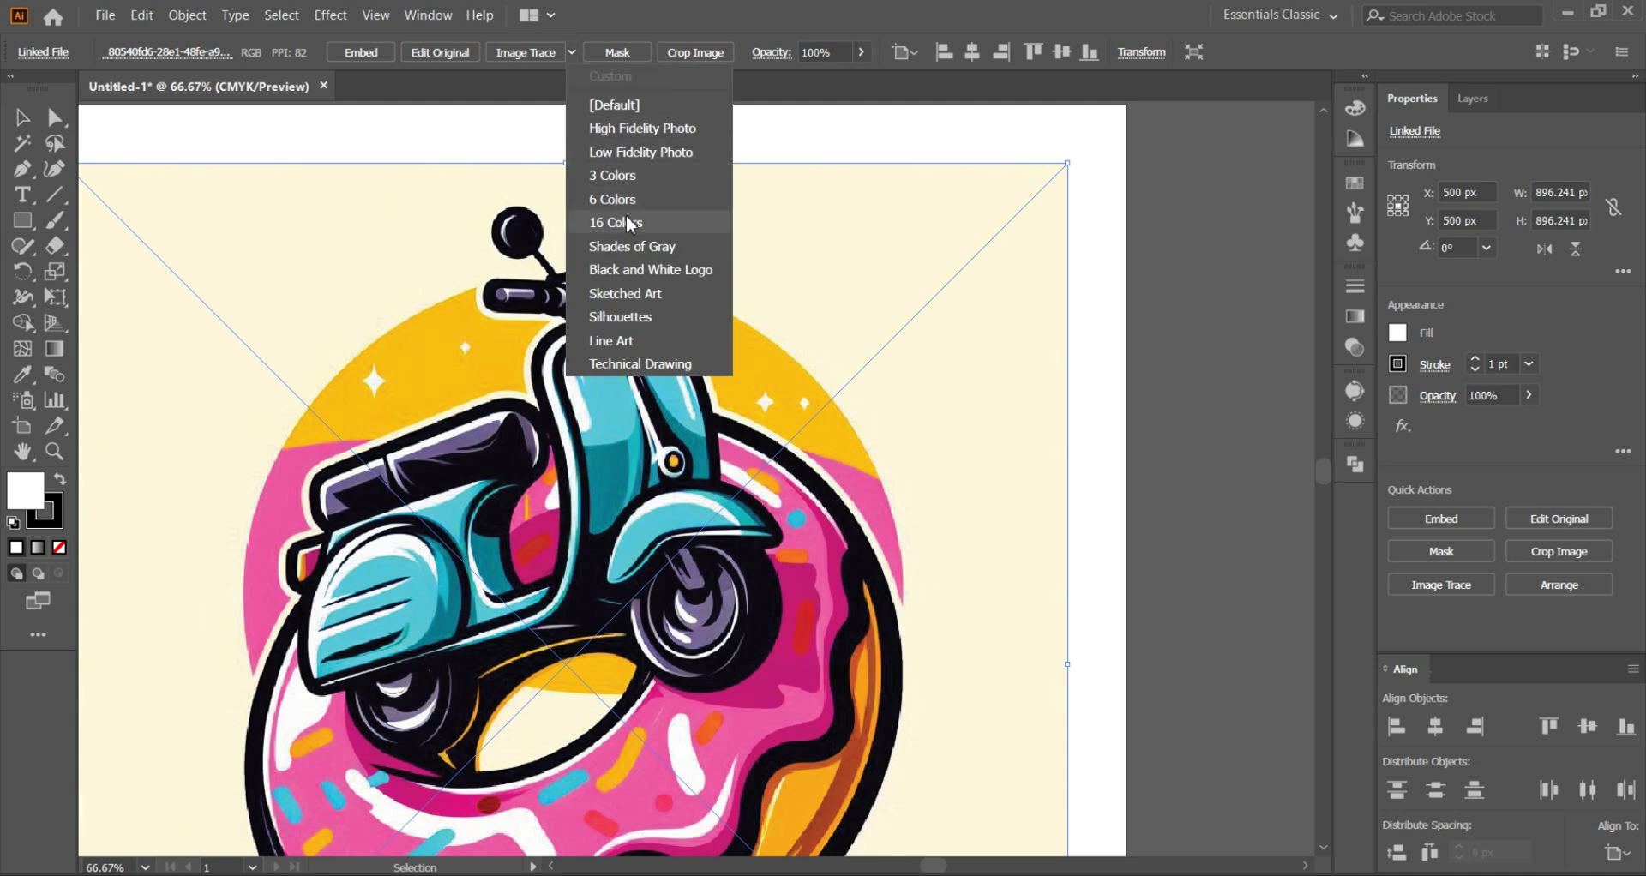
left_click(626, 216)
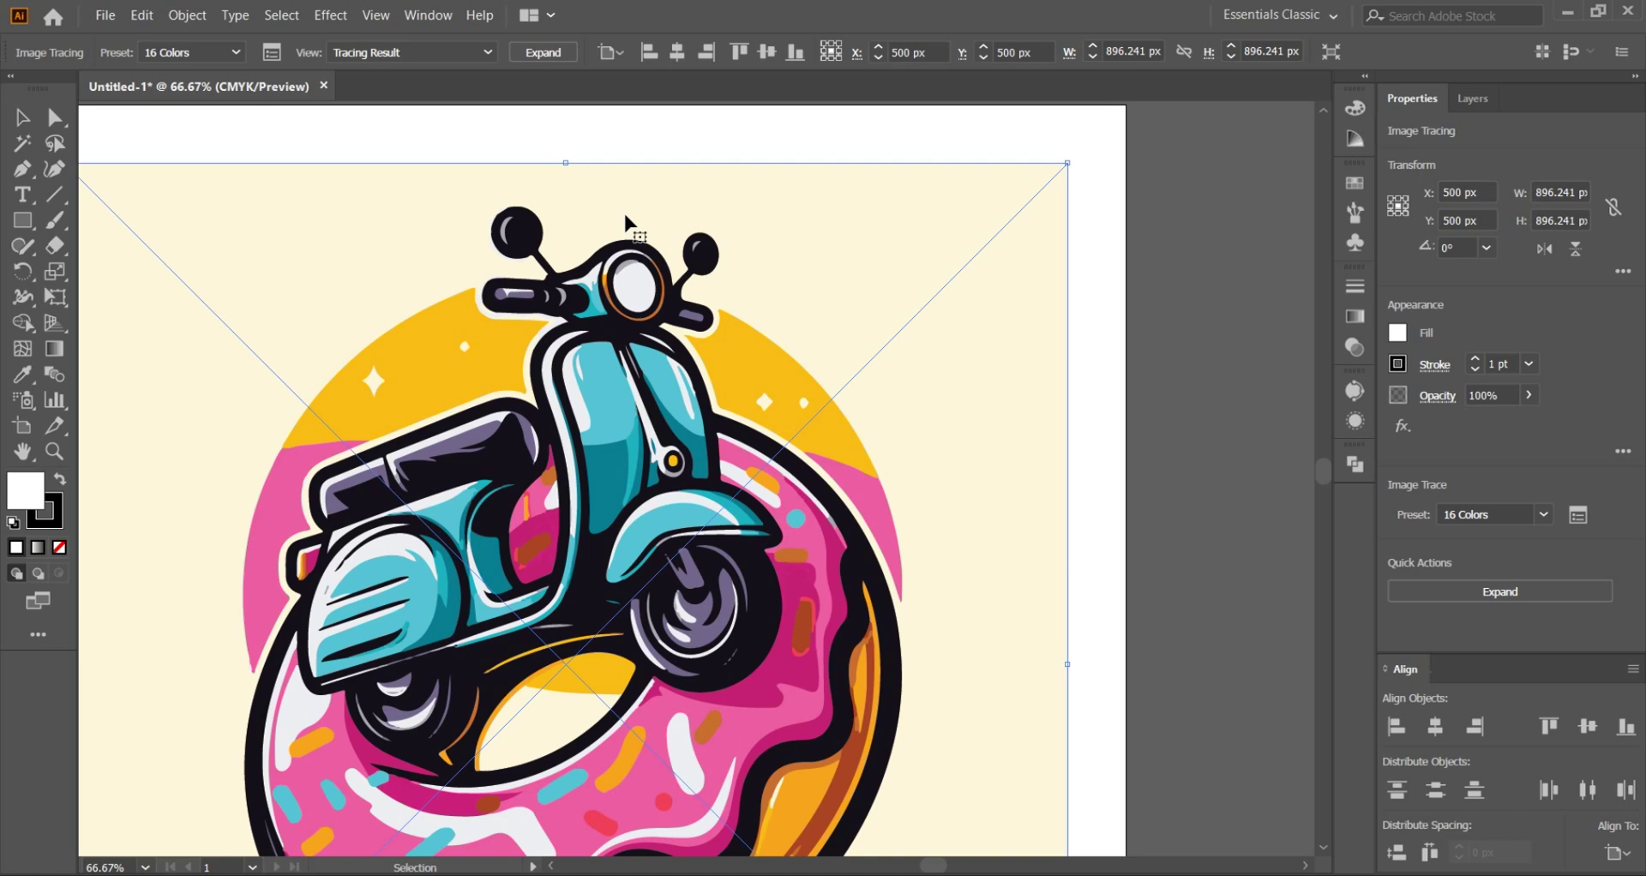
scroll(639, 395, "up", 2)
scroll(635, 386, "up", 4)
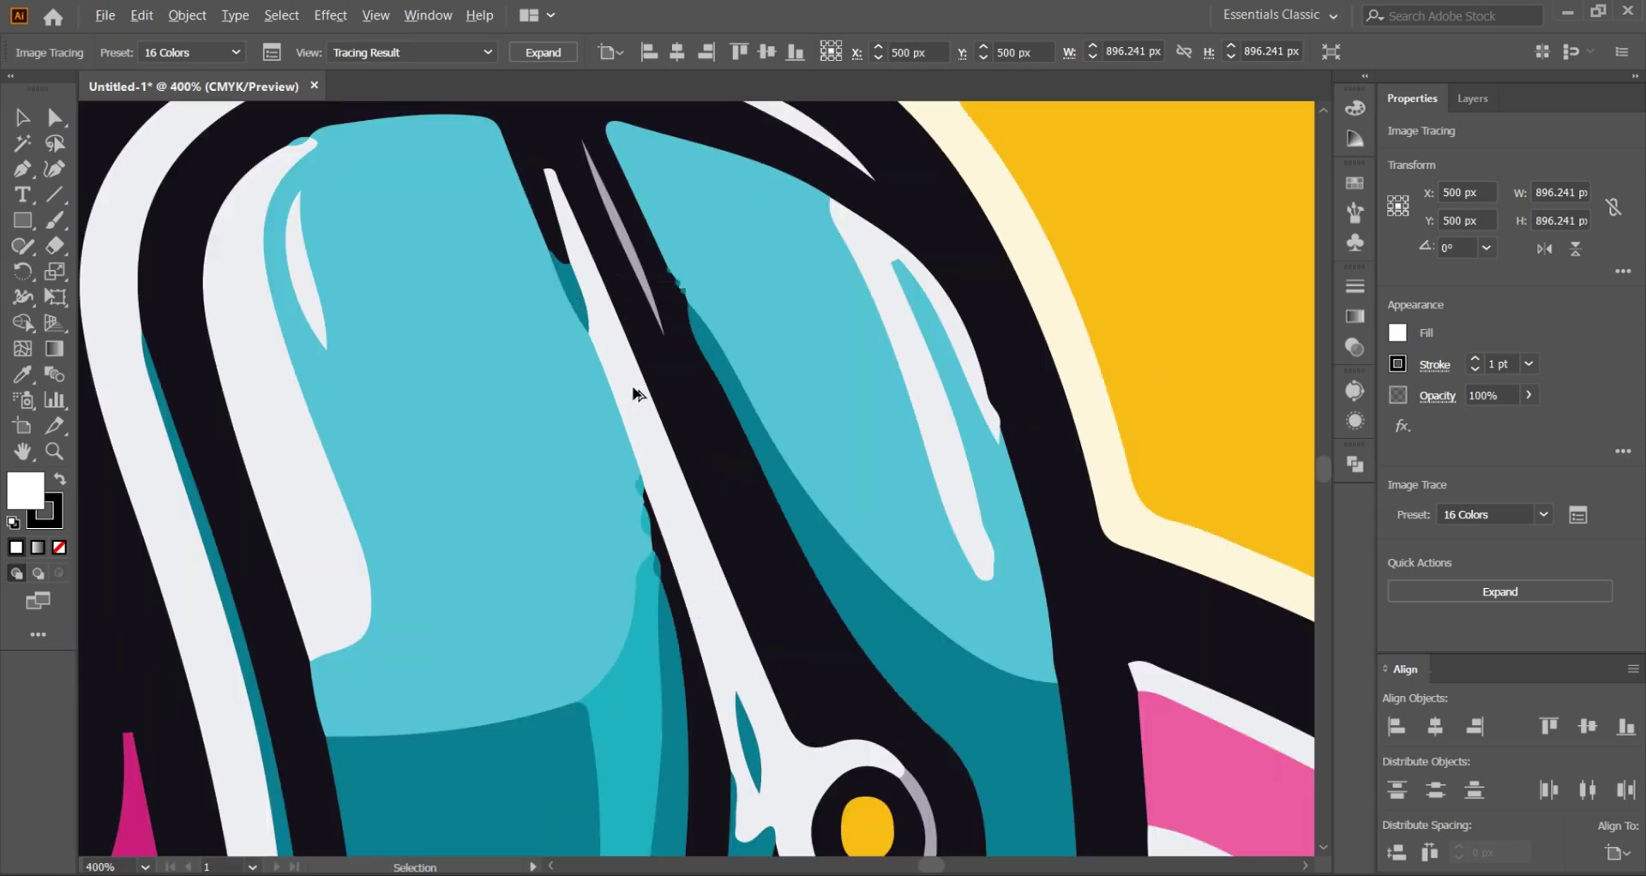
scroll(686, 330, "up", 2)
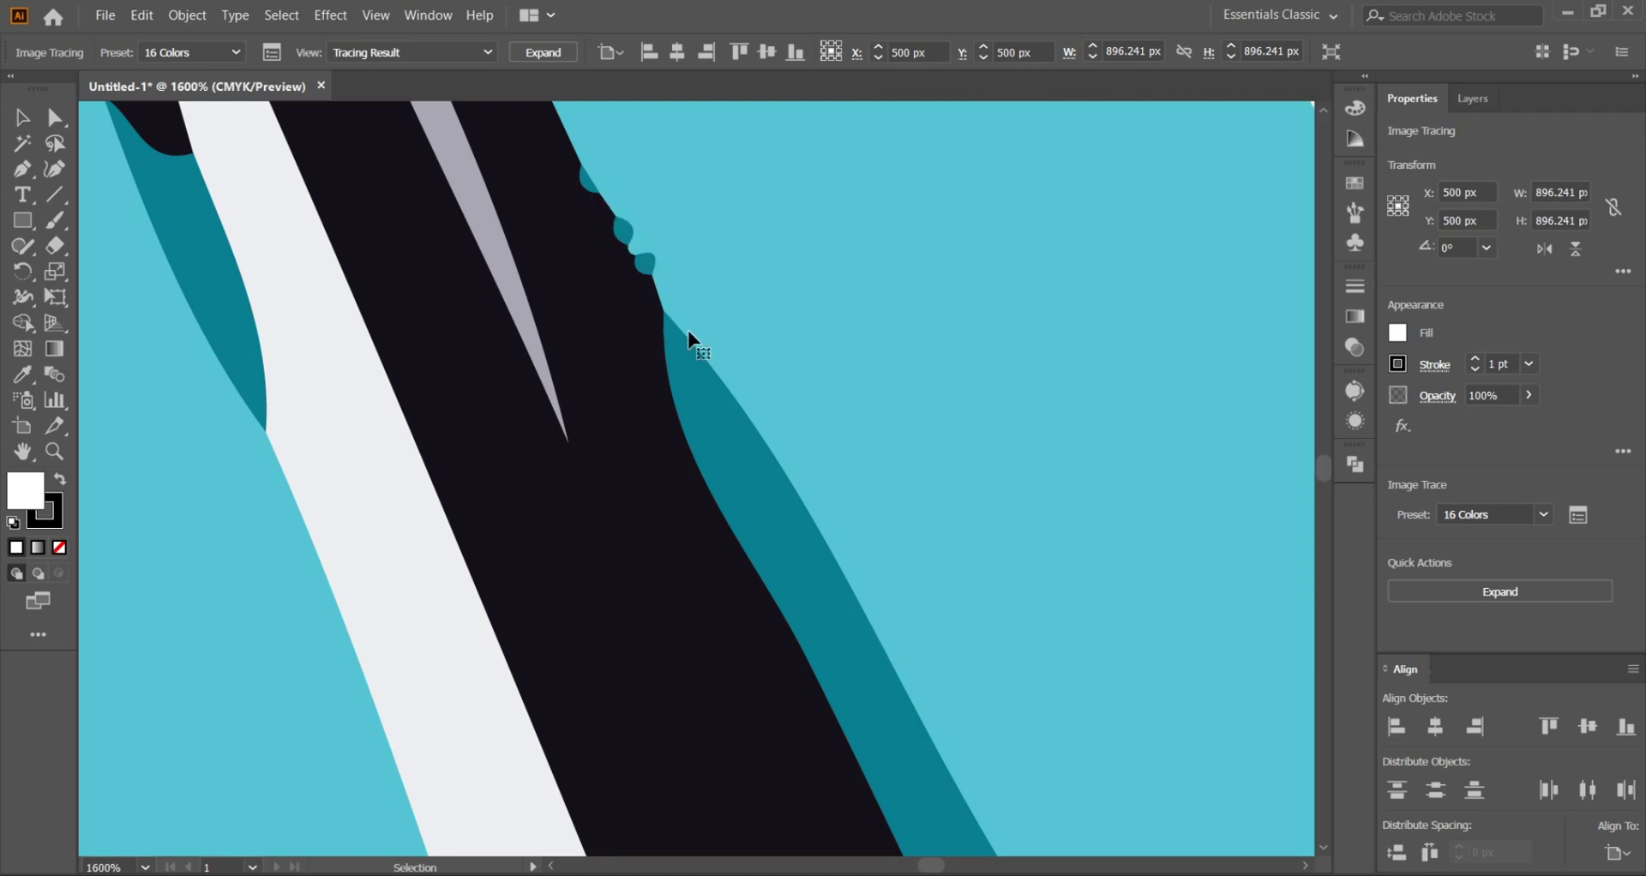
scroll(684, 338, "down", 1)
scroll(660, 360, "down", 1)
scroll(635, 368, "down", 2)
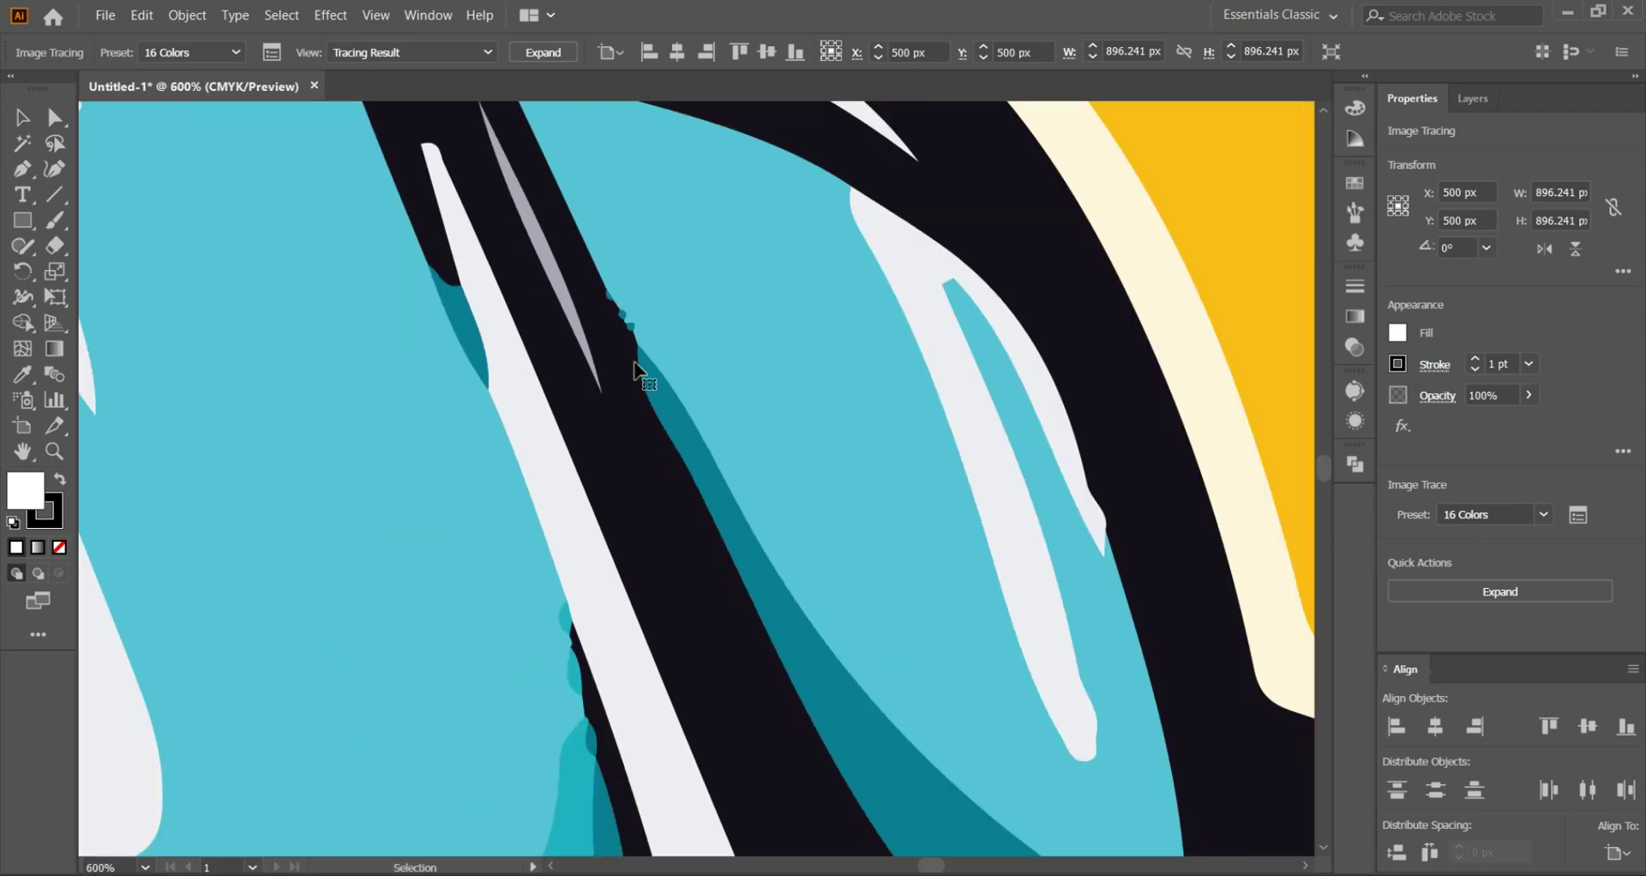
scroll(600, 651, "down", 3)
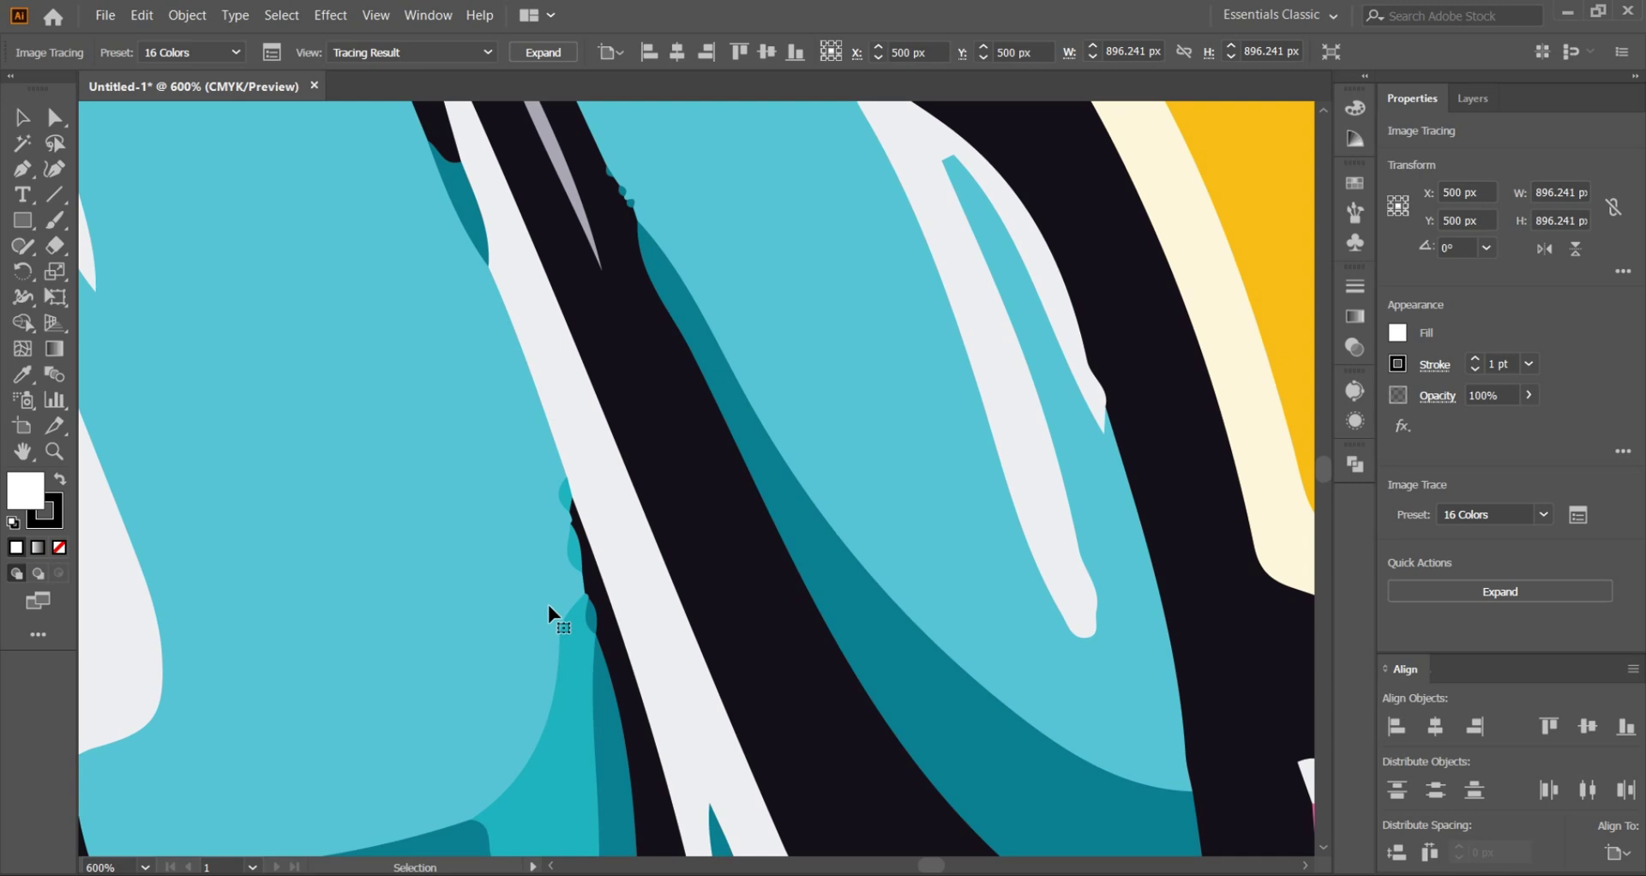
scroll(624, 580, "up", 2)
scroll(624, 580, "up", 1)
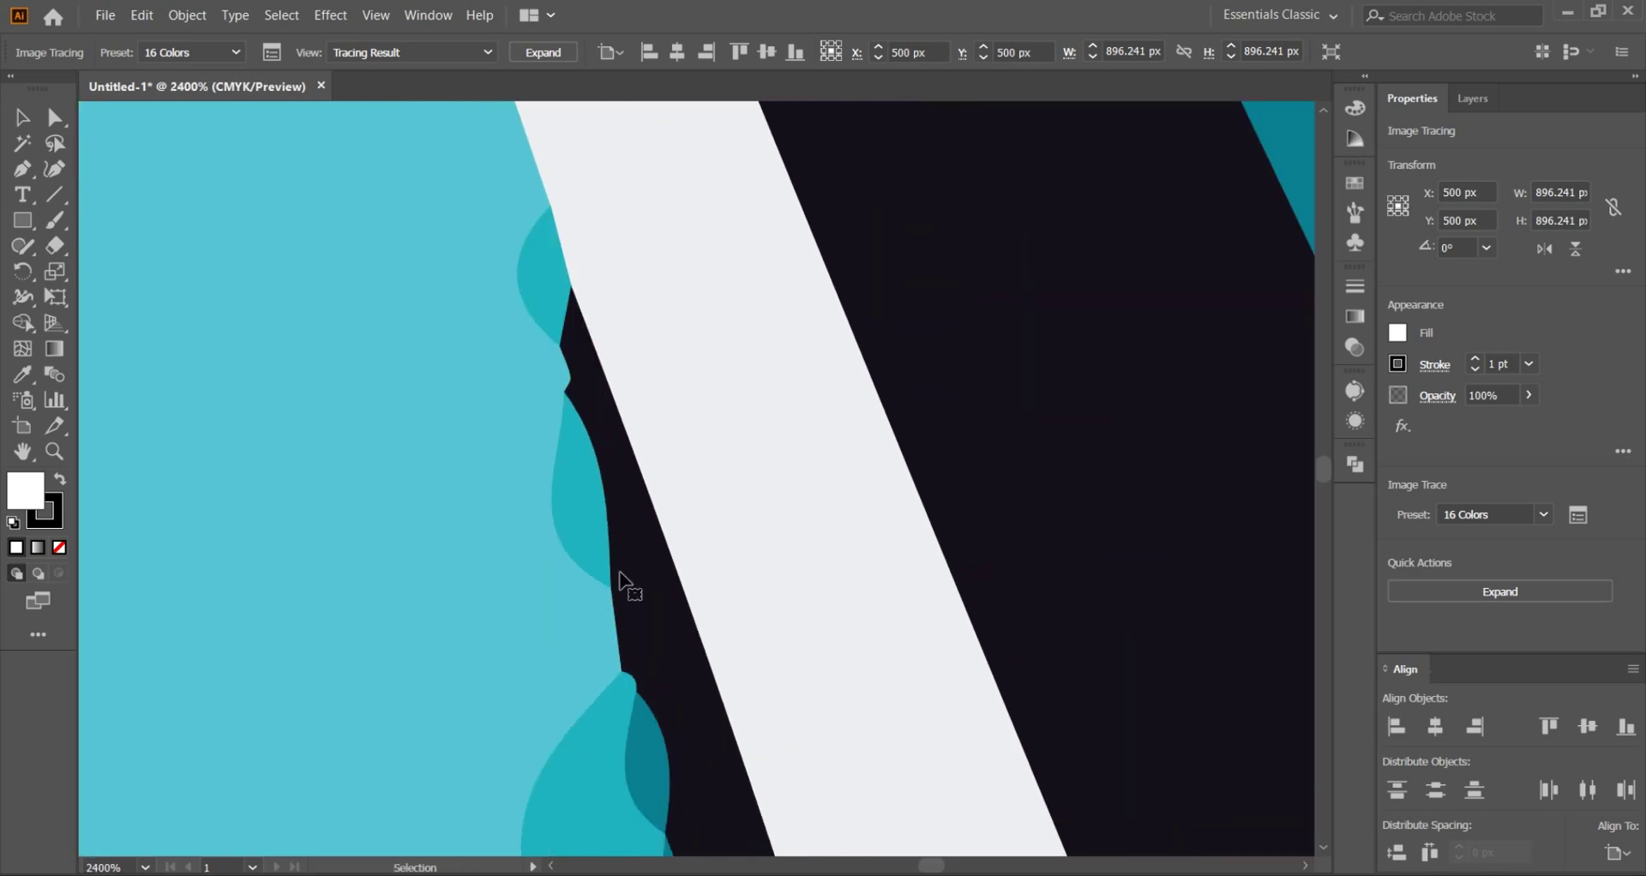
scroll(624, 580, "down", 1)
scroll(624, 579, "down", 2)
scroll(624, 579, "down", 4)
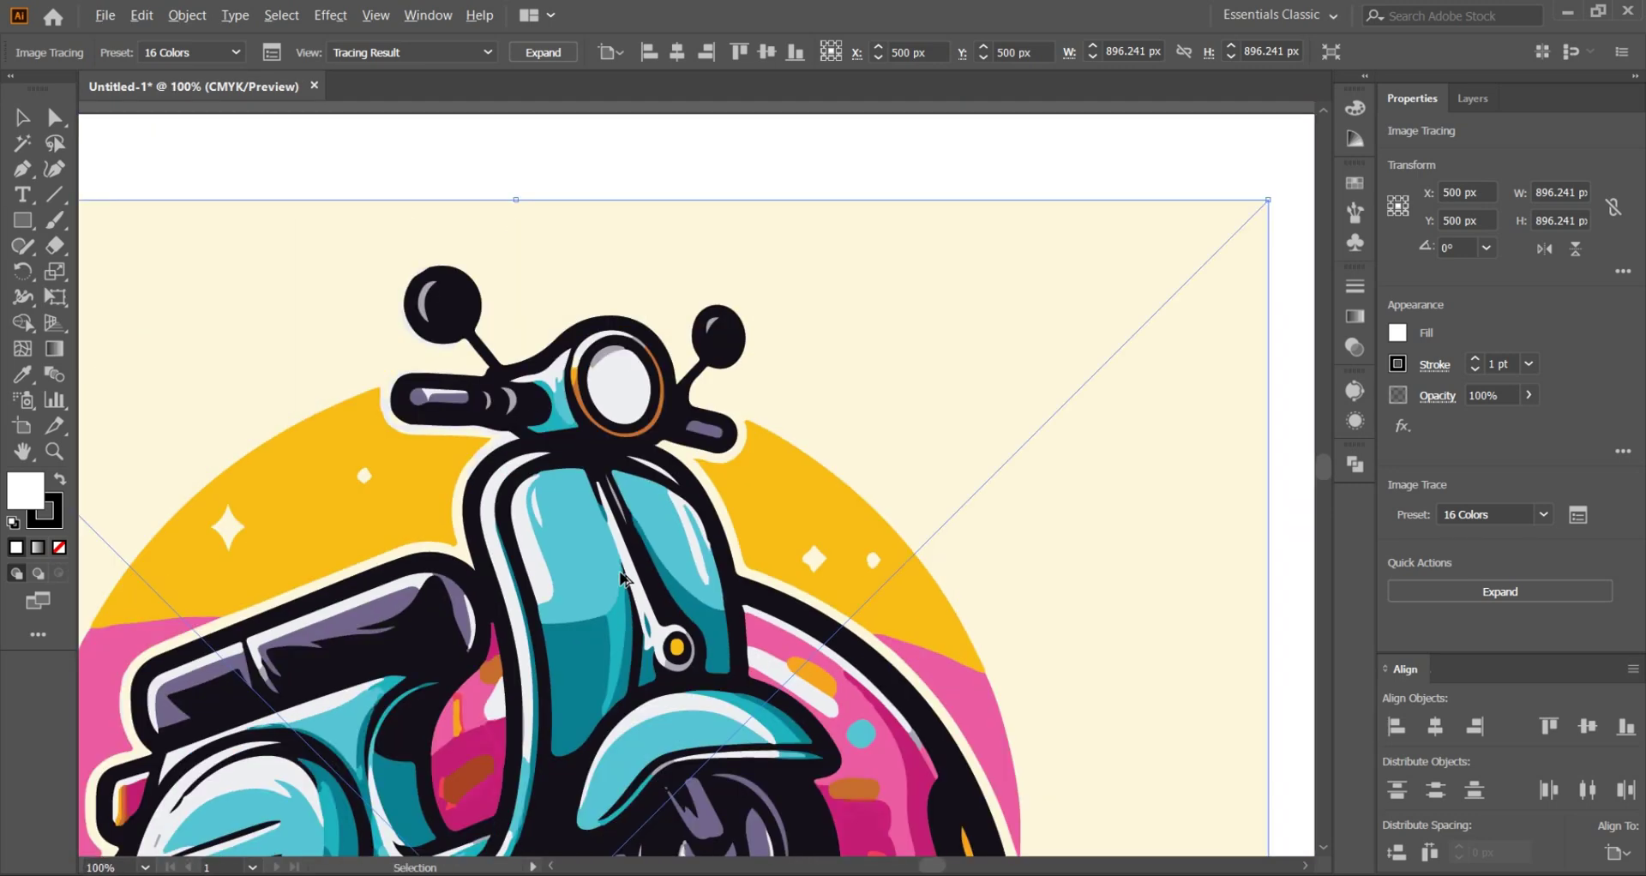
scroll(602, 583, "up", 2)
scroll(602, 583, "up", 1)
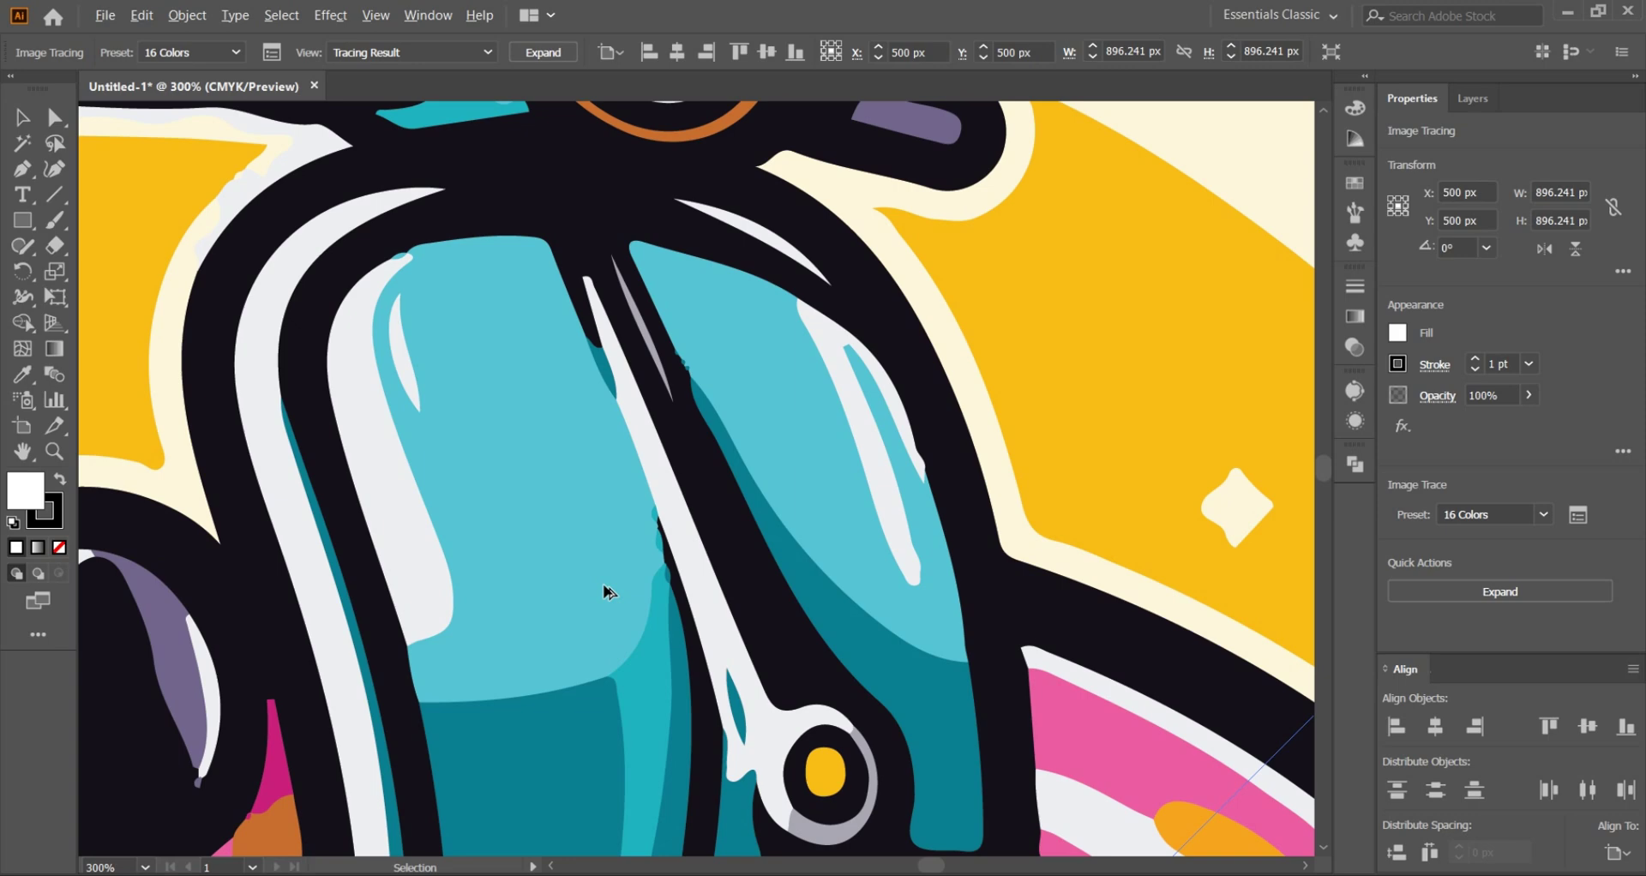
scroll(605, 591, "down", 3)
scroll(604, 592, "down", 1)
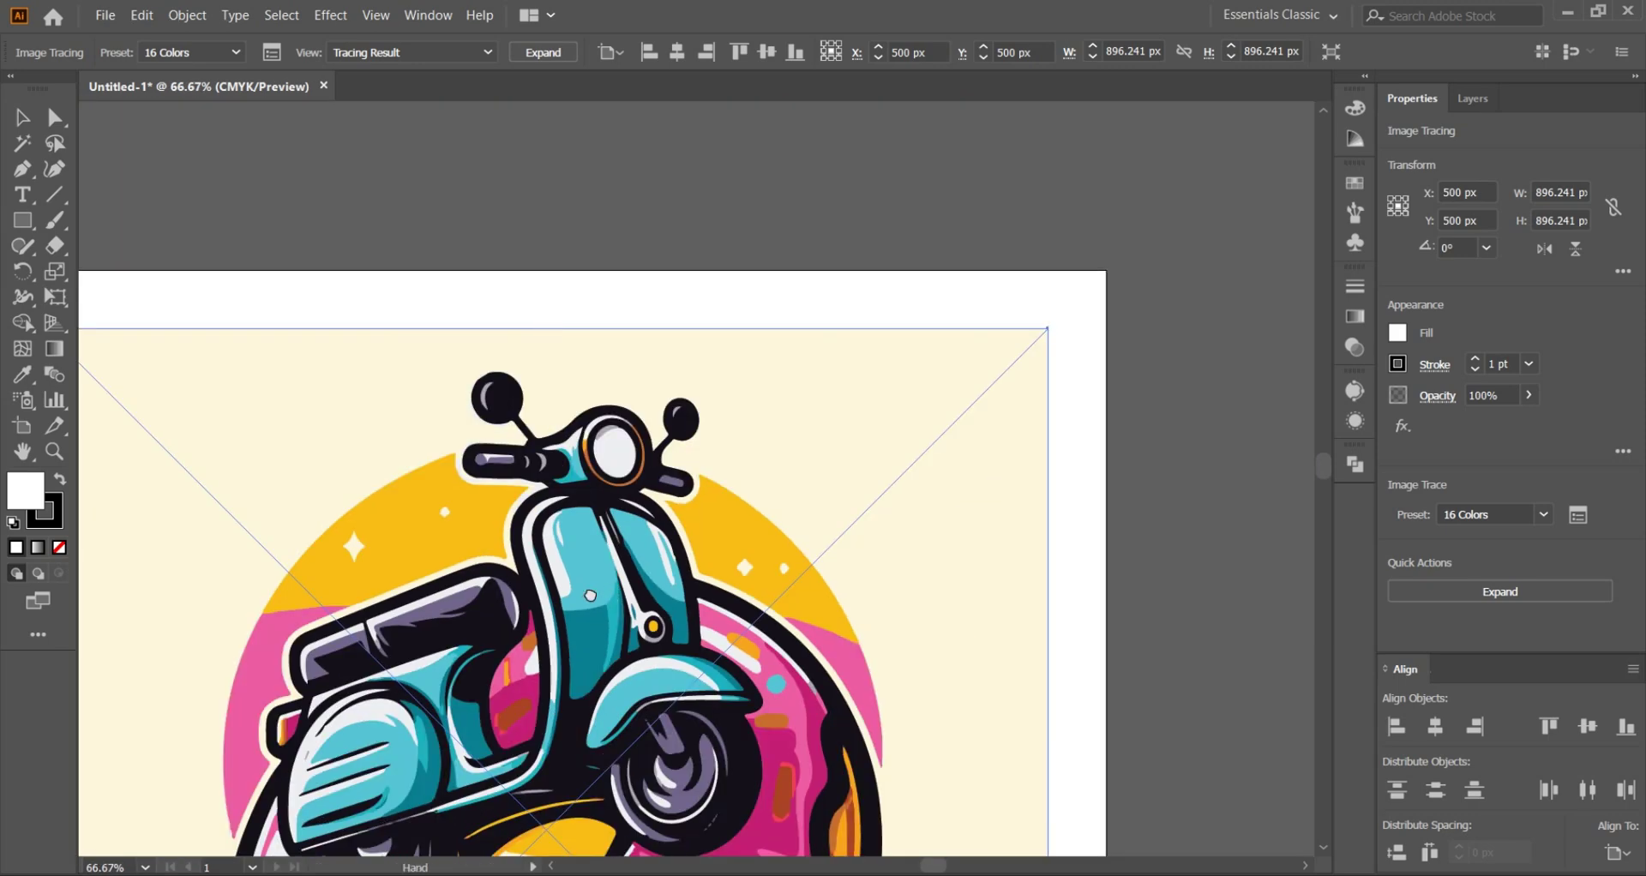
left_click_drag(590, 595, 641, 419)
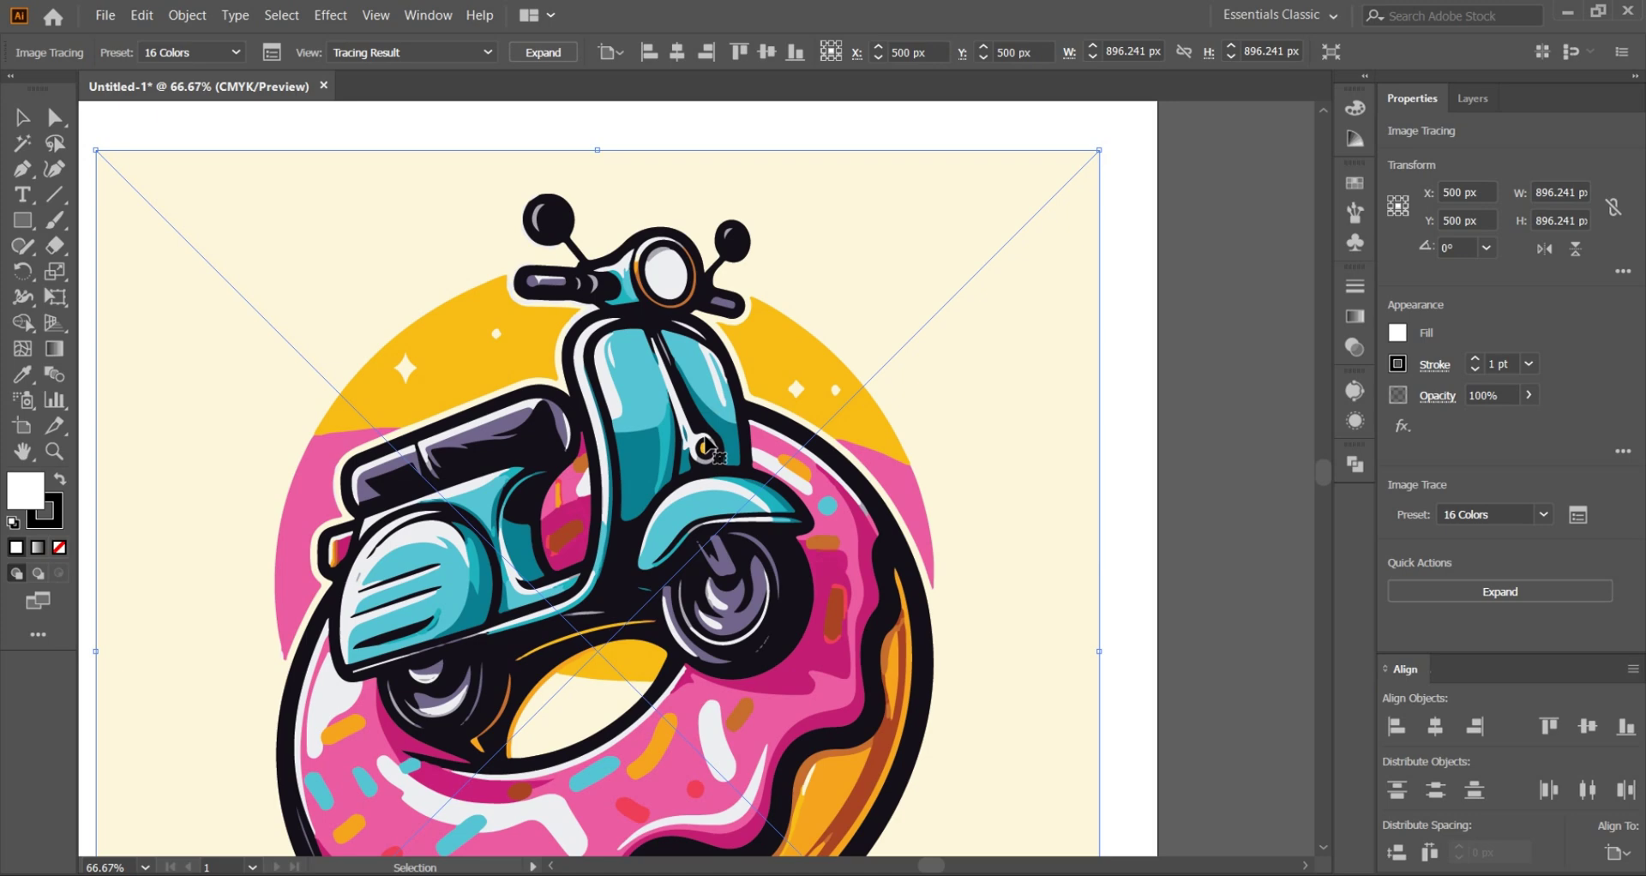
scroll(729, 445, "up", 2, "alt")
scroll(729, 446, "up", 2, "alt")
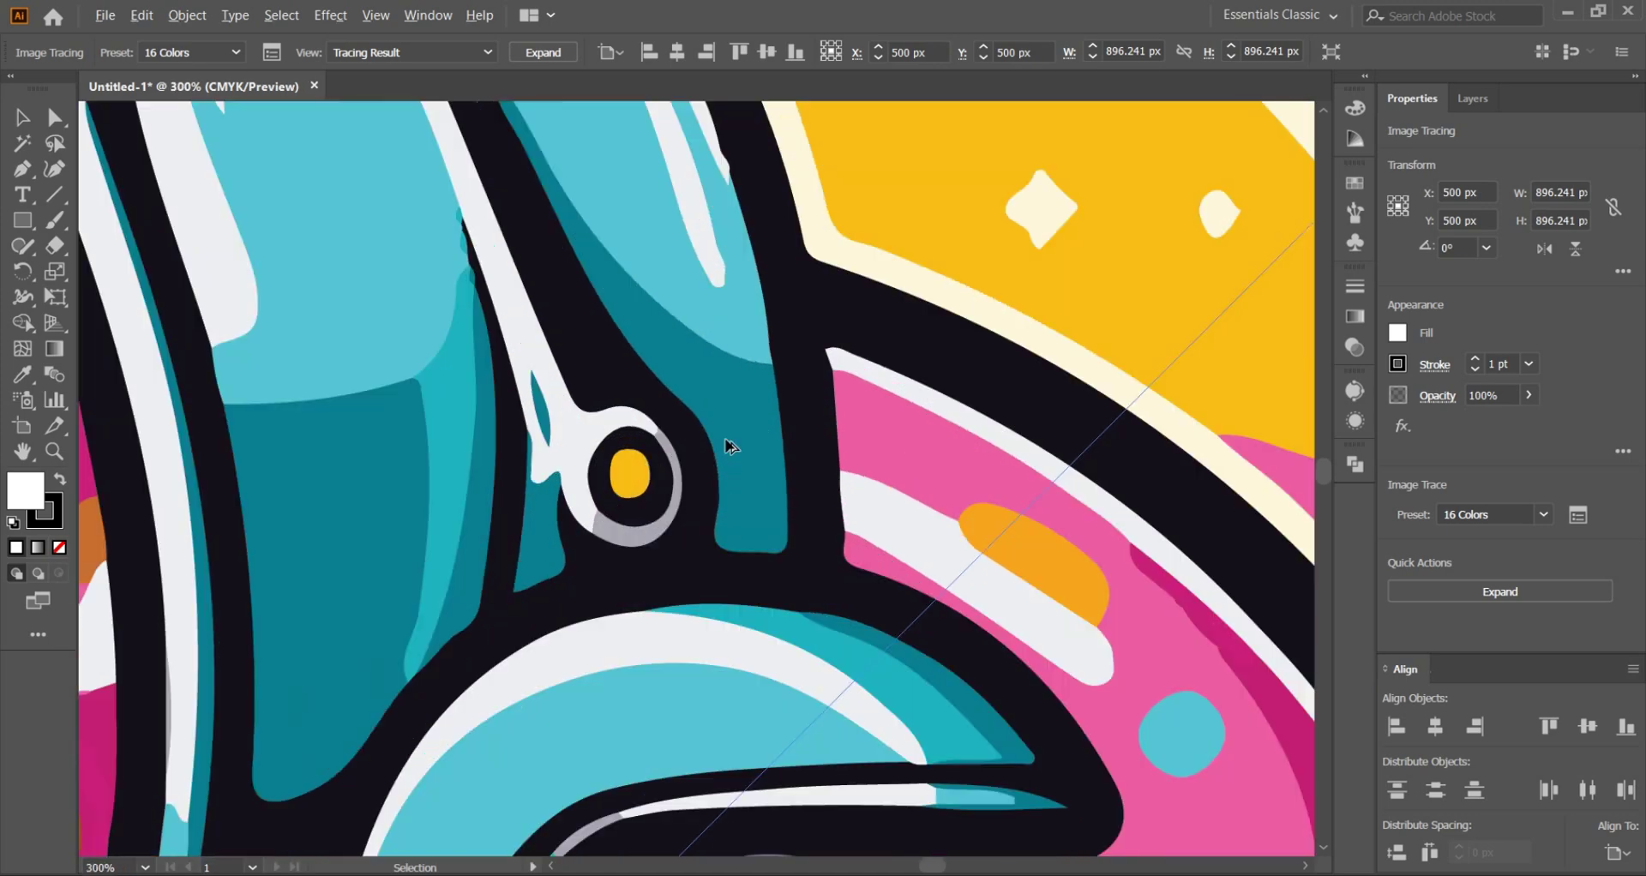
scroll(726, 444, "up", 1, "alt")
left_click_drag(482, 294, 564, 472)
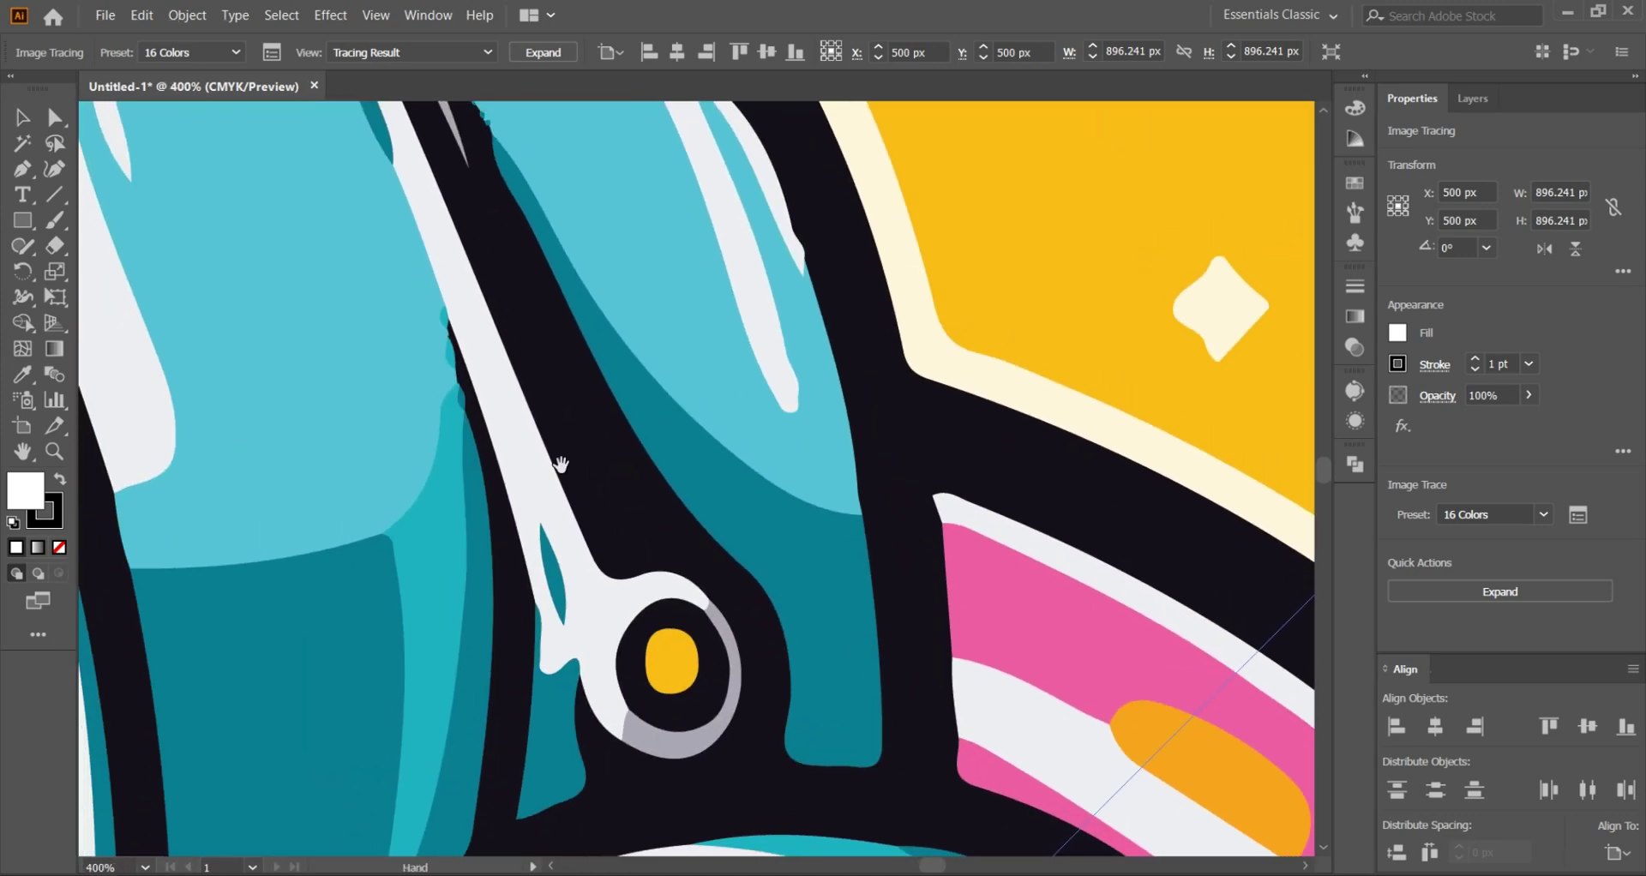
Step: Show the Image Trace panel with its Advanced options expanded, noise at 15 px
left_click(1354, 391)
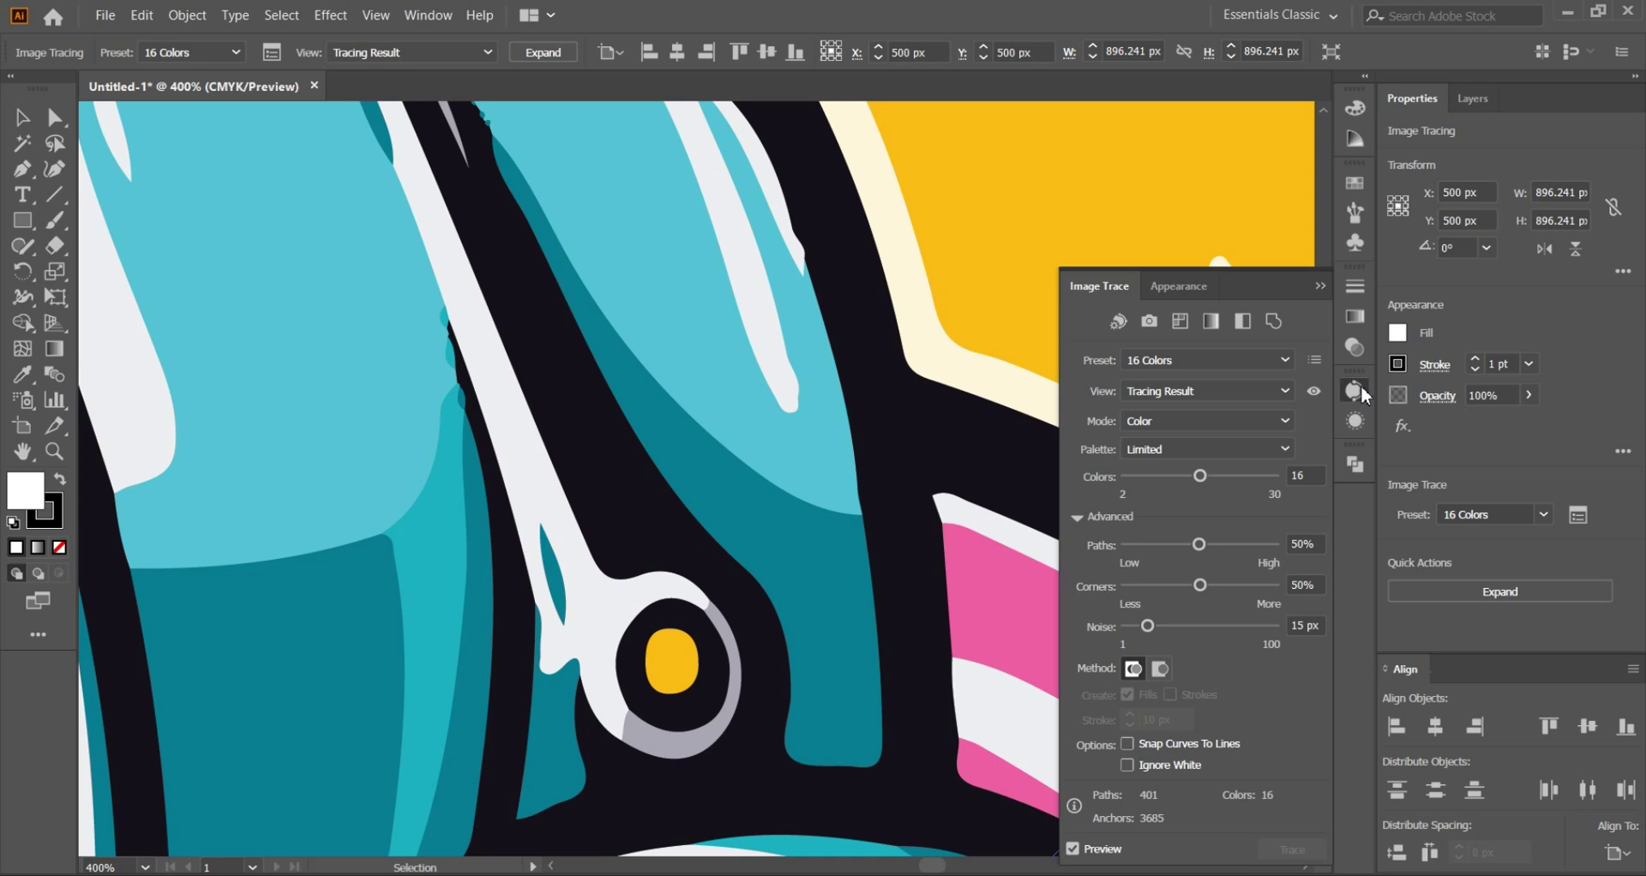
left_click(428, 14)
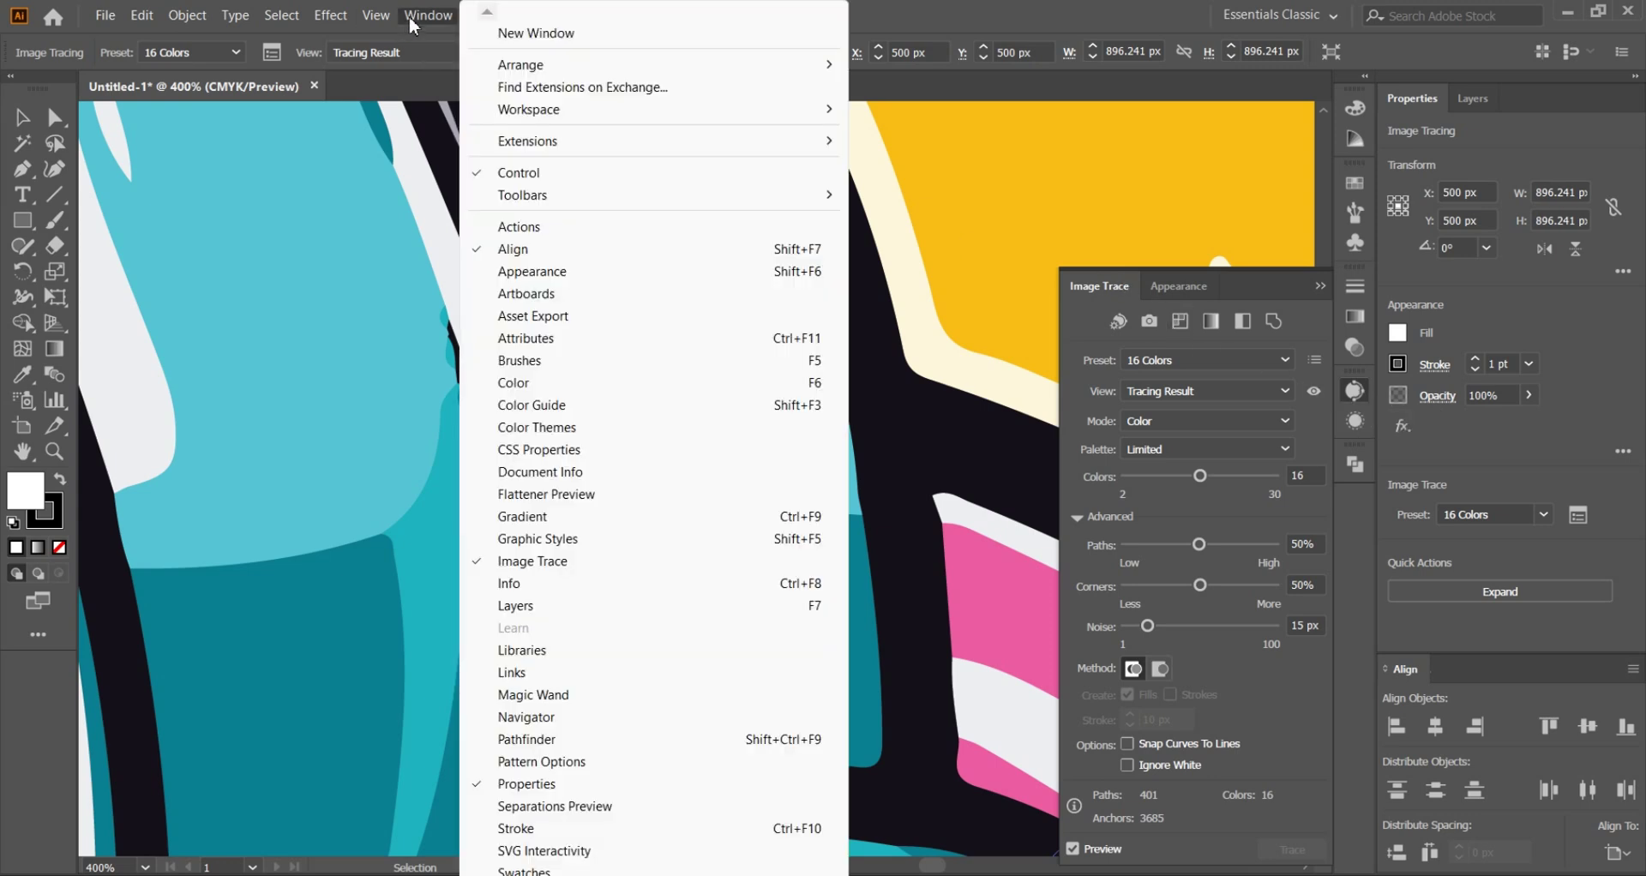
left_click(1107, 290)
left_click(1346, 394)
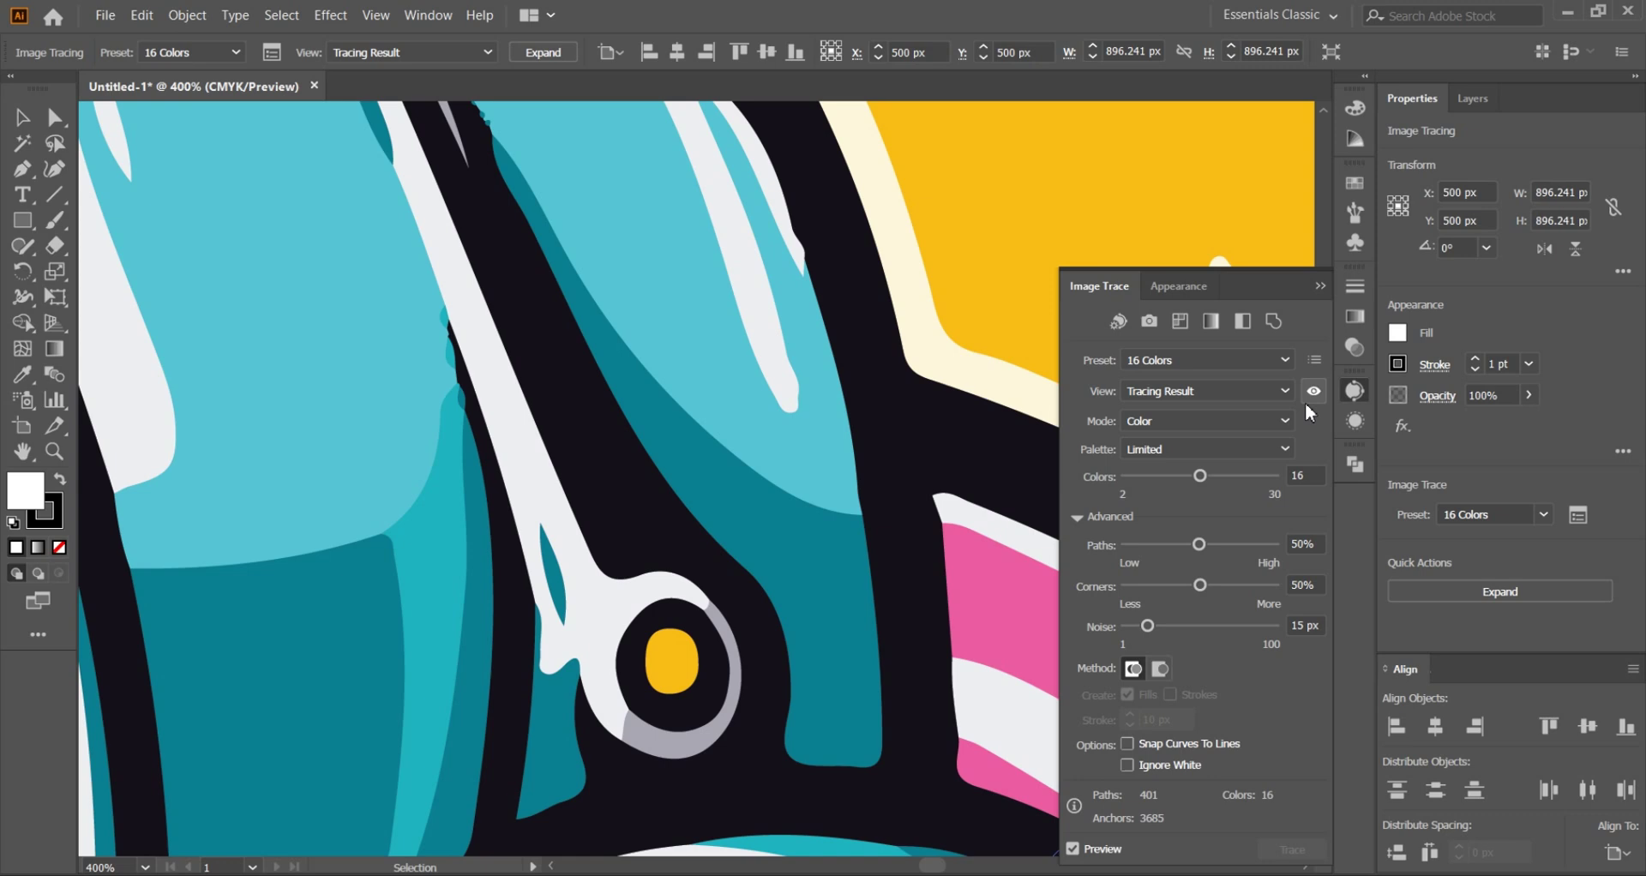
left_click(1075, 518)
left_click(1077, 612)
scroll(909, 444, "up", 2)
scroll(907, 439, "up", 1)
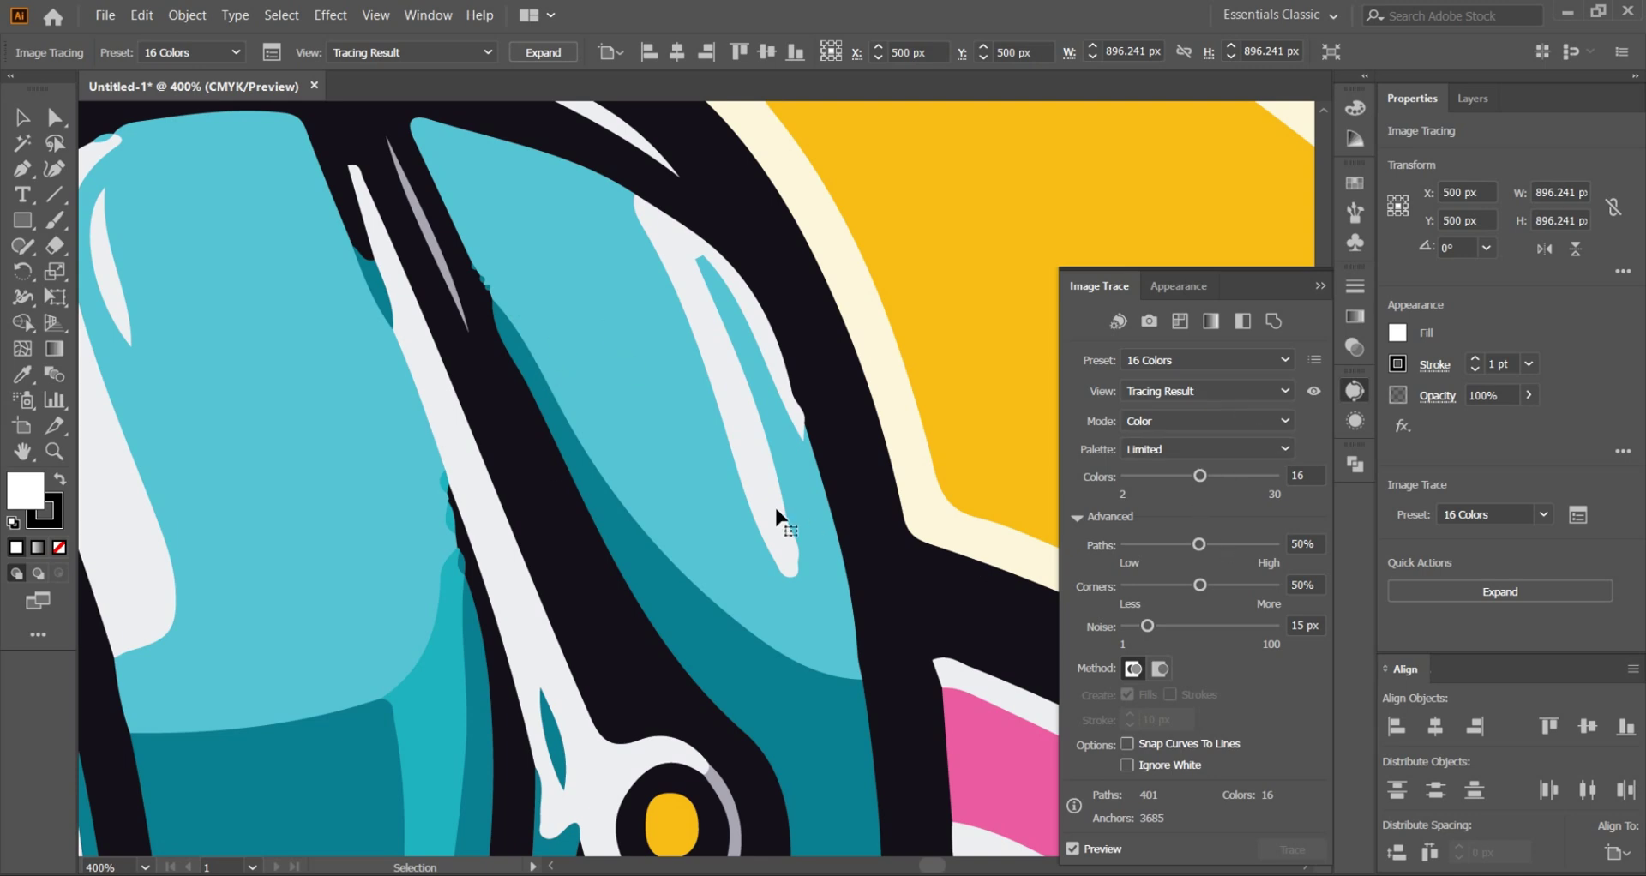
scroll(774, 504, "down", 2)
scroll(774, 504, "down", 2)
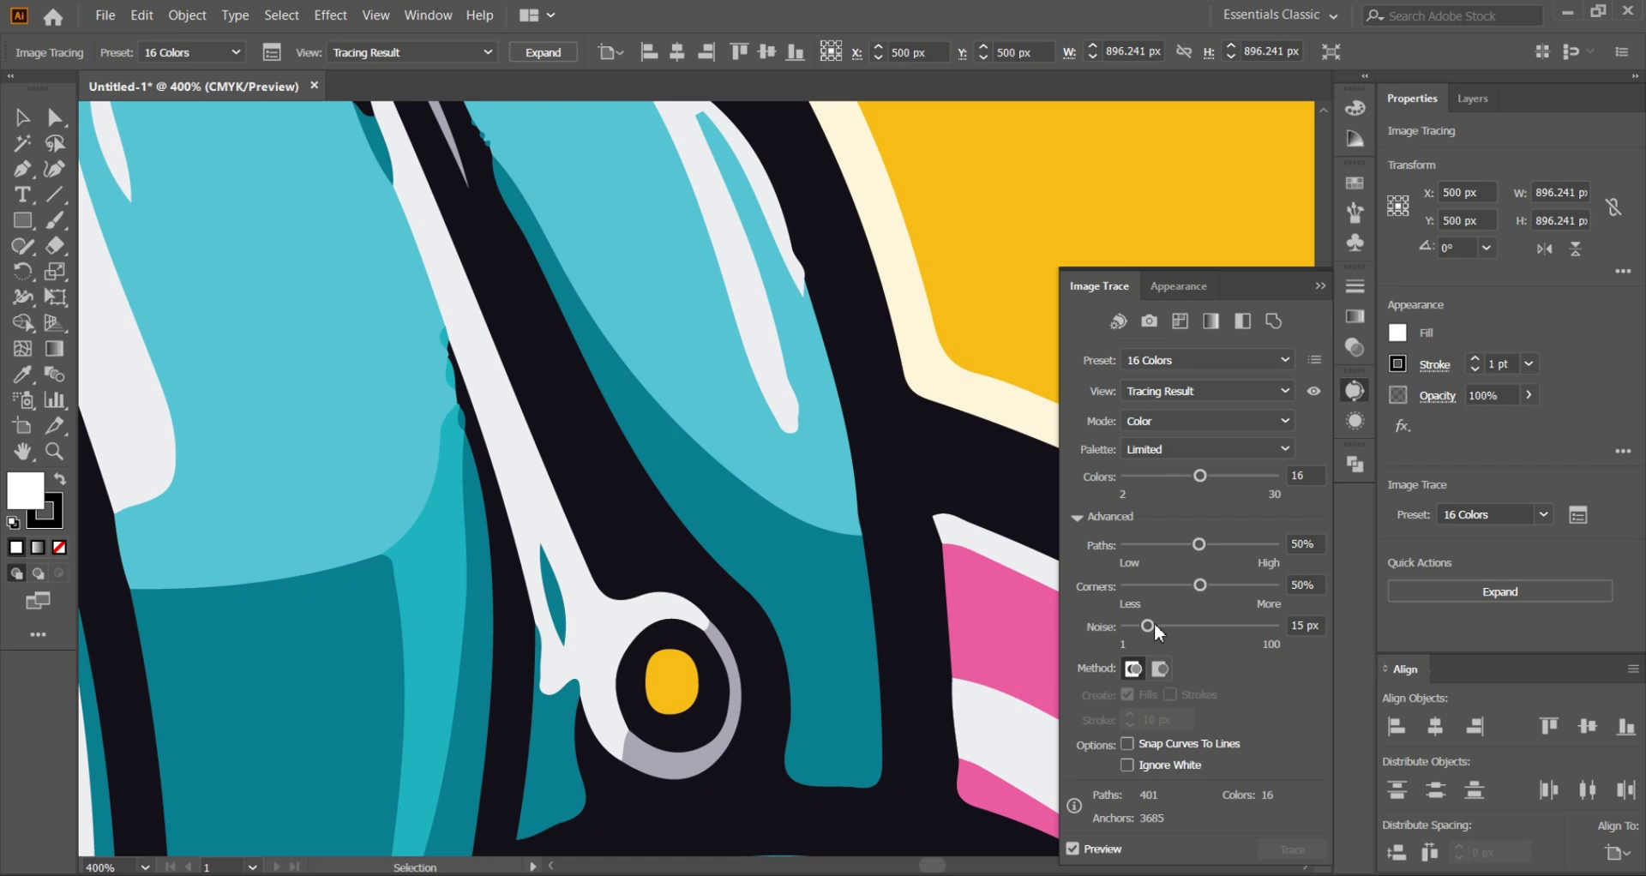
Step: Lower the Image Trace Noise to 1 px and review the retraced scooter
left_click_drag(1148, 623, 1125, 628)
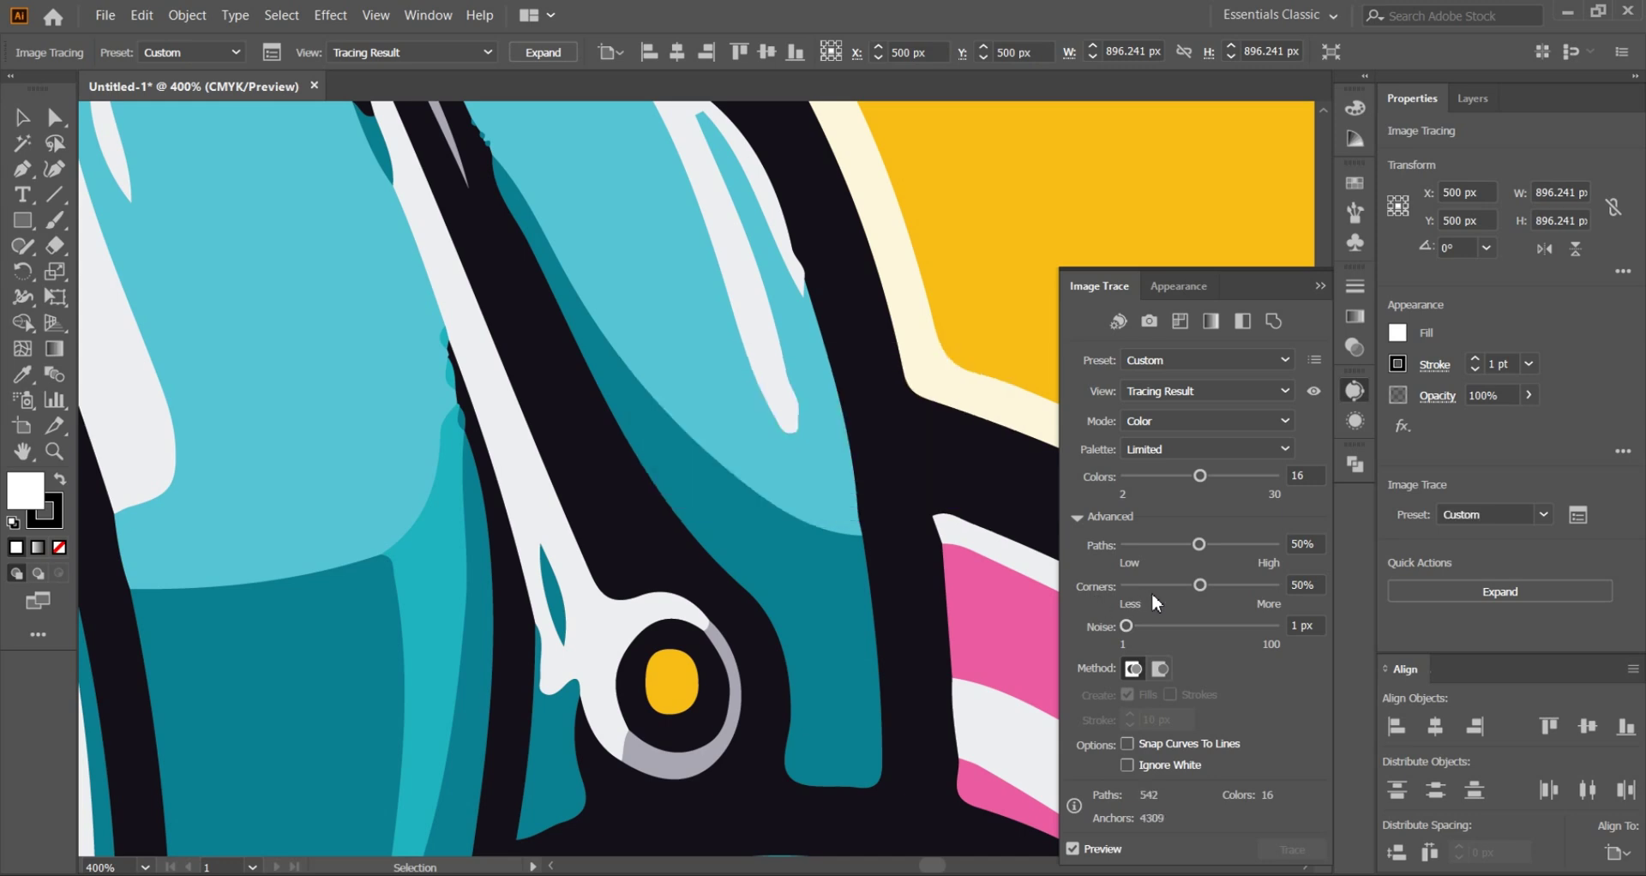
scroll(527, 228, "up", 1)
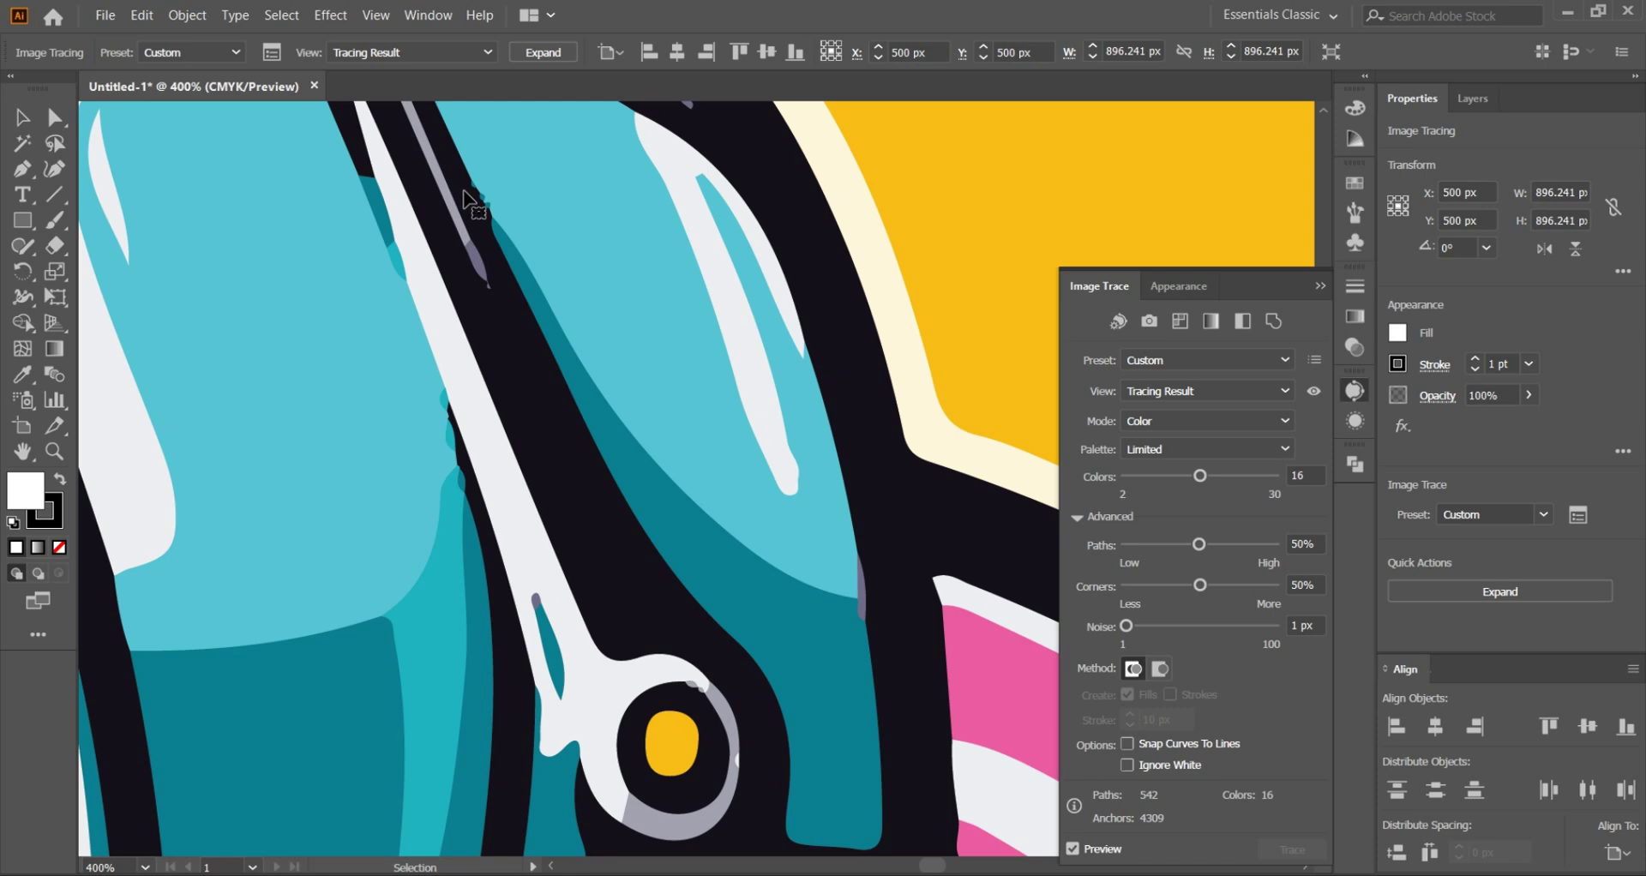
scroll(464, 201, "up", 1)
scroll(403, 215, "left", 2)
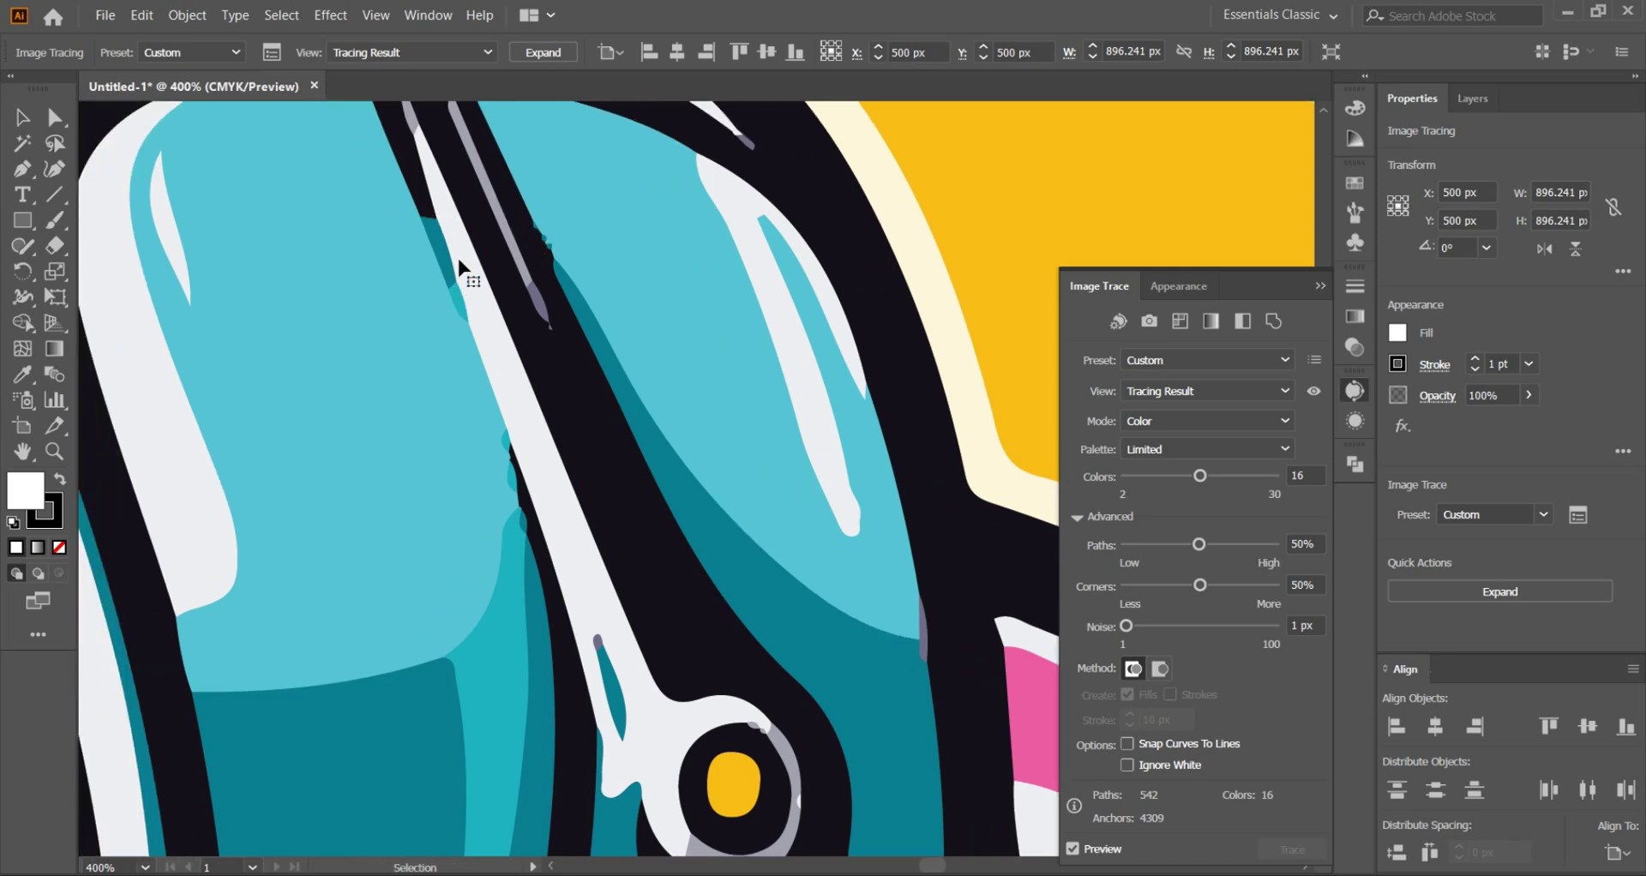
scroll(459, 265, "left", 1)
scroll(458, 265, "up", 1)
scroll(459, 261, "up", 1)
scroll(456, 253, "up", 1)
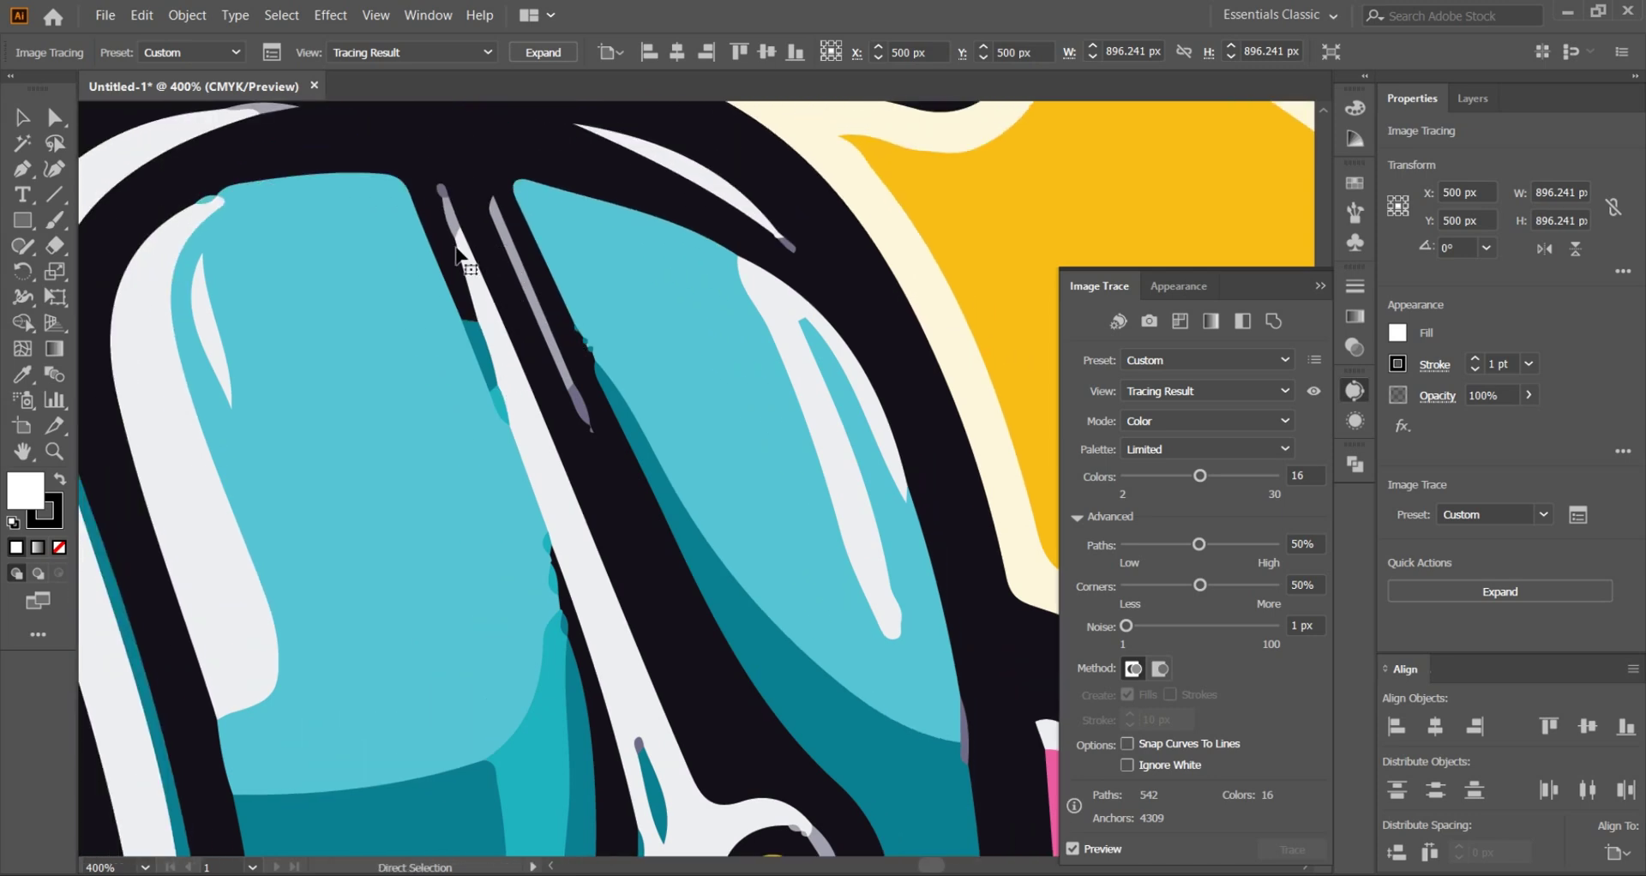
scroll(489, 250, "up", 1)
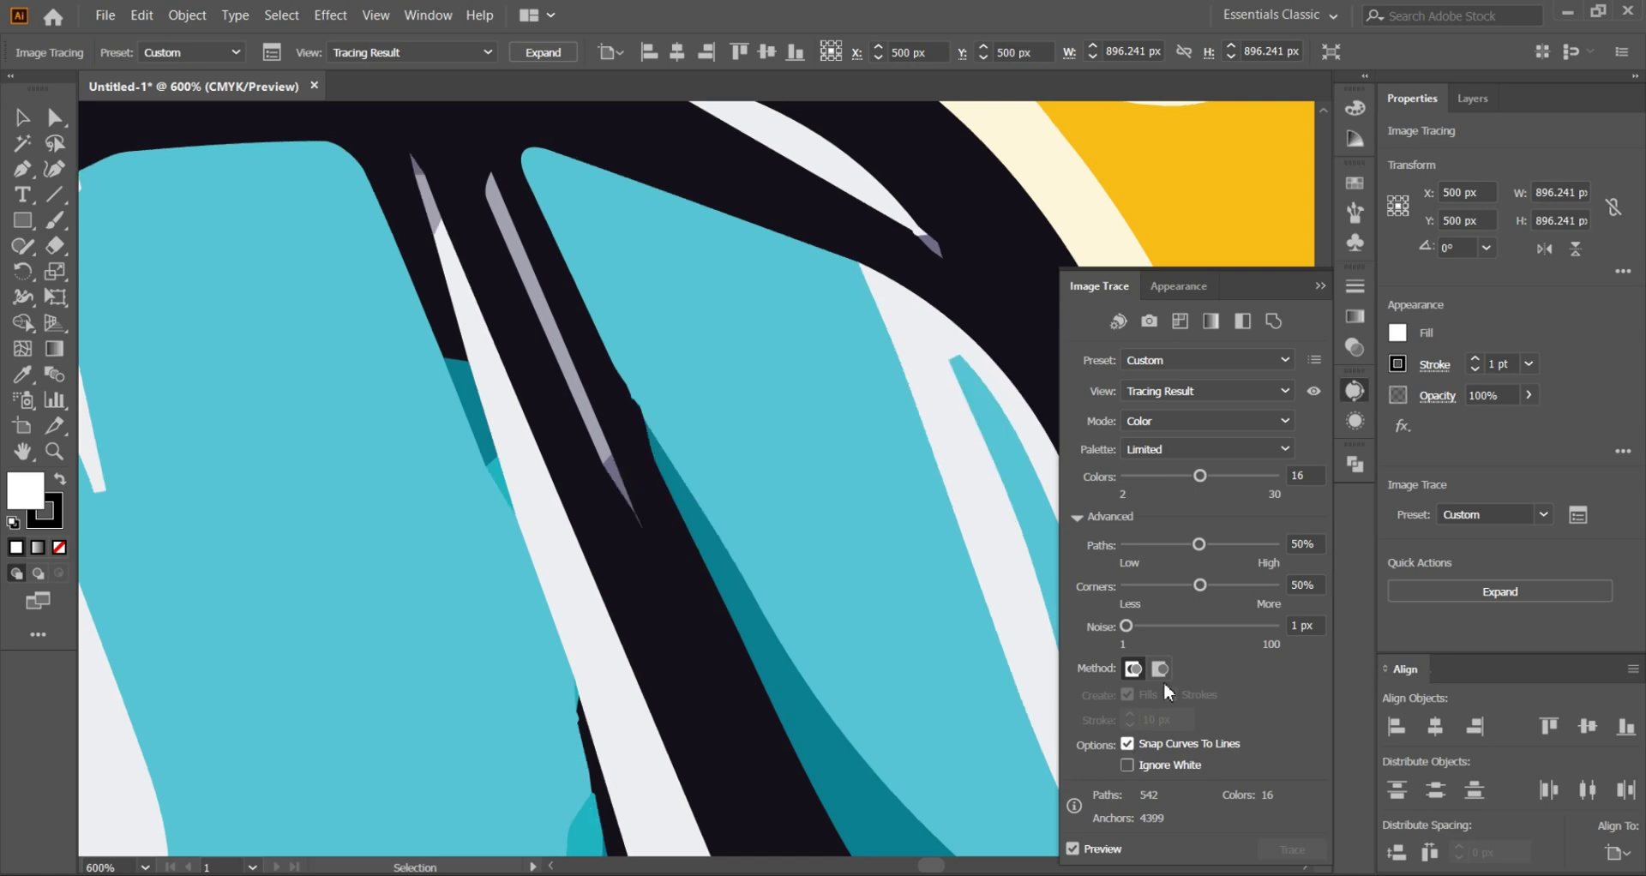
Step: Raise the Image Trace Paths fidelity to 79%
scroll(624, 470, "down", 1)
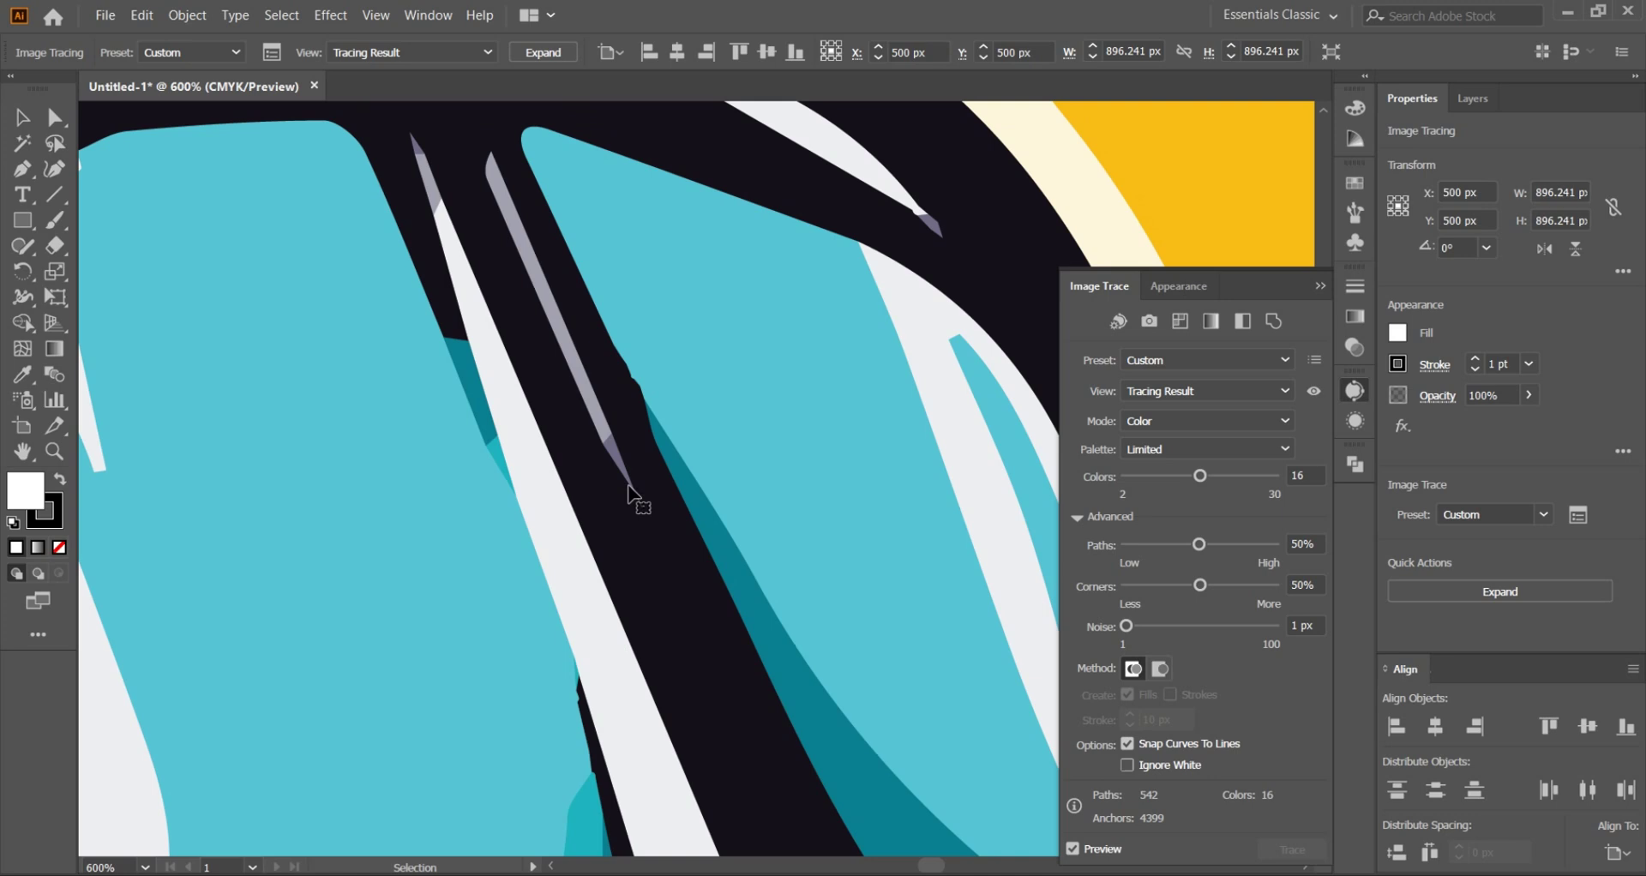
scroll(632, 489, "down", 1)
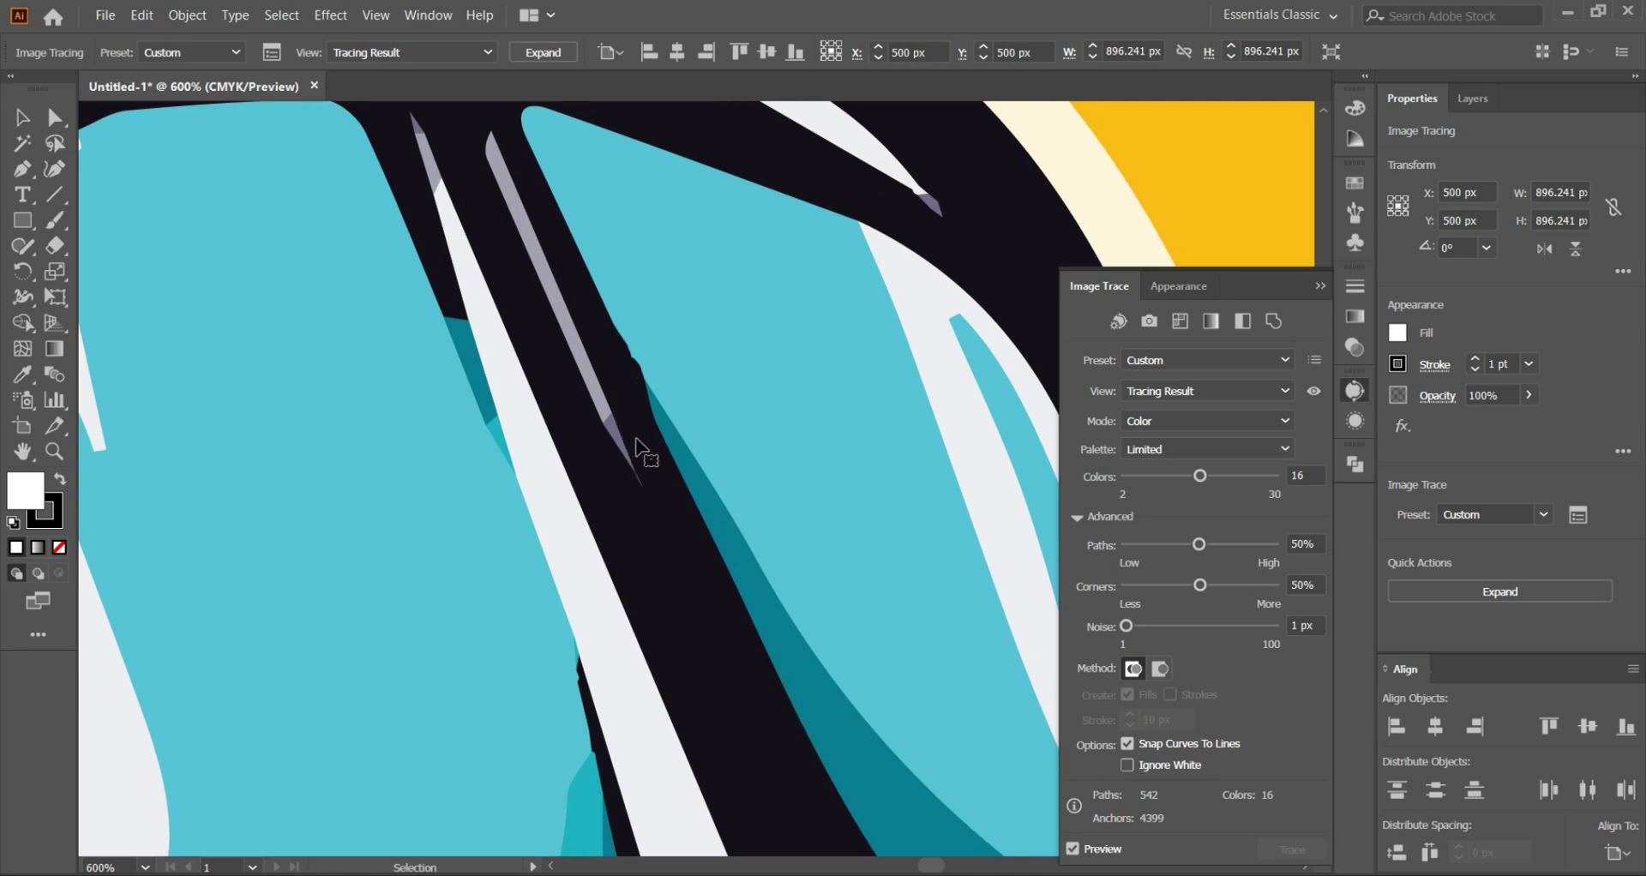
scroll(677, 335, "down", 3)
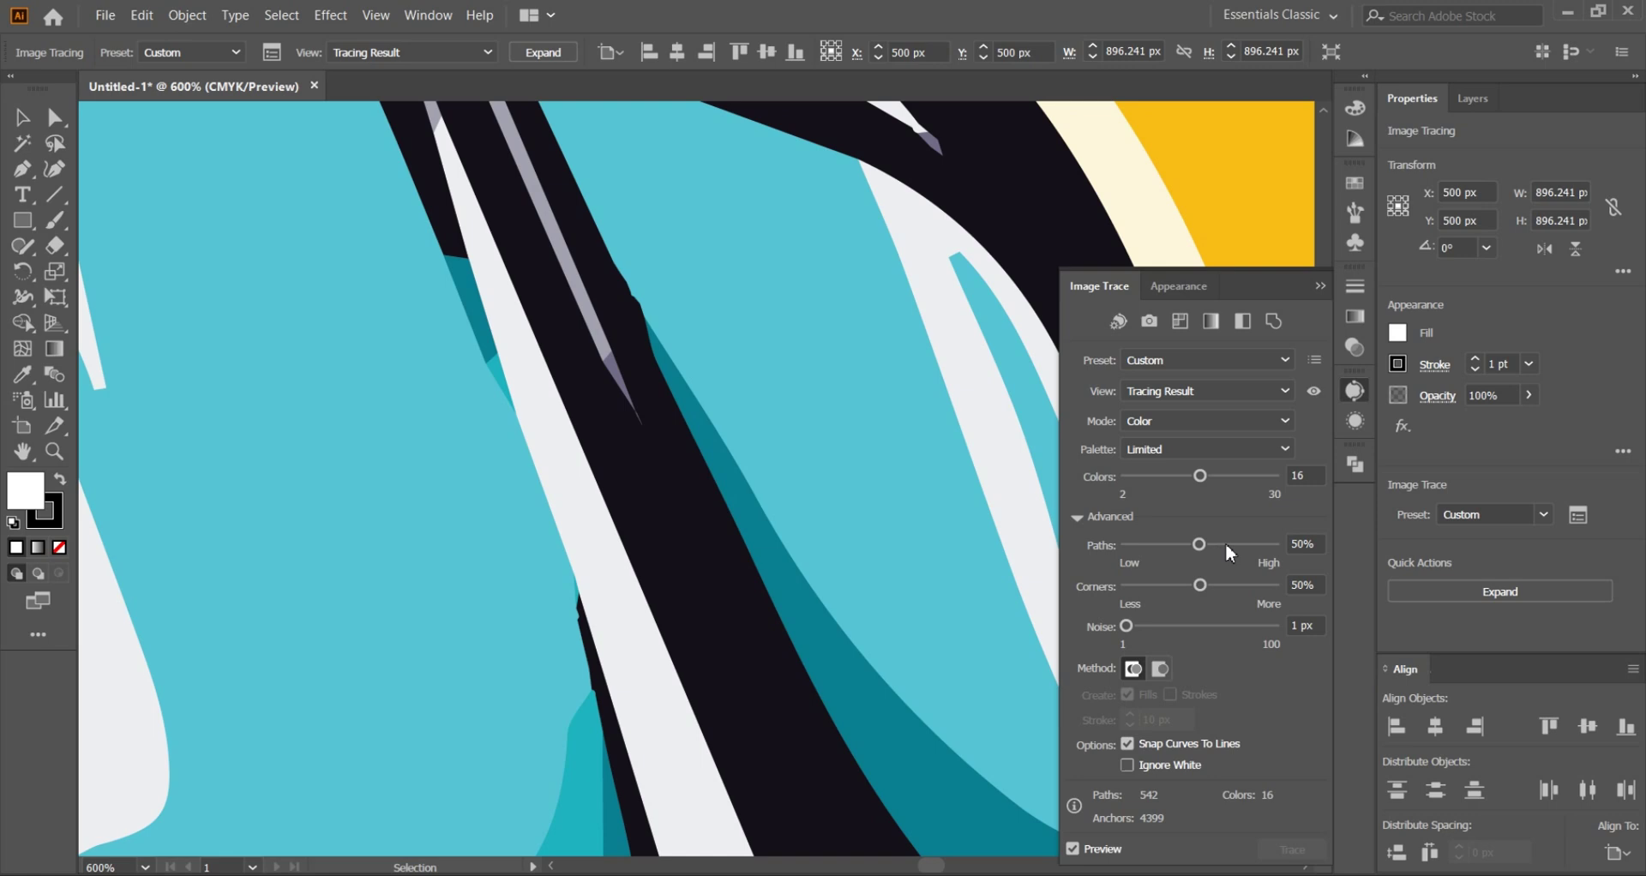
left_click(1242, 541)
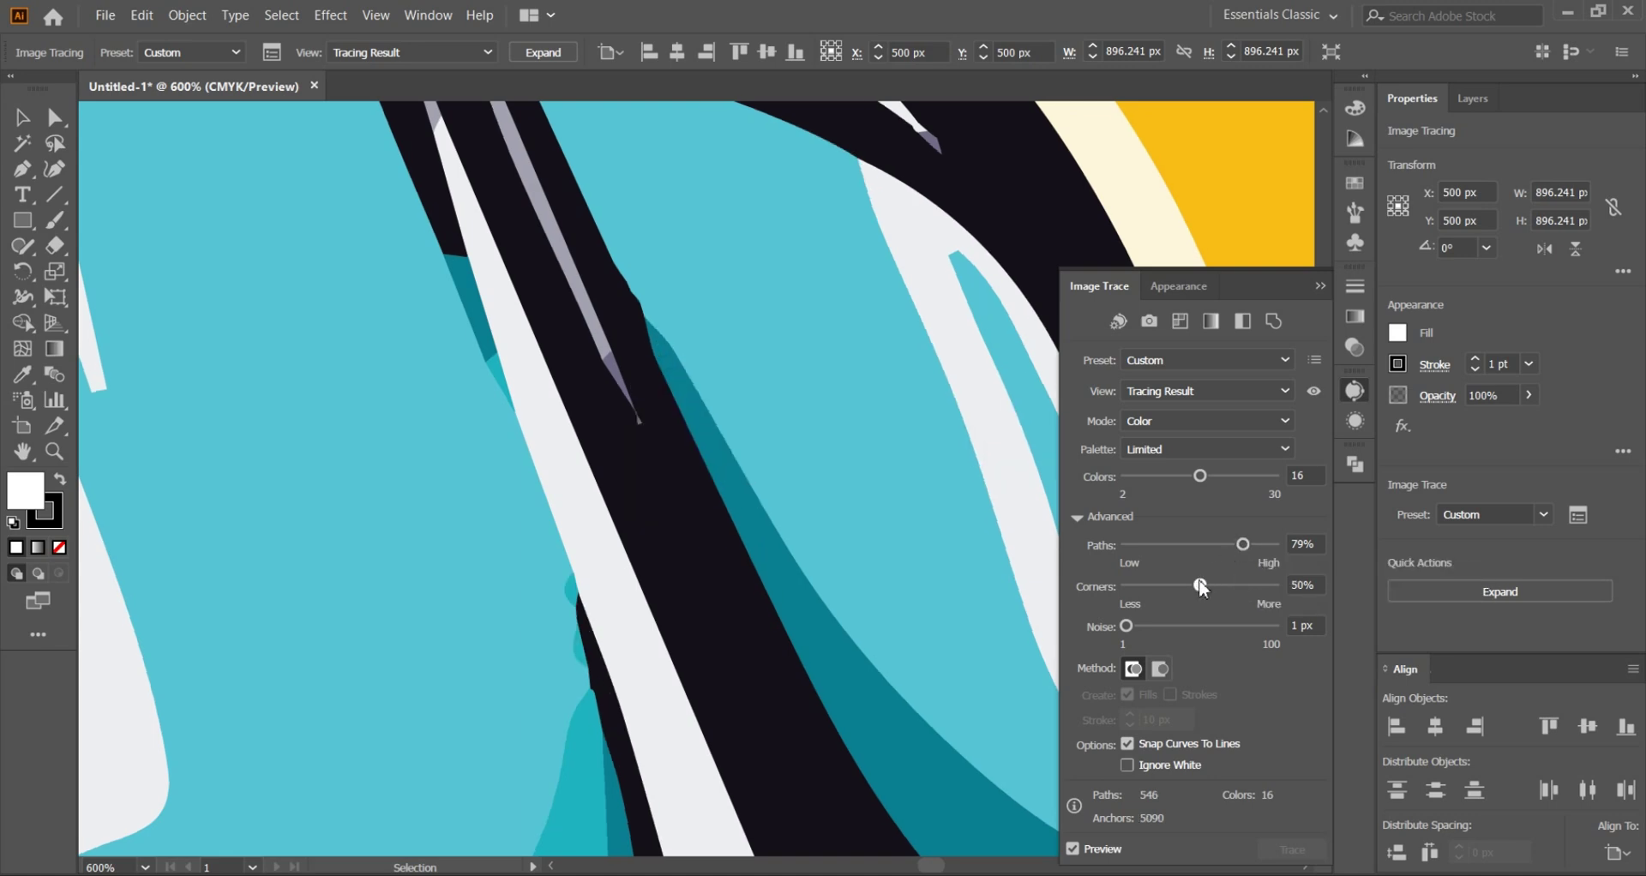
Step: Set Corners to 0% and review the smoother 5,473-anchor retrace
left_click_drag(1200, 586, 1119, 591)
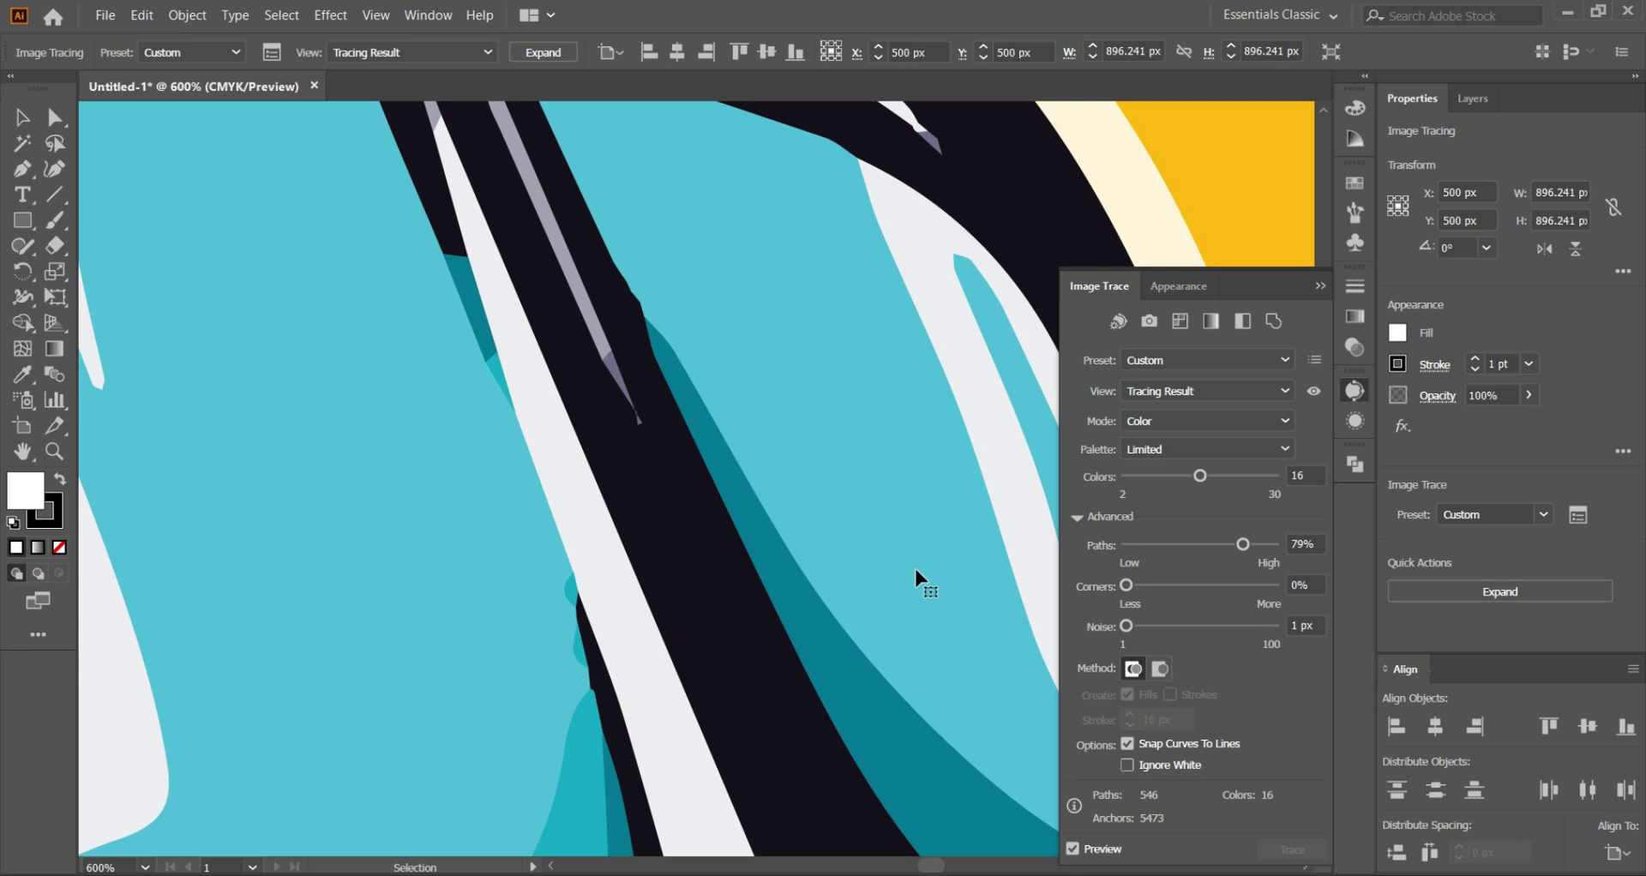
scroll(914, 564, "up", 1)
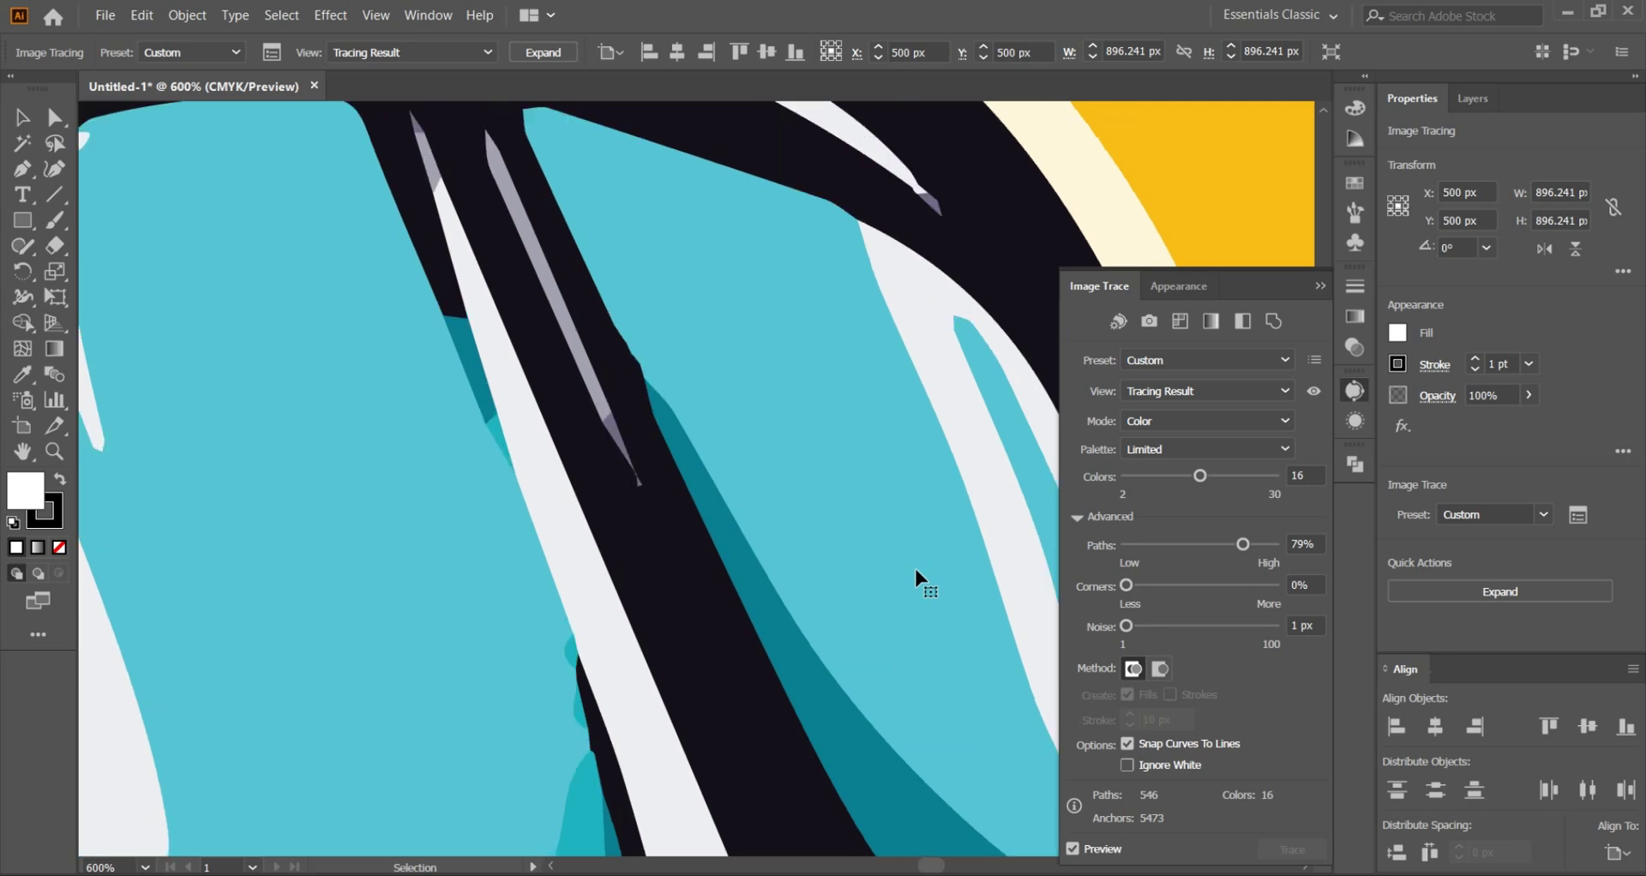
scroll(914, 564, "right", 1)
scroll(815, 543, "down", 2)
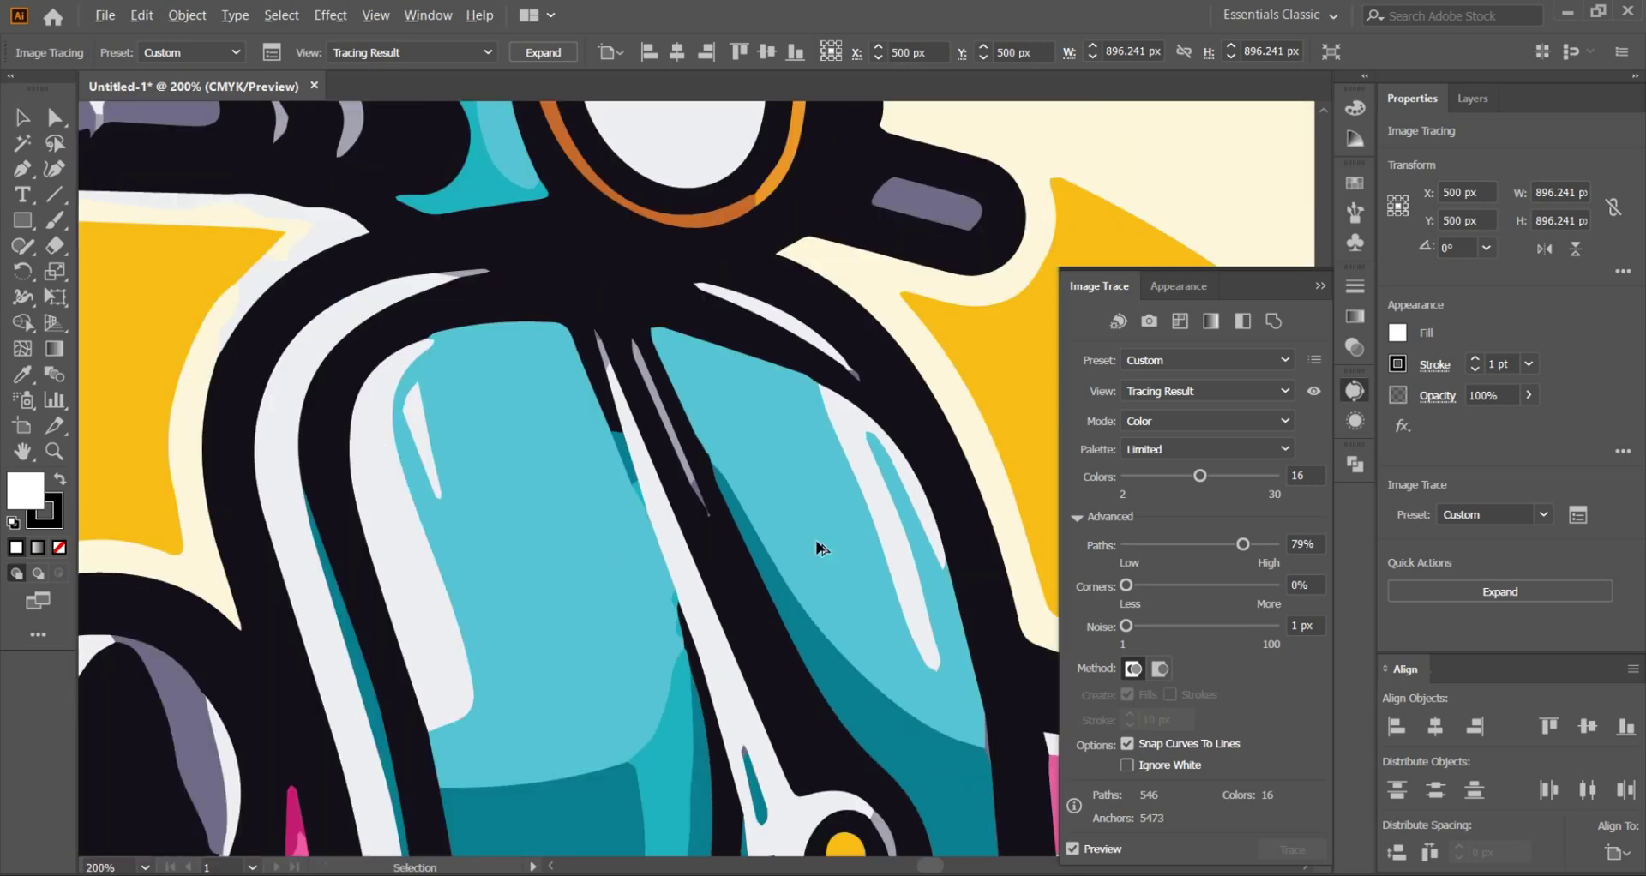
scroll(815, 543, "down", 1)
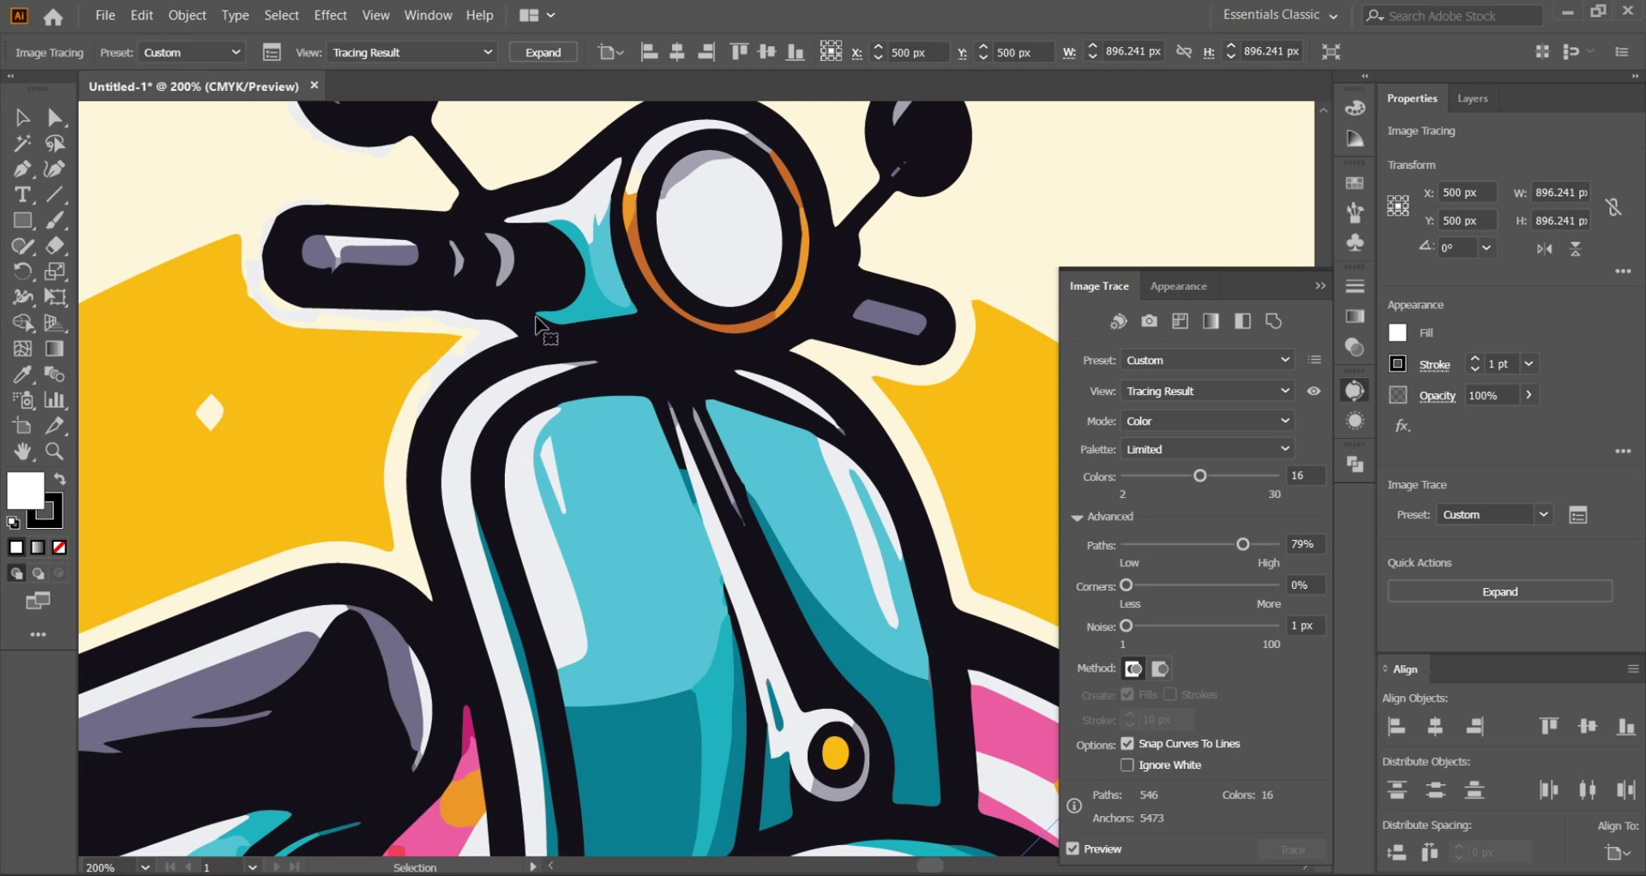
scroll(538, 323, "down", 1)
scroll(536, 324, "down", 1)
scroll(536, 321, "down", 2)
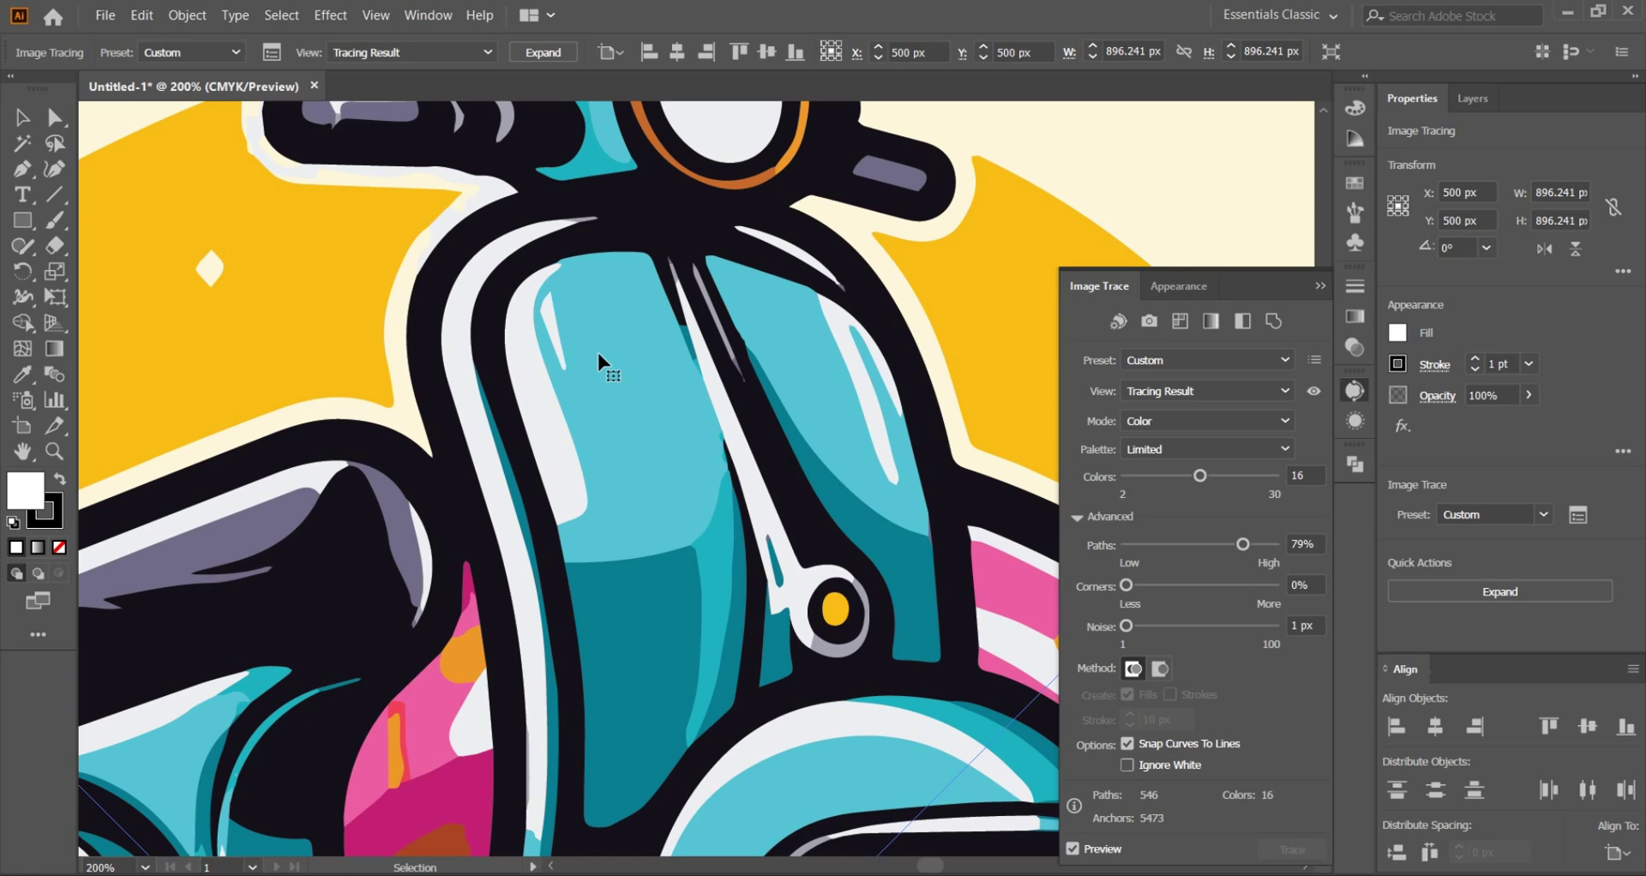
scroll(599, 353, "right", 1)
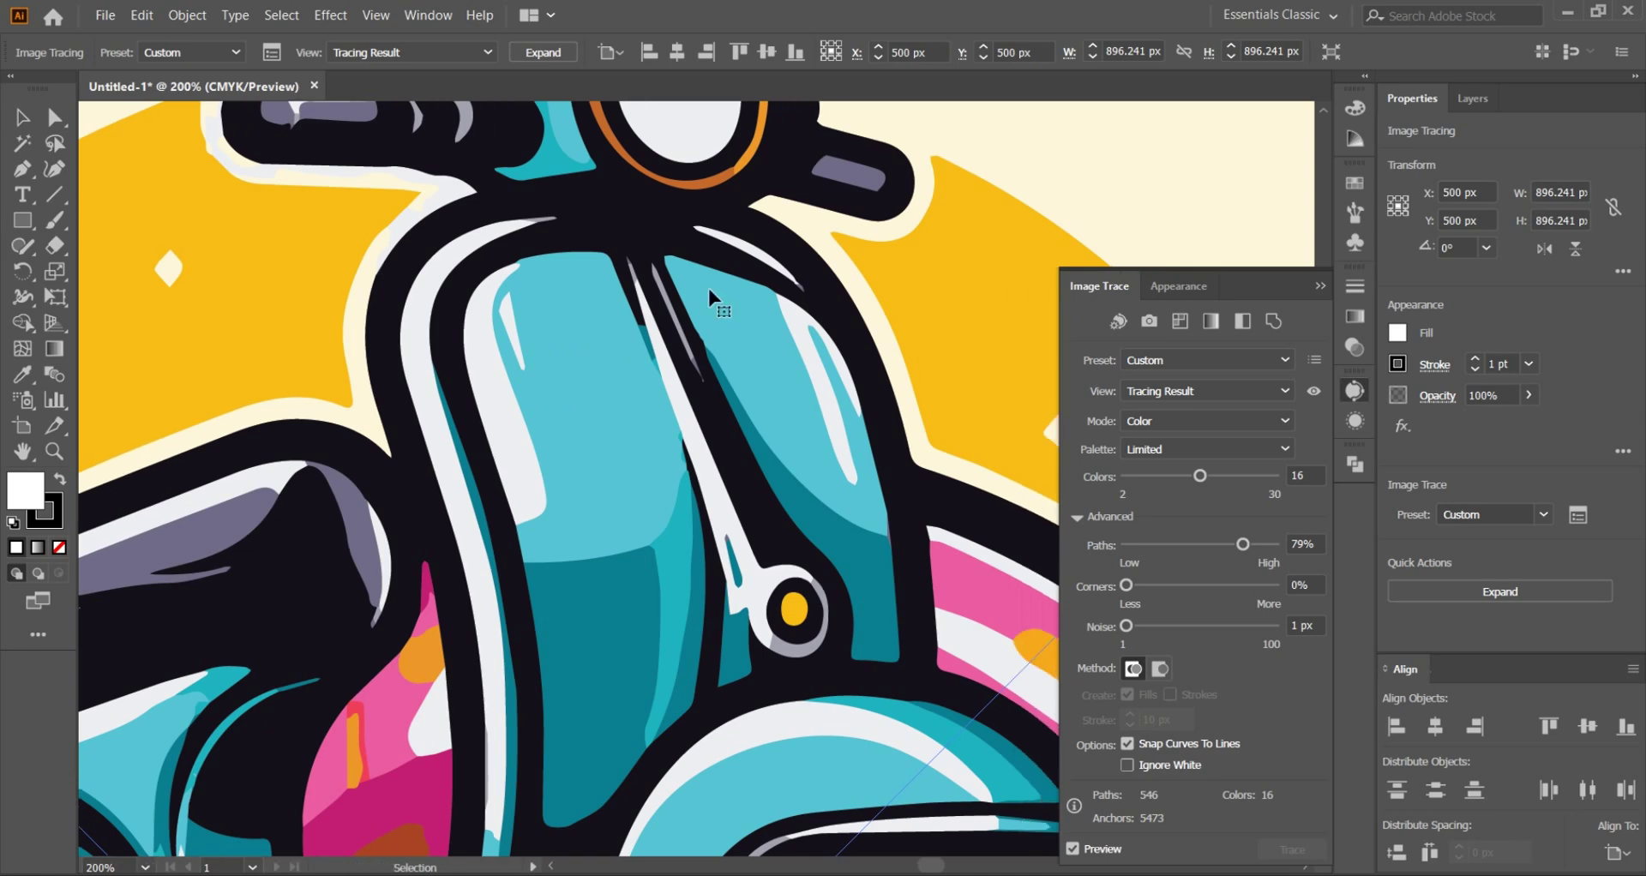
scroll(581, 351, "down", 3)
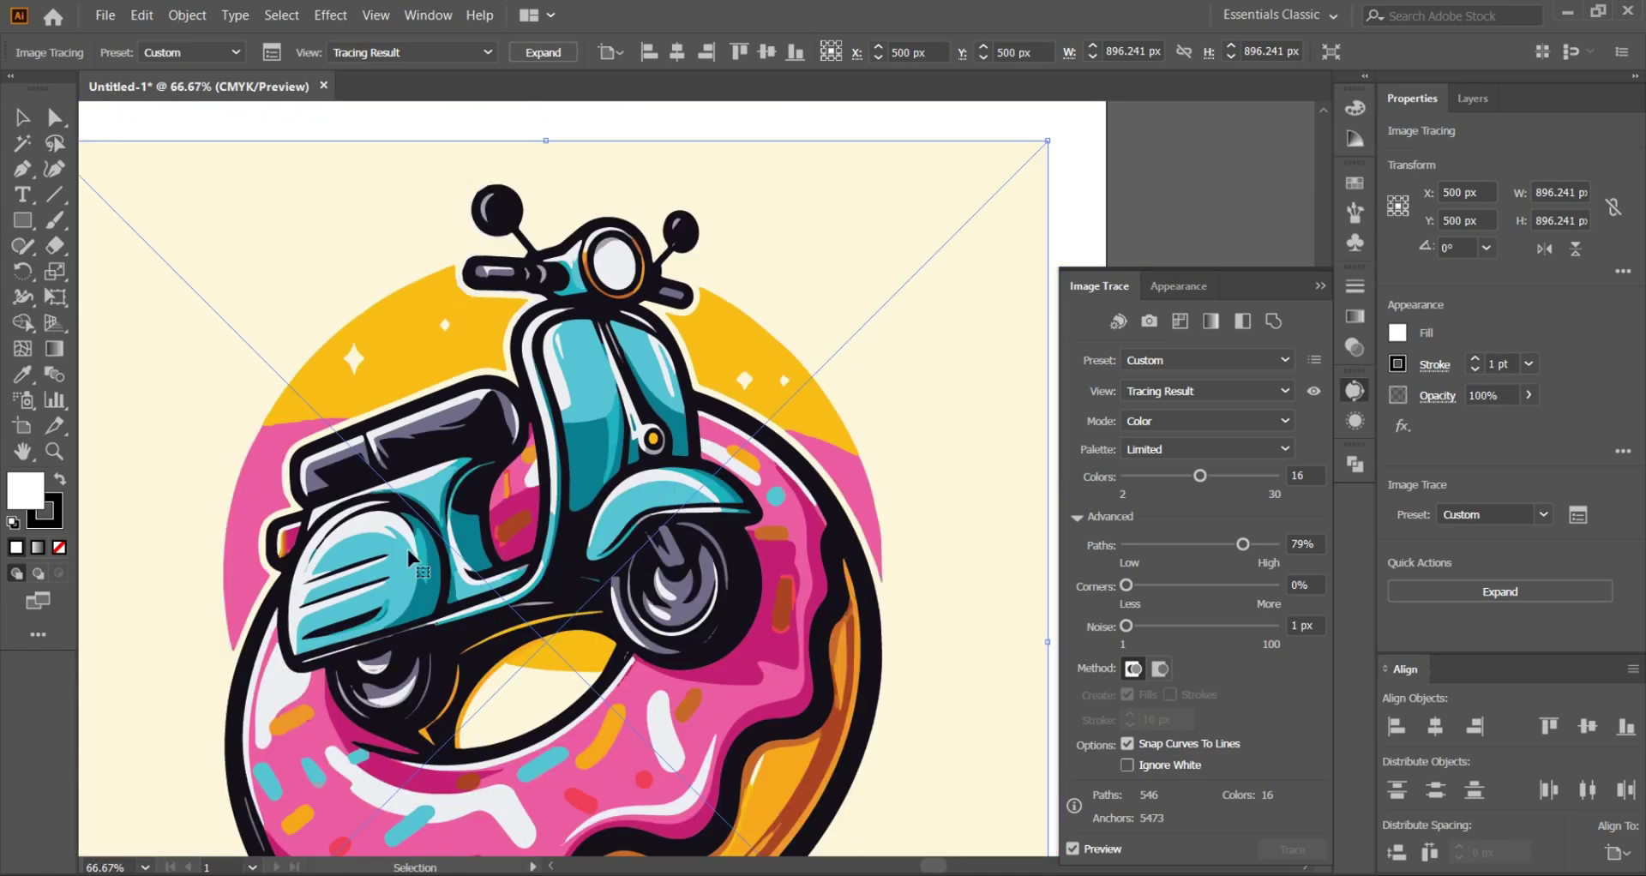
scroll(527, 525, "down", 2)
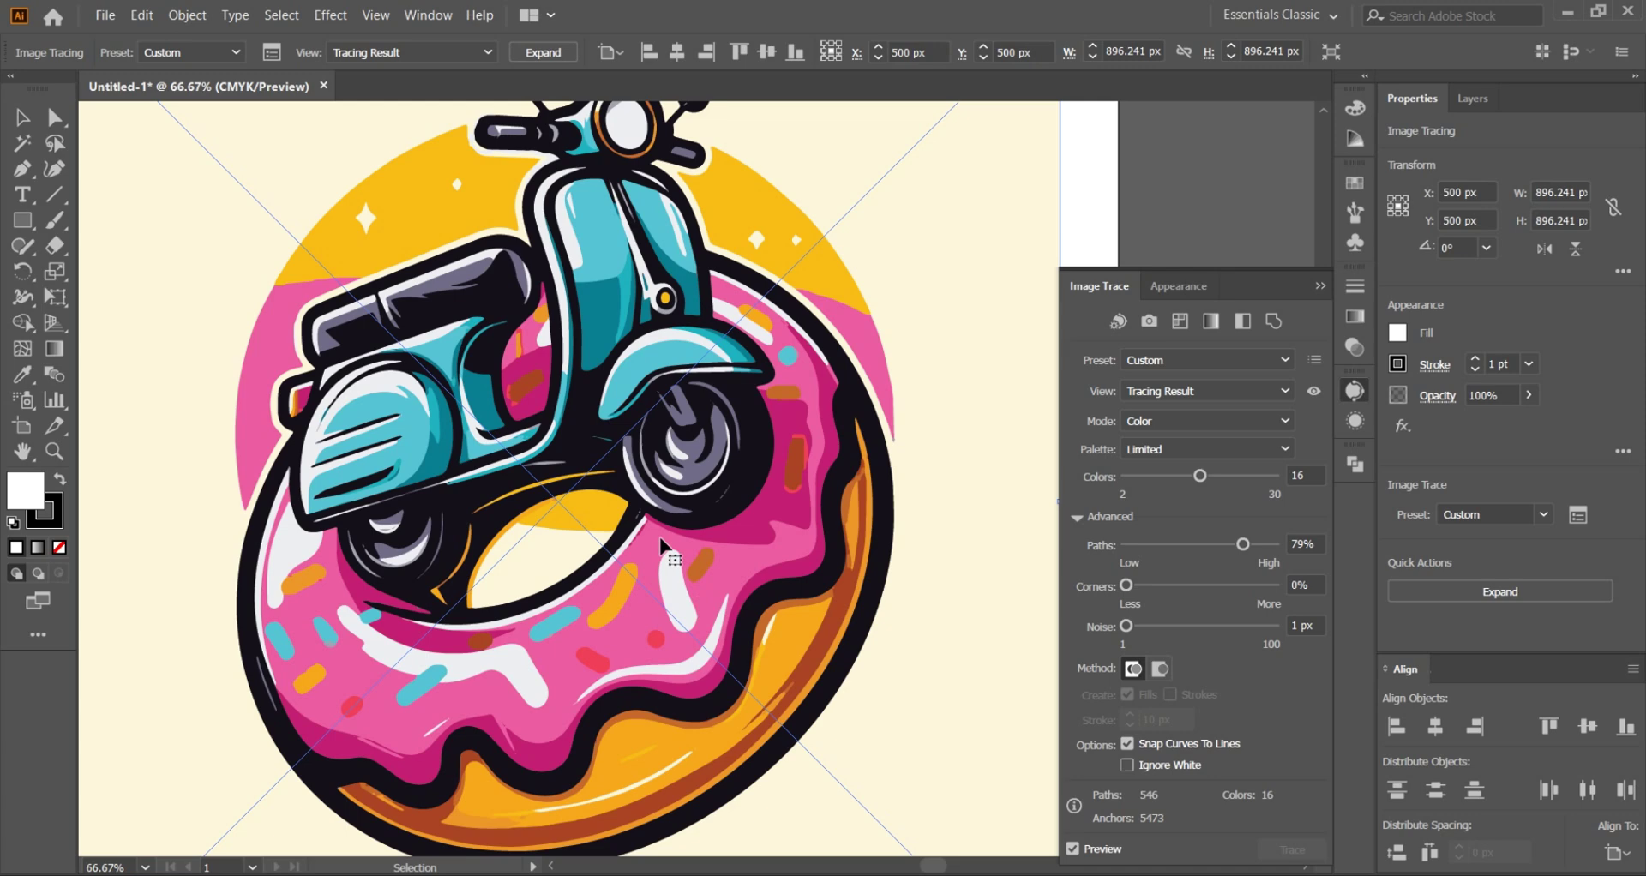
scroll(598, 283, "up", 3)
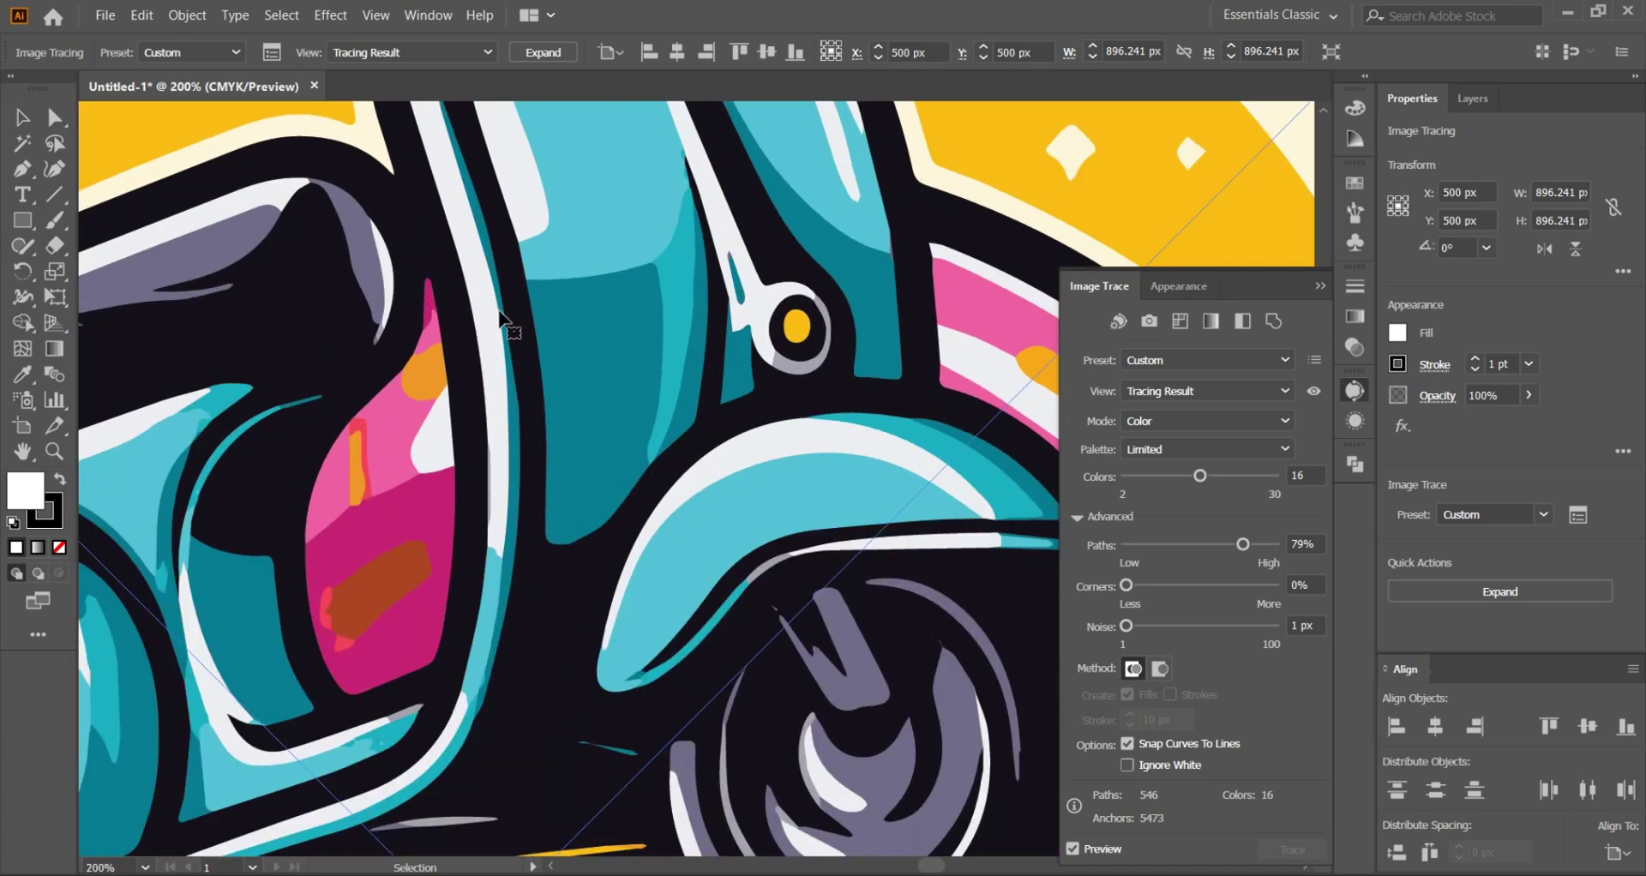
scroll(607, 313, "down", 3)
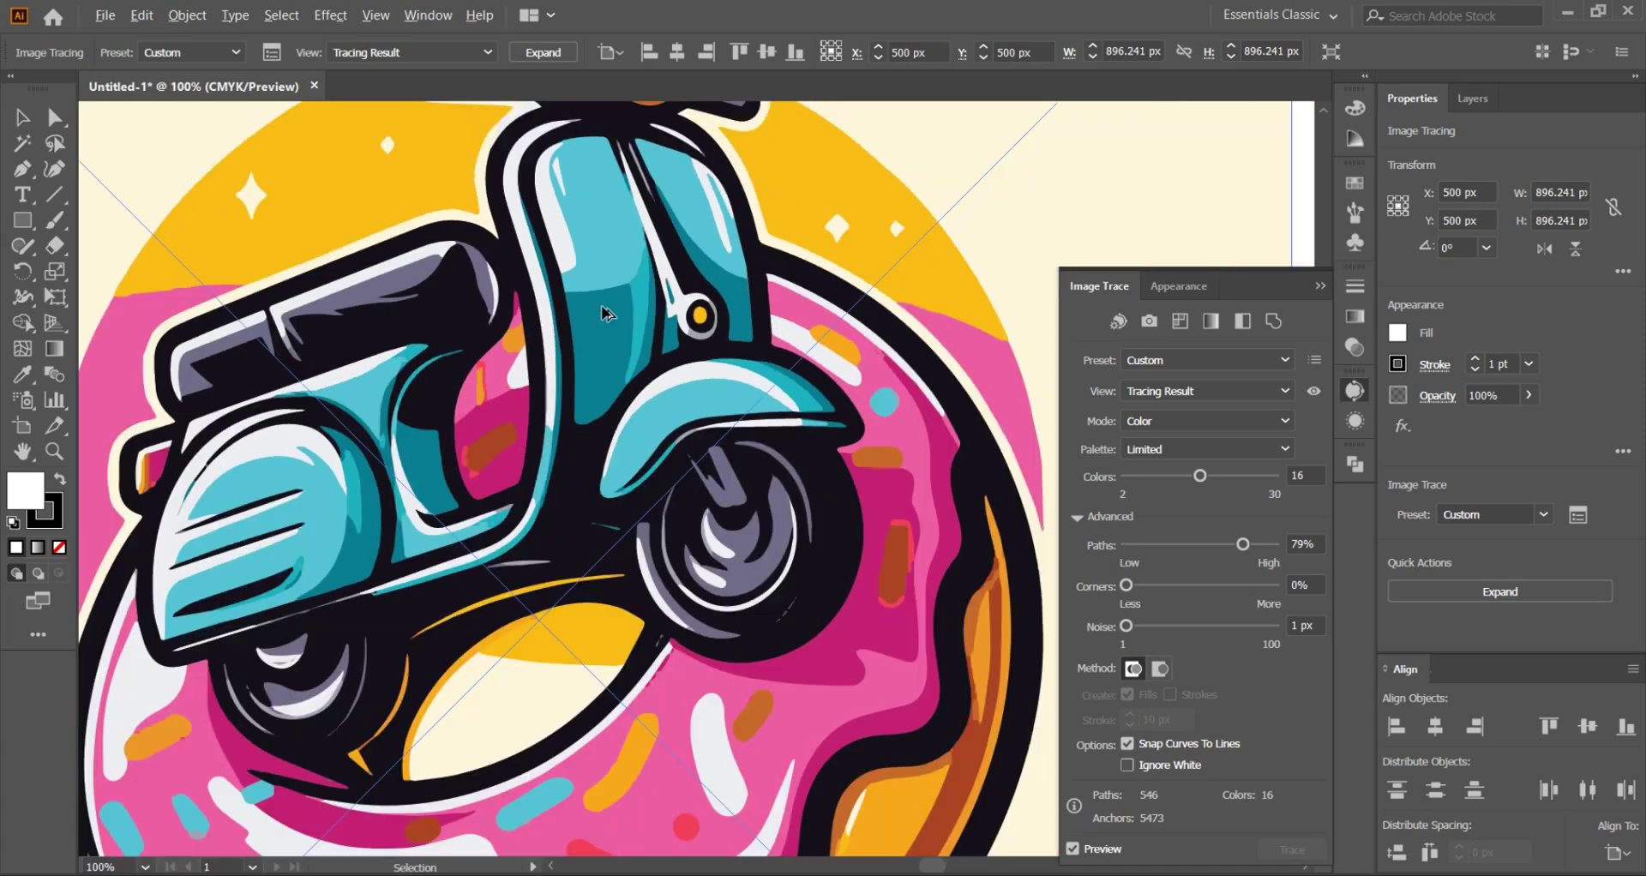
scroll(819, 419, "up", 2)
scroll(819, 418, "up", 2)
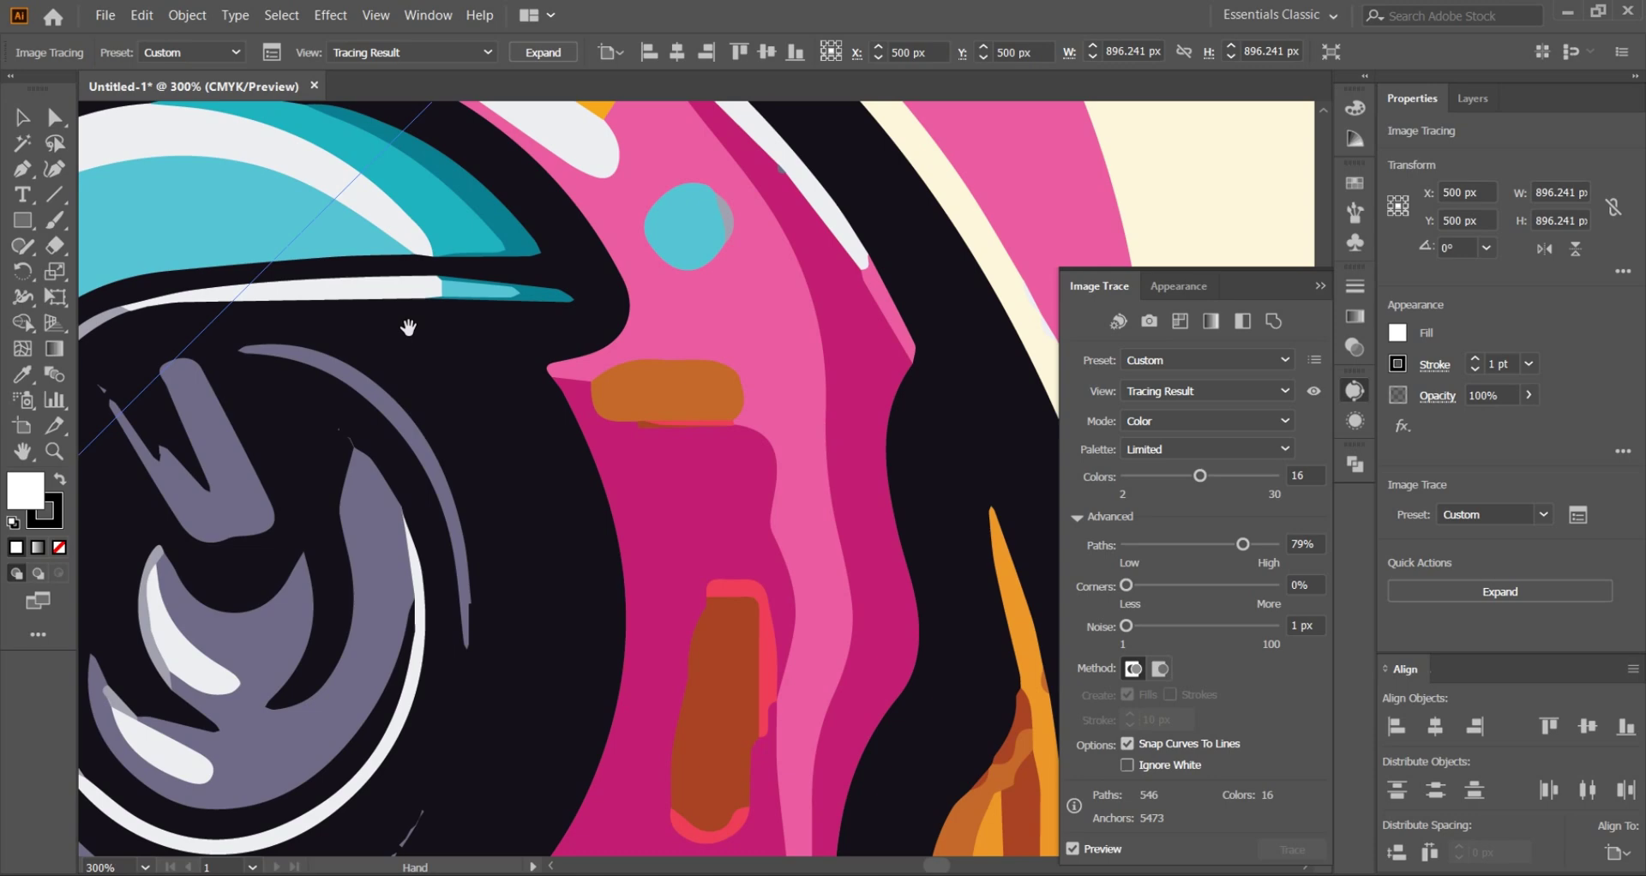
mouse_move(404, 324)
left_mouse_down()
mouse_move(483, 240)
mouse_move(588, 300)
mouse_move(739, 487)
left_mouse_up()
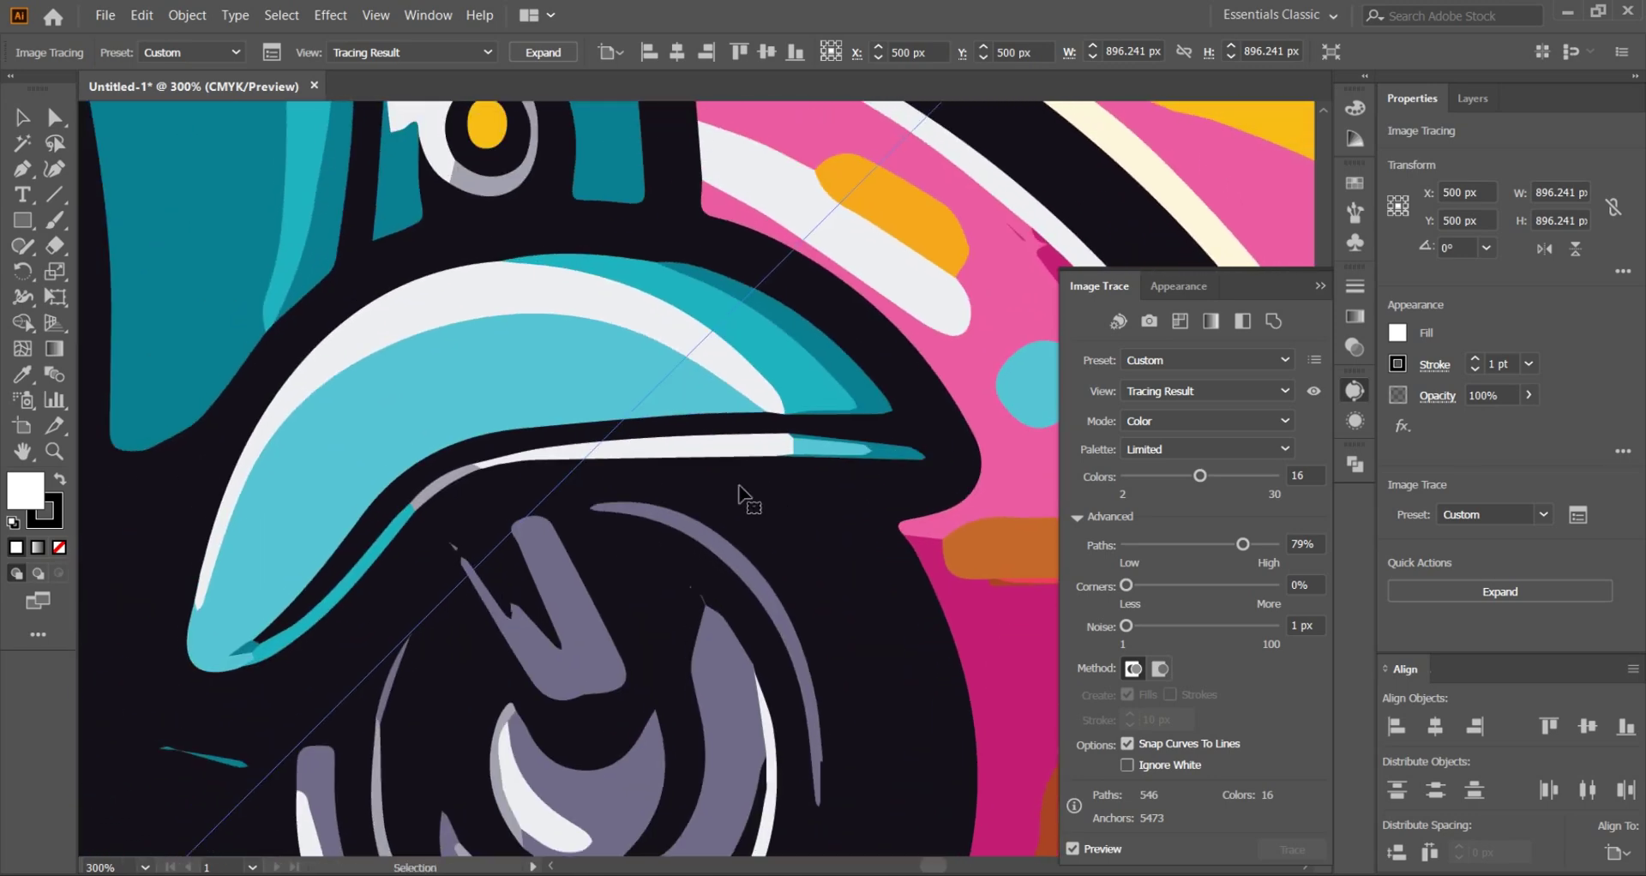
scroll(581, 296, "up", 2)
scroll(581, 296, "right", 1)
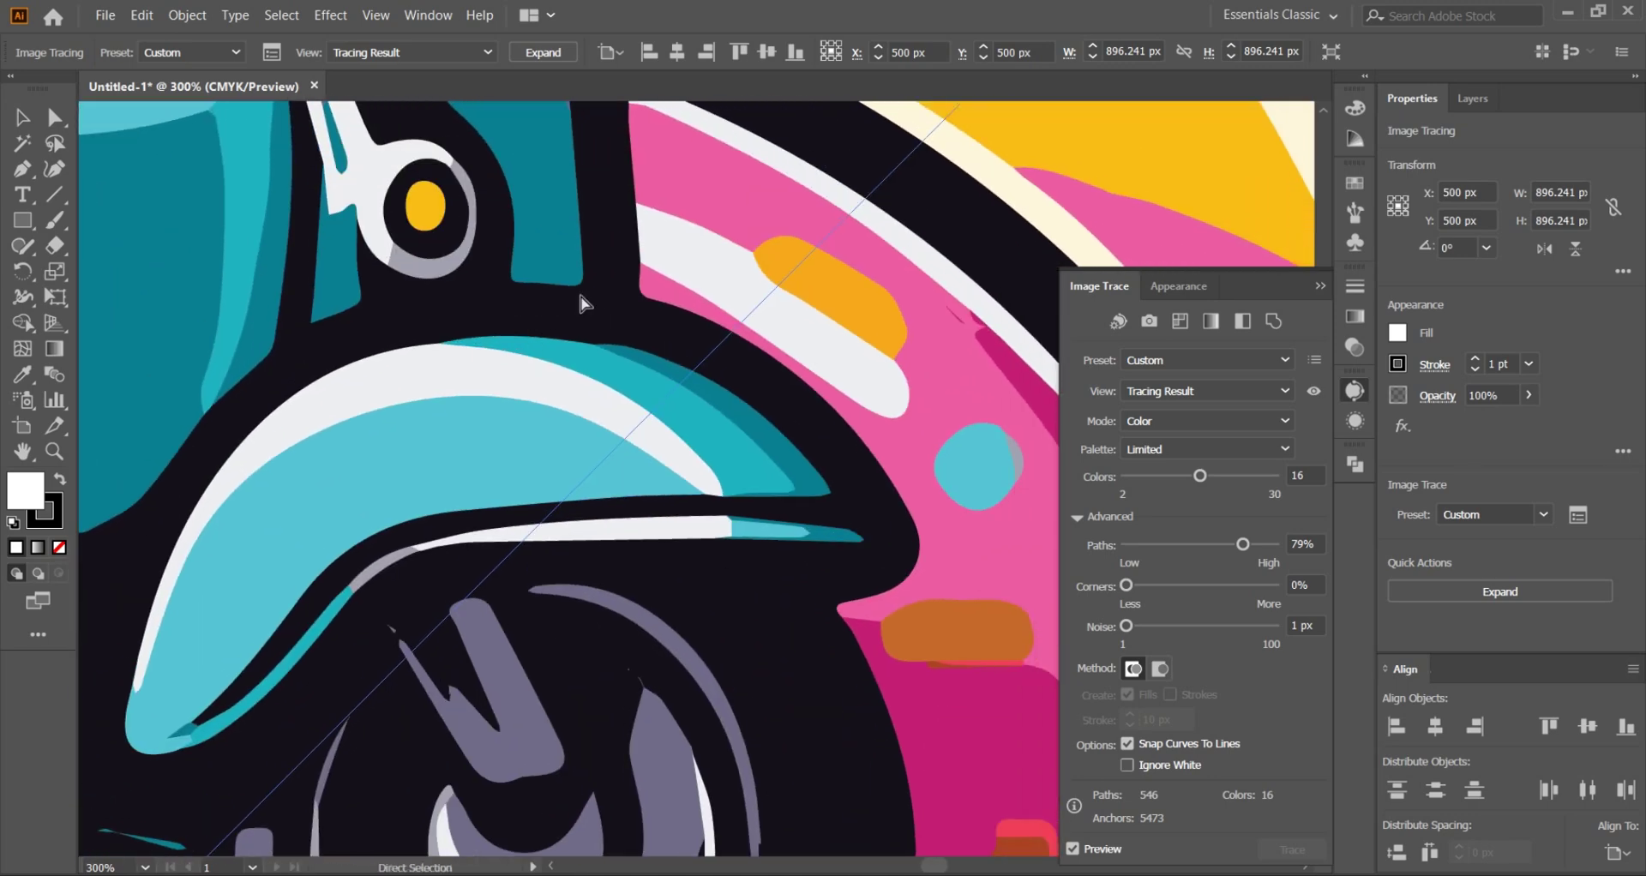
scroll(580, 302, "down", 2)
scroll(580, 302, "down", 2)
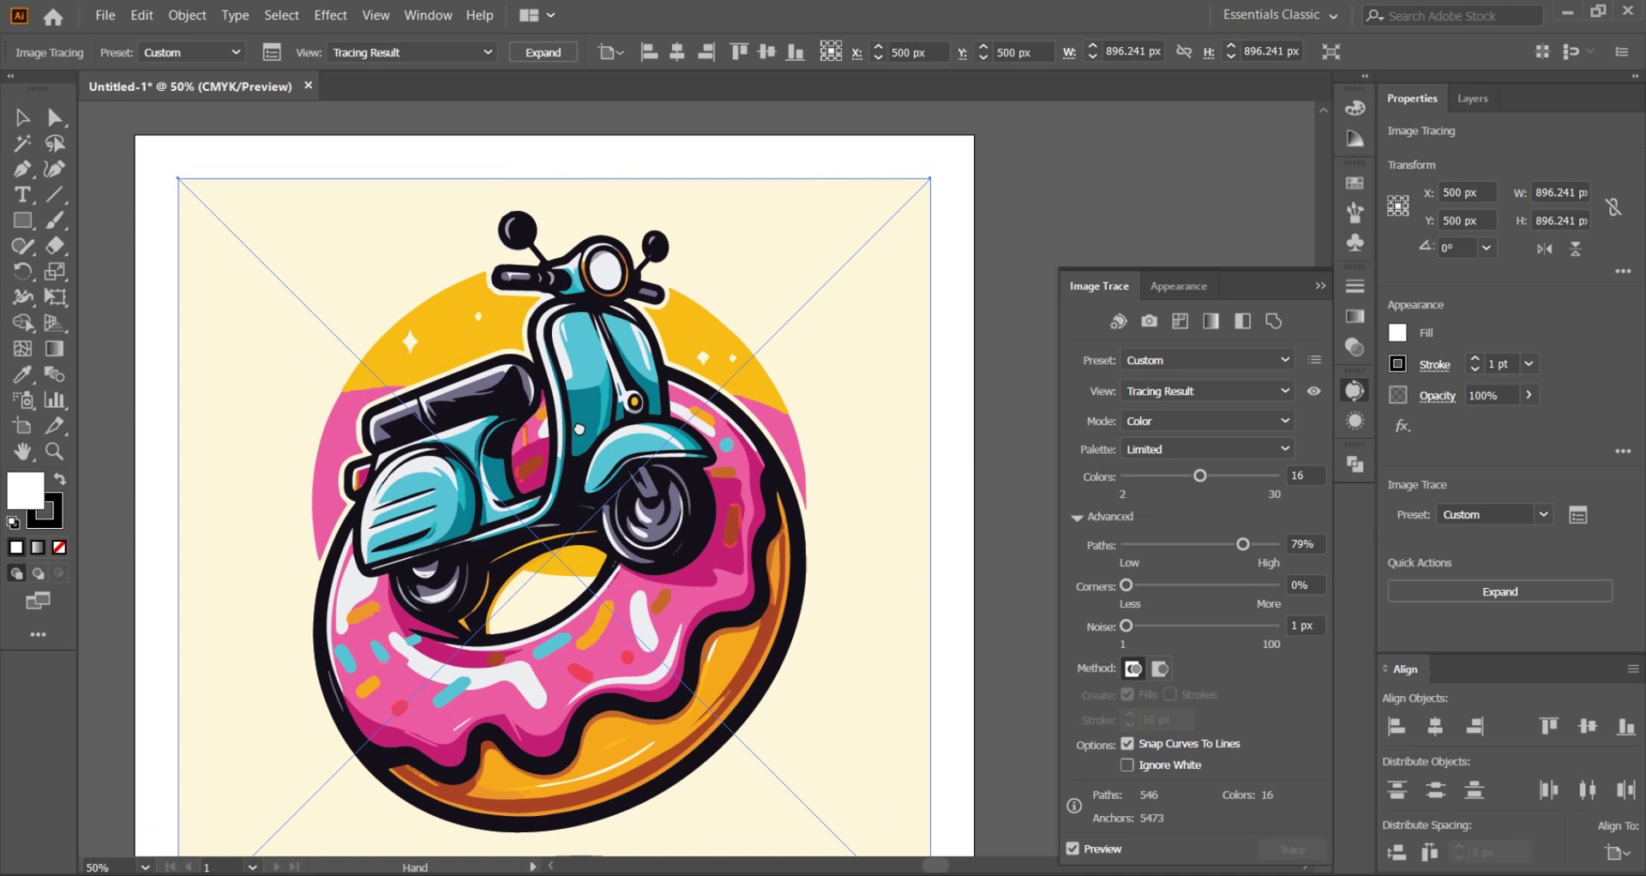
scroll(575, 279, "up", 2)
scroll(575, 278, "up", 3)
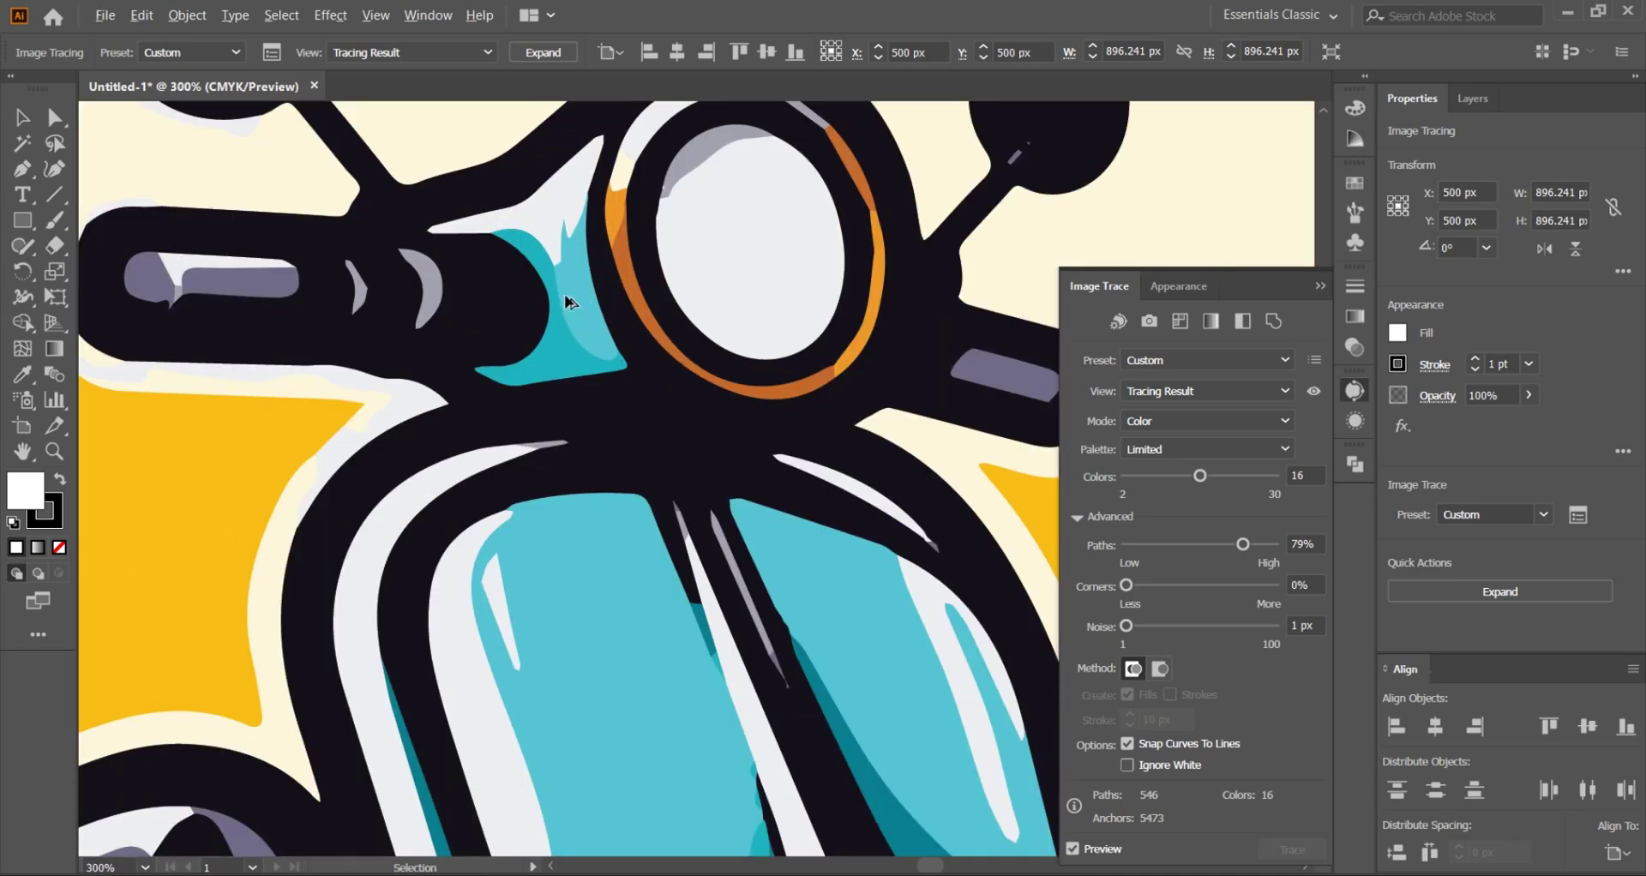
scroll(566, 302, "down", 5)
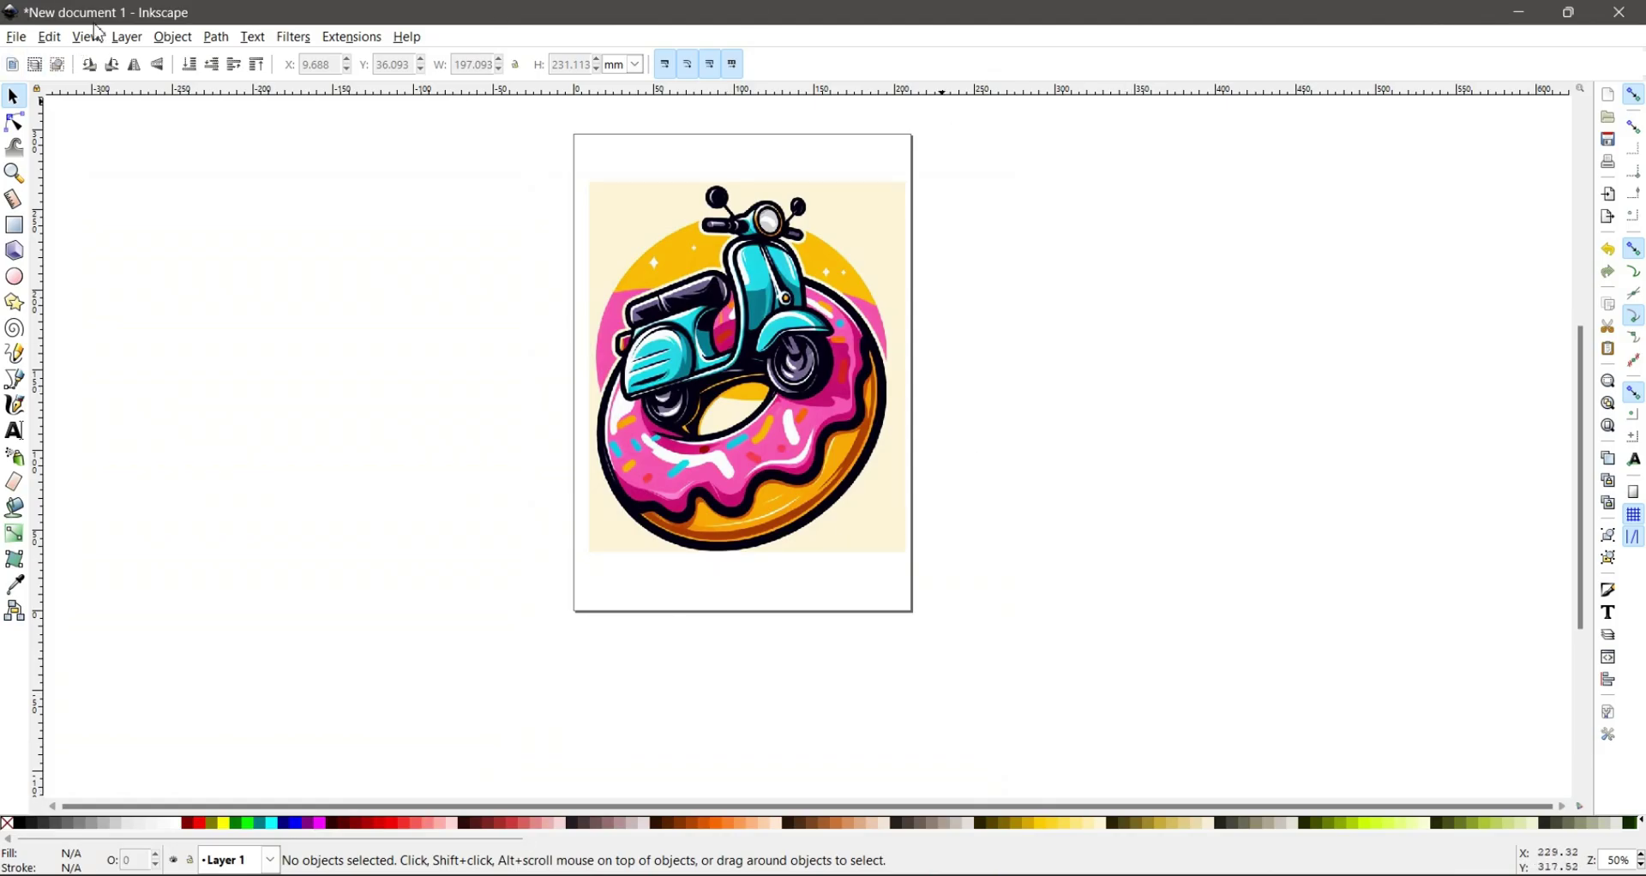
Step: Select the embedded 533×625 scooter-on-donut bitmap in Inkscape and zoom in on it
scroll(970, 273, "up", 1)
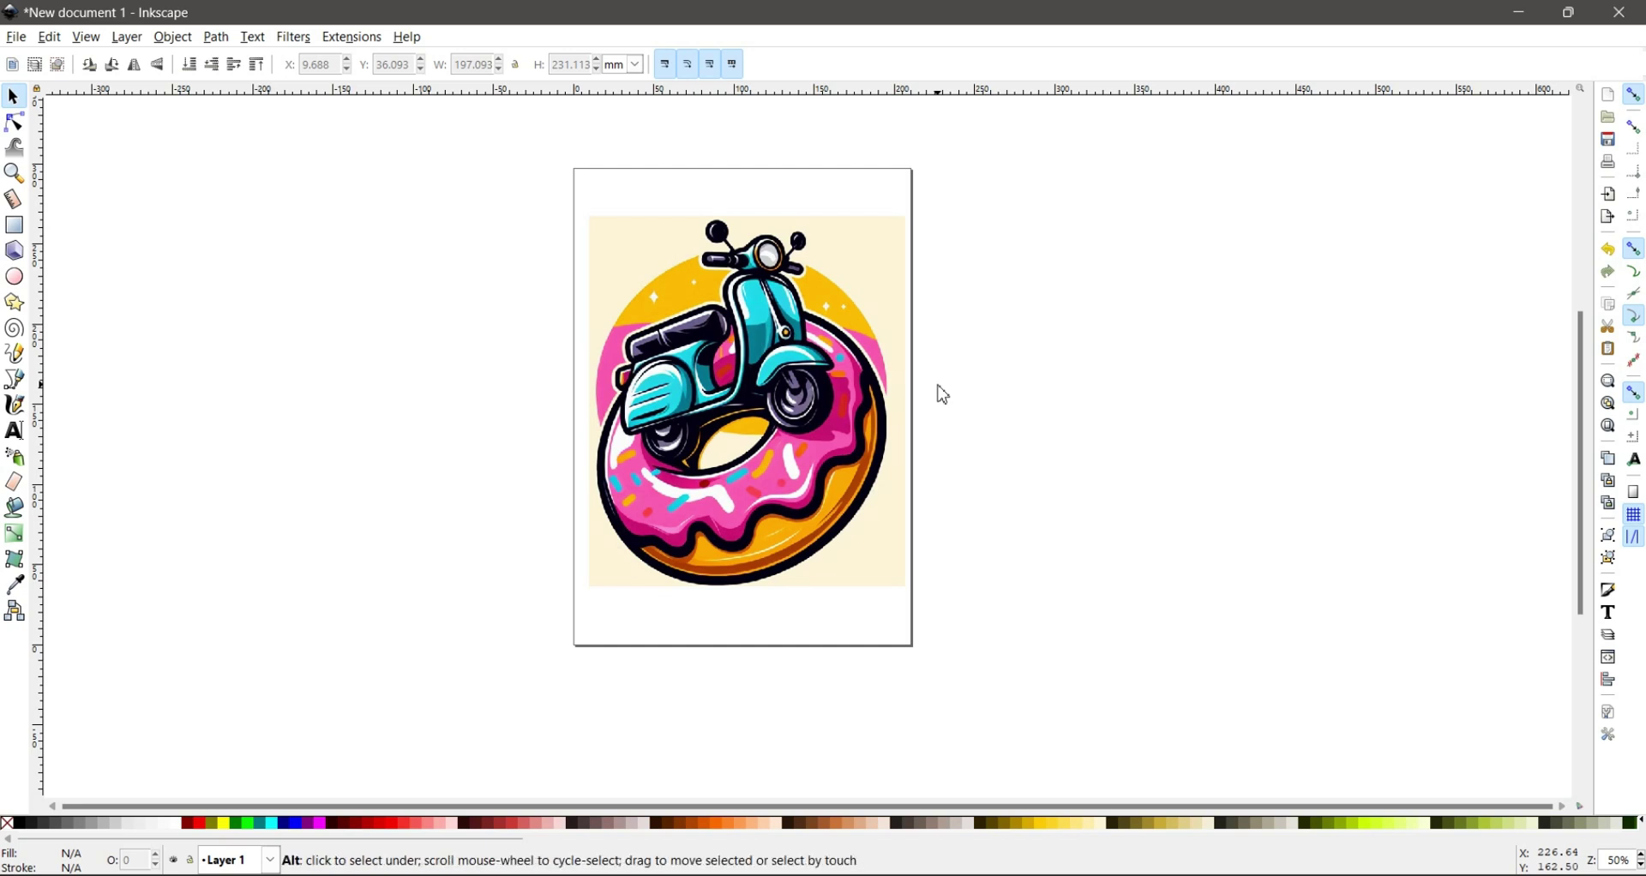
left_click(873, 319)
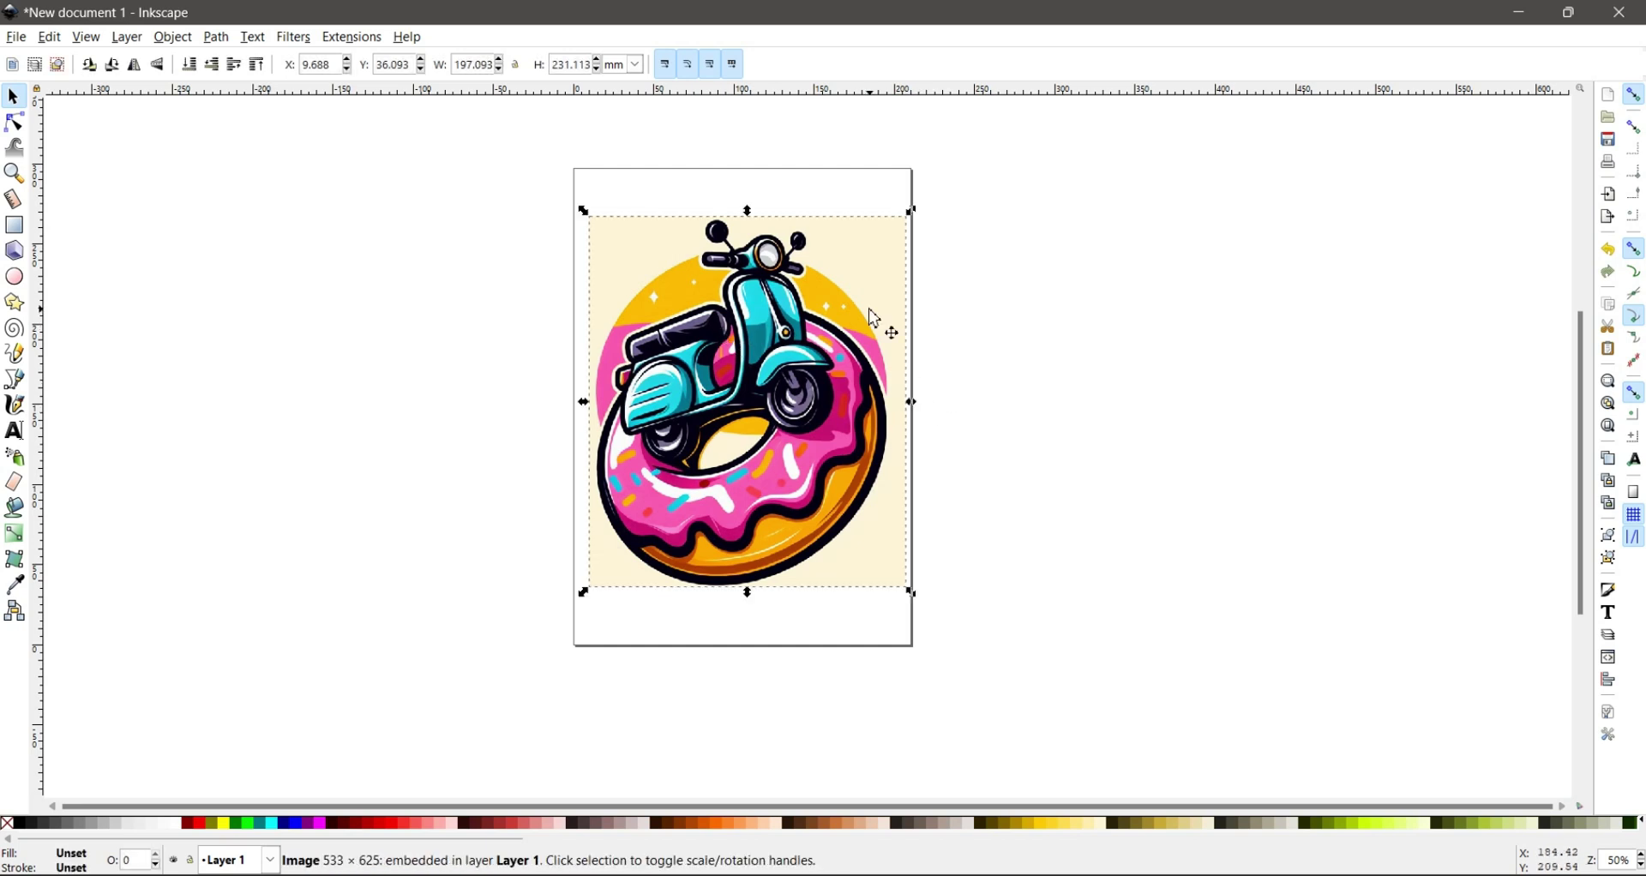
scroll(873, 319, "up", 1)
scroll(873, 319, "up", 2)
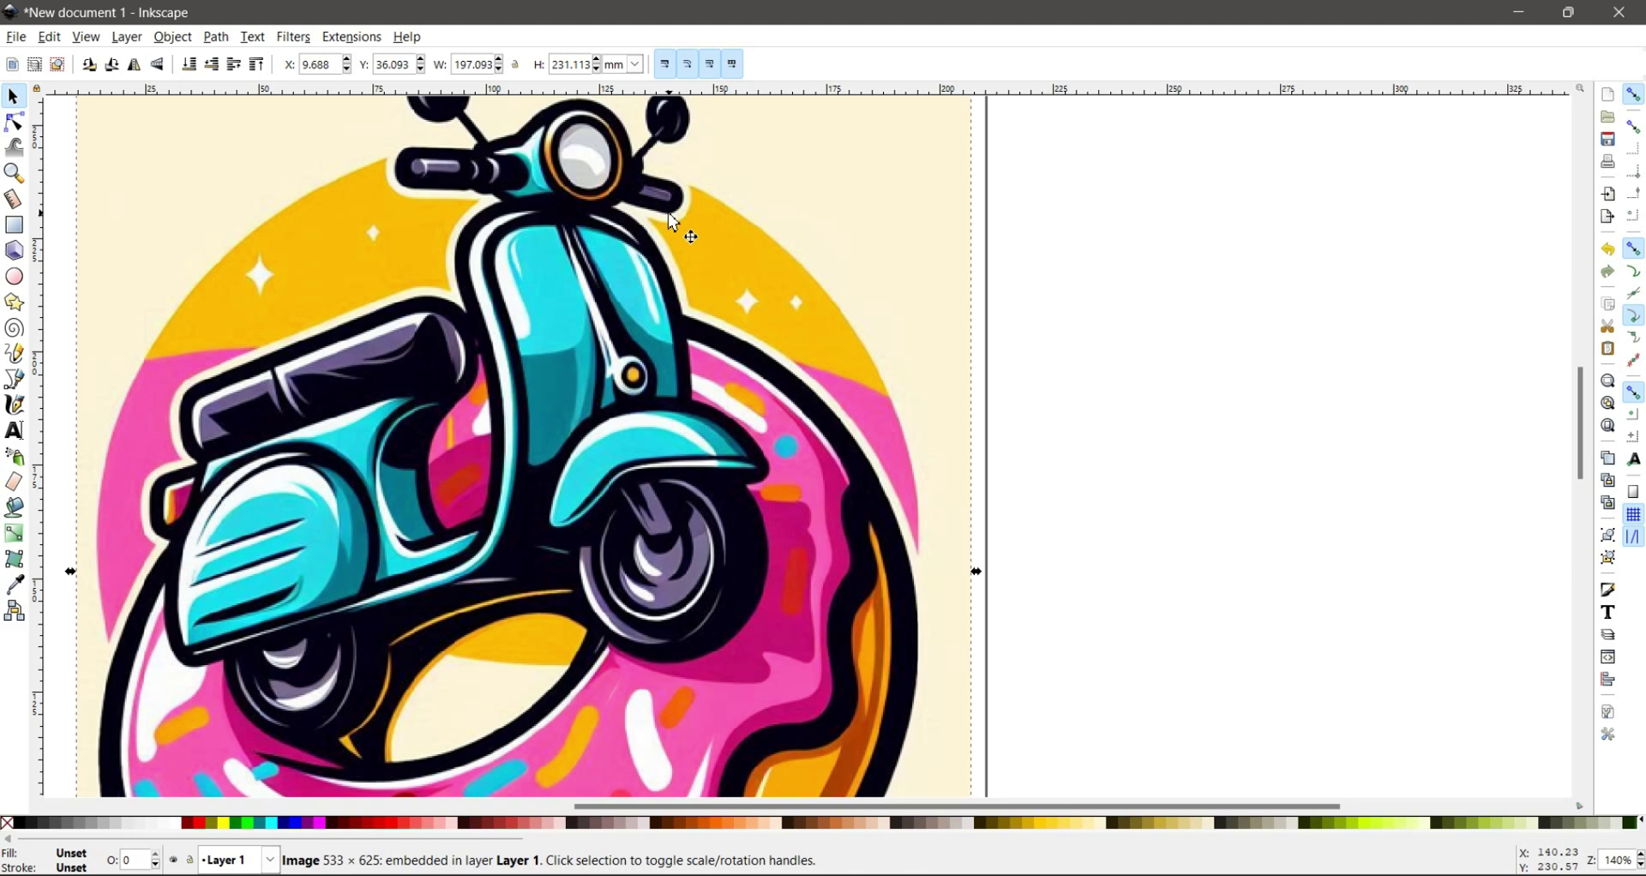
scroll(660, 220, "up", 1)
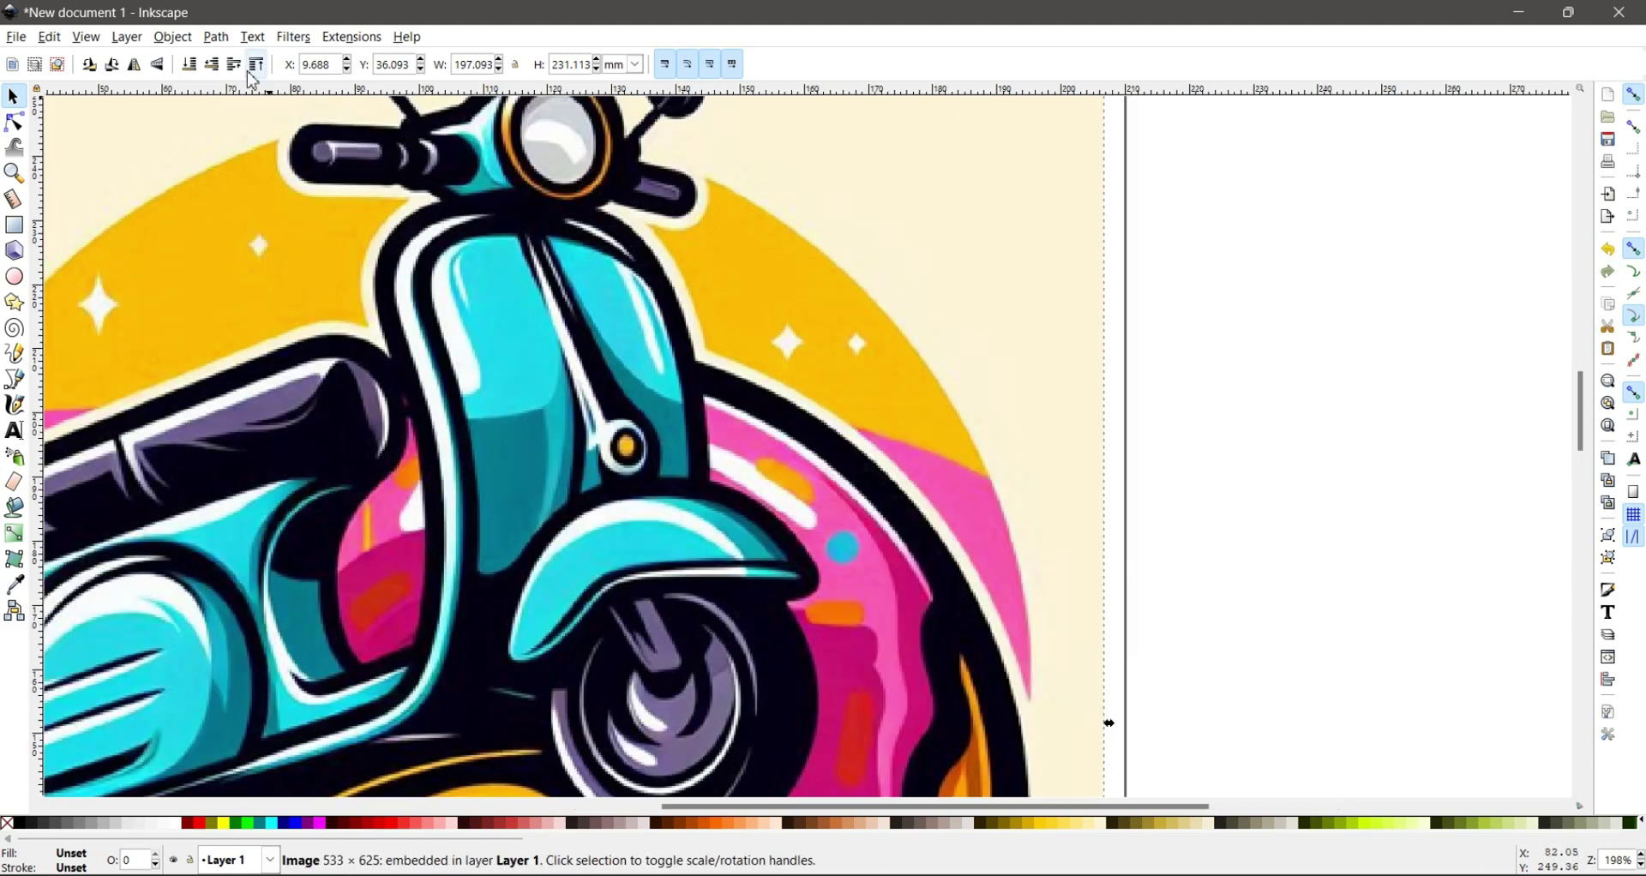
Step: Trace Bitmap using Multiple scans: Colors with Smooth, Stack scans and Remove background
left_click(216, 37)
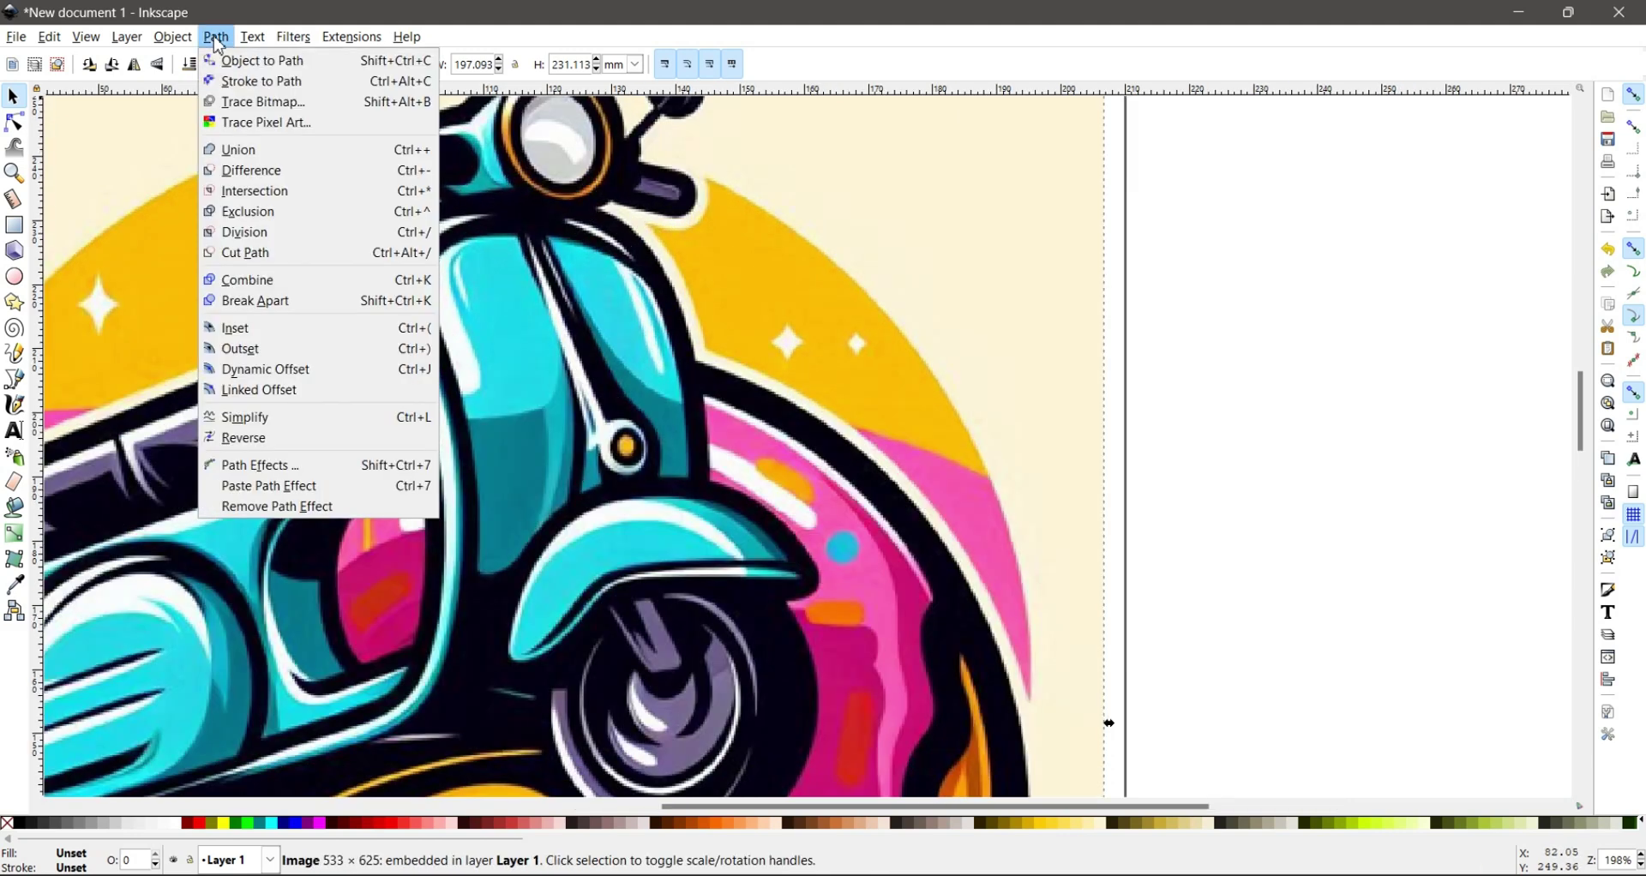
left_click(320, 110)
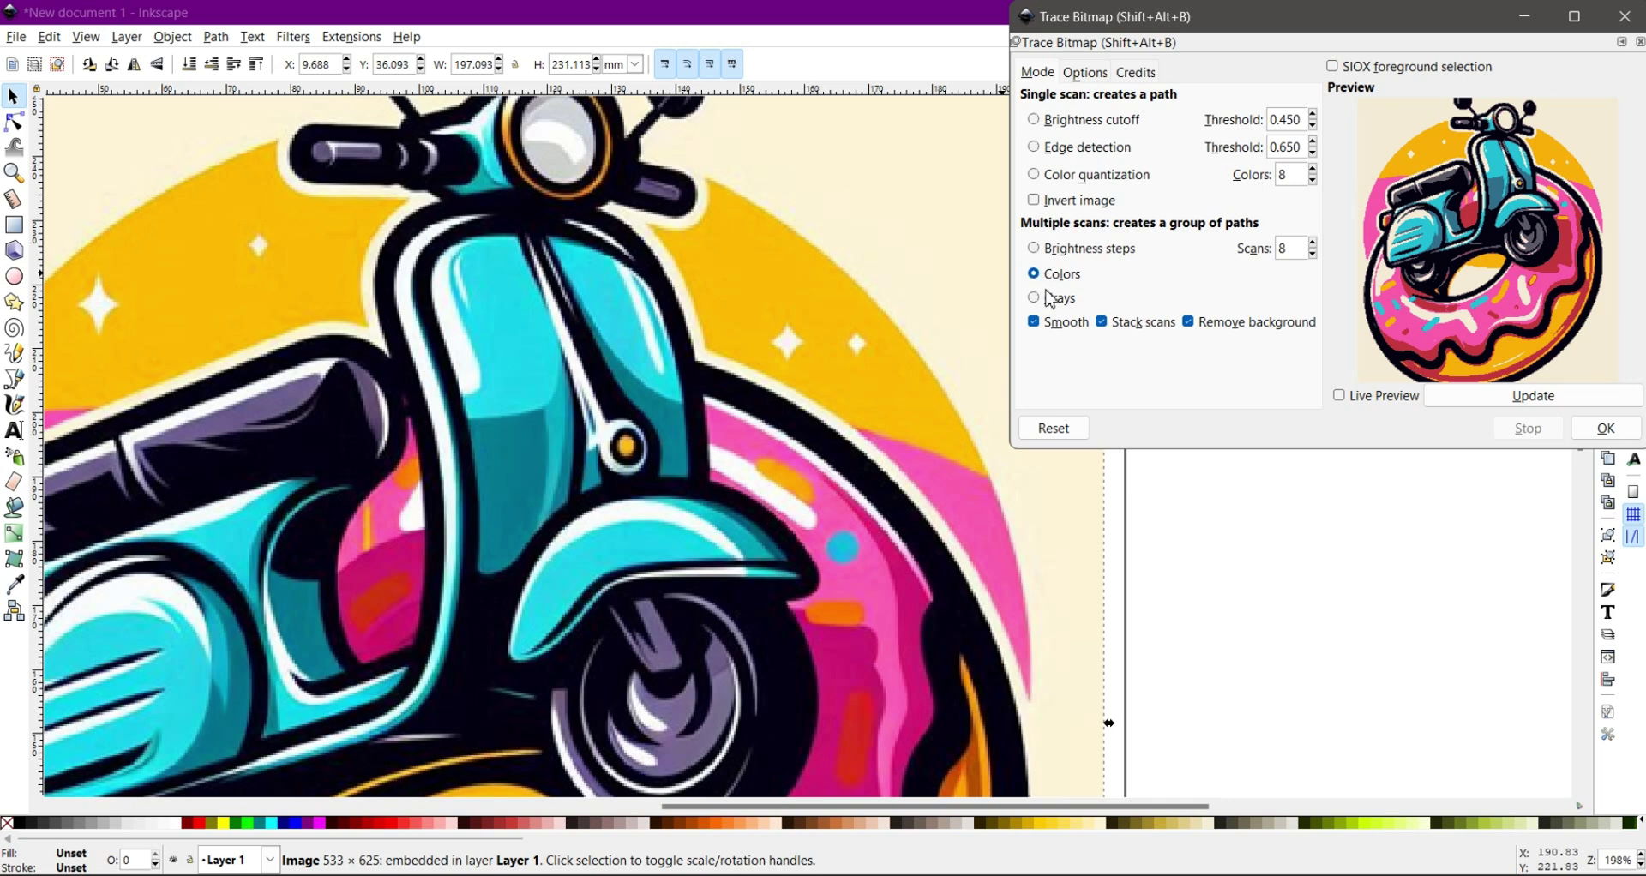
left_click(1197, 326)
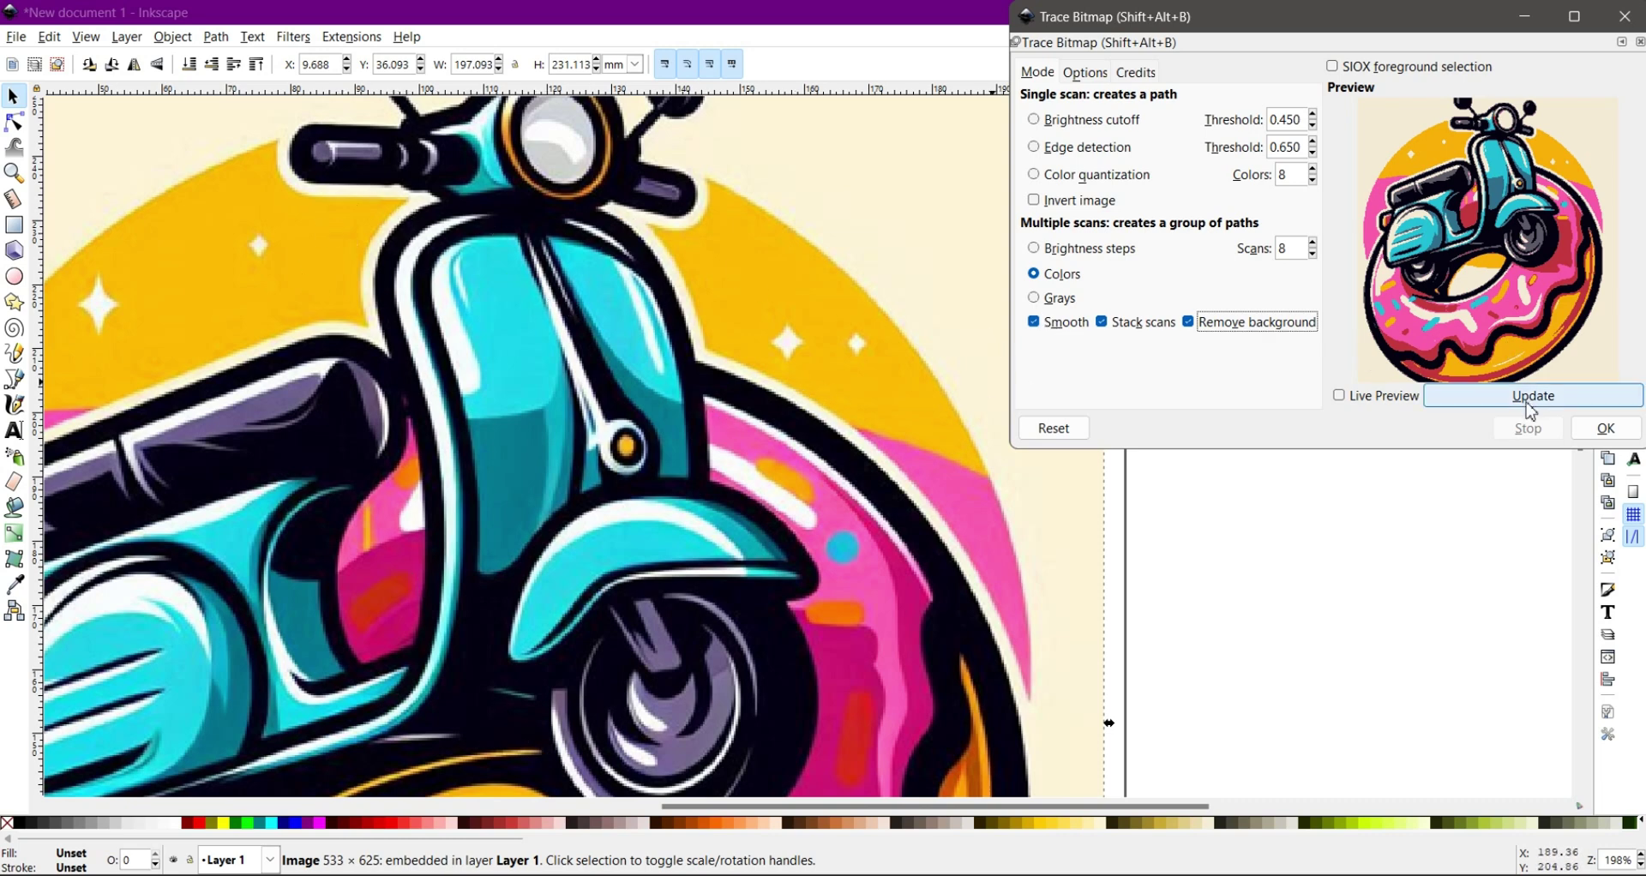
left_click(1605, 428)
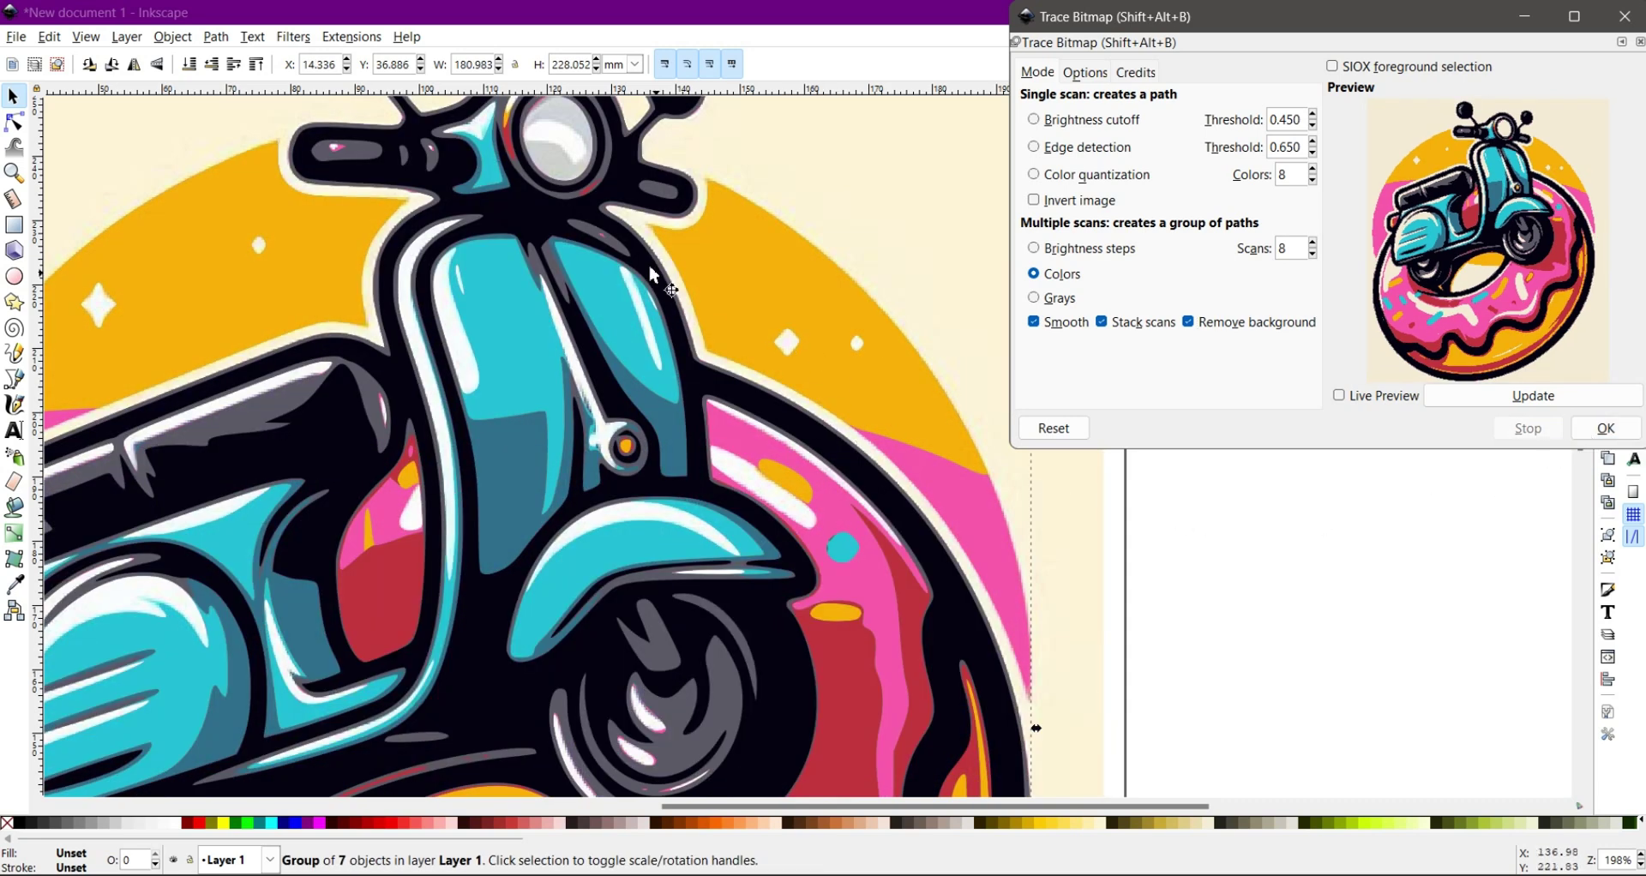
Step: Close the Trace Bitmap window and move the traced group right of the original bitmap
left_click(526, 296, "ctrl")
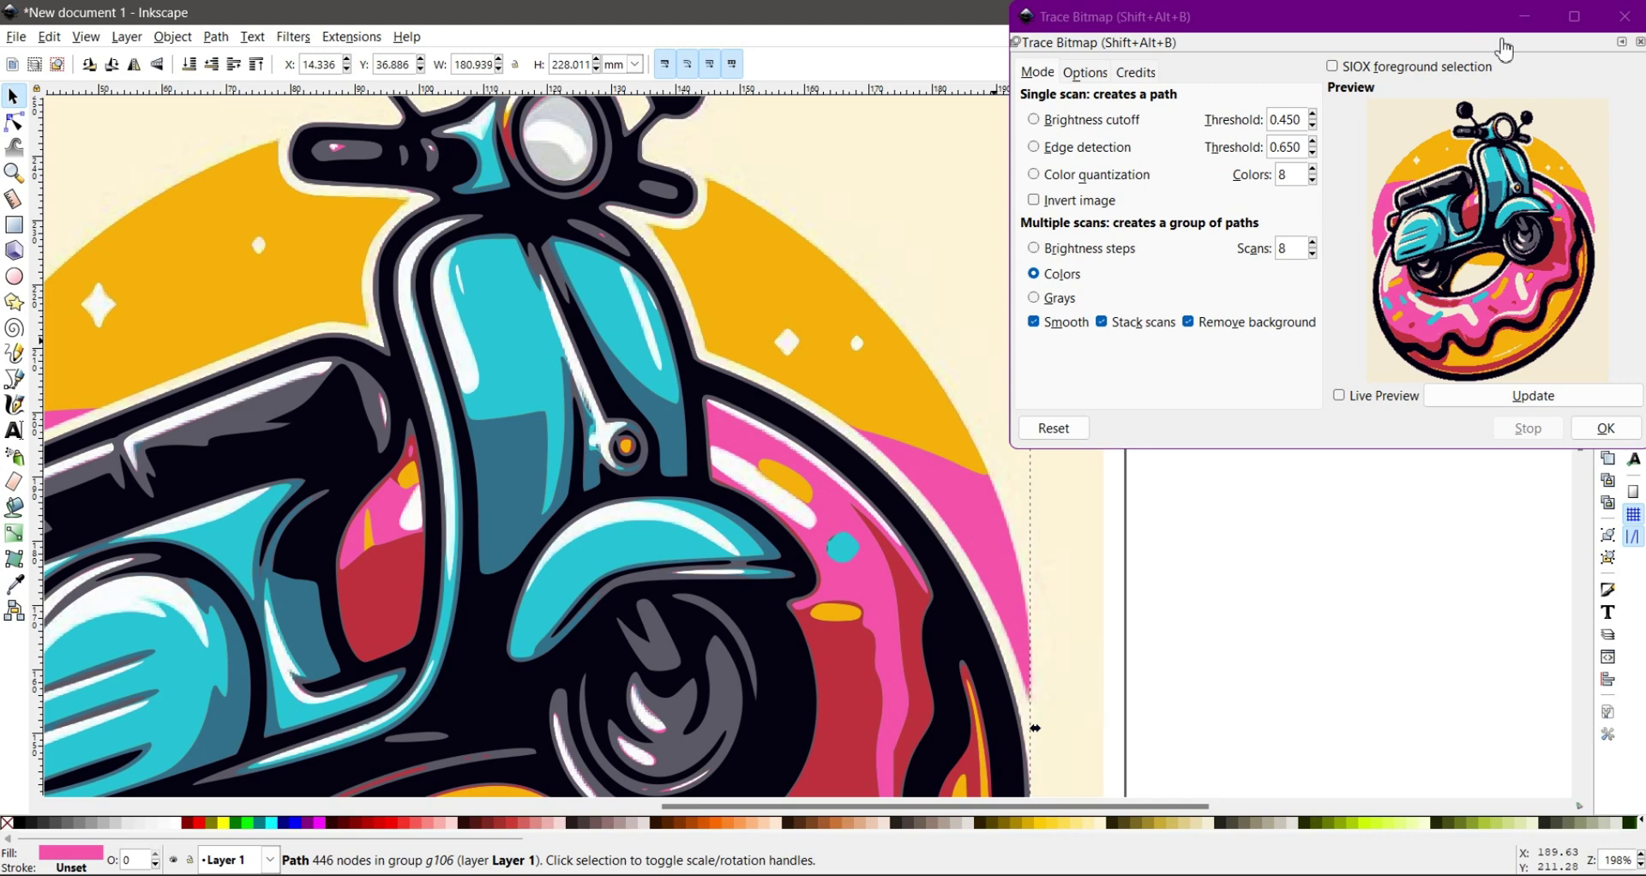
left_click_drag(1504, 50, 1393, 86)
left_click(1513, 53)
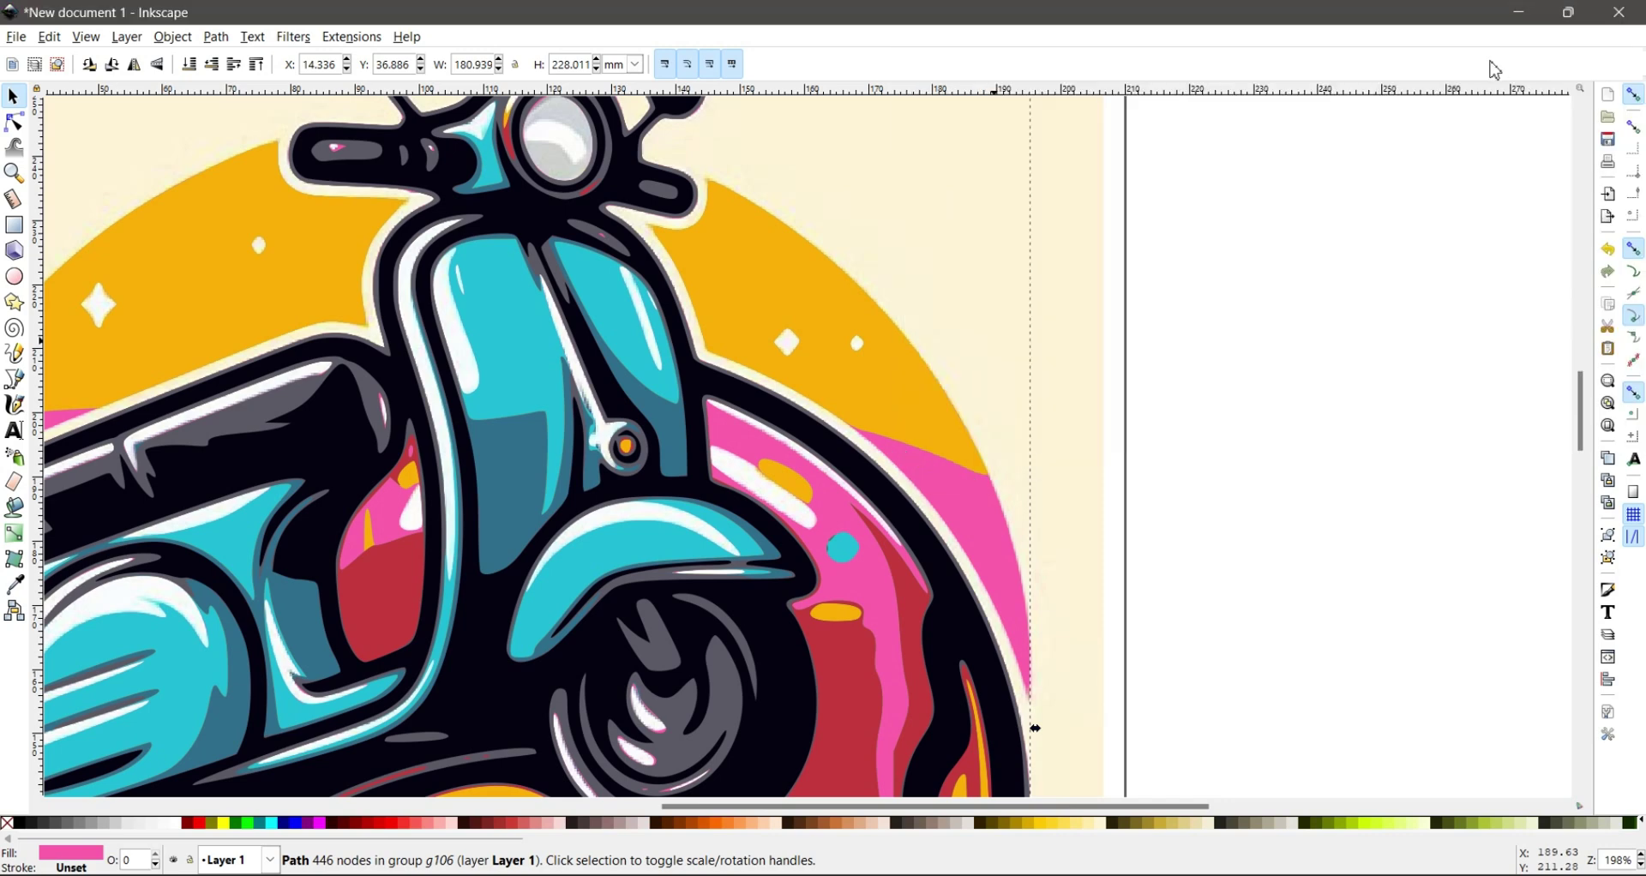
left_click(604, 324, "alt")
scroll(604, 324, "down", 3)
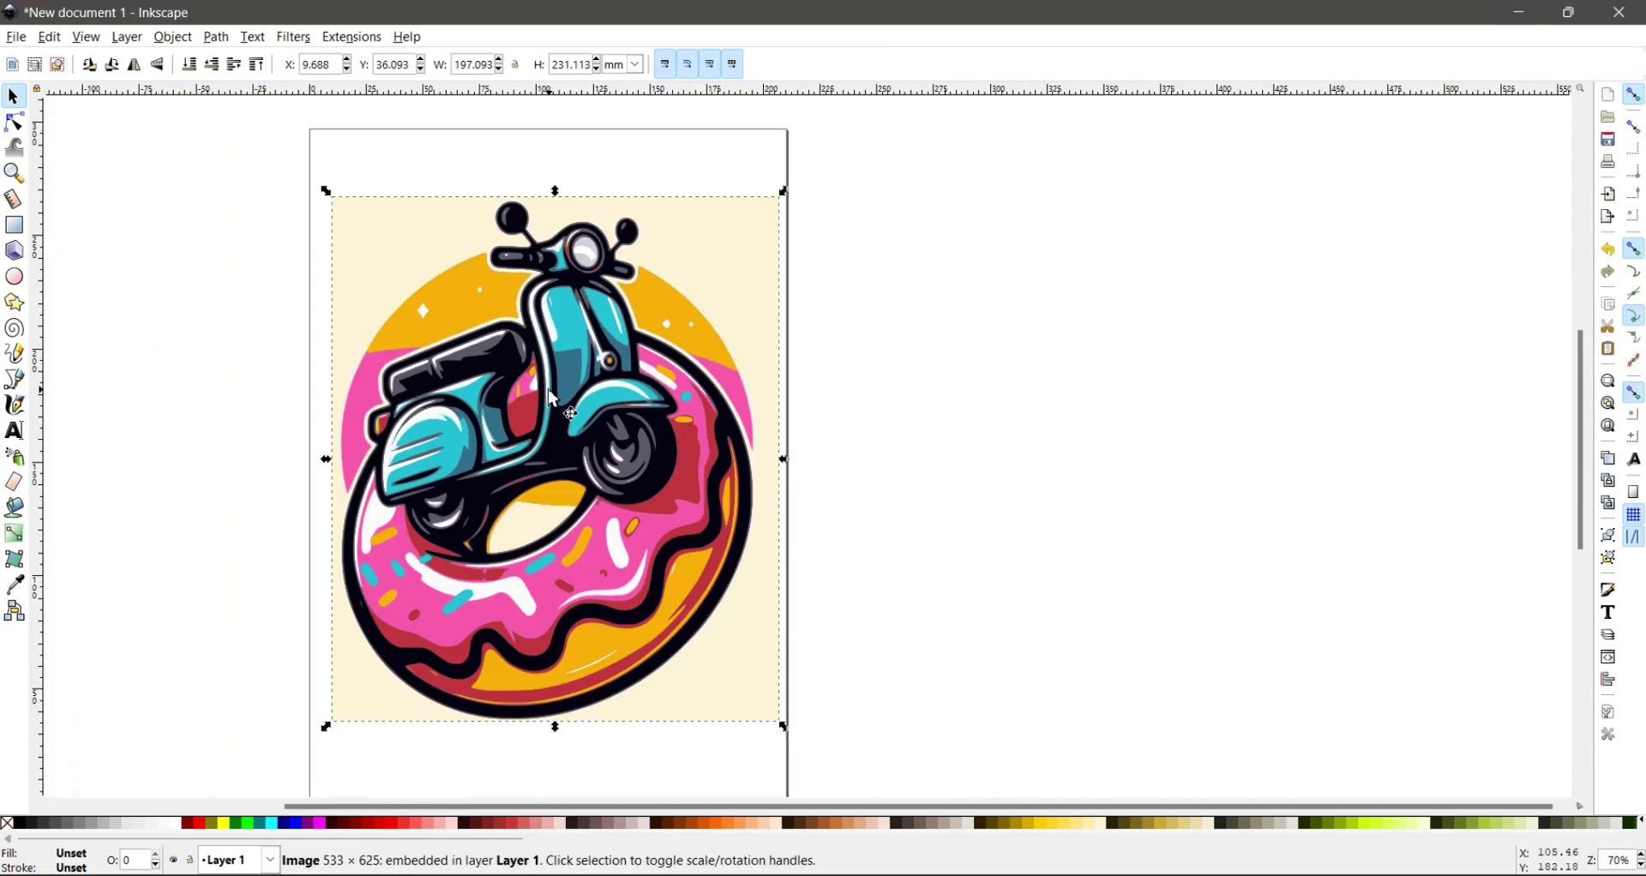
left_click_drag(553, 399, 1064, 383)
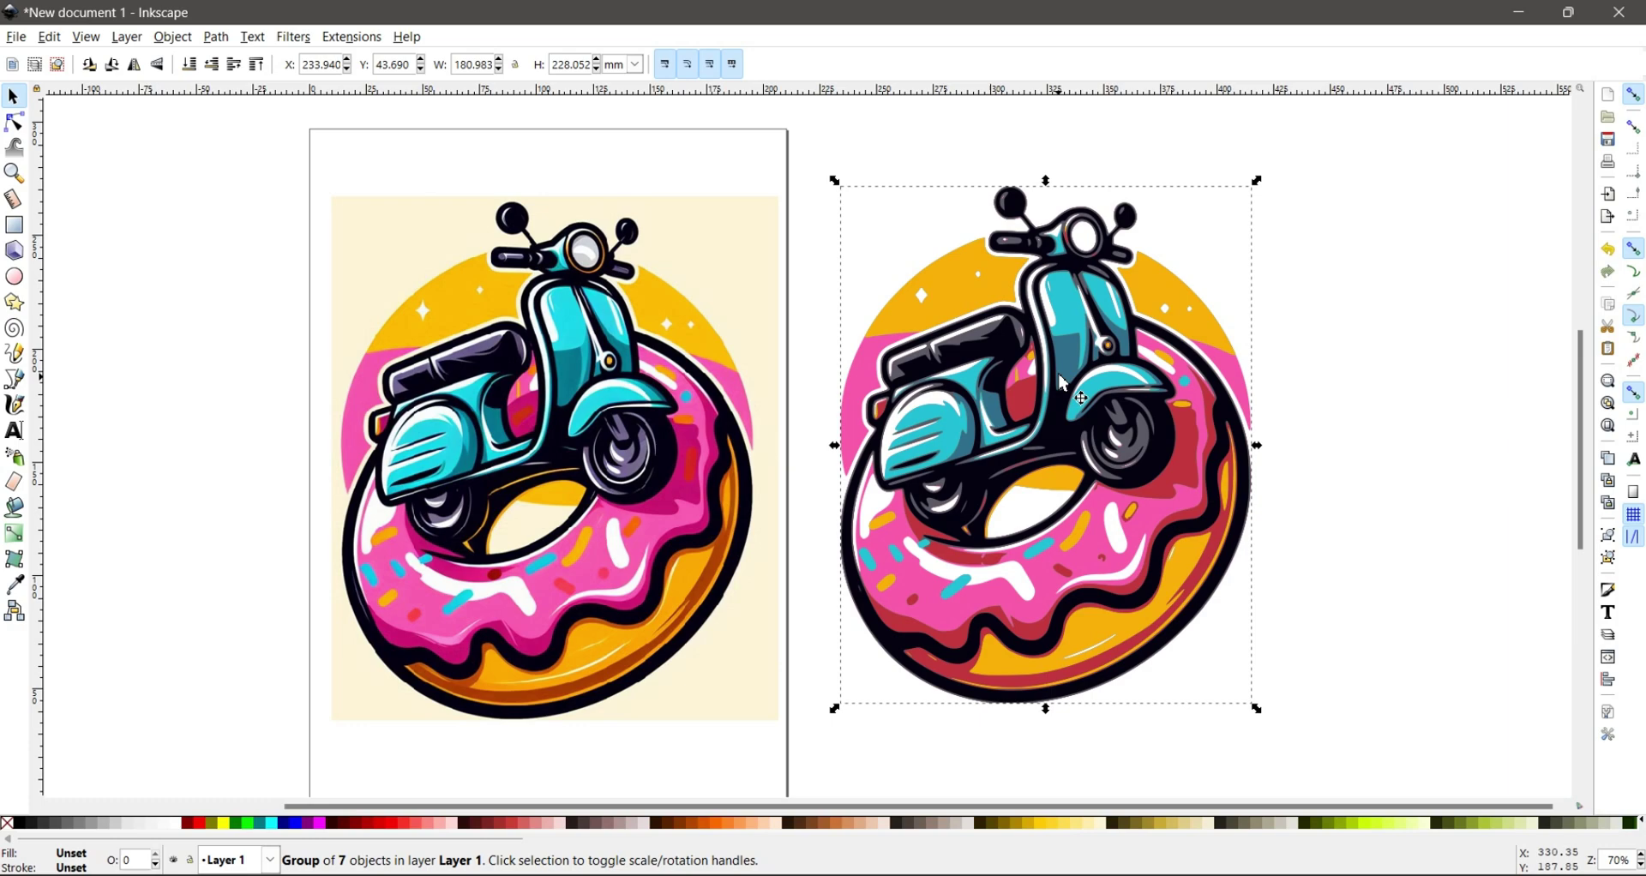
Step: Nudge the traced group slightly closer to the original bitmap
scroll(1078, 319, "up", 2)
scroll(1078, 319, "up", 1)
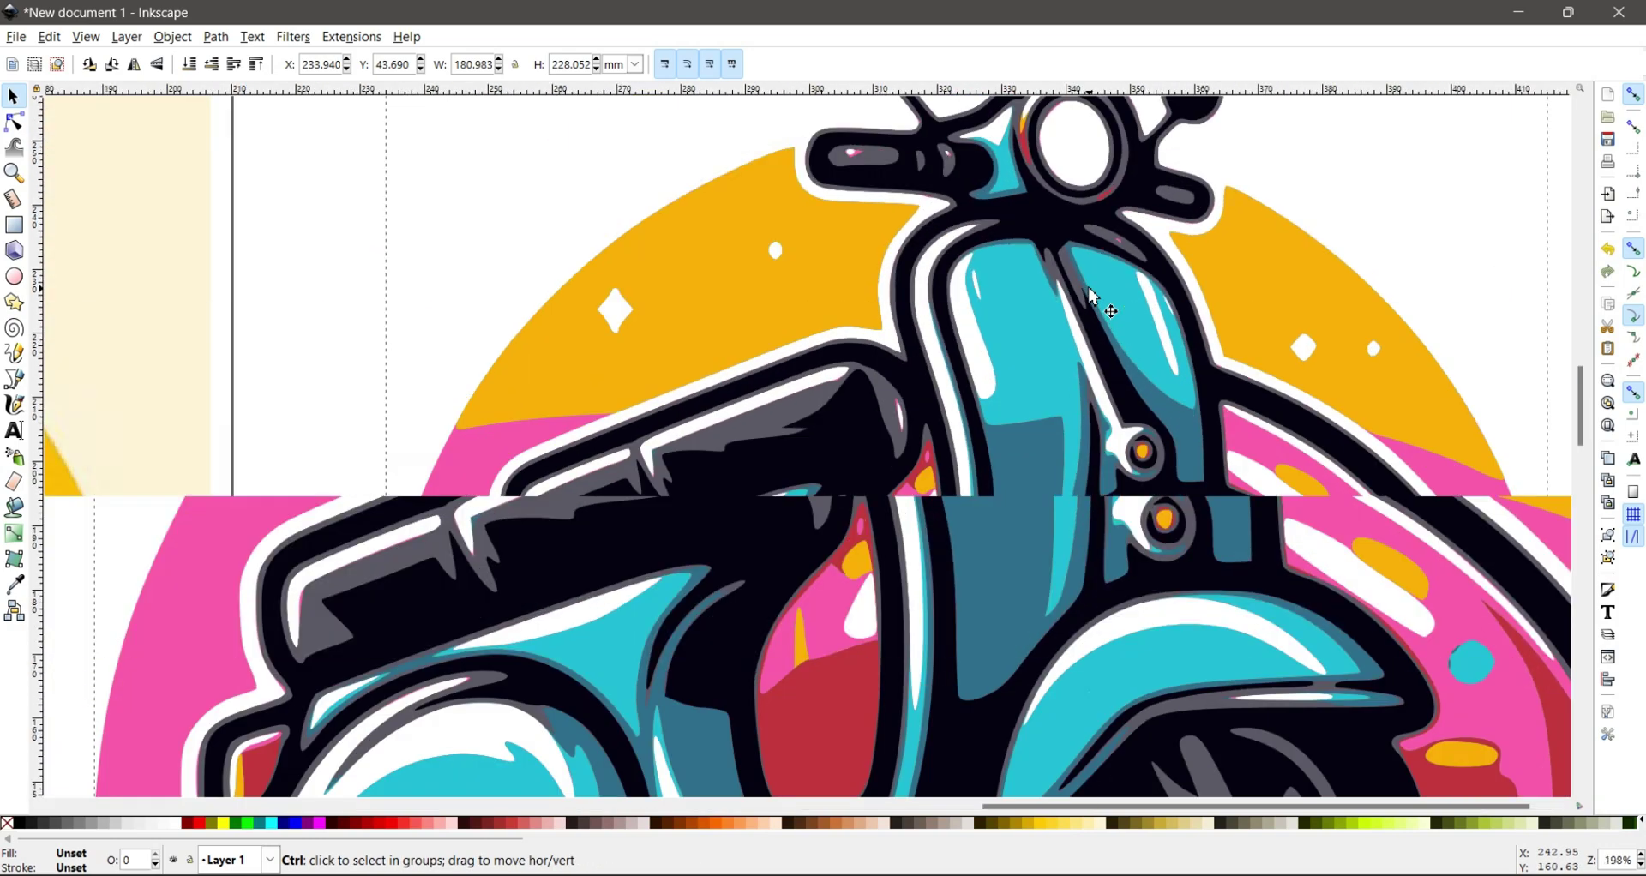
scroll(1093, 296, "down", 3)
scroll(1292, 313, "up", 2)
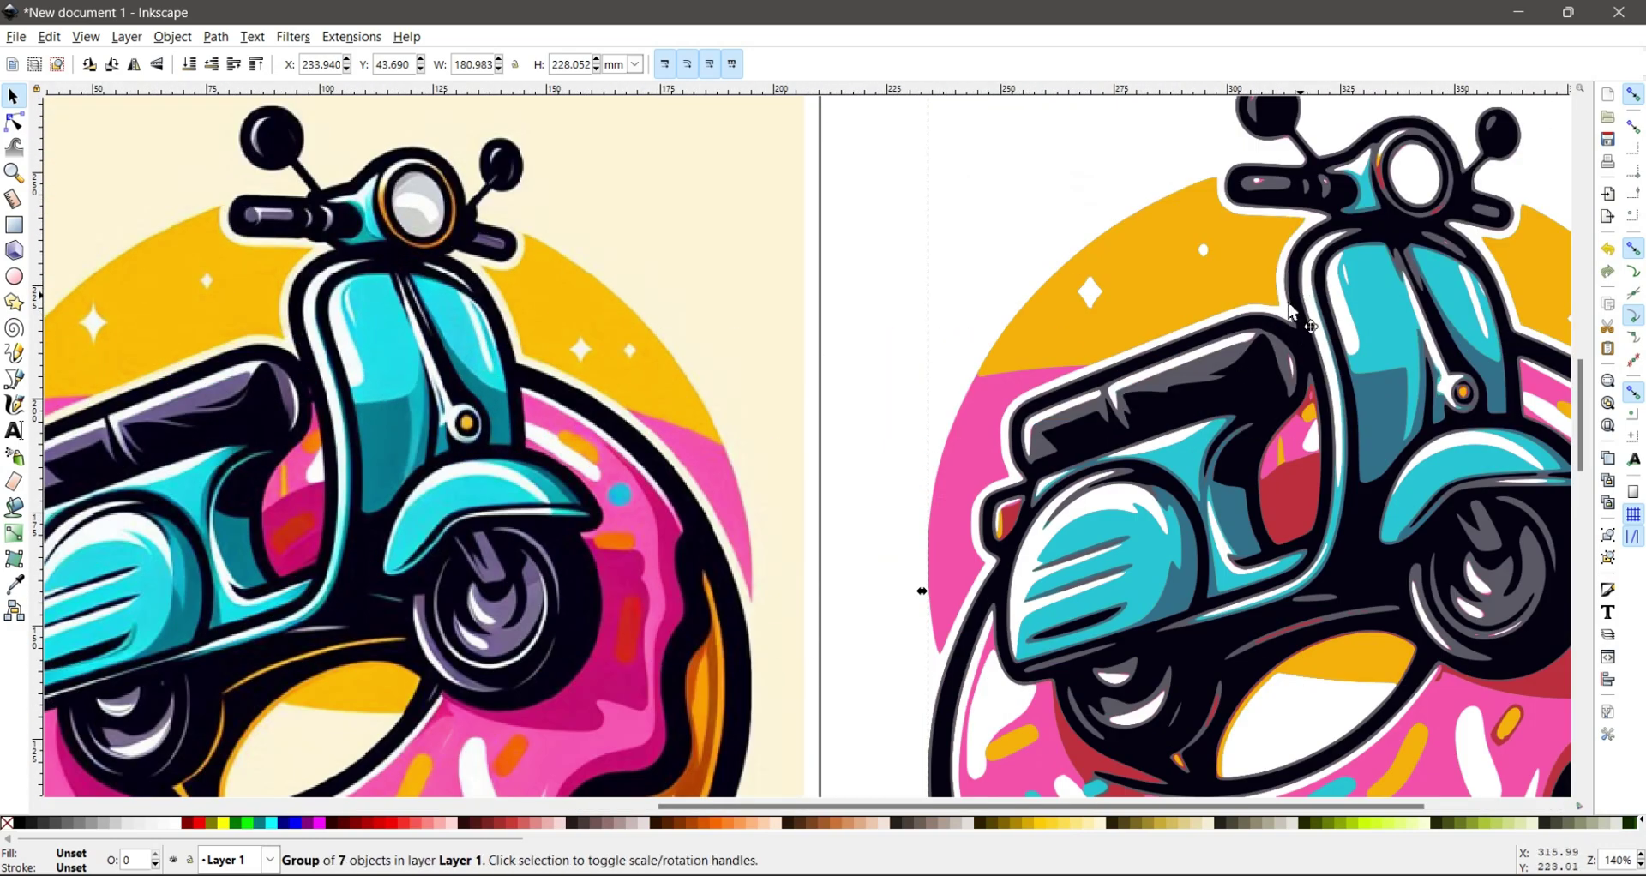
scroll(1294, 311, "up", 1)
scroll(1320, 301, "up", 2)
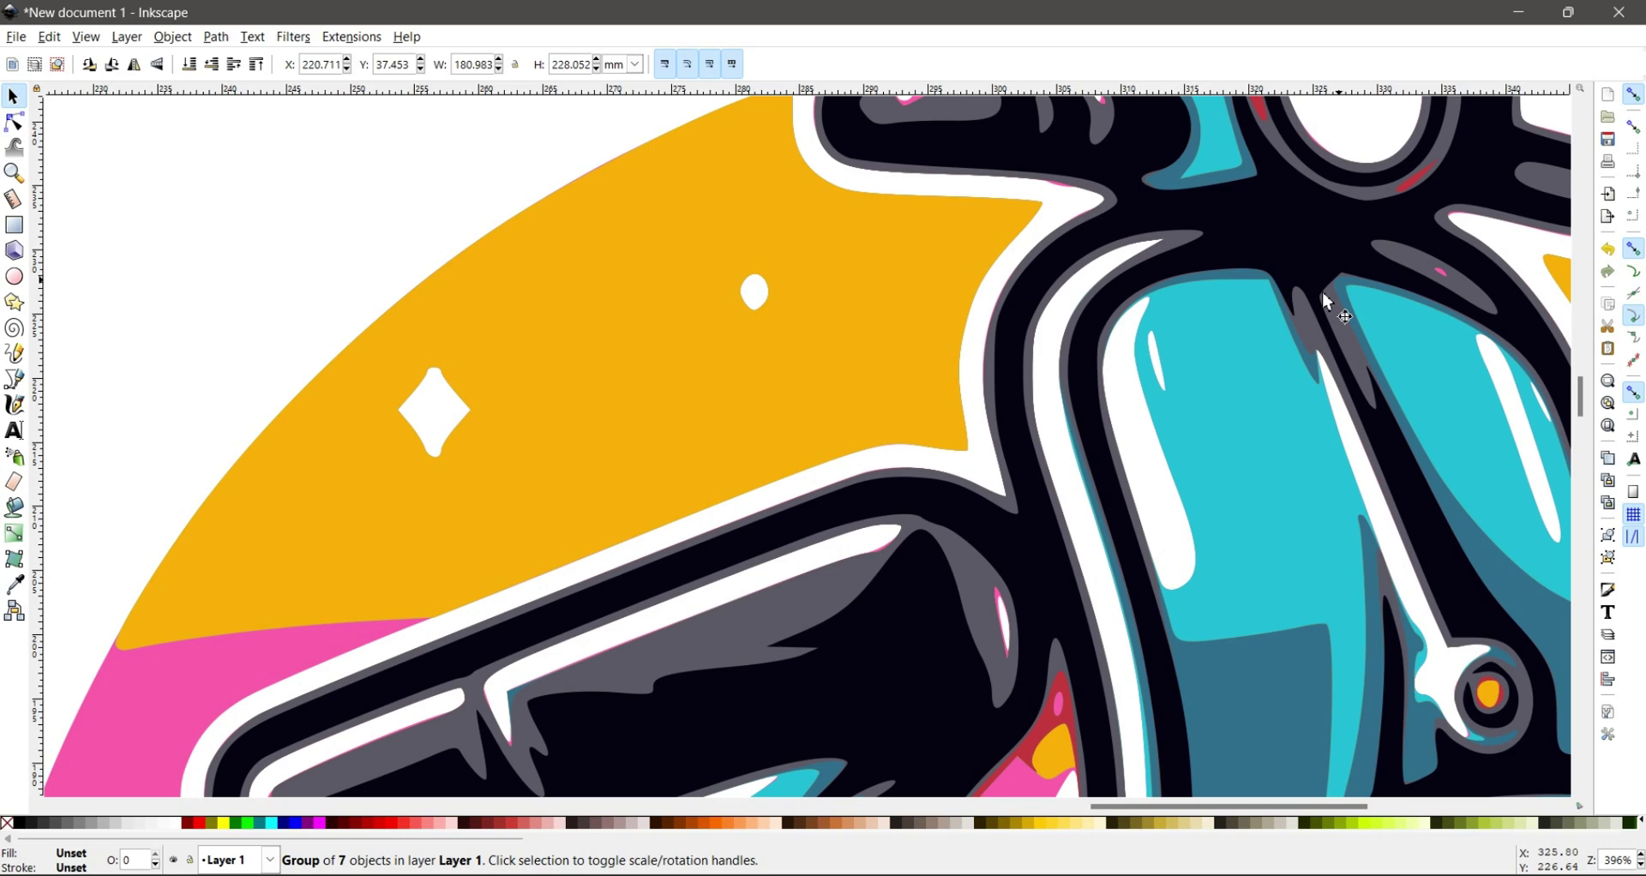
scroll(1322, 290, "down", 4)
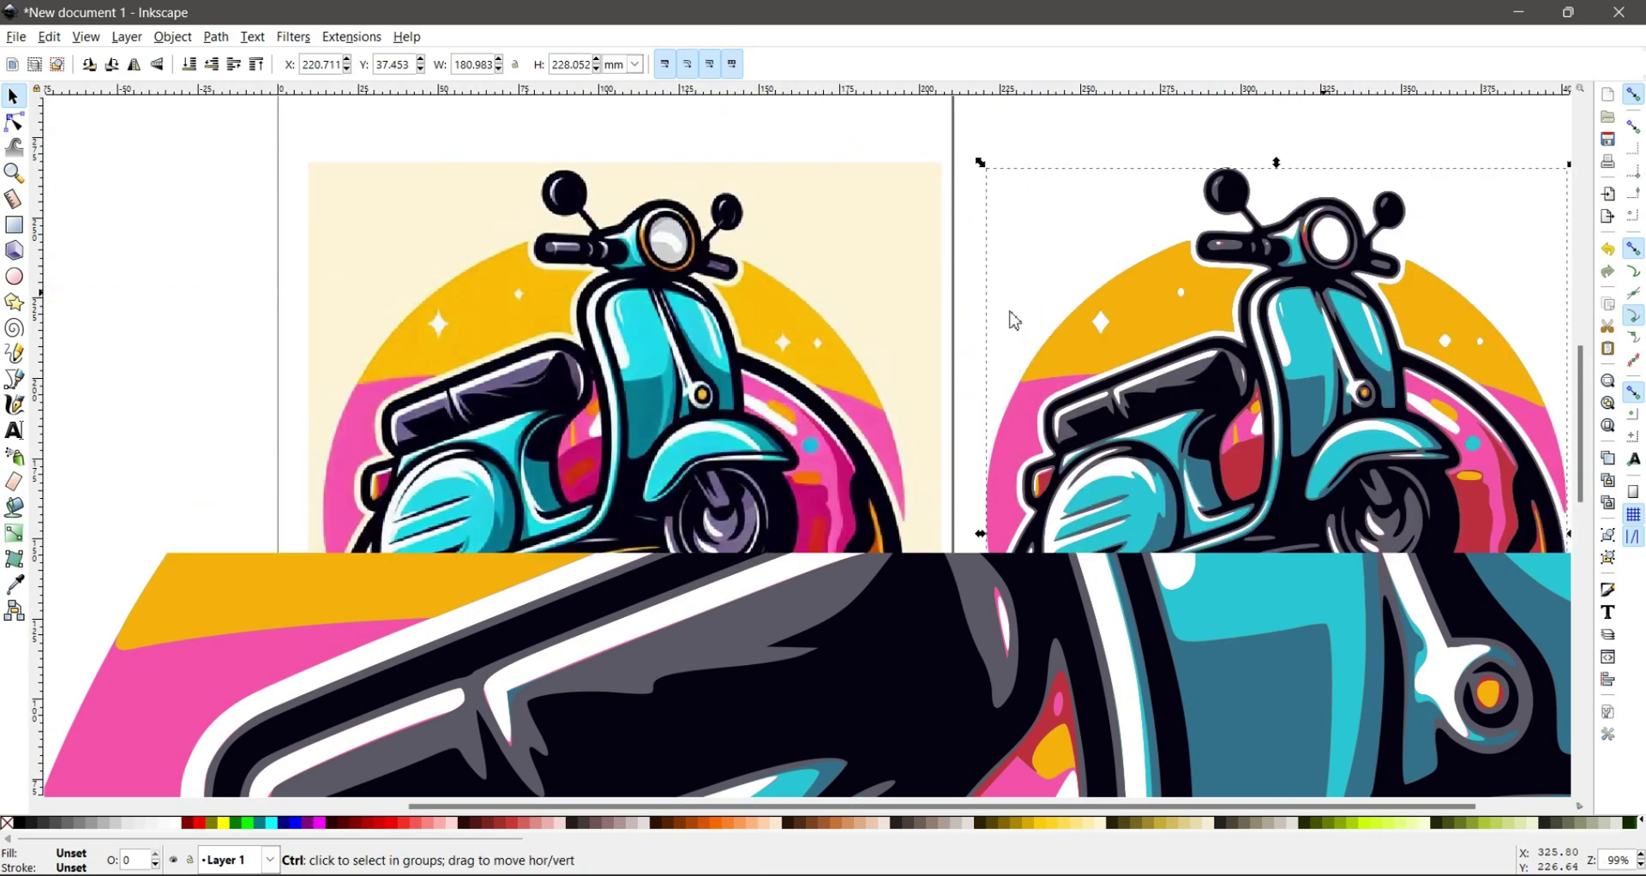
left_click(214, 326)
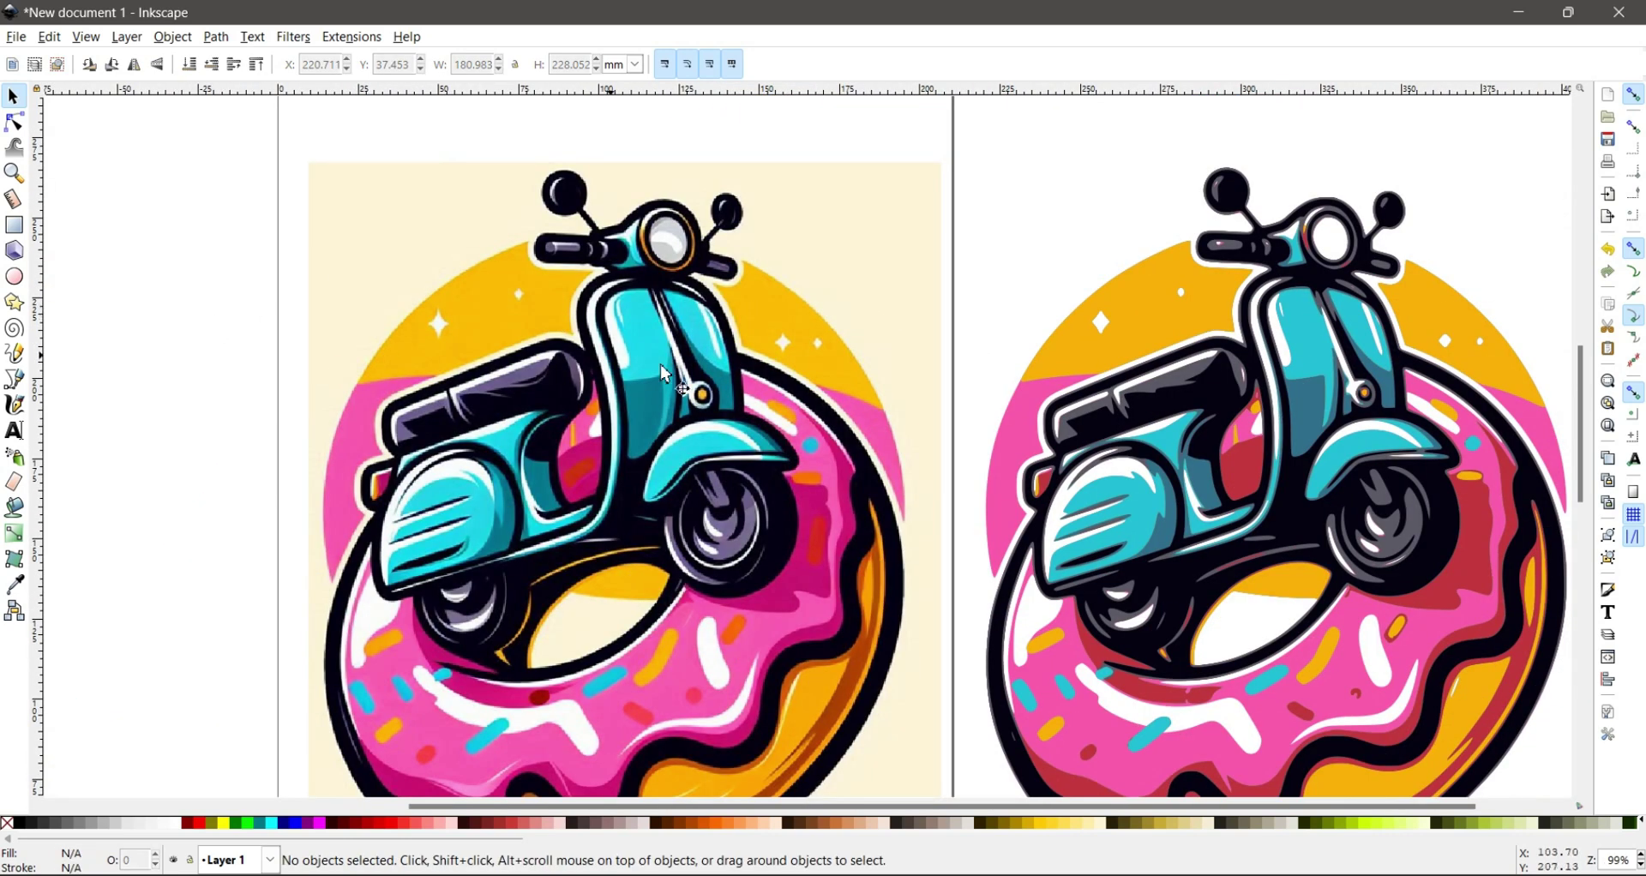
left_click_drag(792, 429, 787, 394)
left_click_drag(1197, 293, 1190, 262)
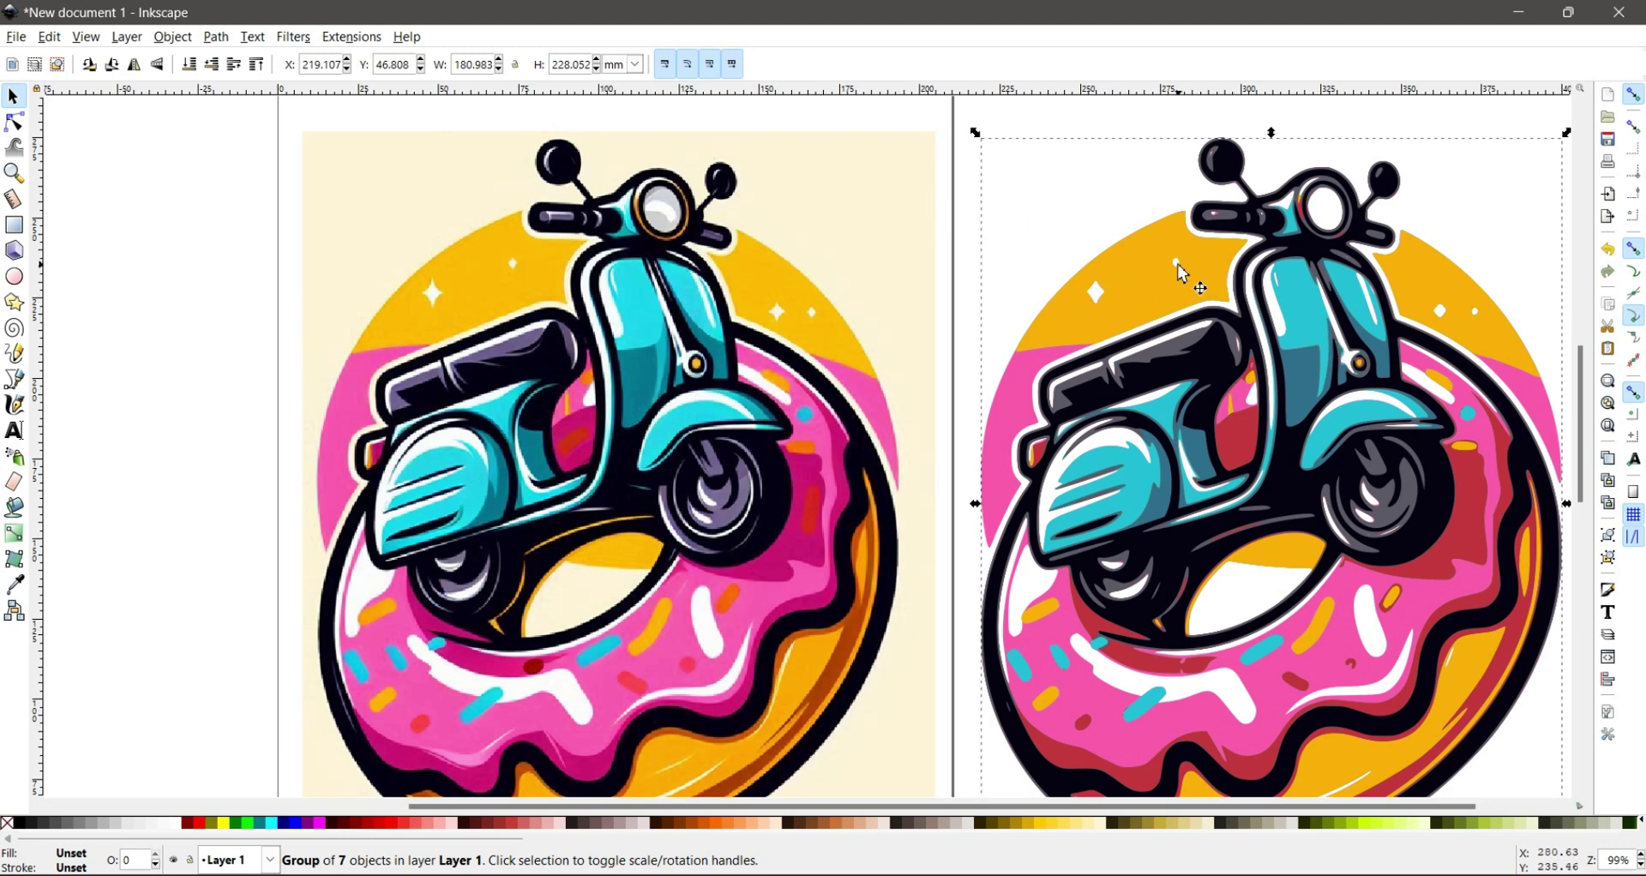
Step: Inspect the 548-node cyan scooter path inside the group, then clear the selection
left_click(1314, 298, "alt")
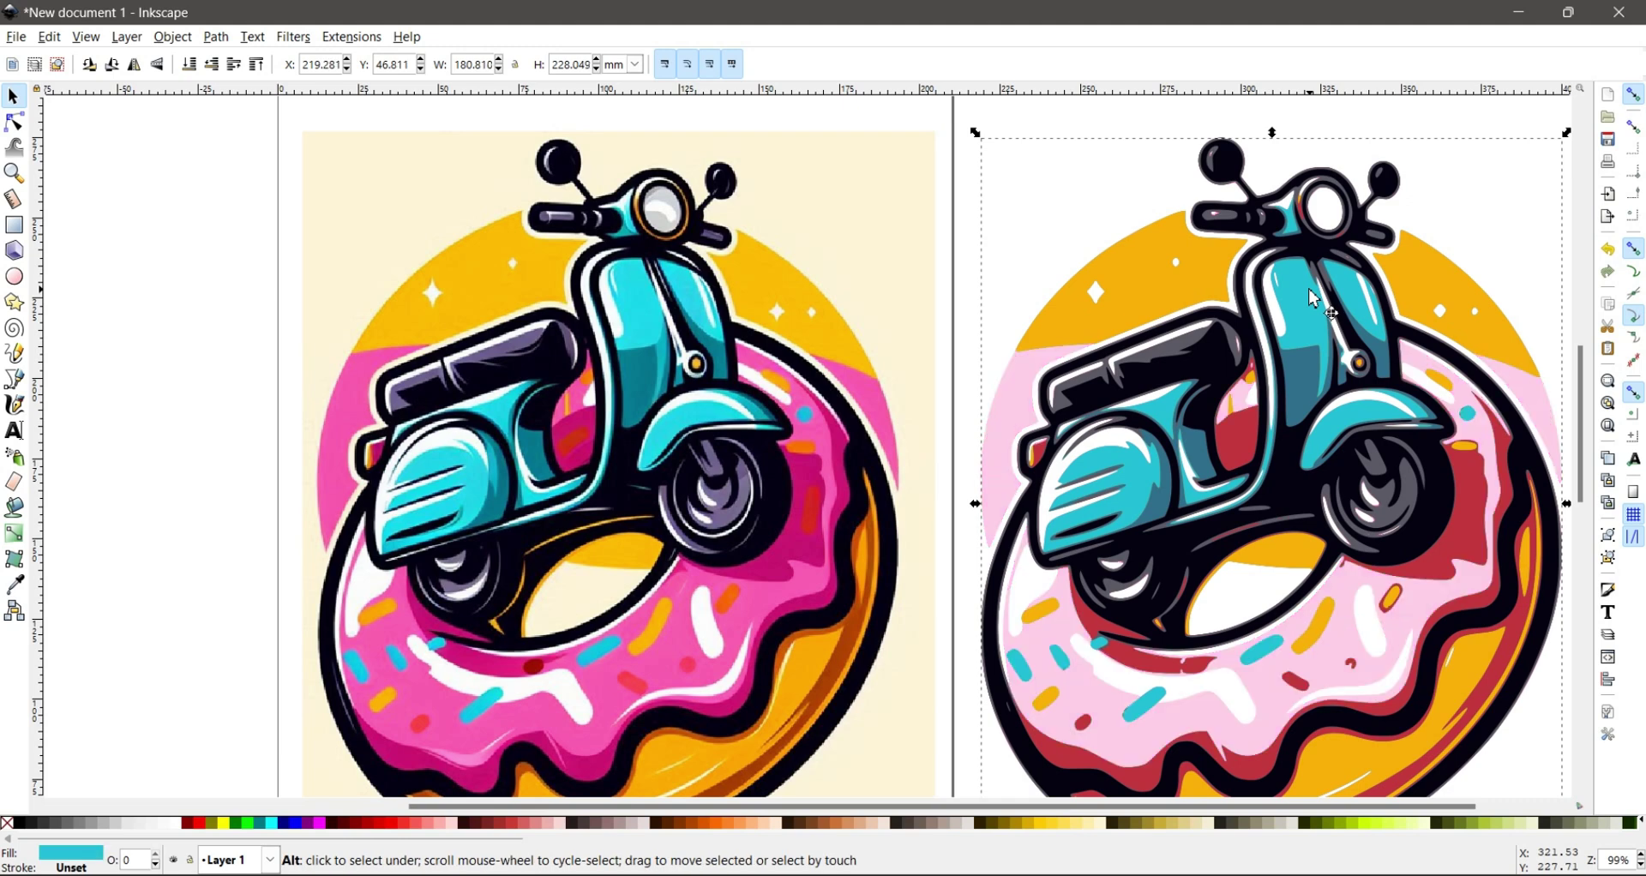
scroll(1312, 302, "up", 2, "ctrl")
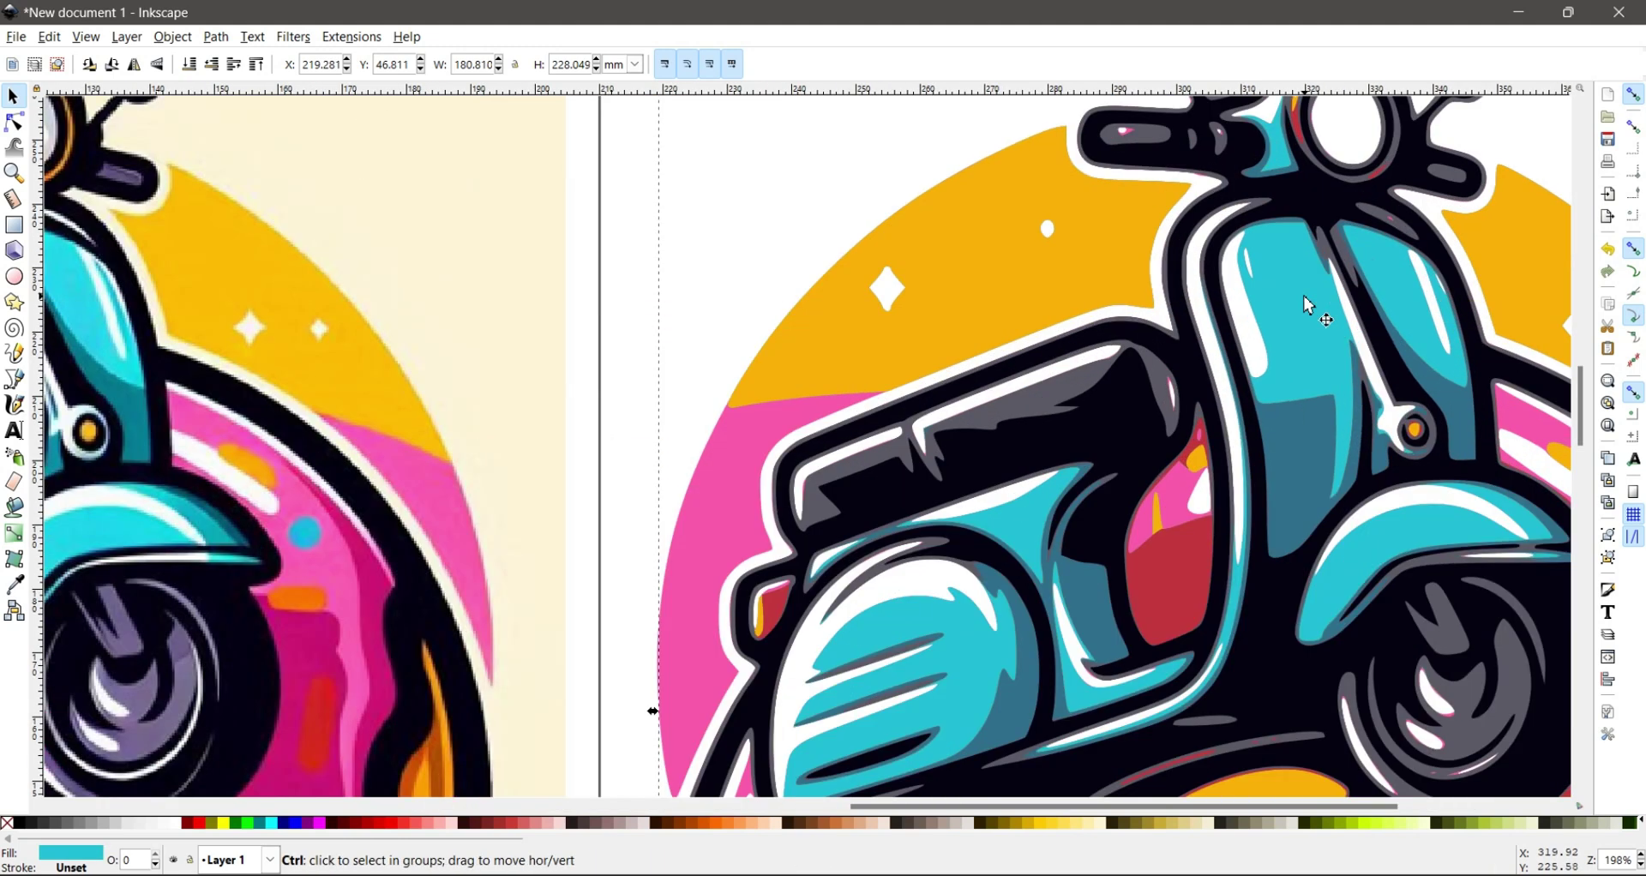
scroll(1309, 305, "up", 3, "ctrl")
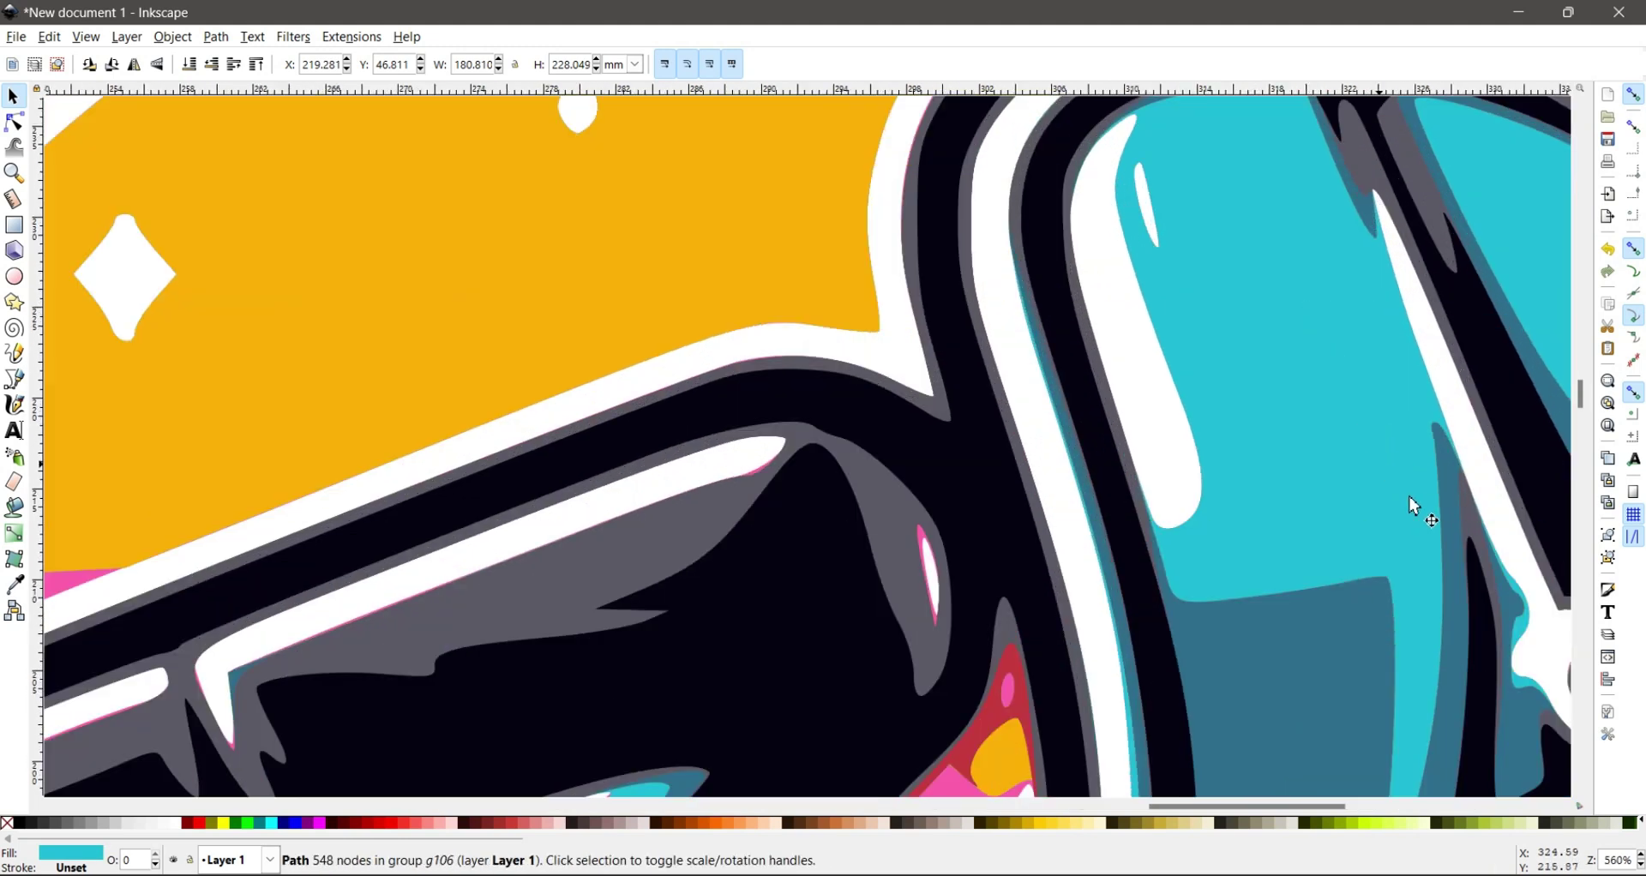
scroll(1348, 459, "down", 2, "ctrl")
scroll(1352, 462, "down", 2, "ctrl")
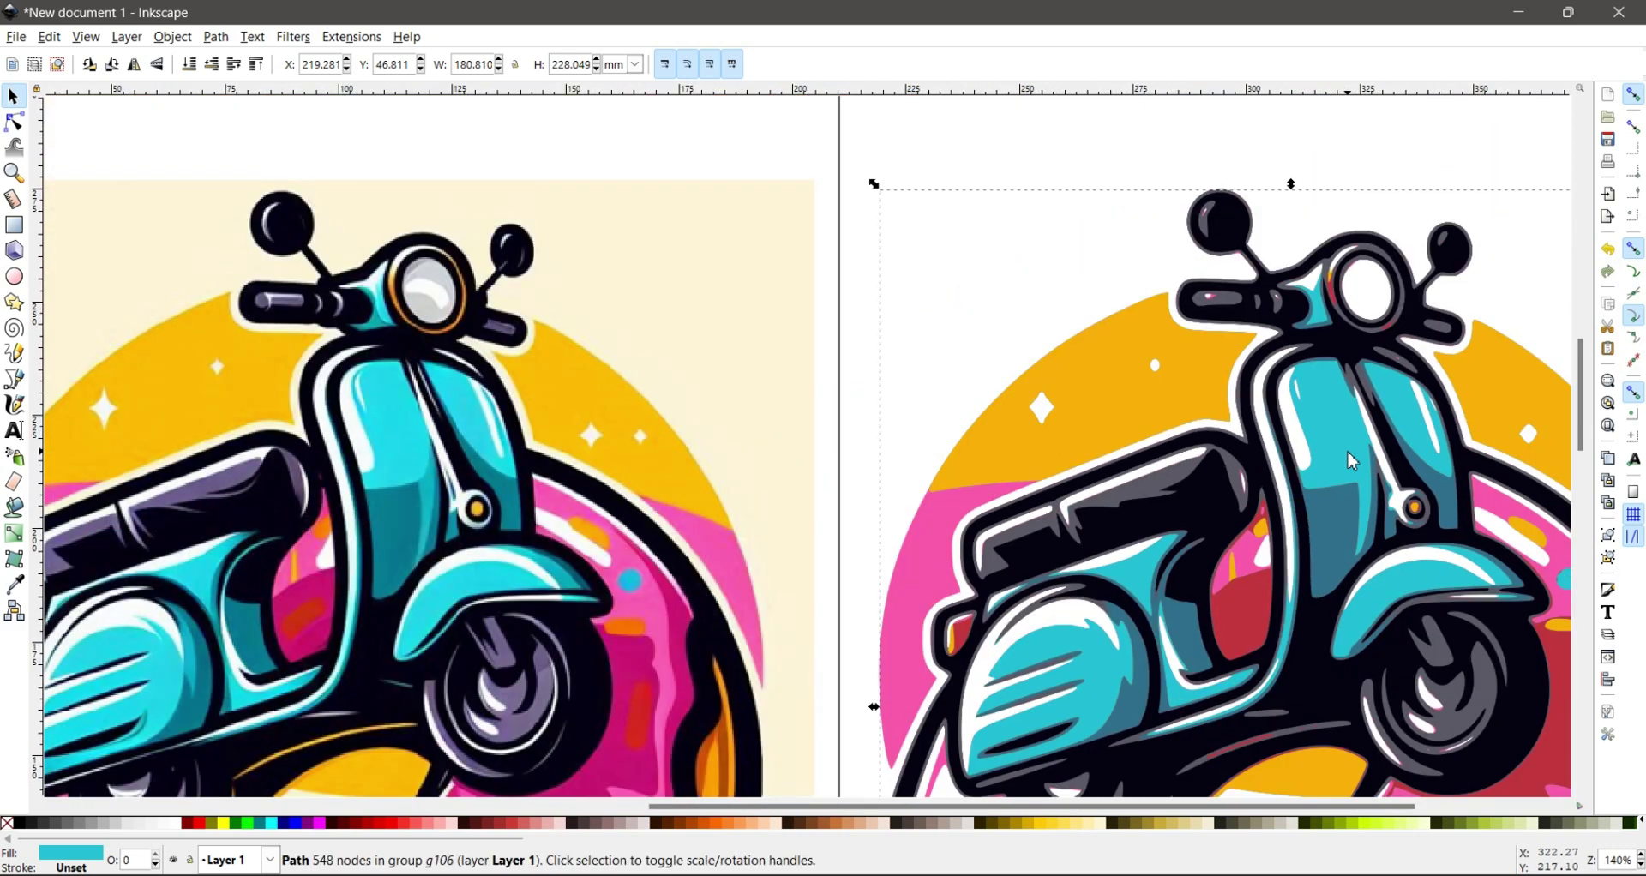
left_click_drag(1352, 462, 1258, 381)
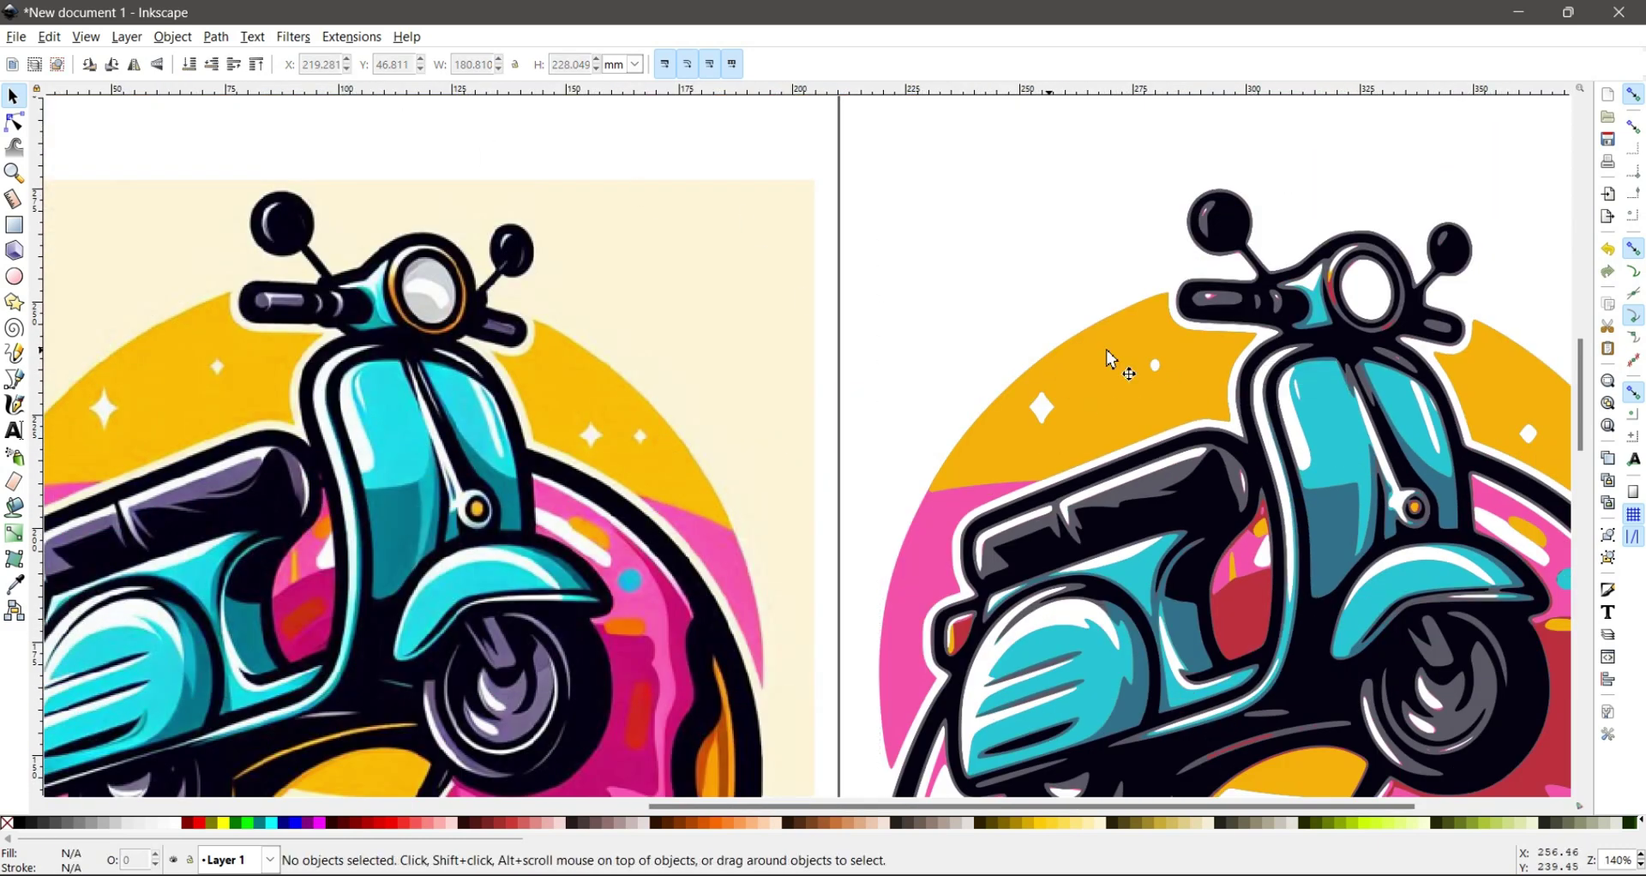
Step: Try Break Apart on the traced group, then Ungroup it into separate colour paths
left_click(1215, 348)
scroll(1216, 348, "down", 2, "ctrl")
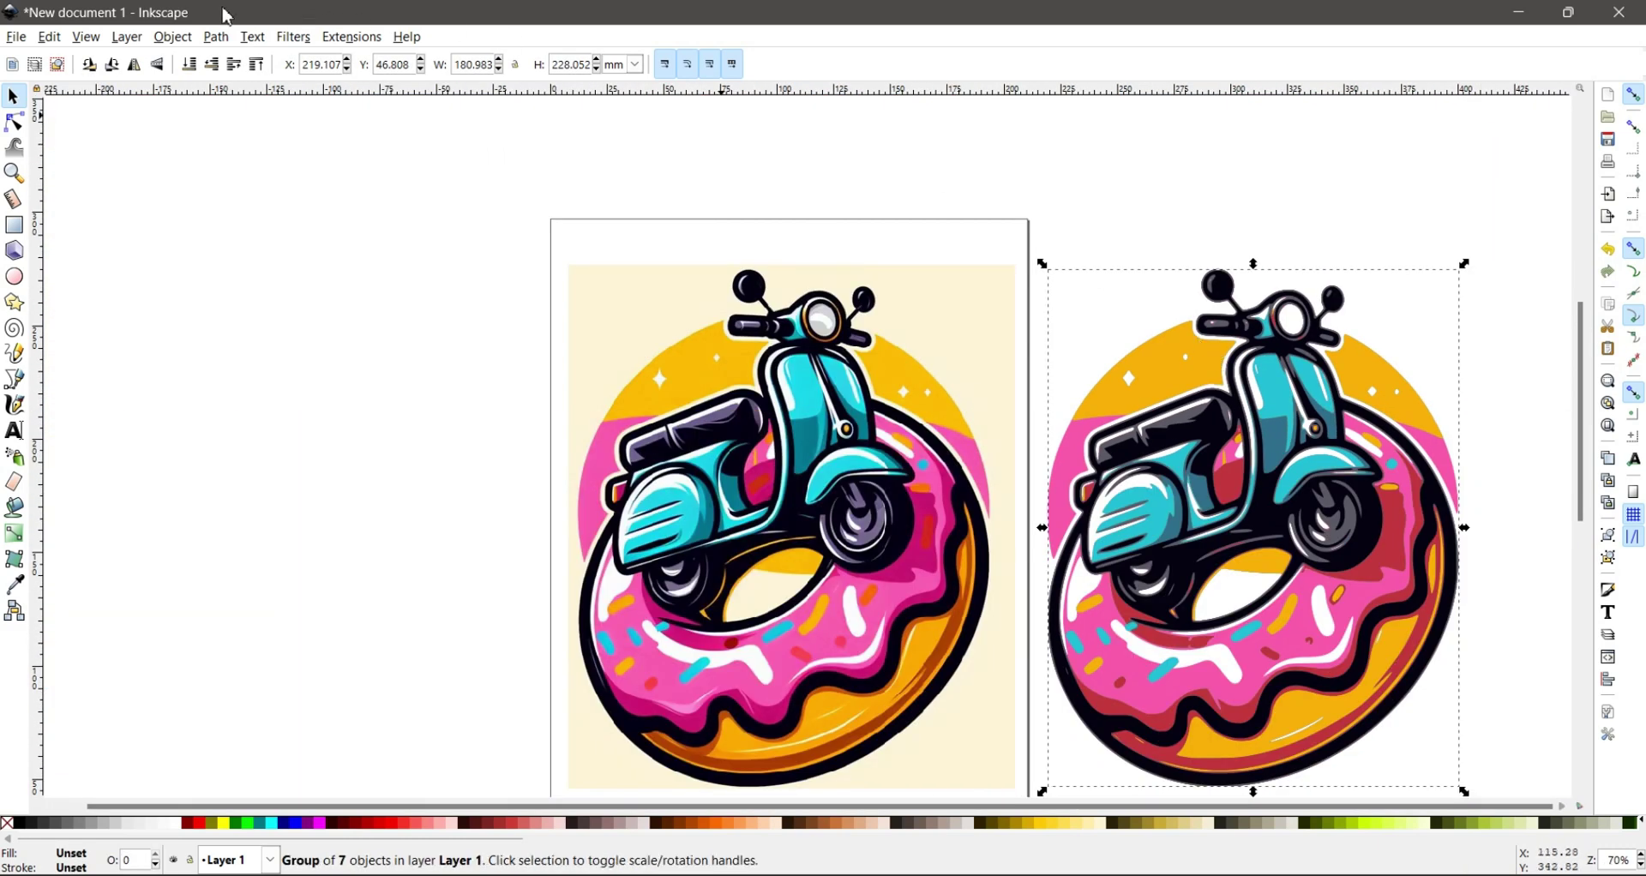
left_click(215, 37)
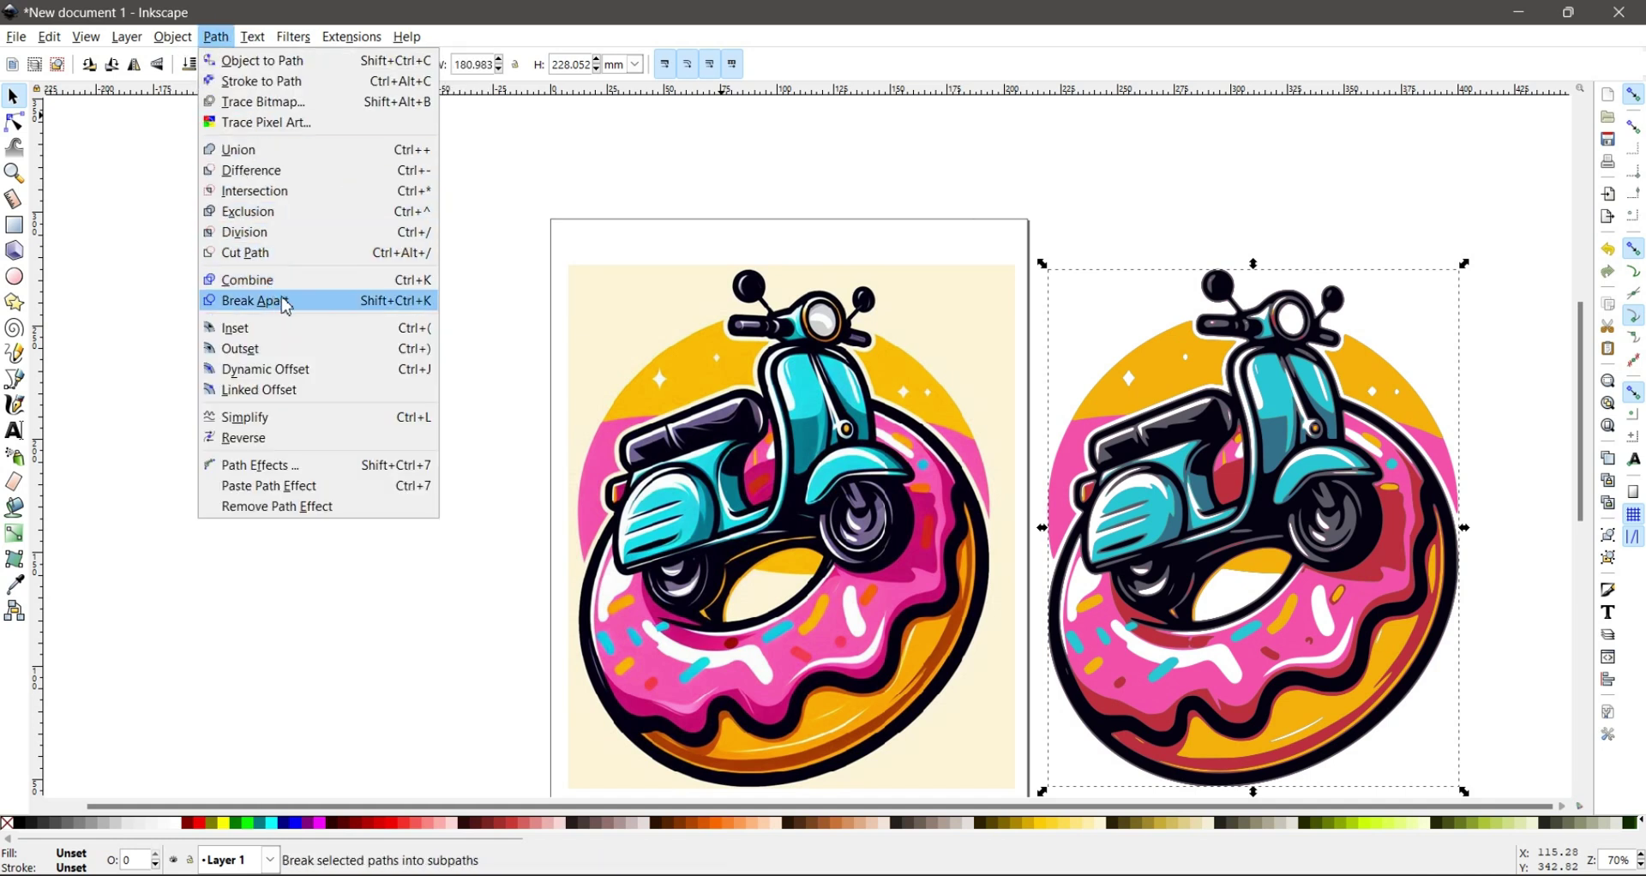
left_click(288, 304)
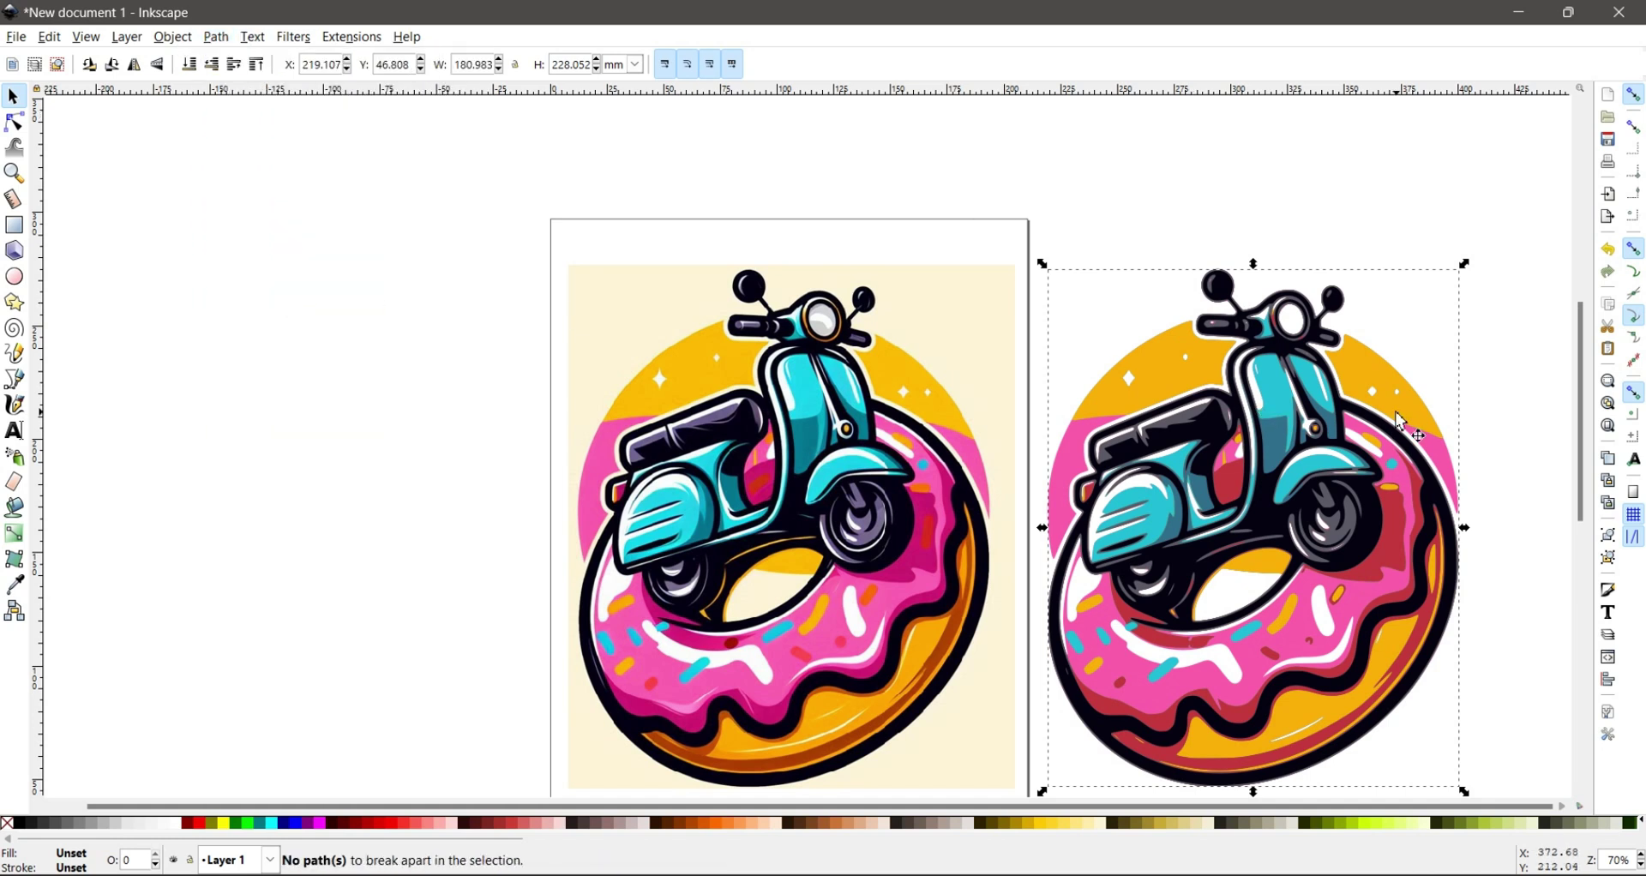
right_click(1181, 370)
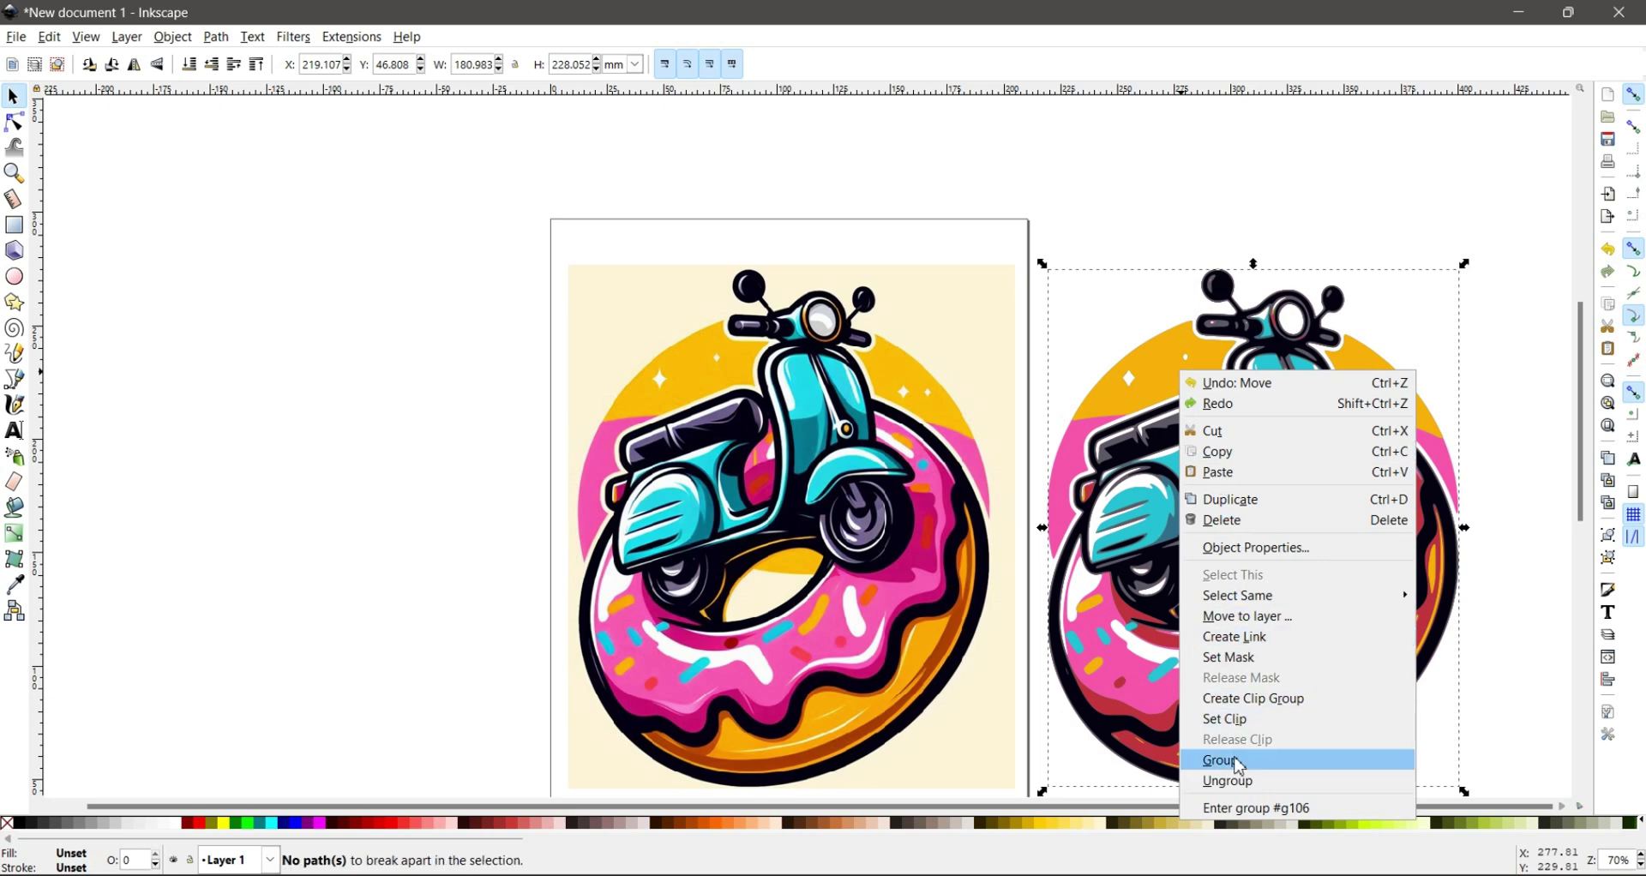
left_click(1234, 781)
Step: Pull the pink and orange colour layers out to inspect them, undoing each move
left_click(1507, 434)
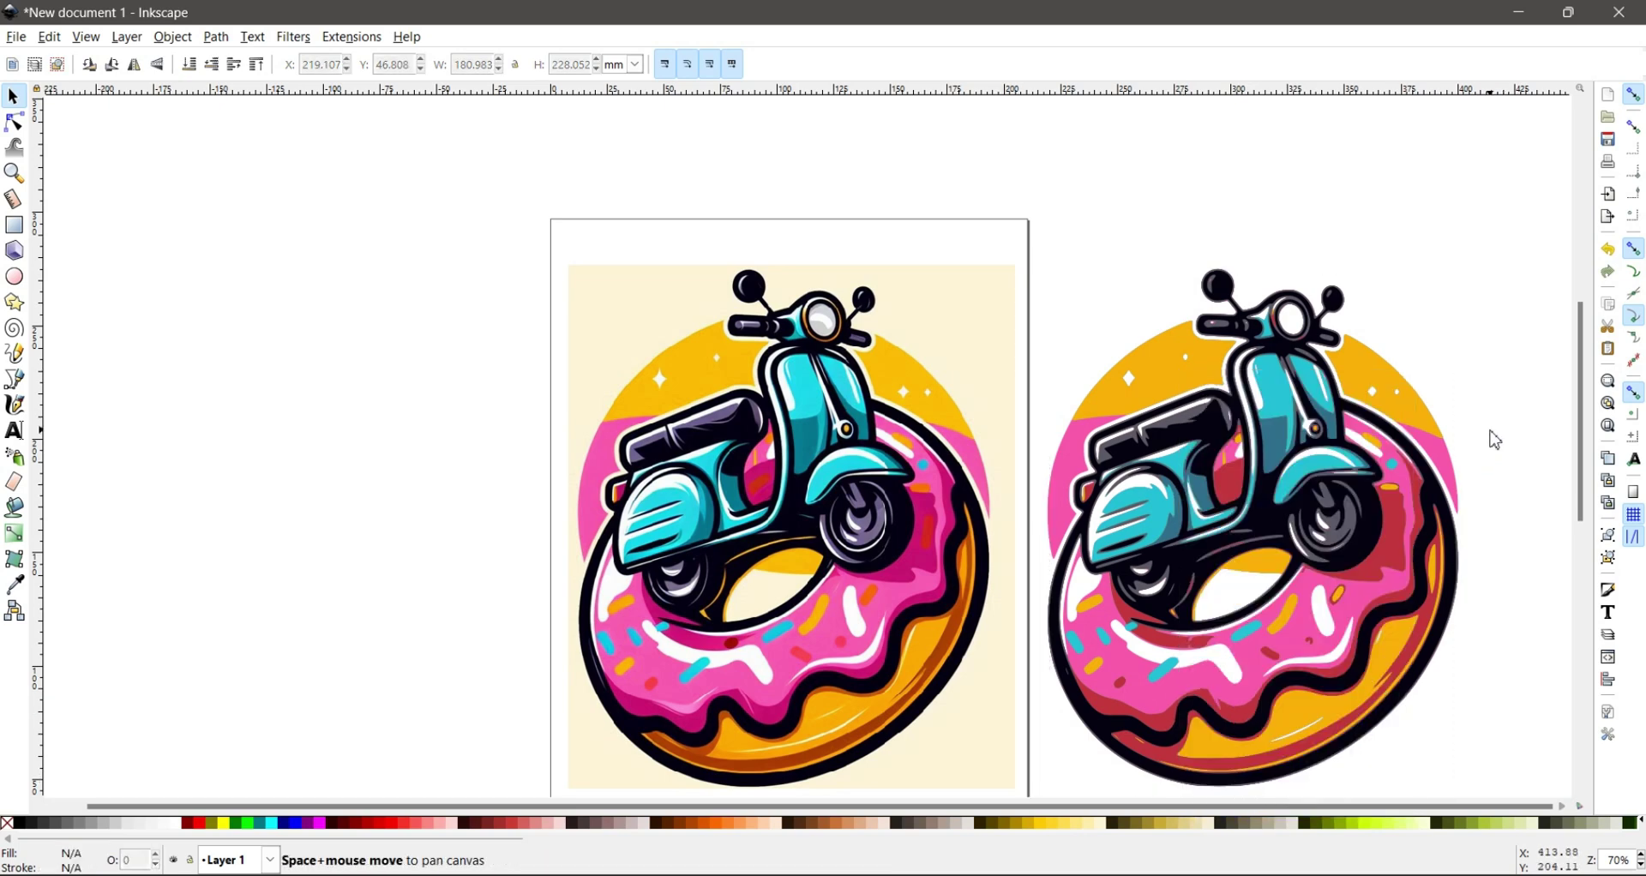
mouse_move(1492, 438)
left_mouse_down()
mouse_move(1258, 324)
mouse_move(1488, 415)
left_mouse_up()
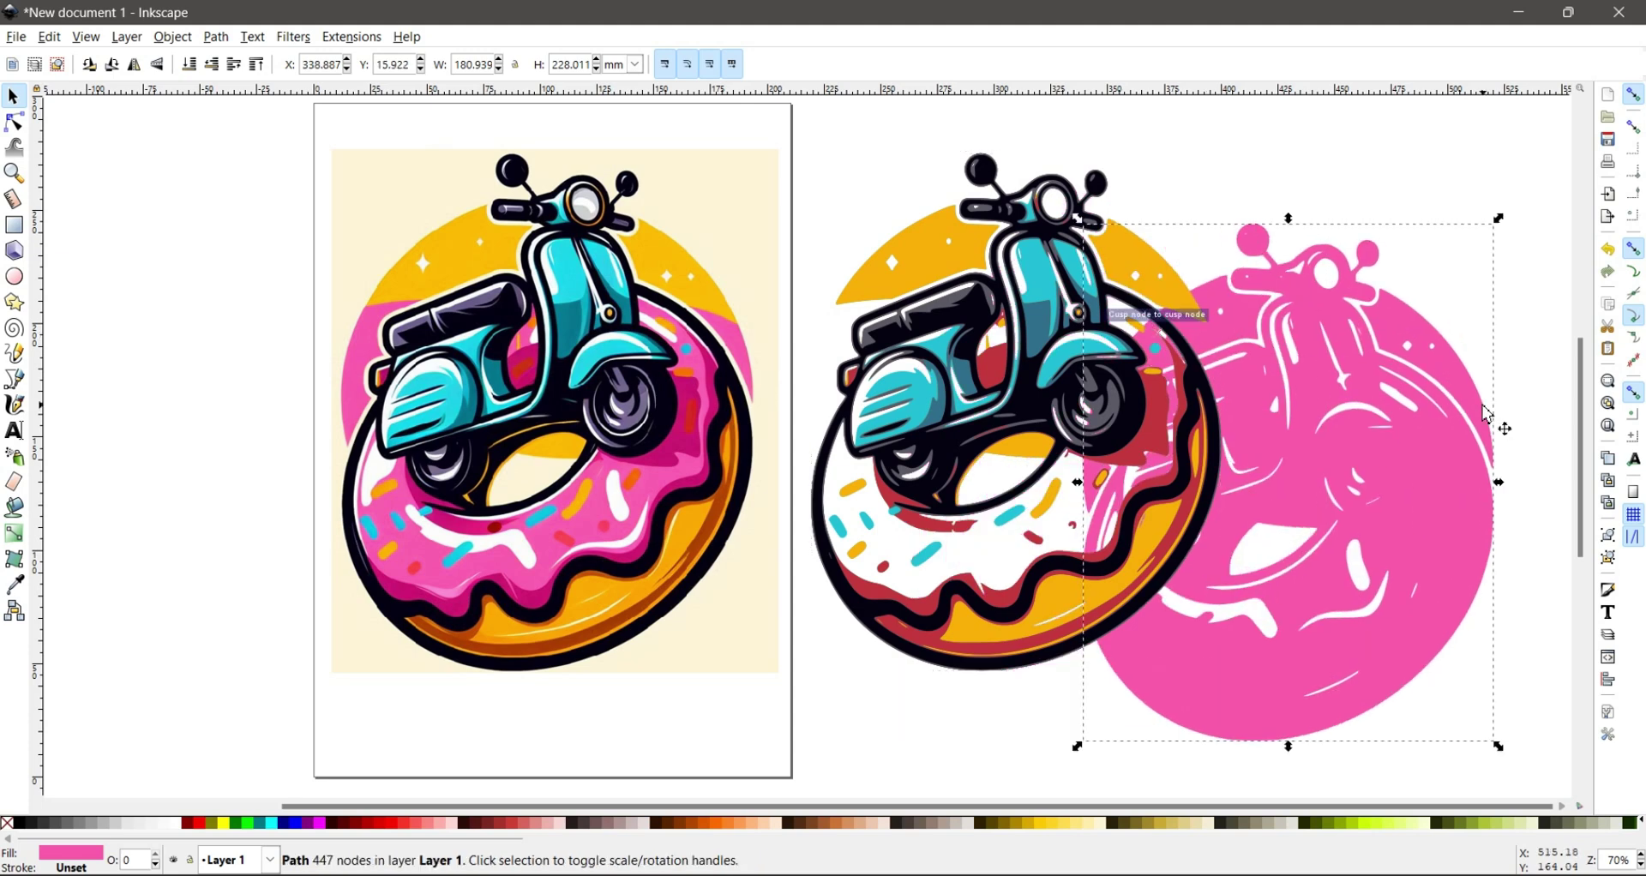
key("ctrl+z")
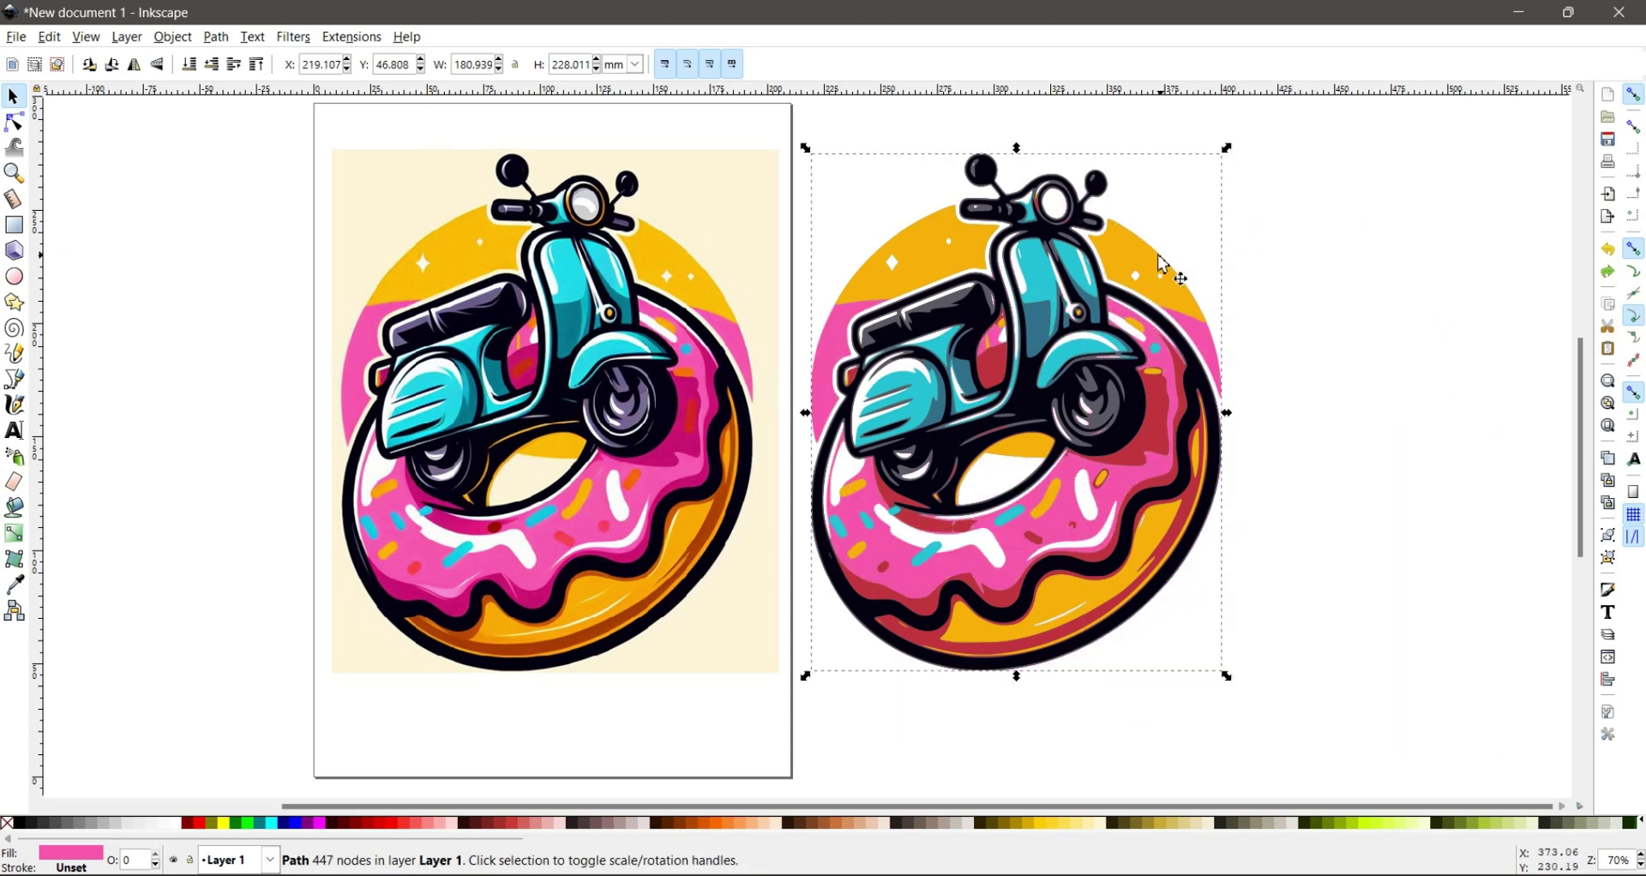
left_click_drag(1158, 256, 1460, 246)
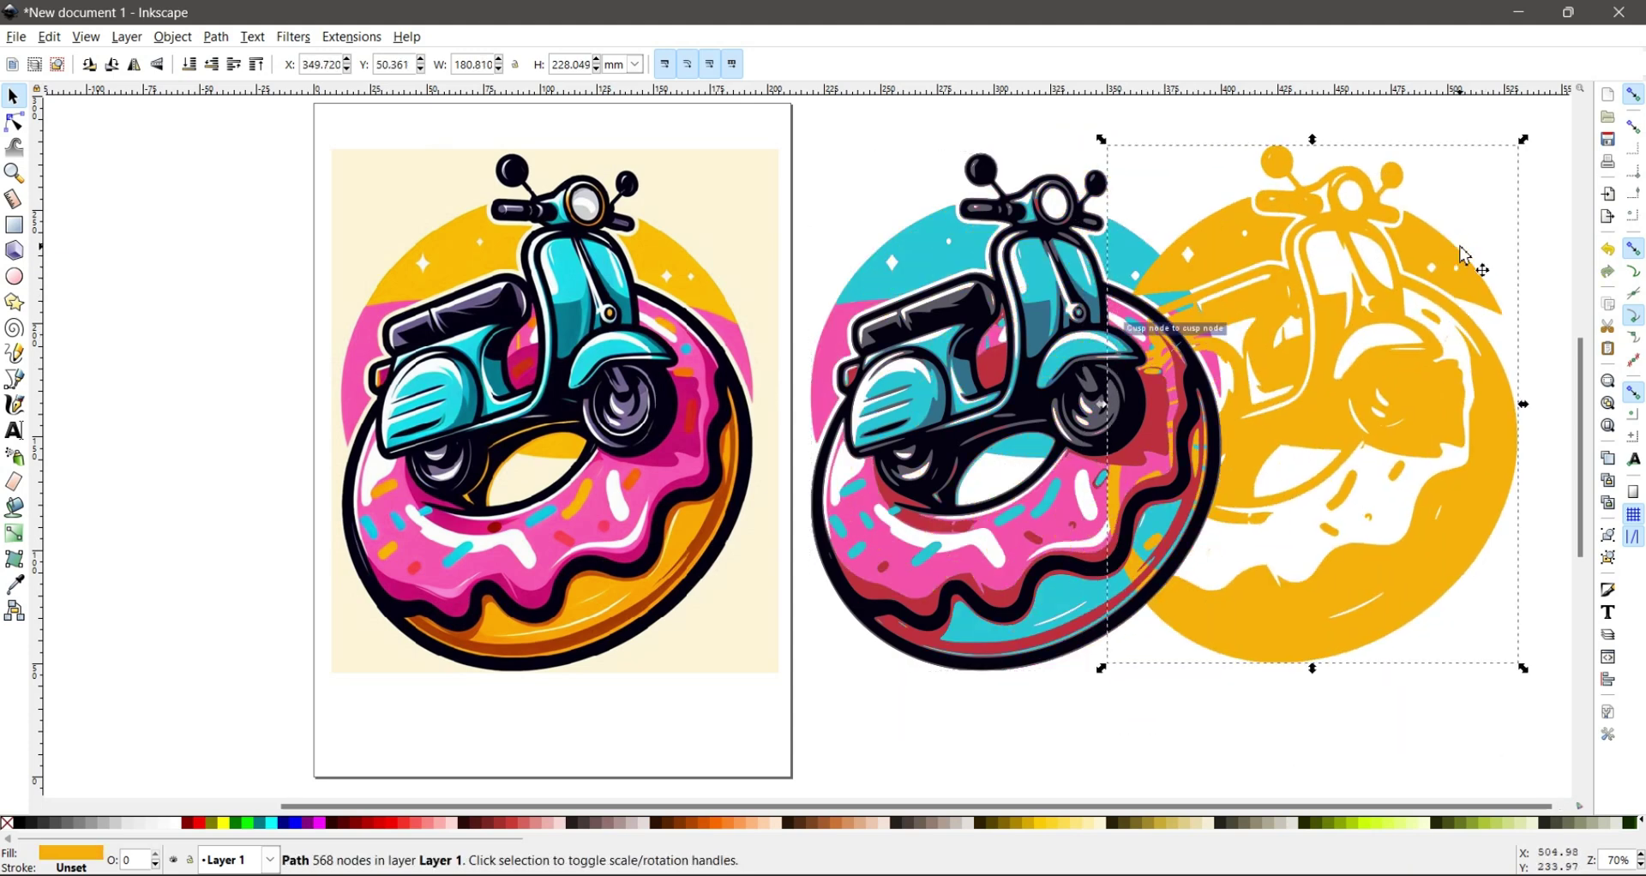
key("ctrl+z")
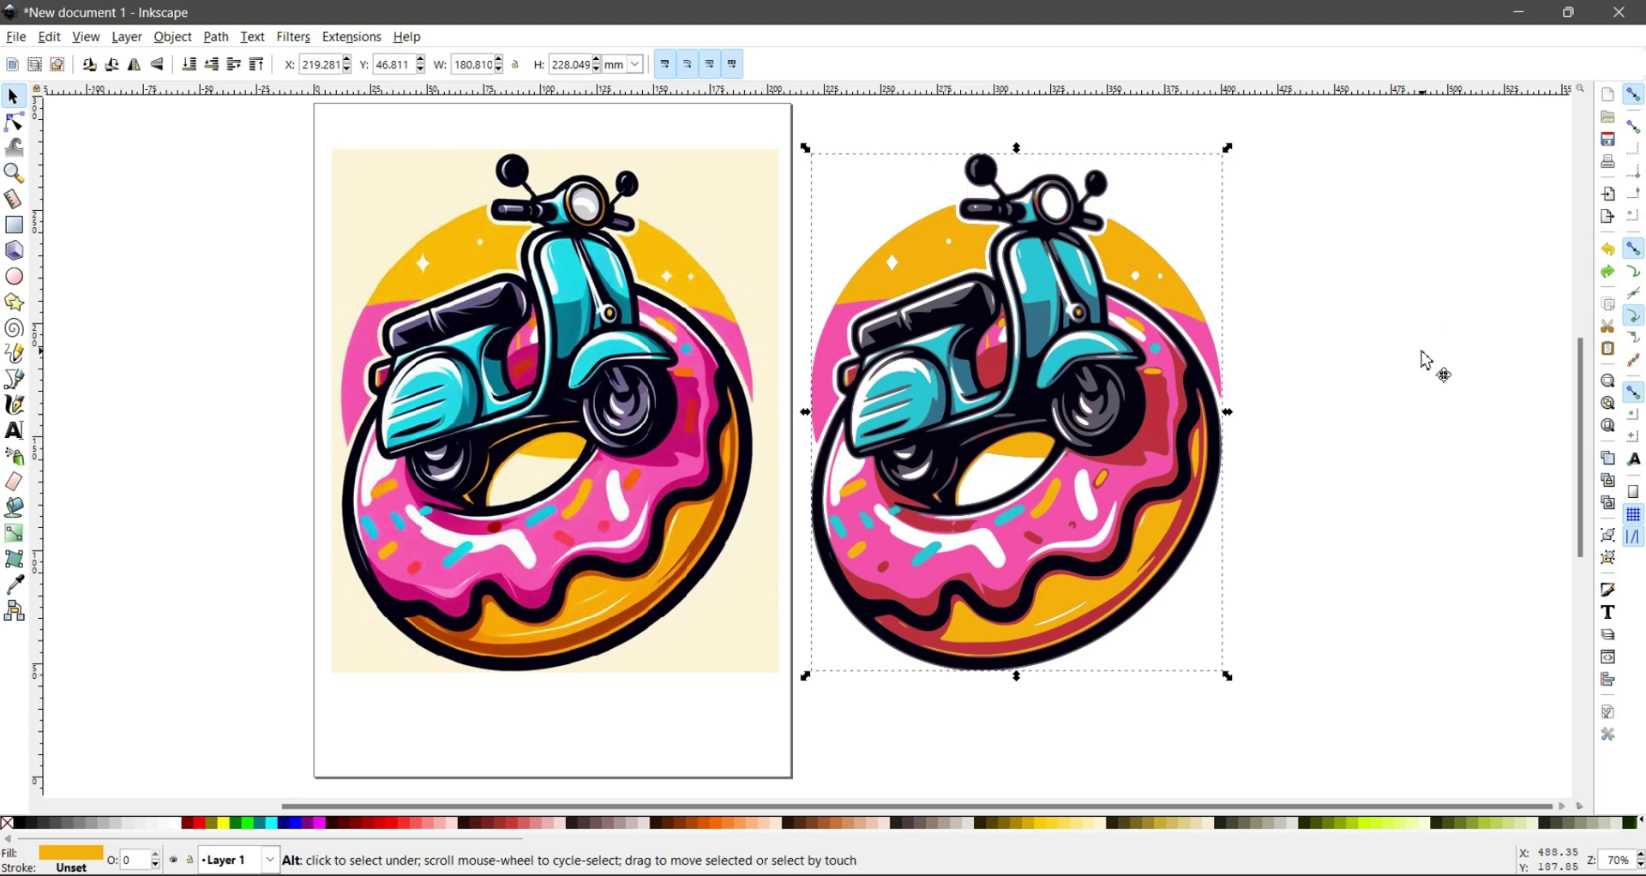
Step: Zoom around the ungrouped trace and pull the 525-node black outline path aside
scroll(1374, 370, "up", 1)
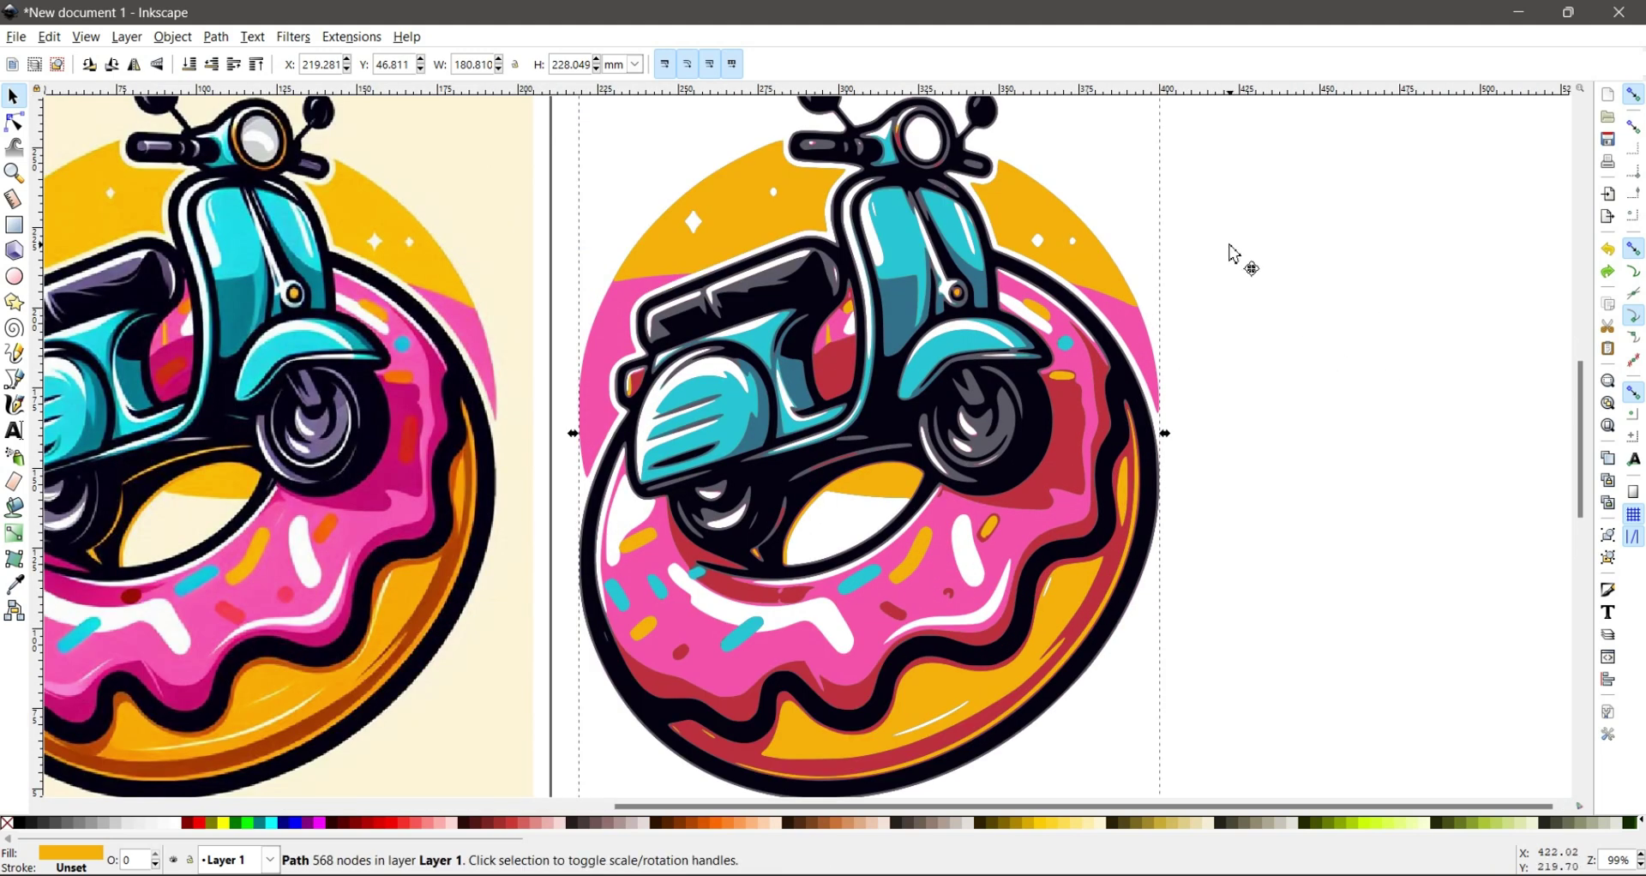
scroll(1235, 254, "down", 2)
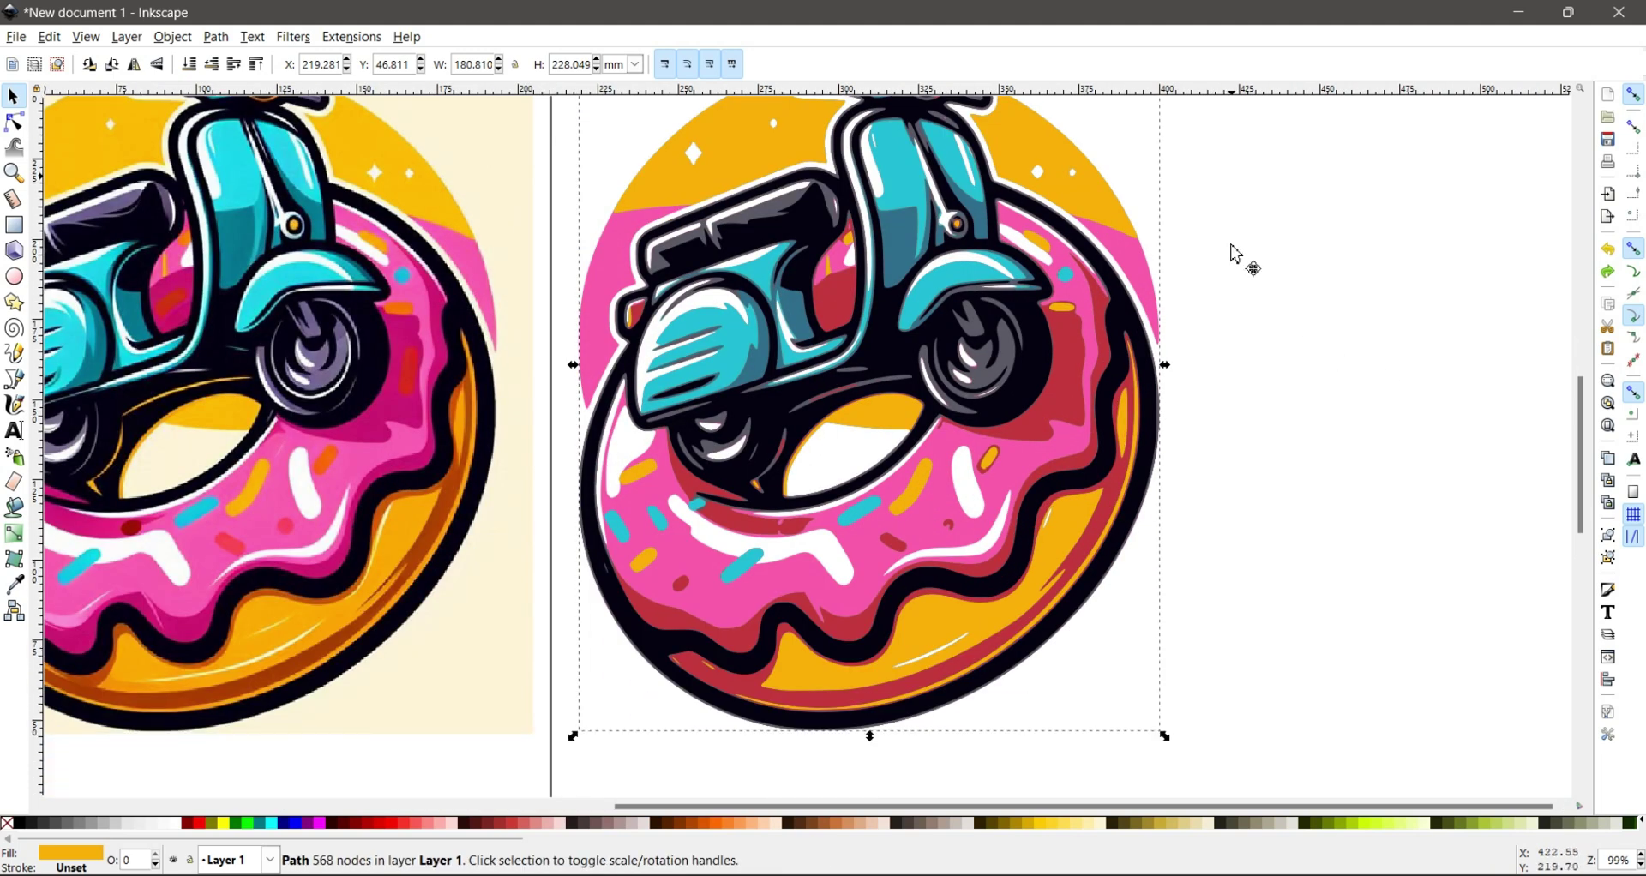
scroll(1241, 257, "down", 1)
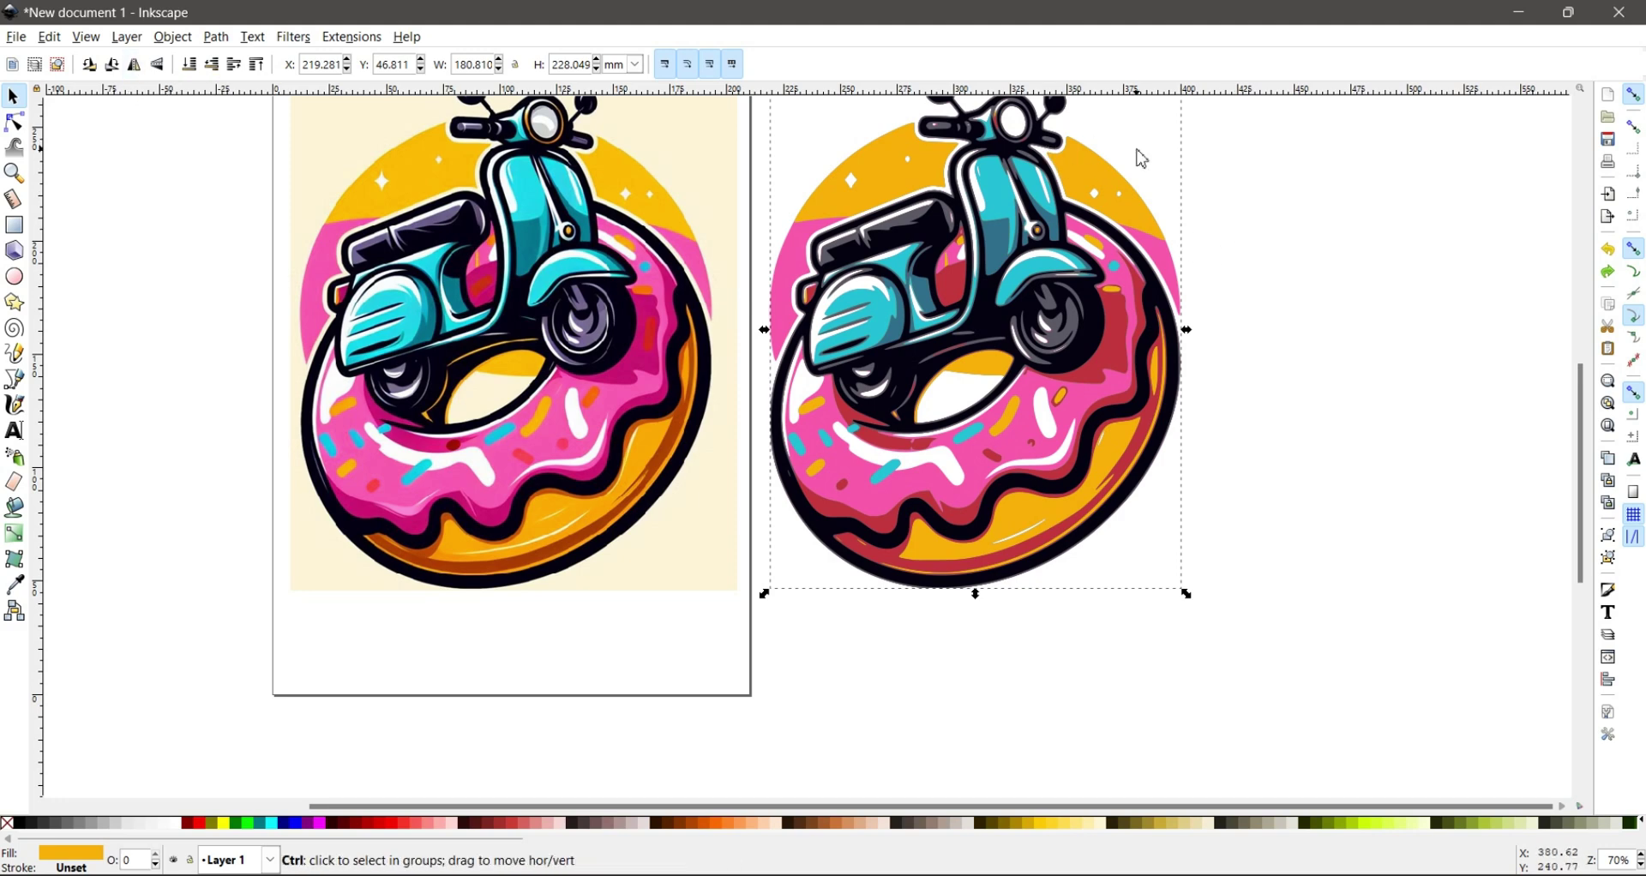
scroll(1142, 159, "up", 1)
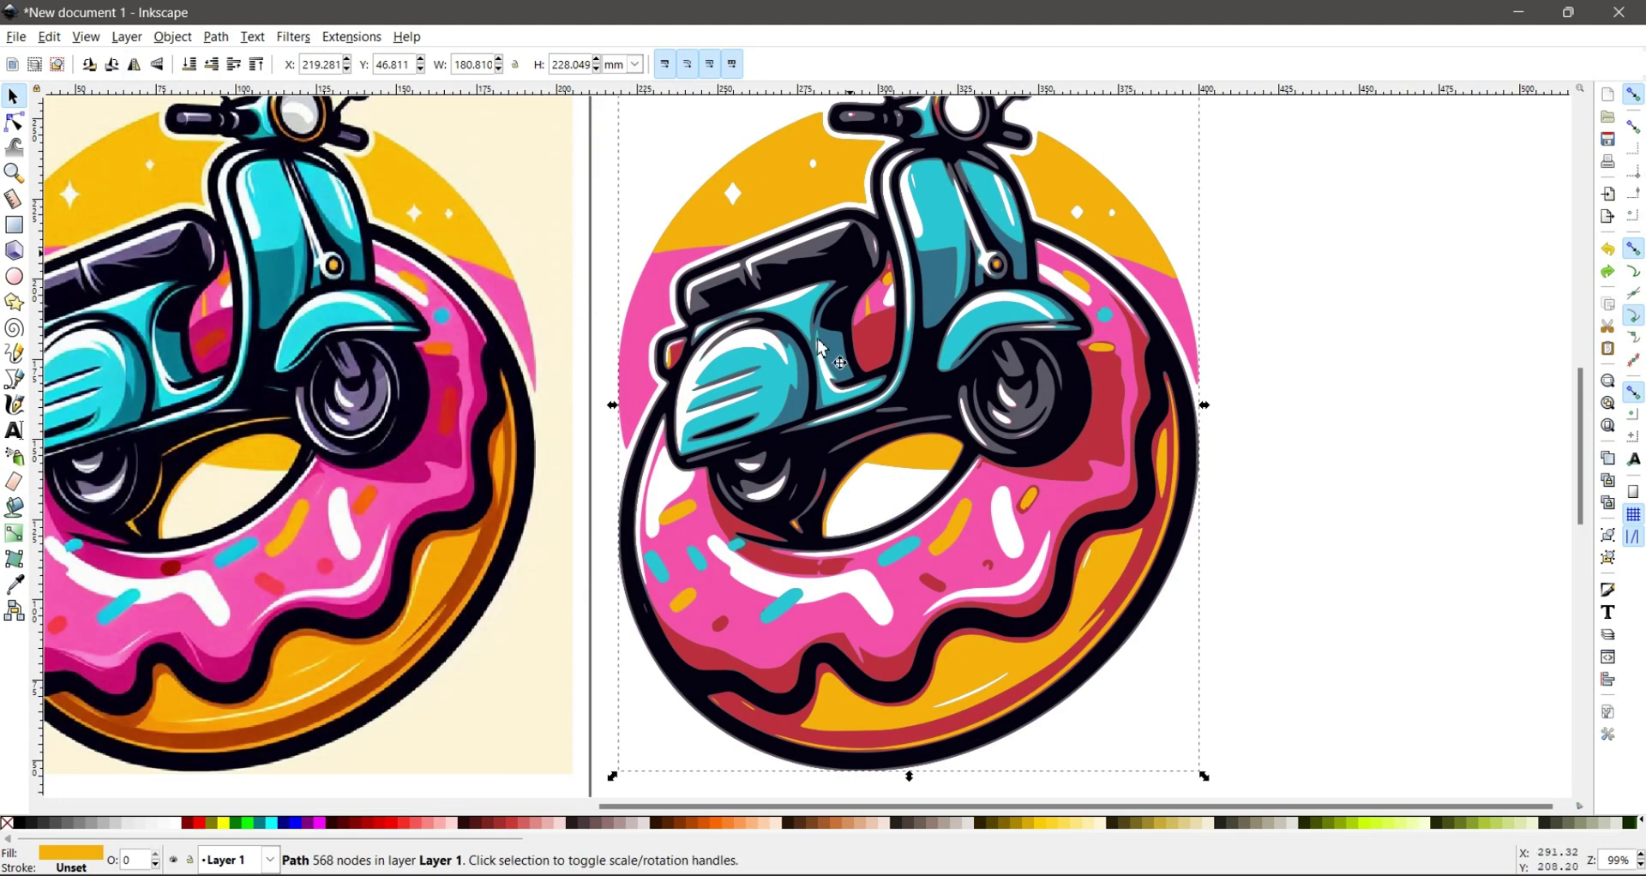
scroll(969, 291, "down", 1)
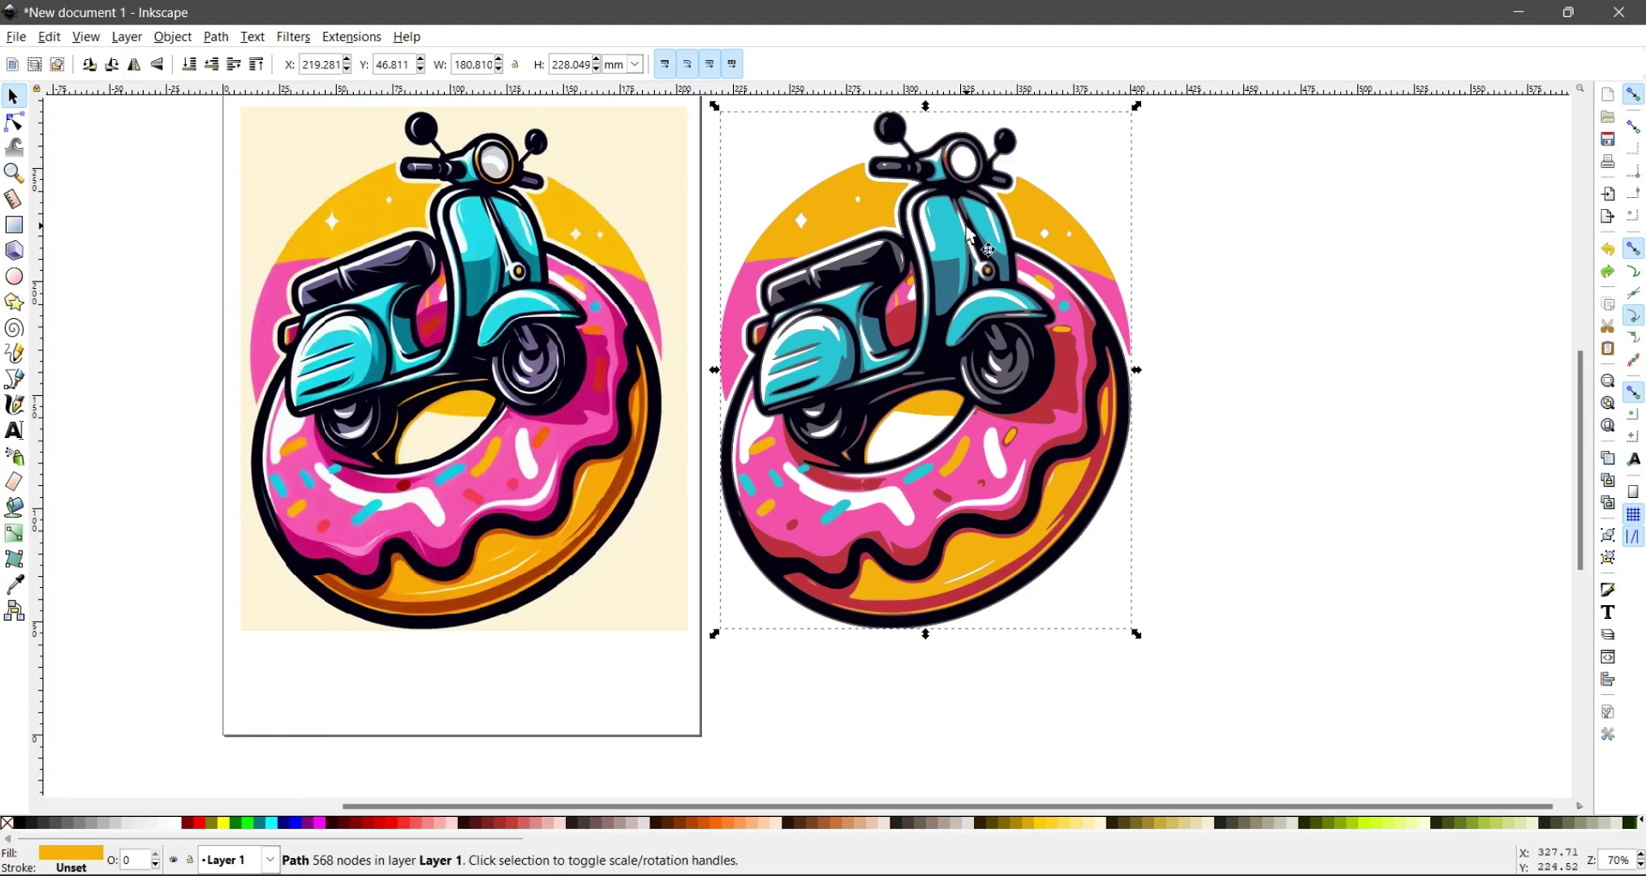
scroll(971, 236, "up", 1)
scroll(952, 369, "up", 3)
scroll(943, 401, "down", 2)
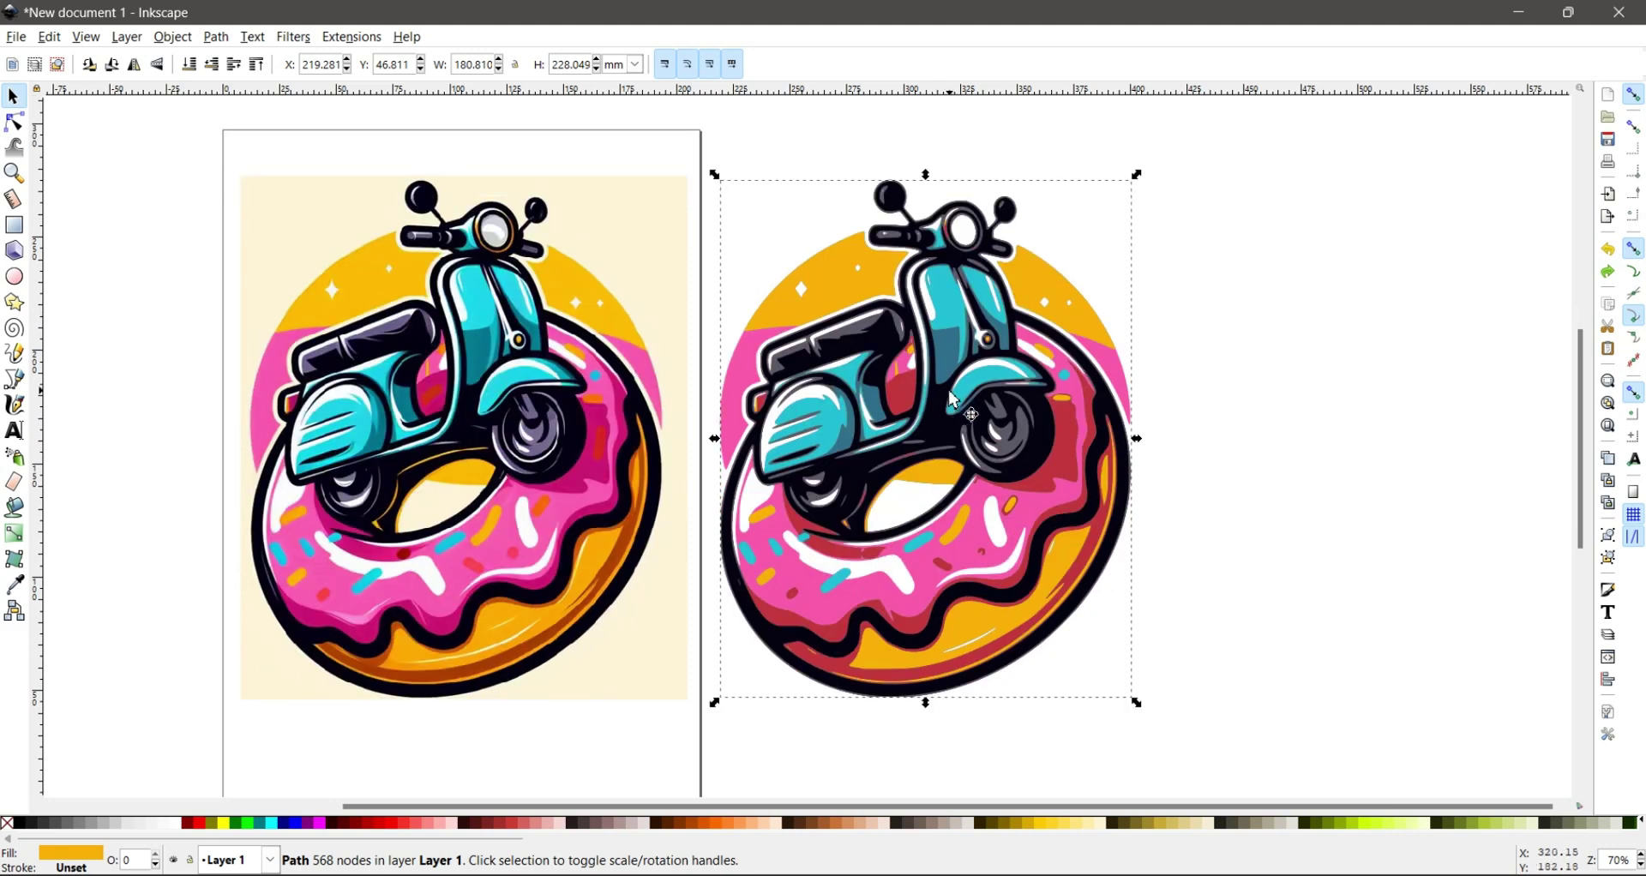
scroll(947, 400, "up", 2)
scroll(1098, 388, "up", 2)
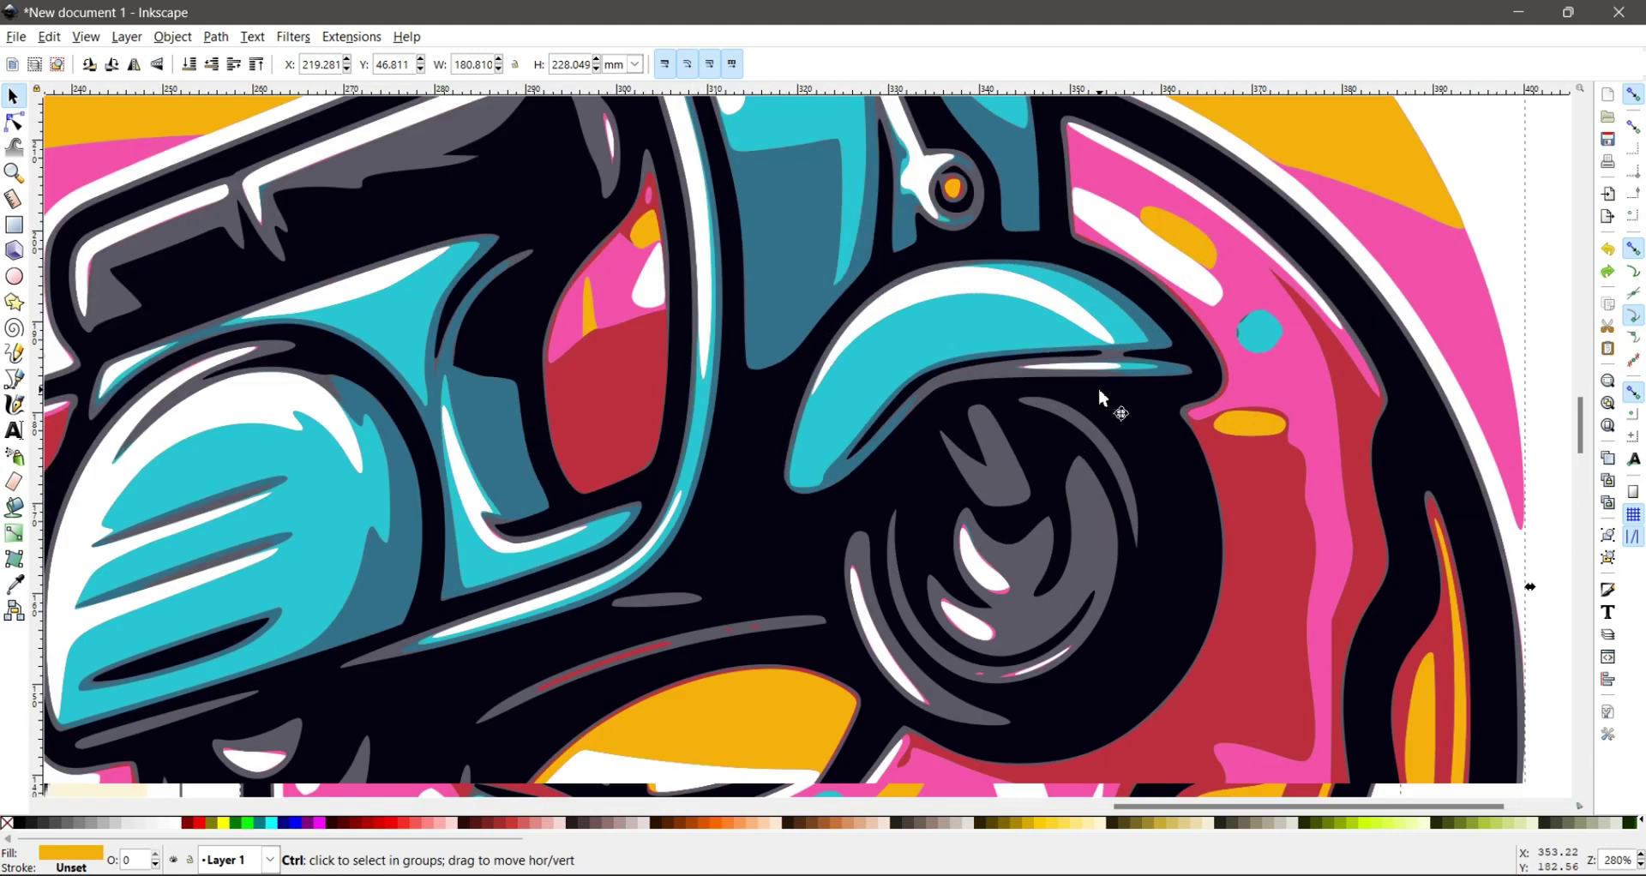
scroll(1080, 381, "up", 2)
scroll(1063, 377, "up", 1)
scroll(990, 350, "up", 2)
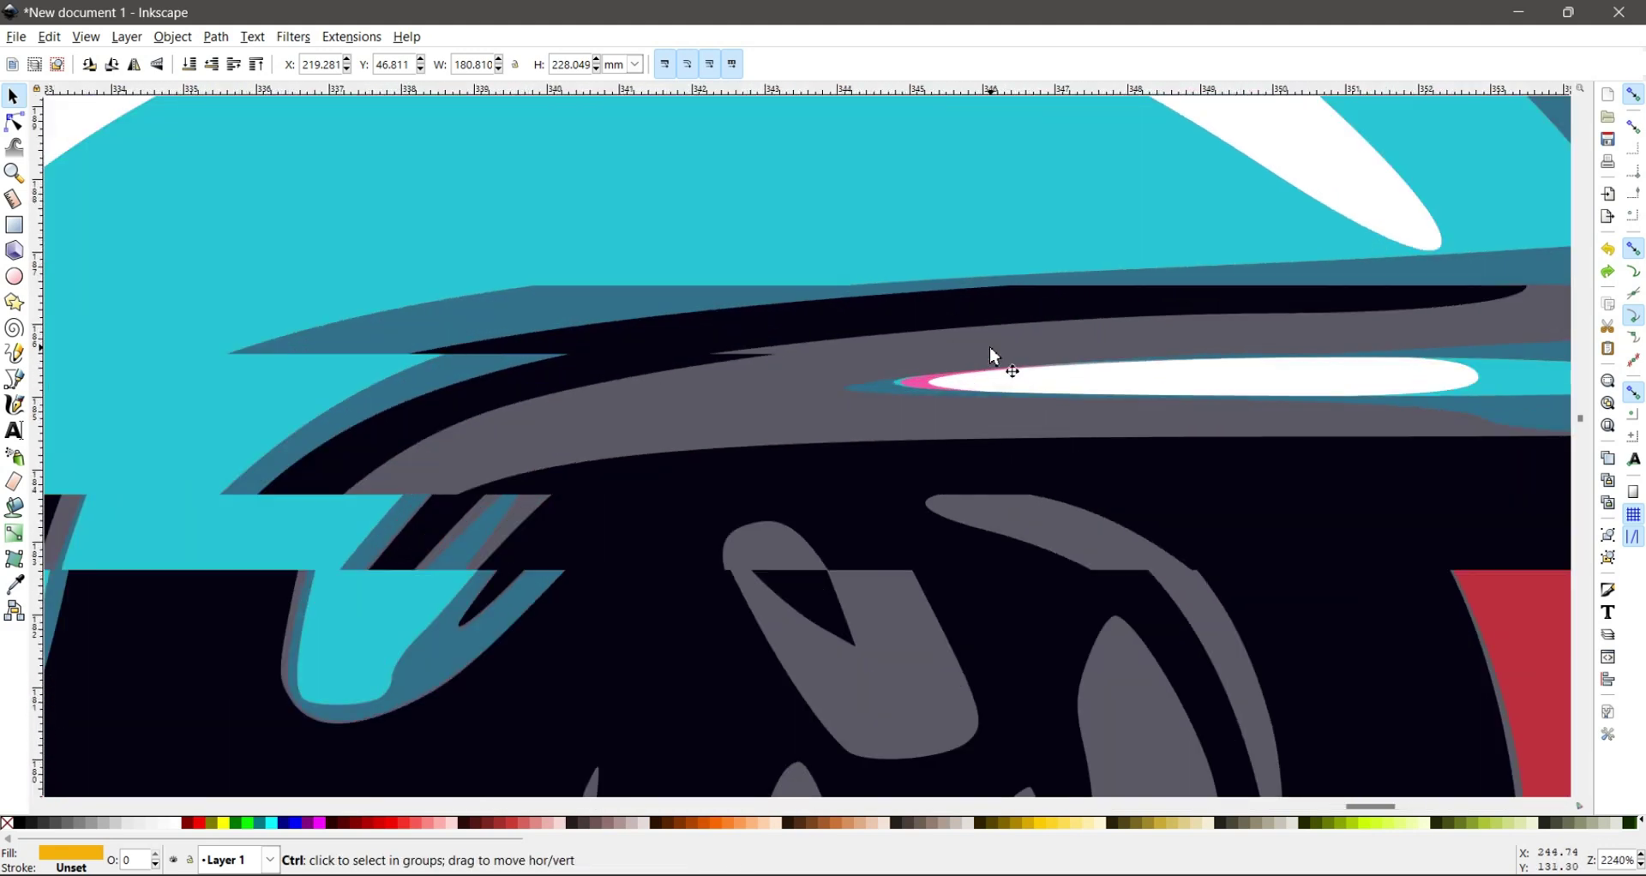
scroll(850, 392, "down", 4)
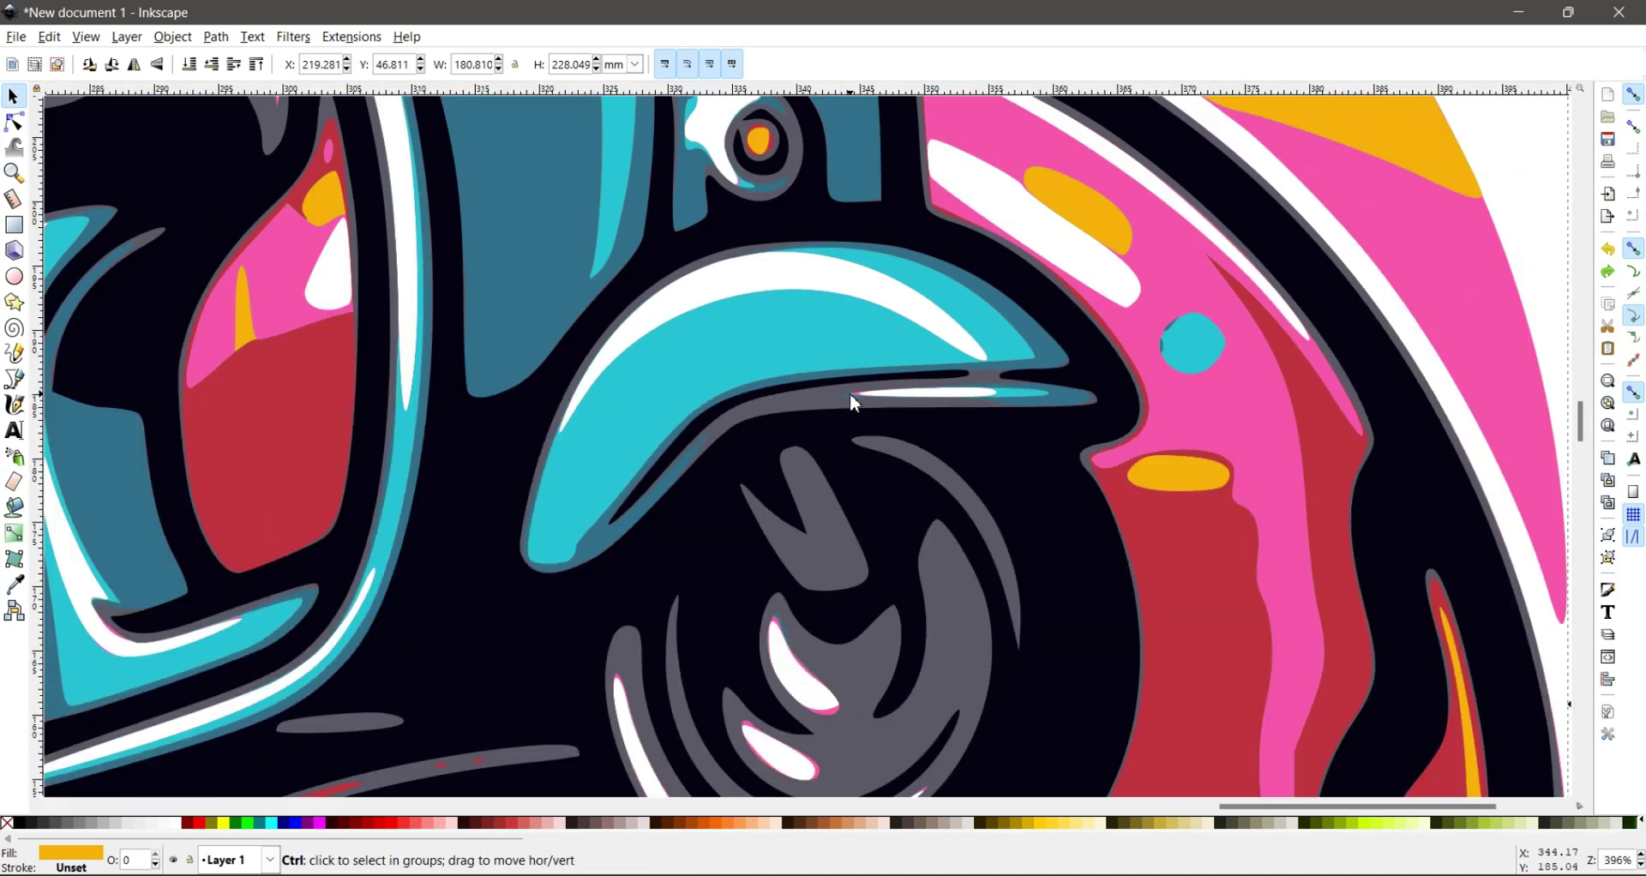
scroll(850, 392, "down", 1)
scroll(850, 393, "down", 3)
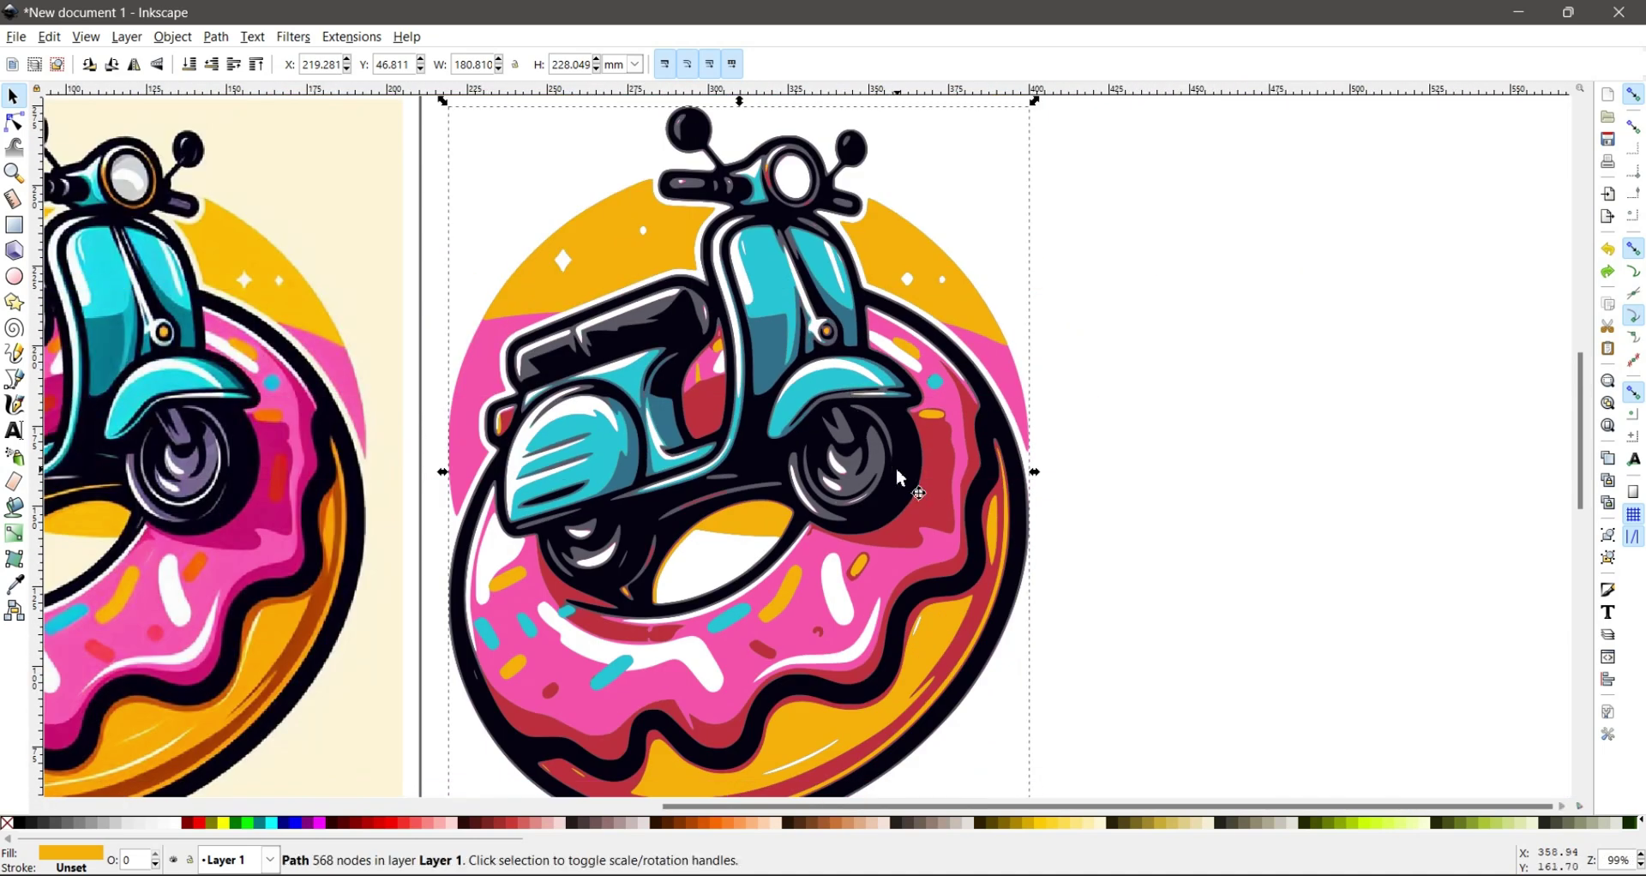
left_click_drag(905, 470, 871, 423)
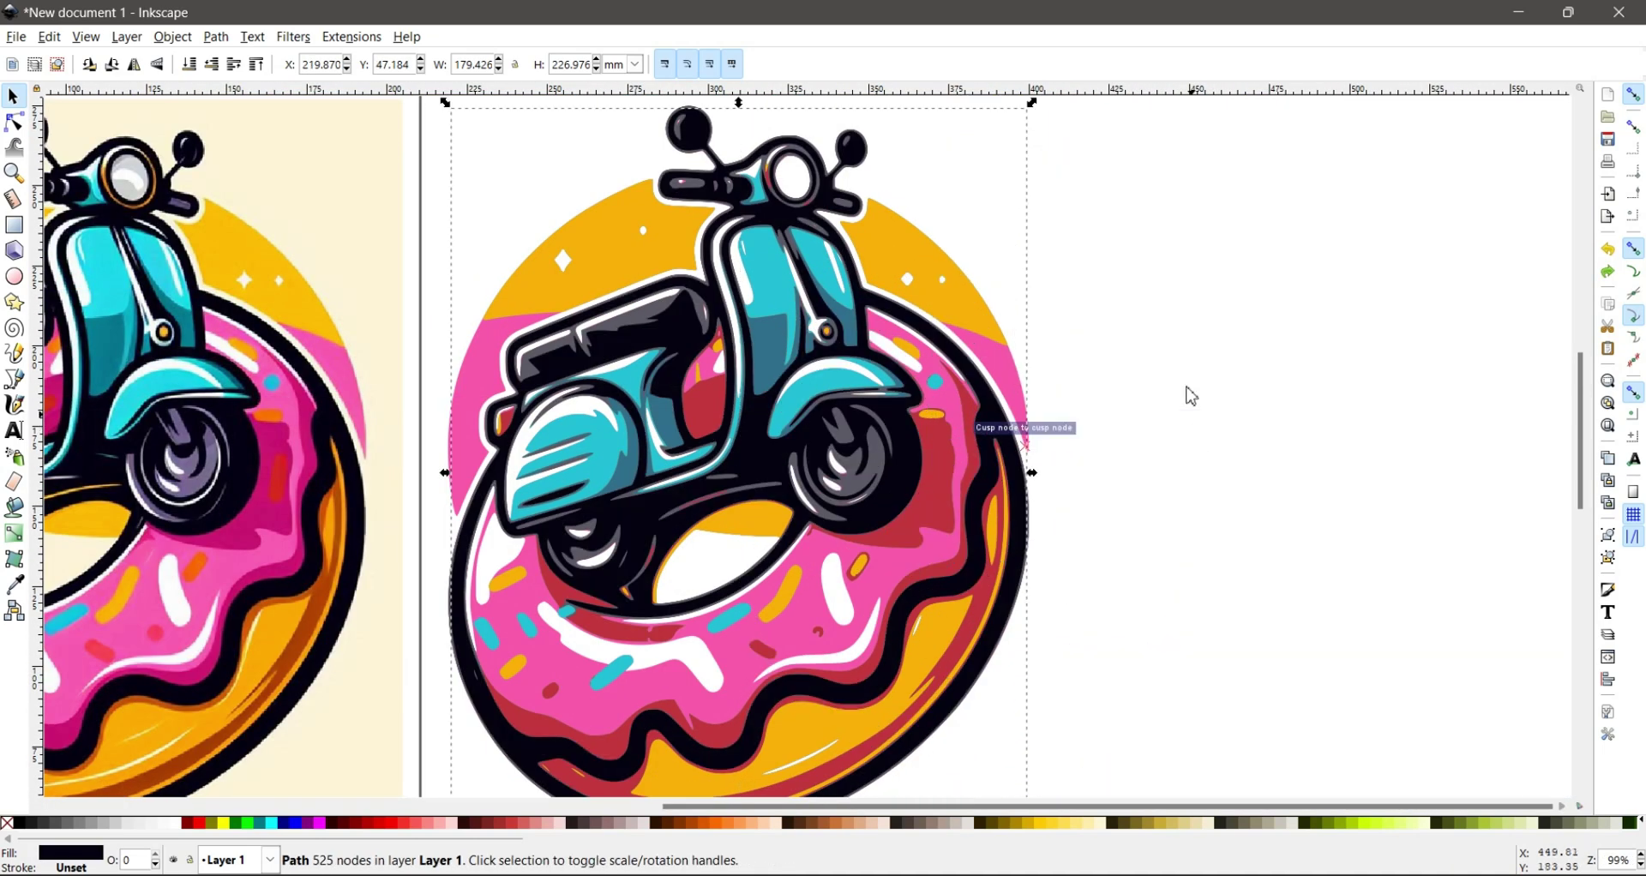
Step: Undo moving the black outline path, deselect everything and zoom out
scroll(871, 422, "down", 2)
scroll(872, 422, "down", 1)
scroll(872, 422, "up", 1)
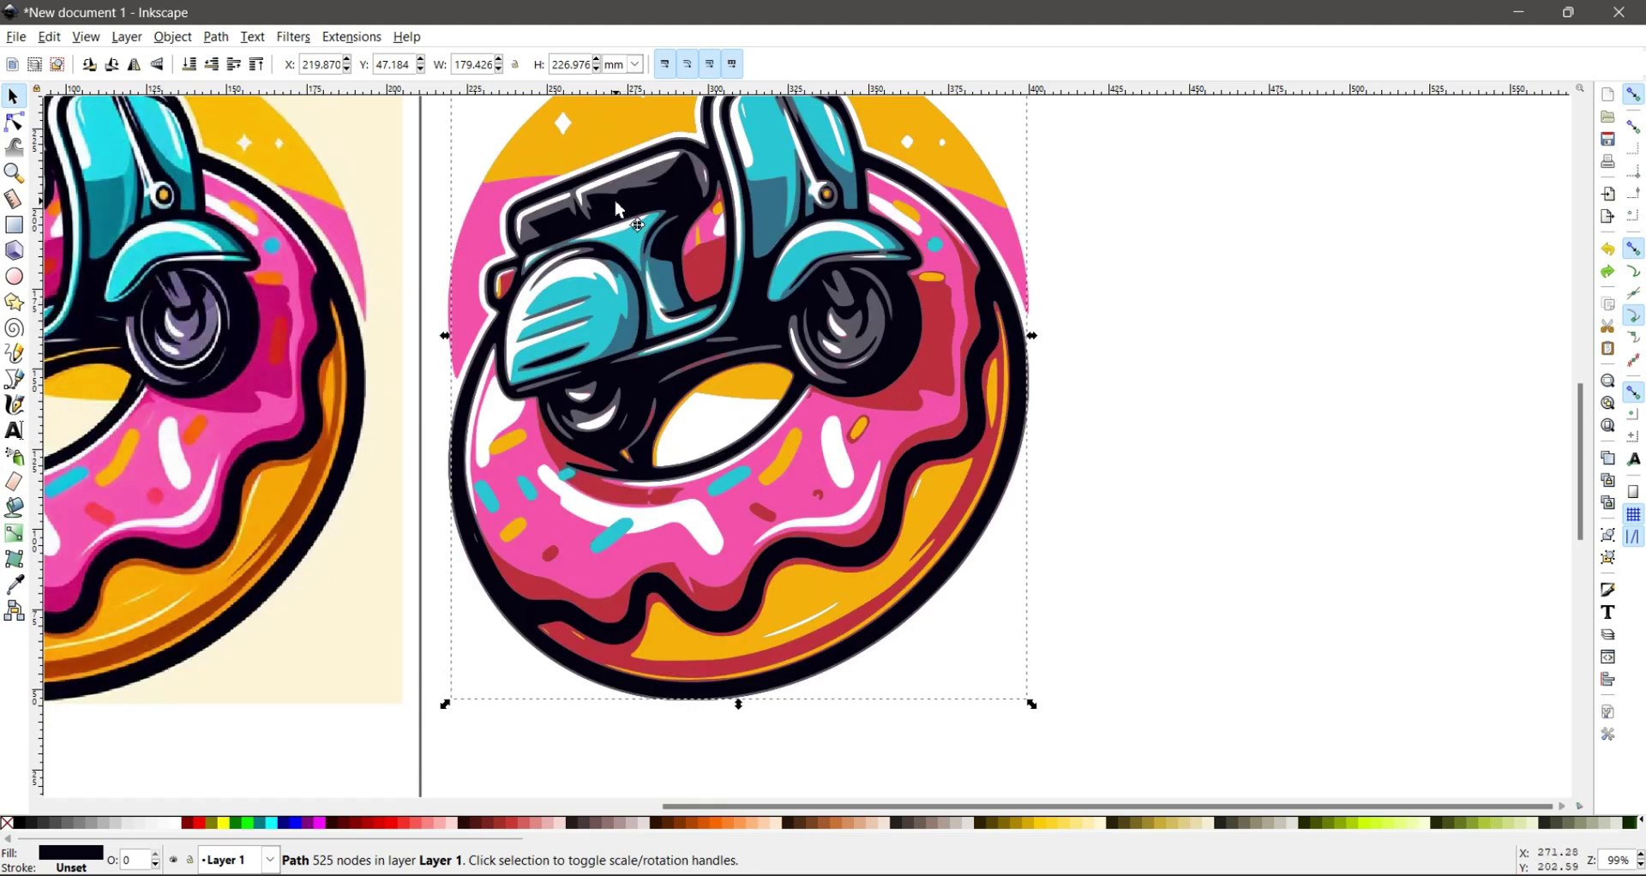
left_click_drag(618, 204, 1011, 322)
key("ctrl+z")
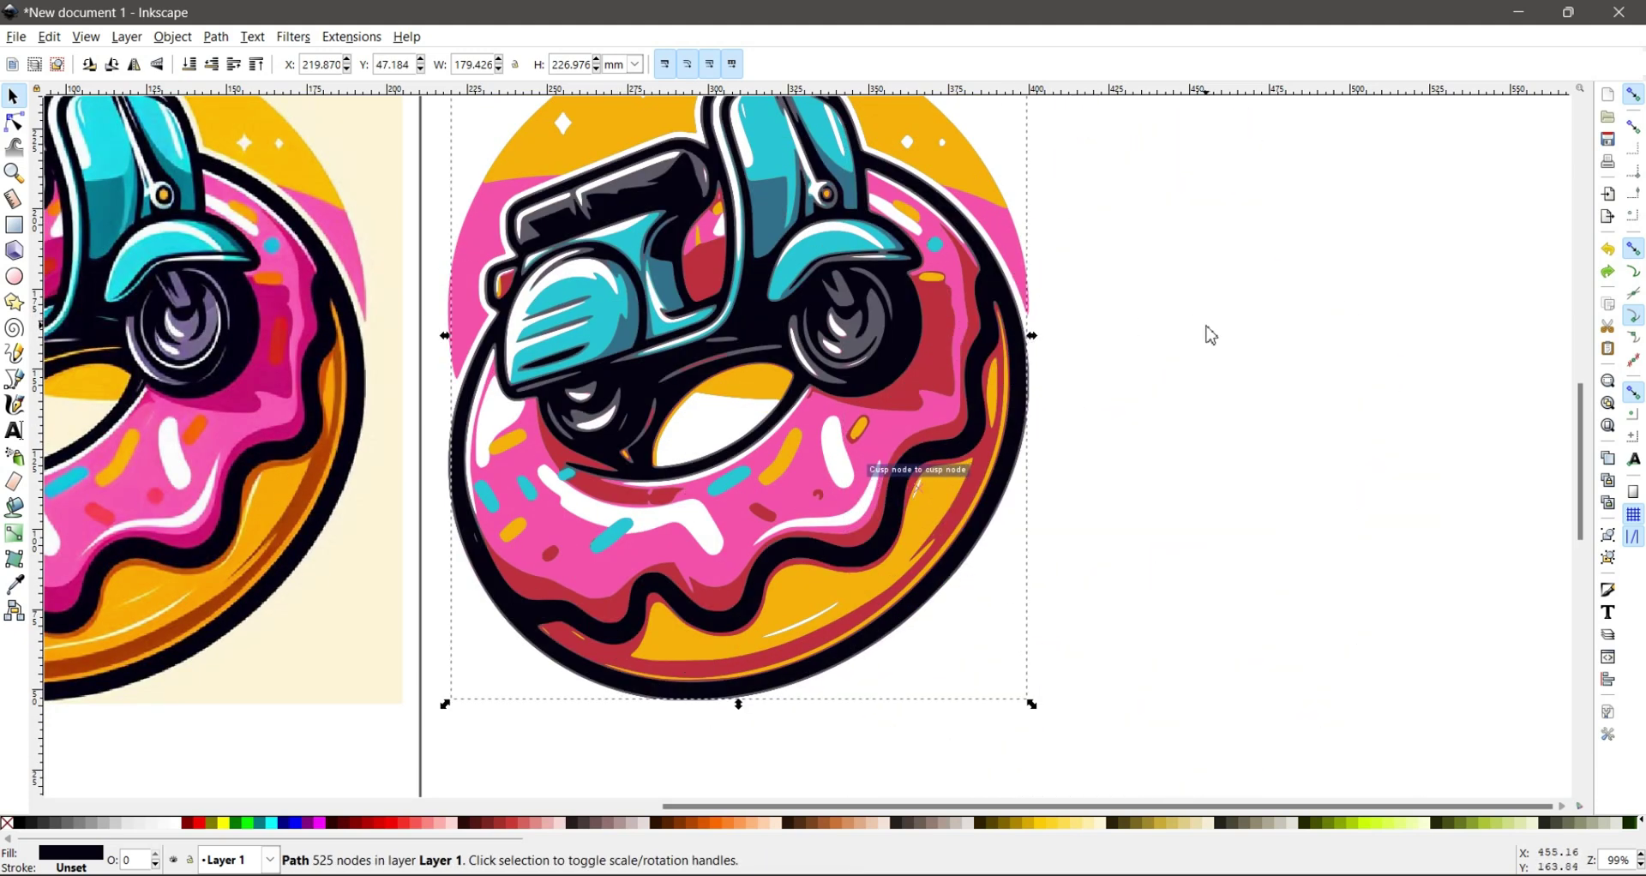
left_click(1204, 336)
scroll(1196, 343, "down", 1, "ctrl")
scroll(1098, 304, "up", 1)
scroll(1100, 303, "up", 3)
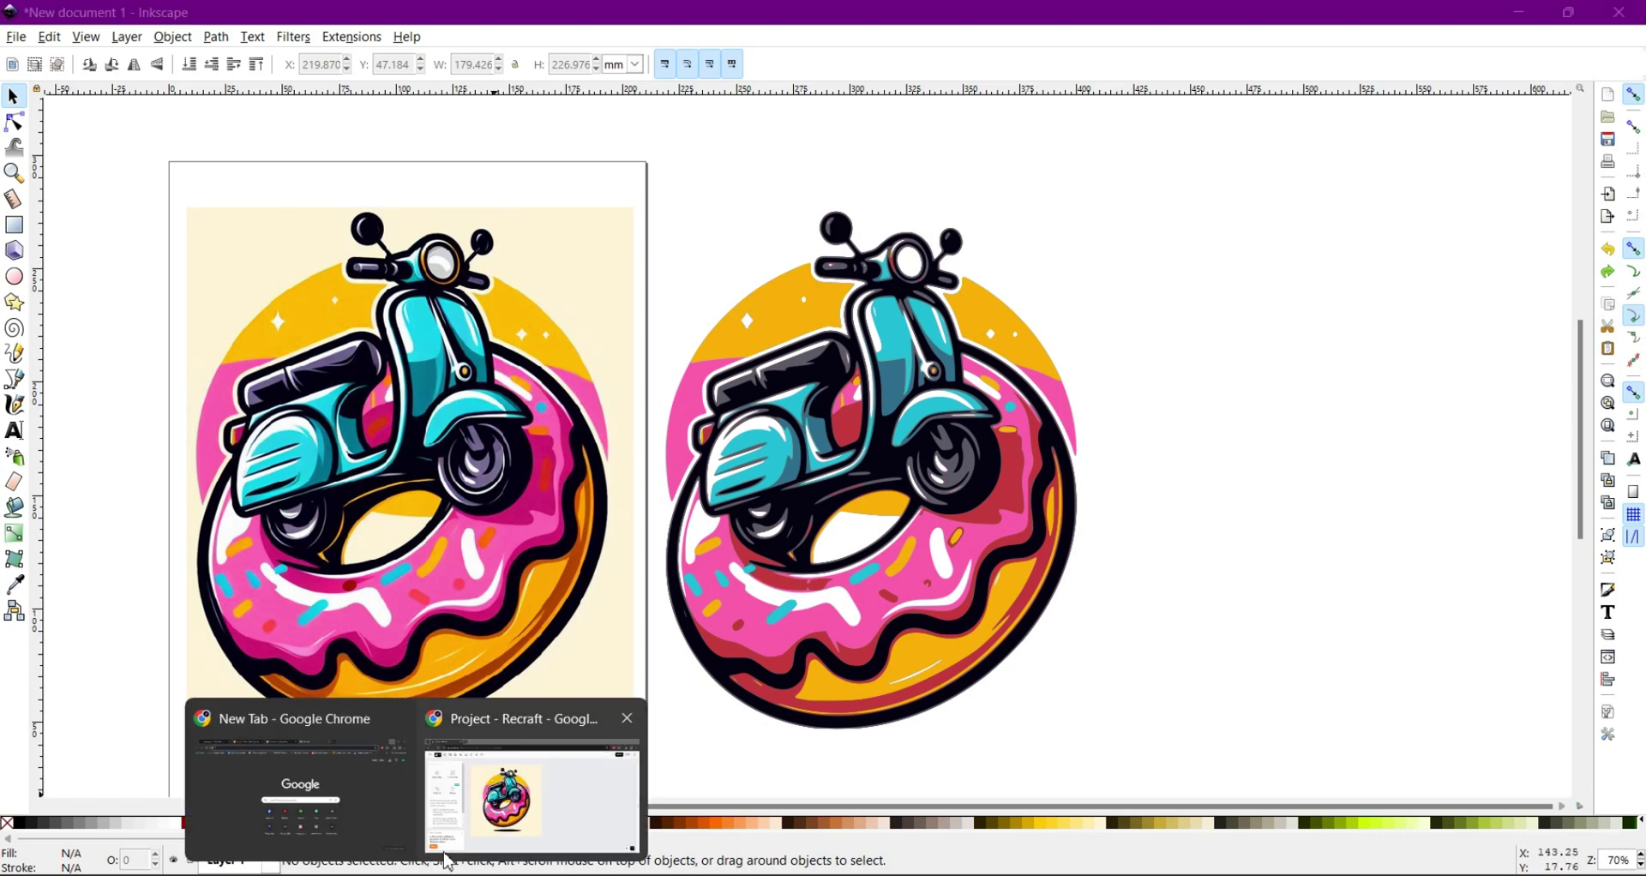
Step: In Recraft, reposition the scooter-on-donut image and vectorize it into a 1024×1024, 58-colour vector
left_click(503, 802)
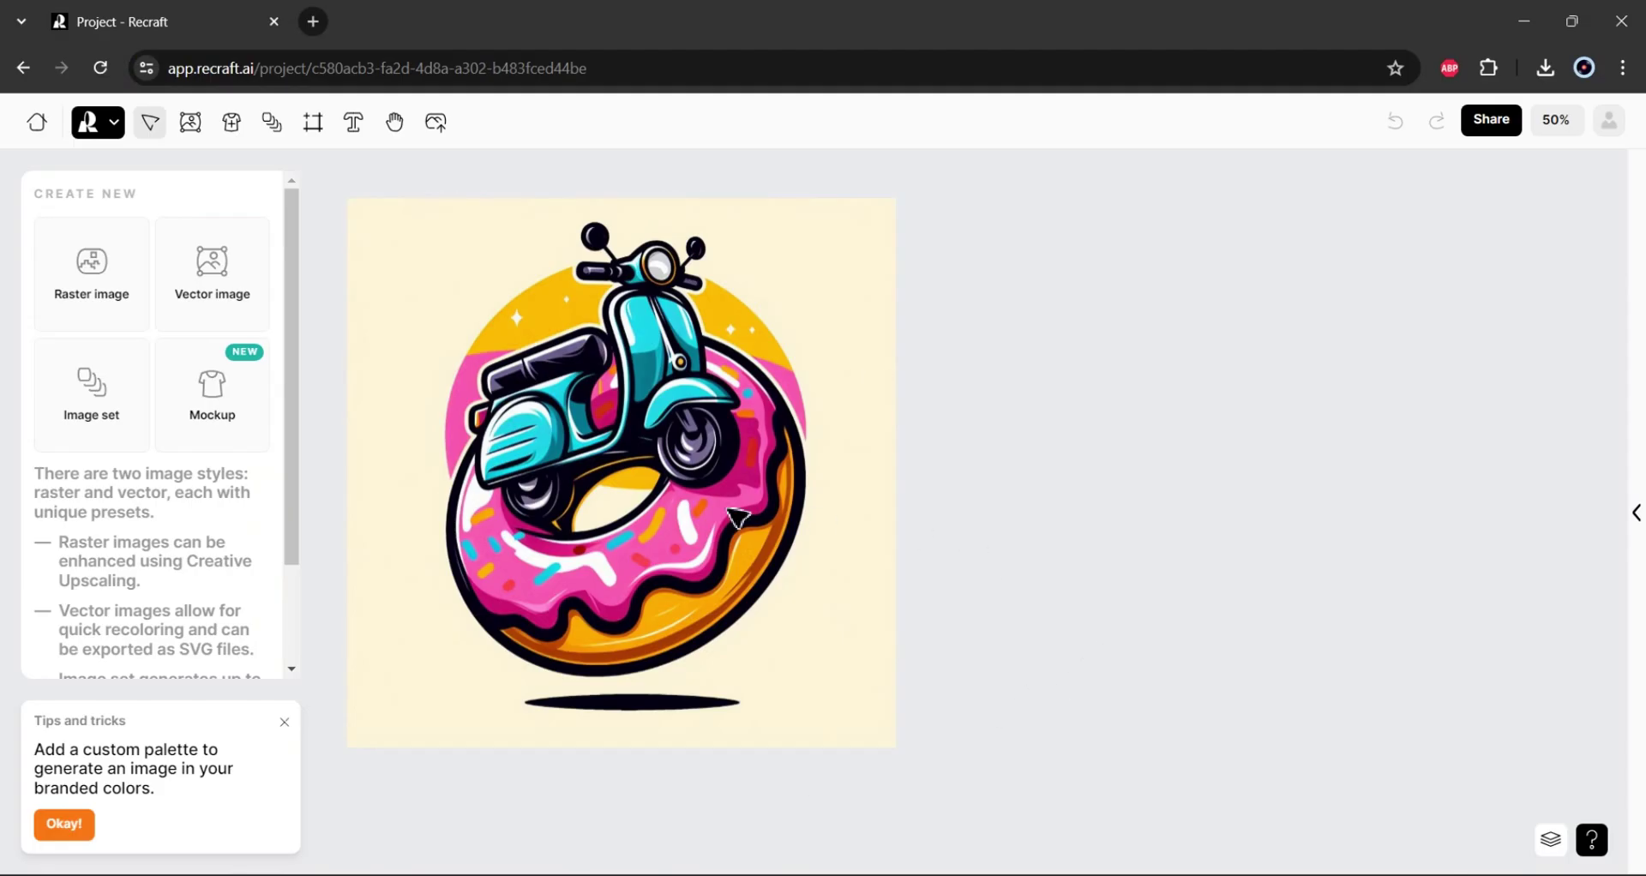
left_click_drag(774, 279, 853, 280)
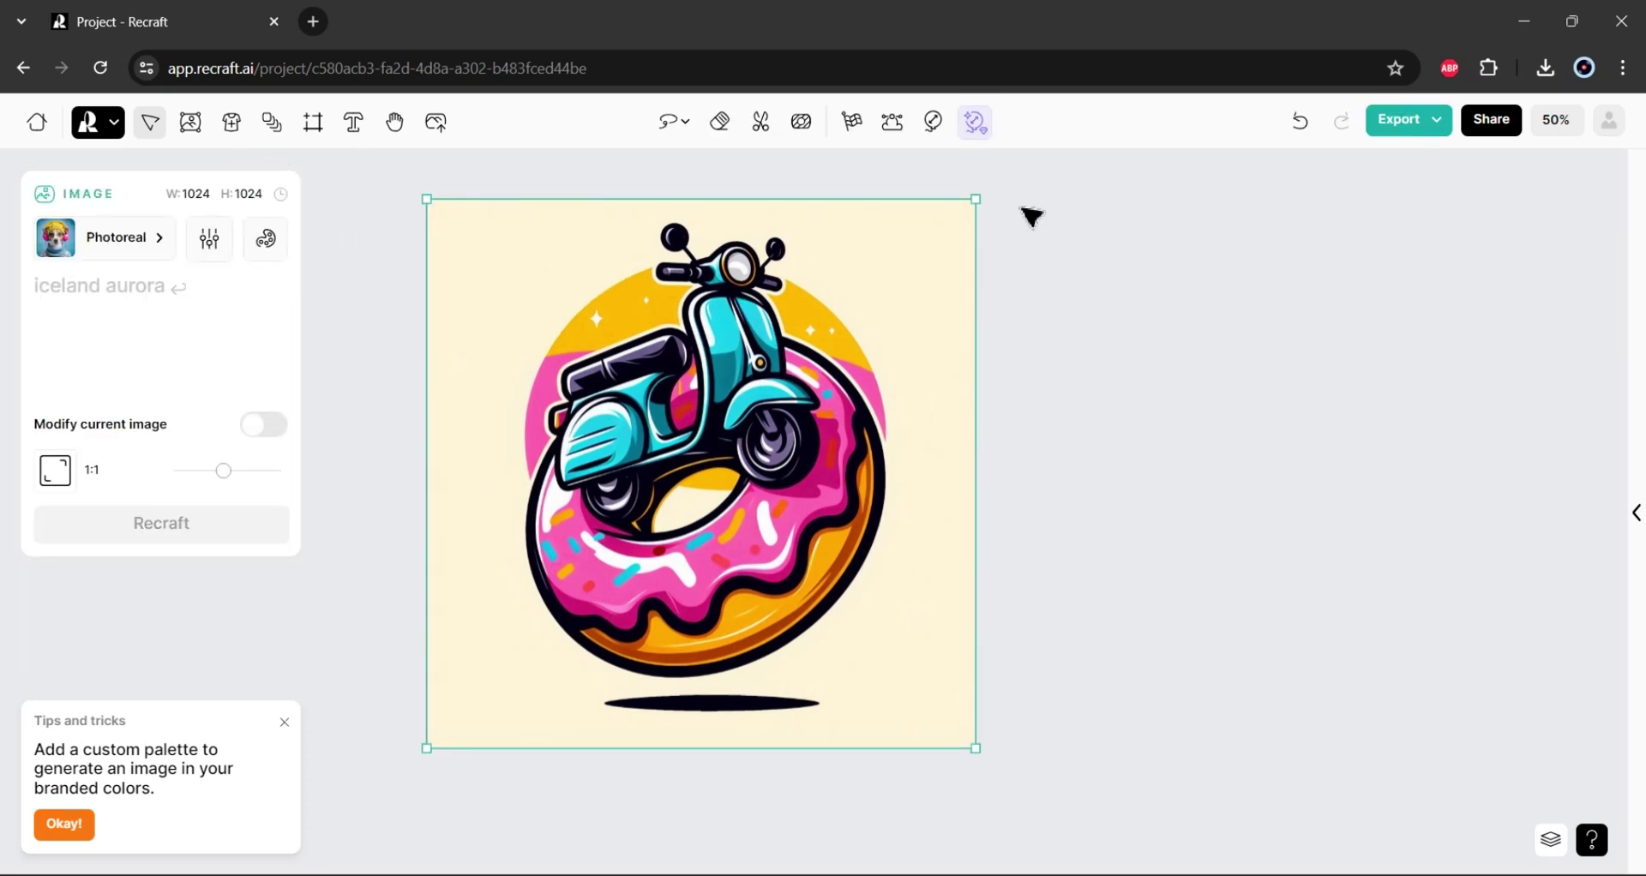
left_click(1073, 382)
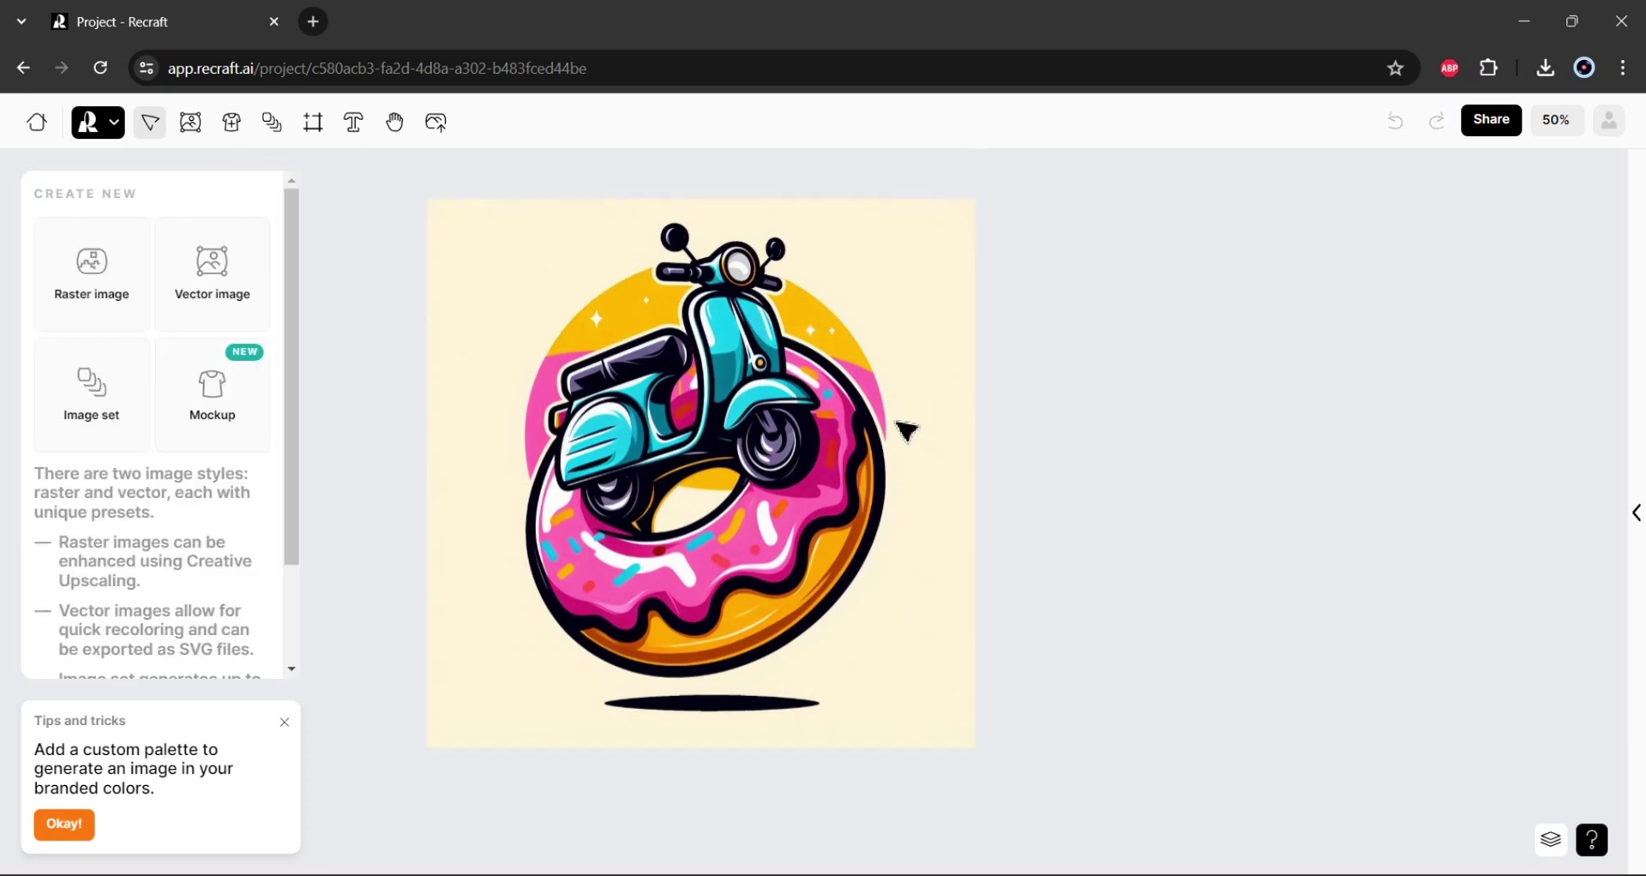
left_click_drag(908, 426, 877, 412)
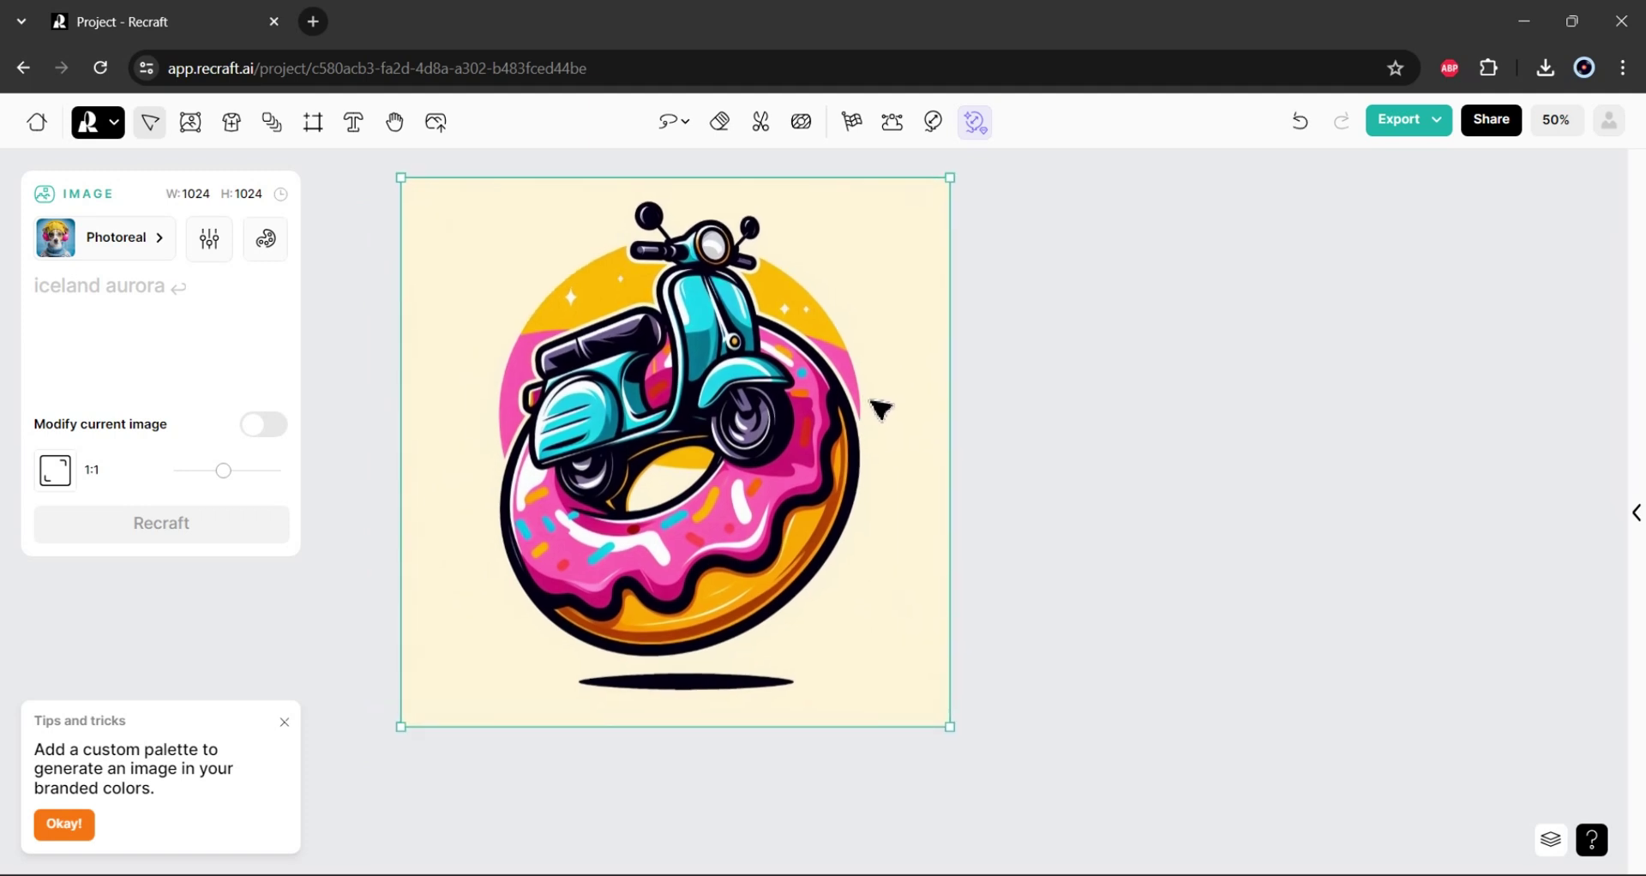
left_click(894, 125)
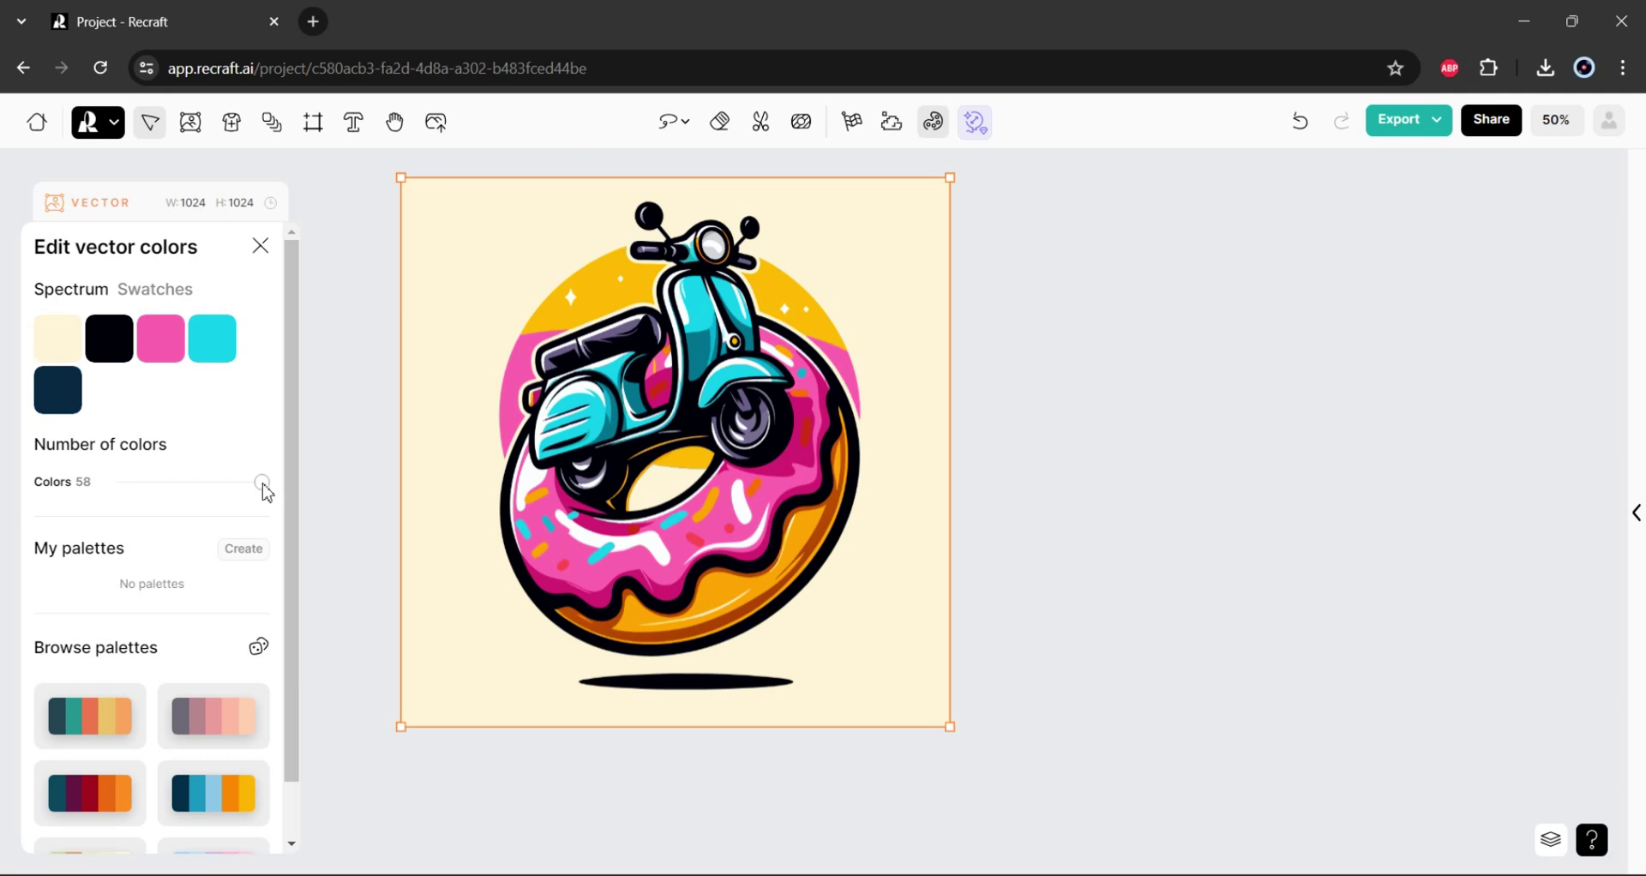
Step: Cut the vector's colour count from 58 to 17 and export it from Recraft as SVG
scroll(600, 360, "up", 5)
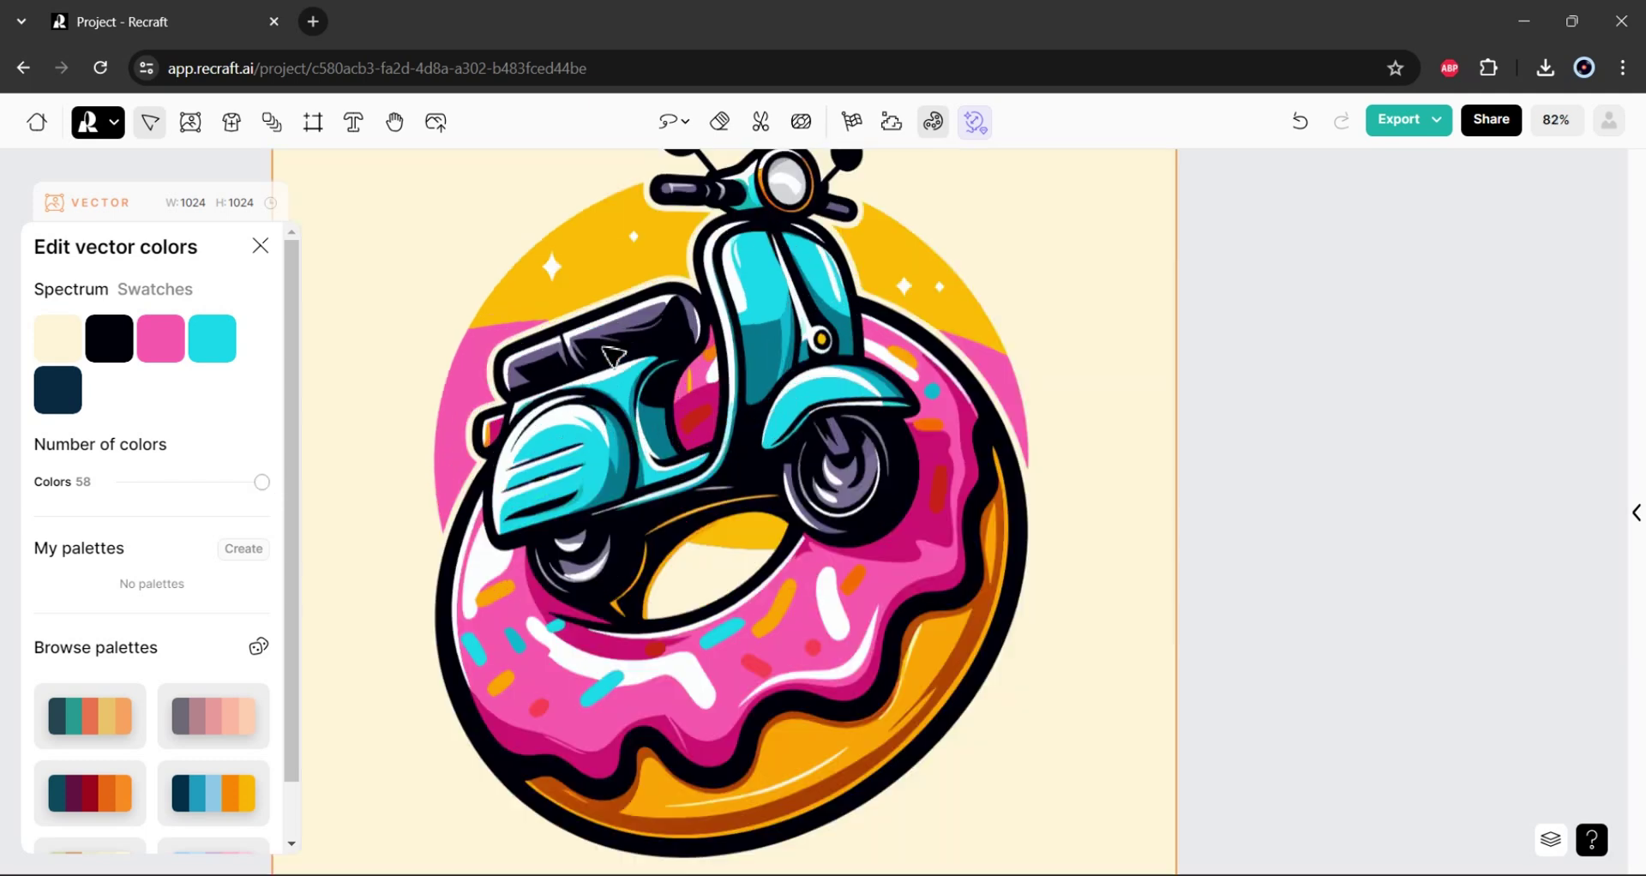
left_click_drag(265, 482, 174, 486)
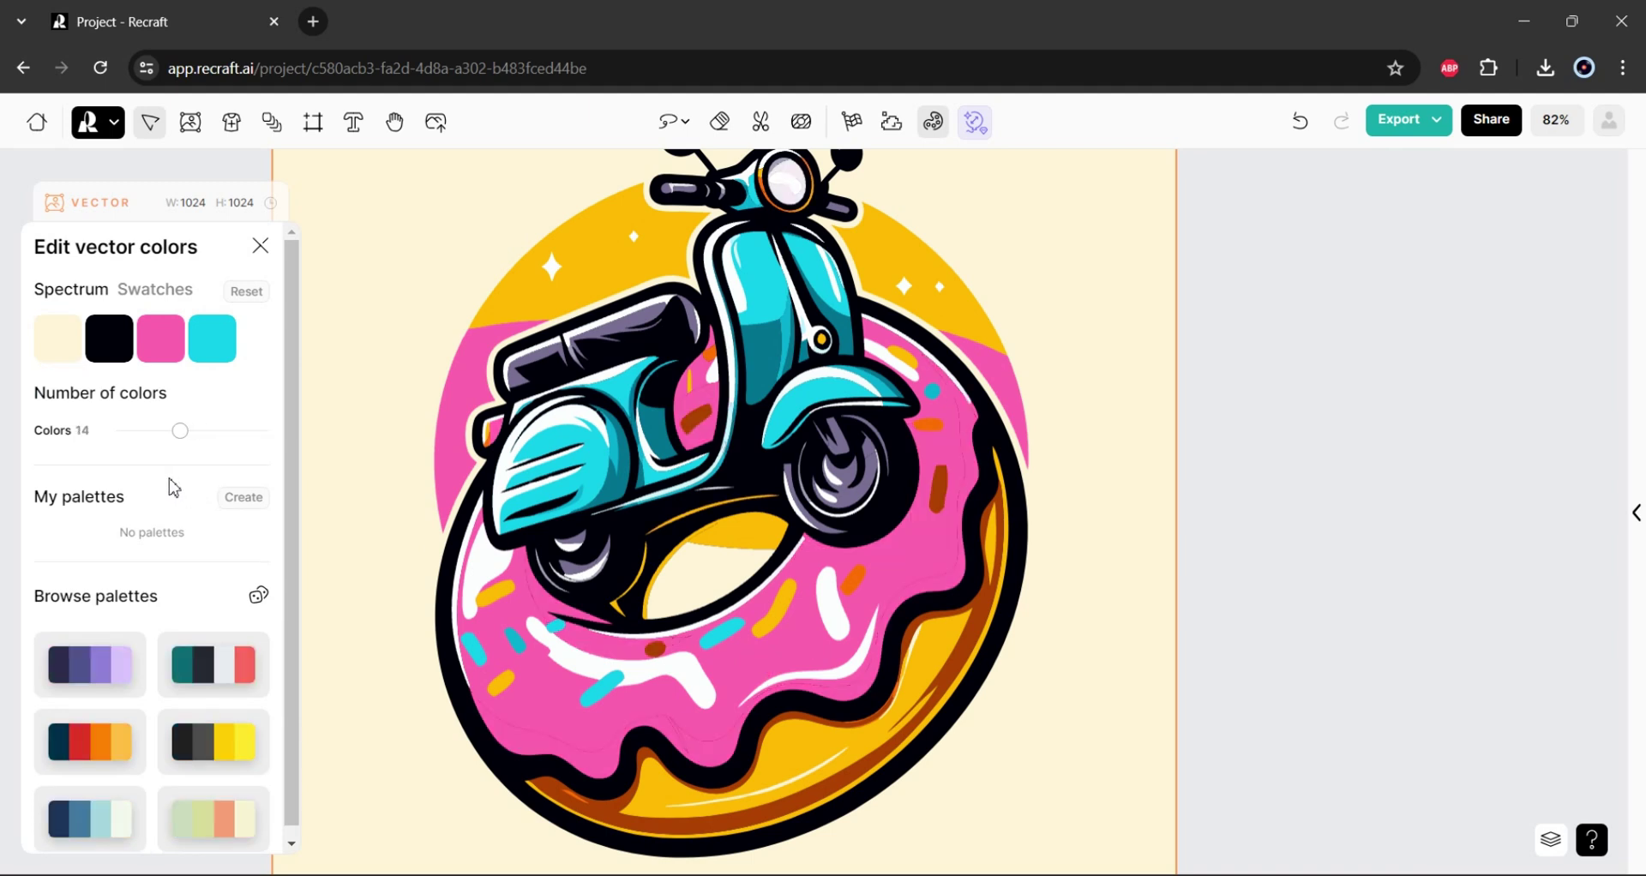
left_click(193, 432)
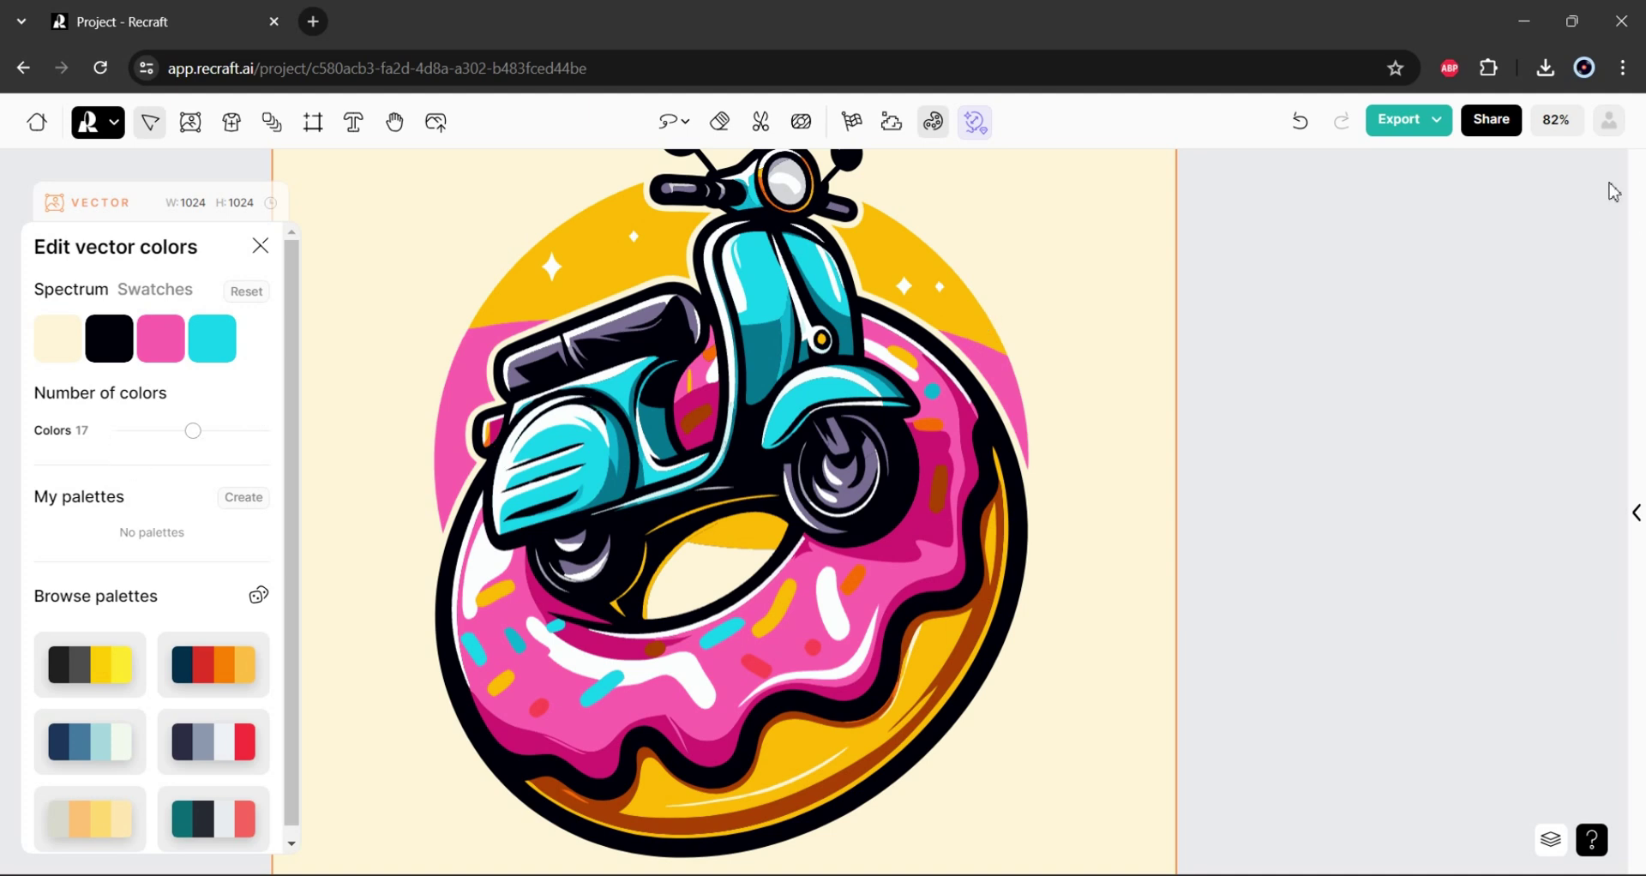
left_click(1442, 135)
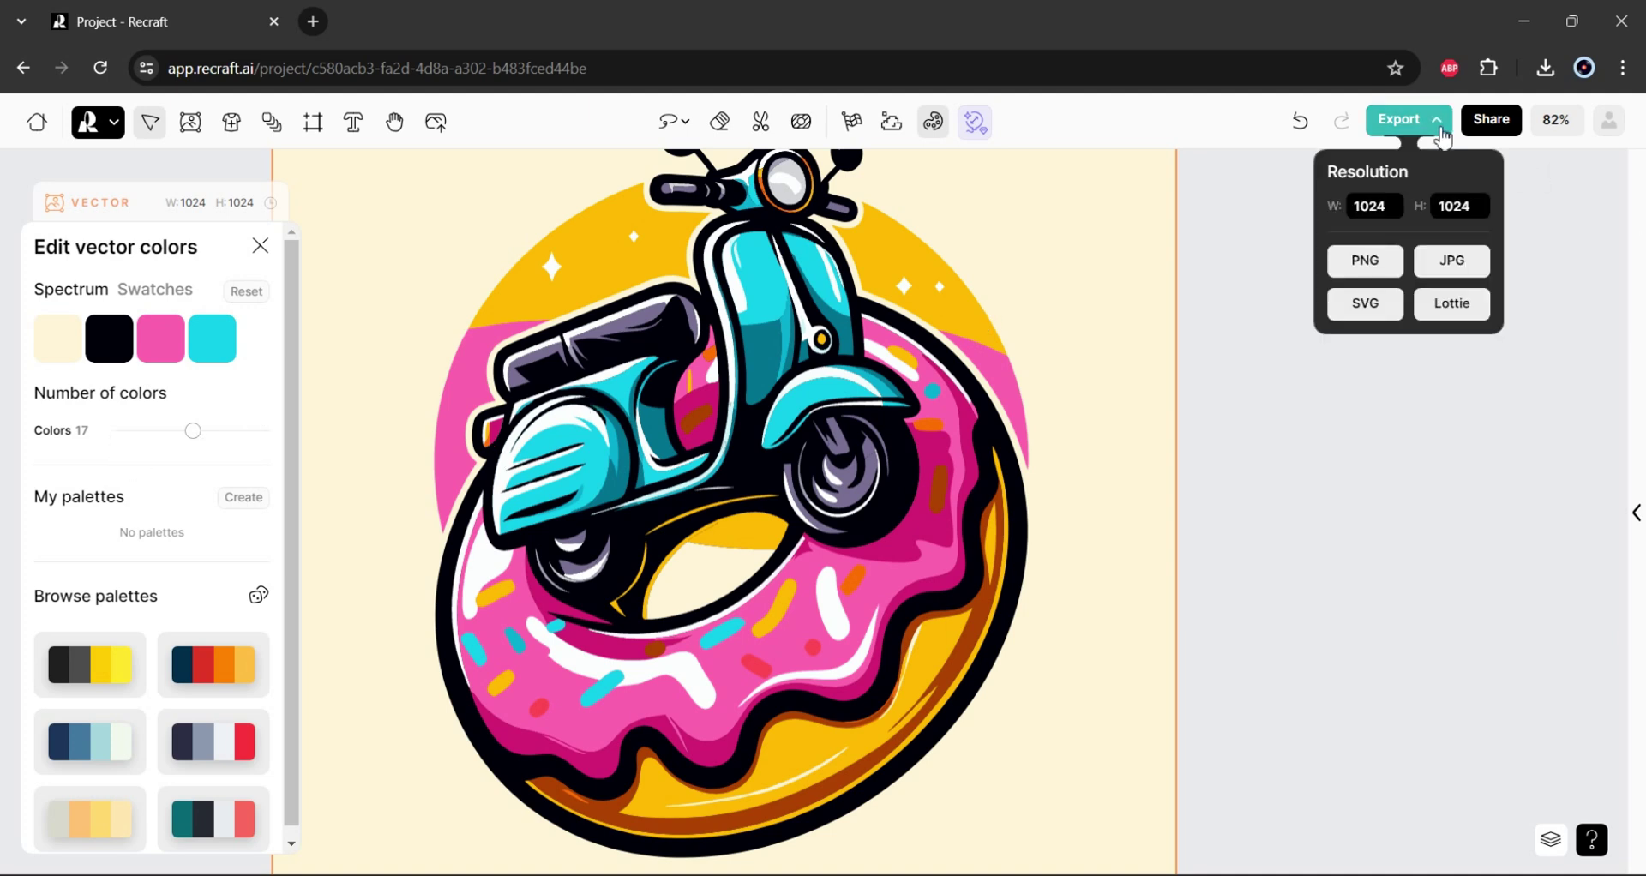
left_click(1369, 309)
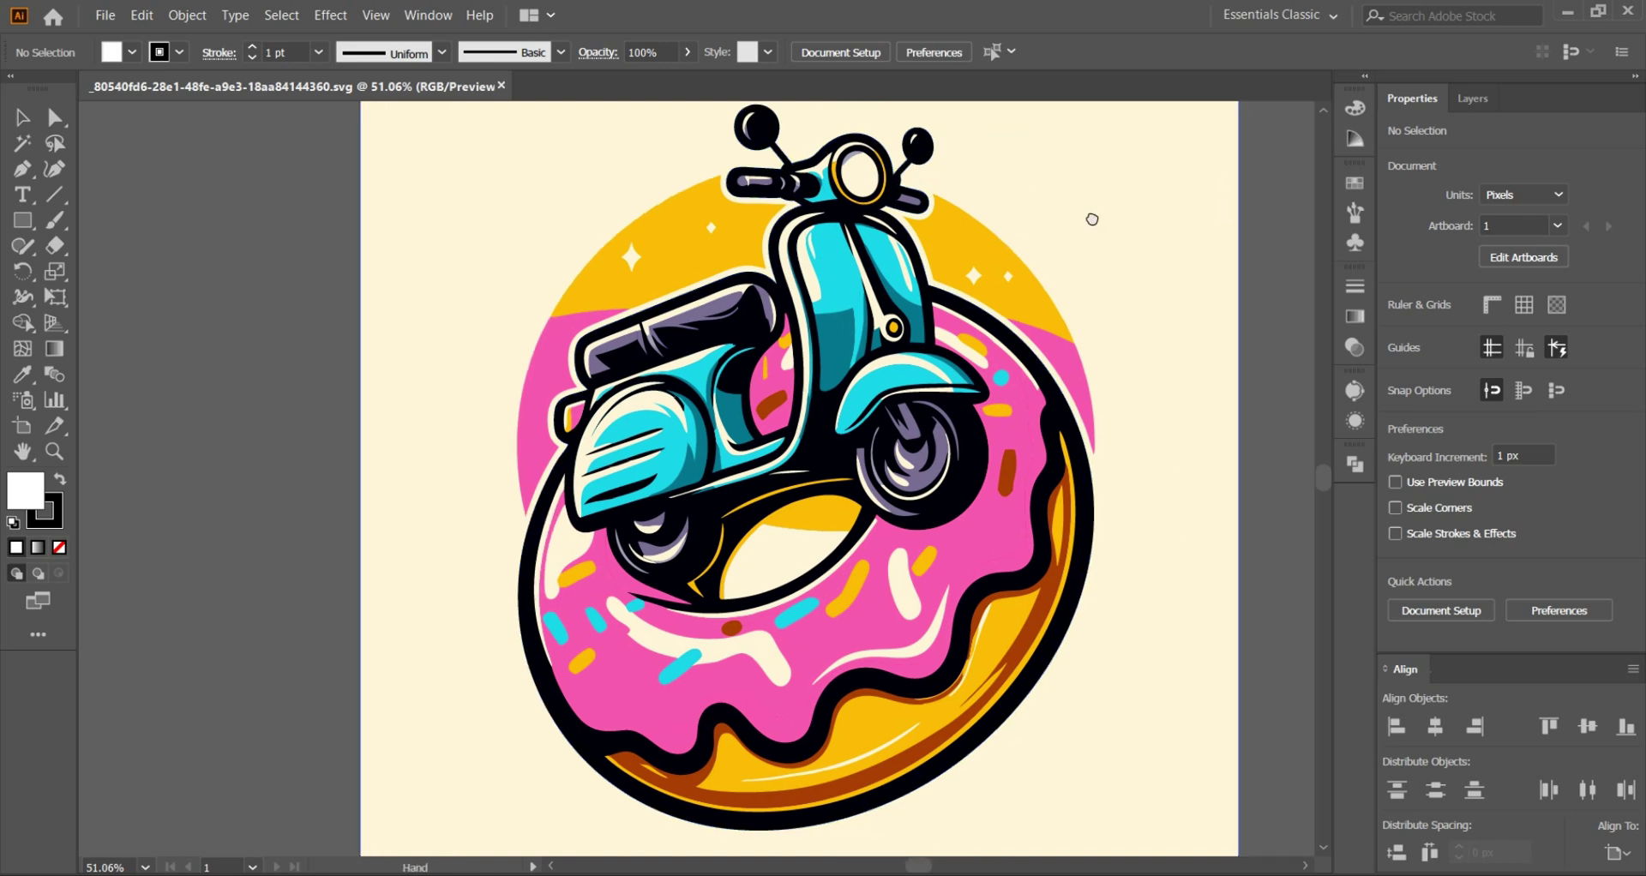
Step: Move the beige background rectangle off the artboard and delete it
left_click_drag(1210, 209, 1078, 225)
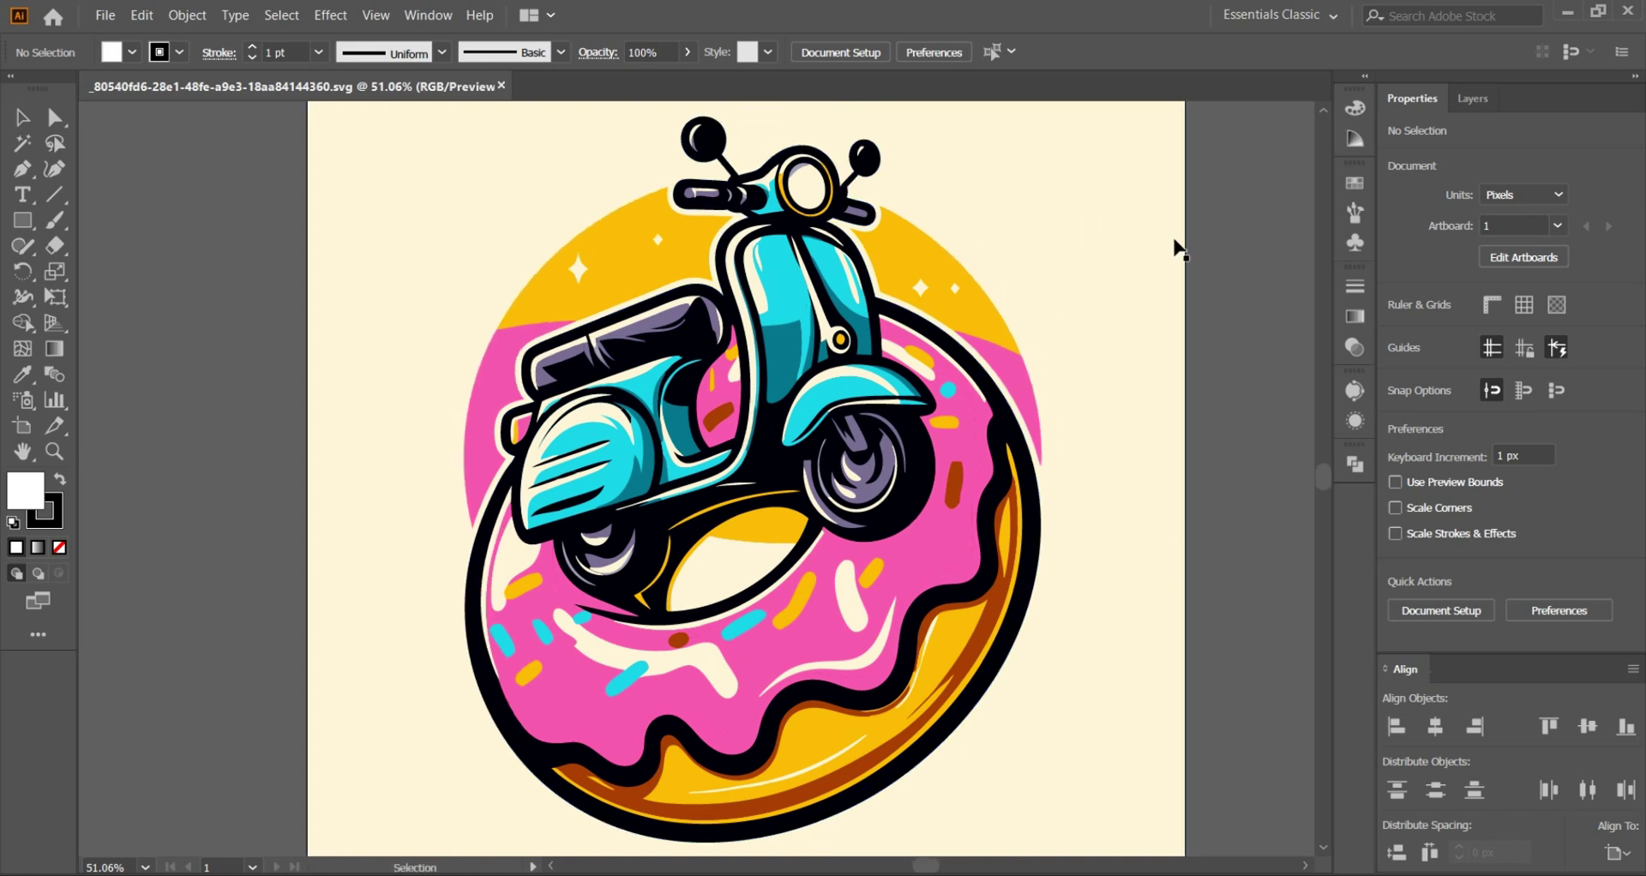
key("space")
key("ctrl+minus")
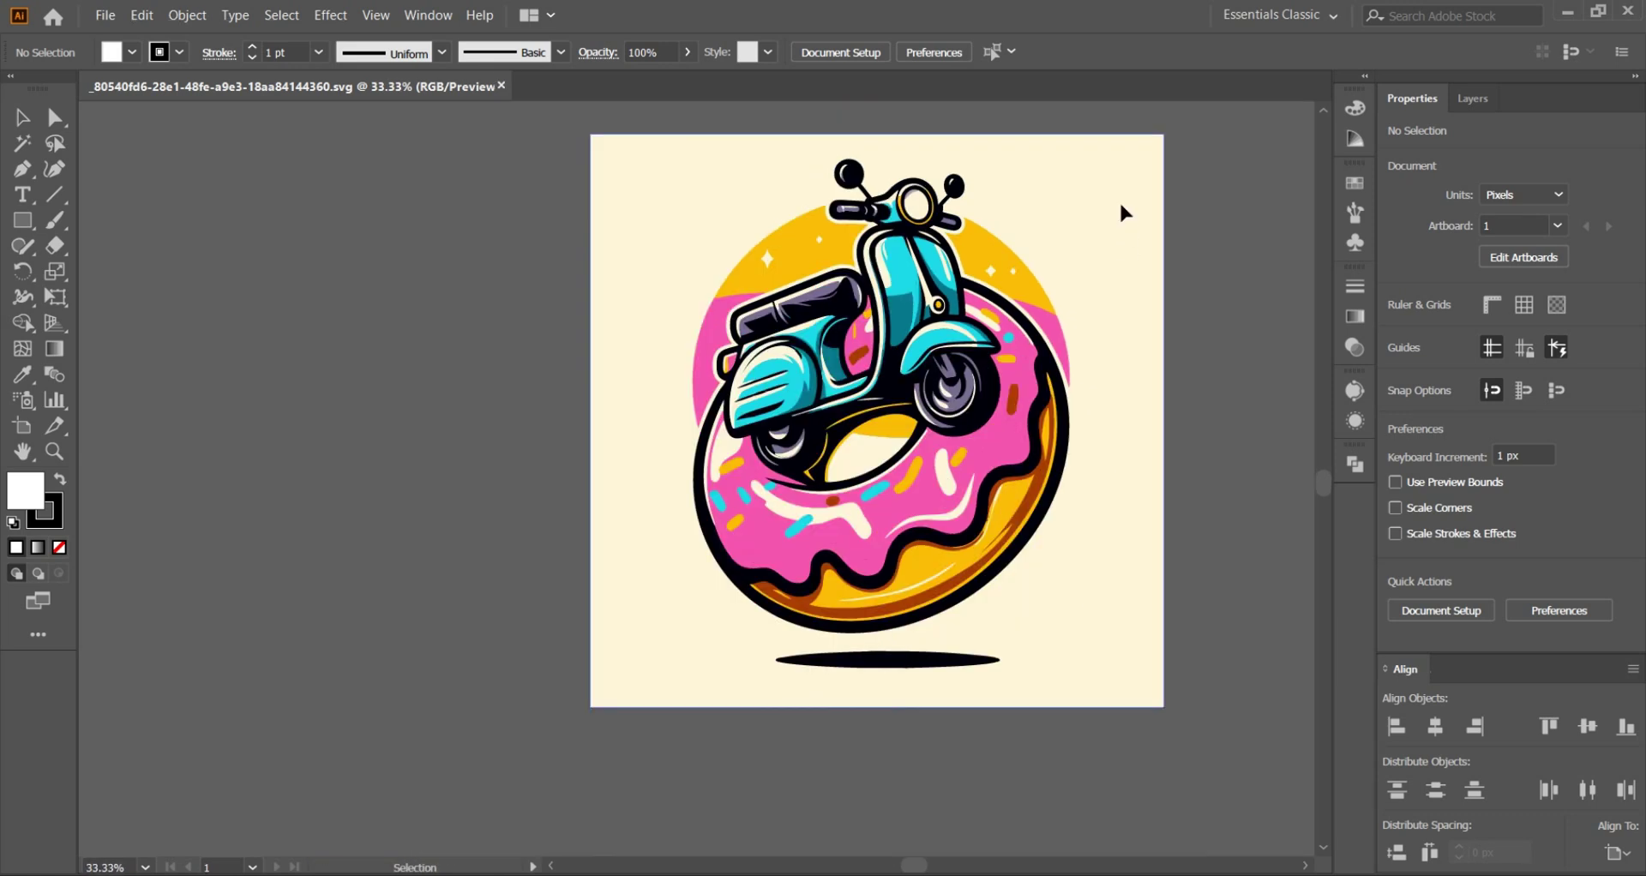
left_click_drag(1119, 199, 463, 236)
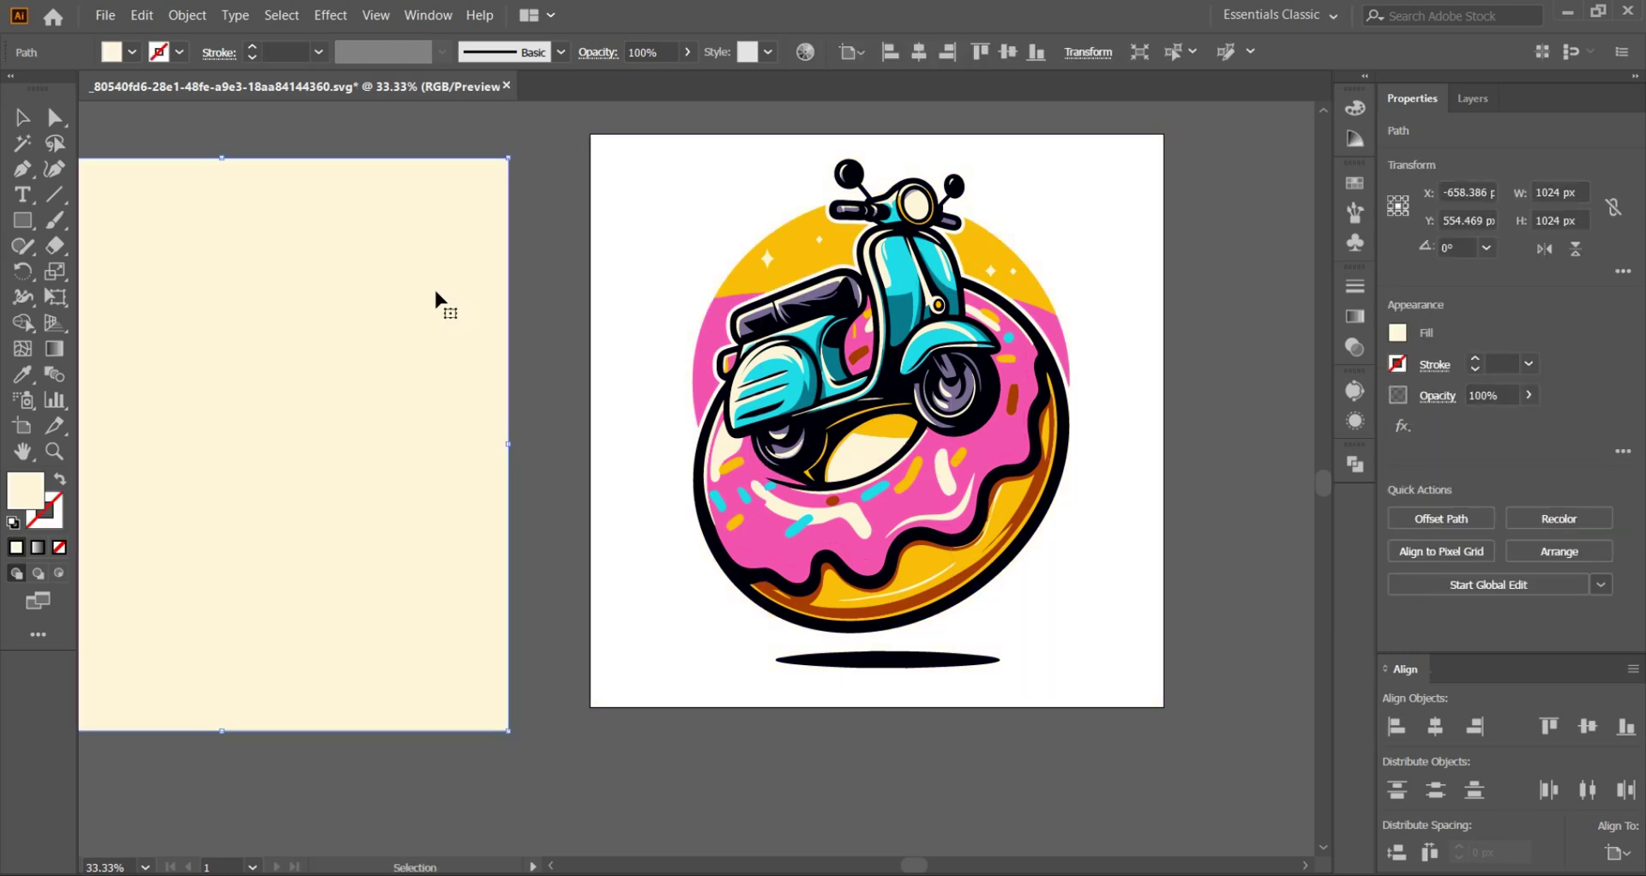
mouse_move(434, 296)
left_mouse_down()
mouse_move(600, 291)
mouse_move(367, 270)
left_mouse_up()
key("Delete")
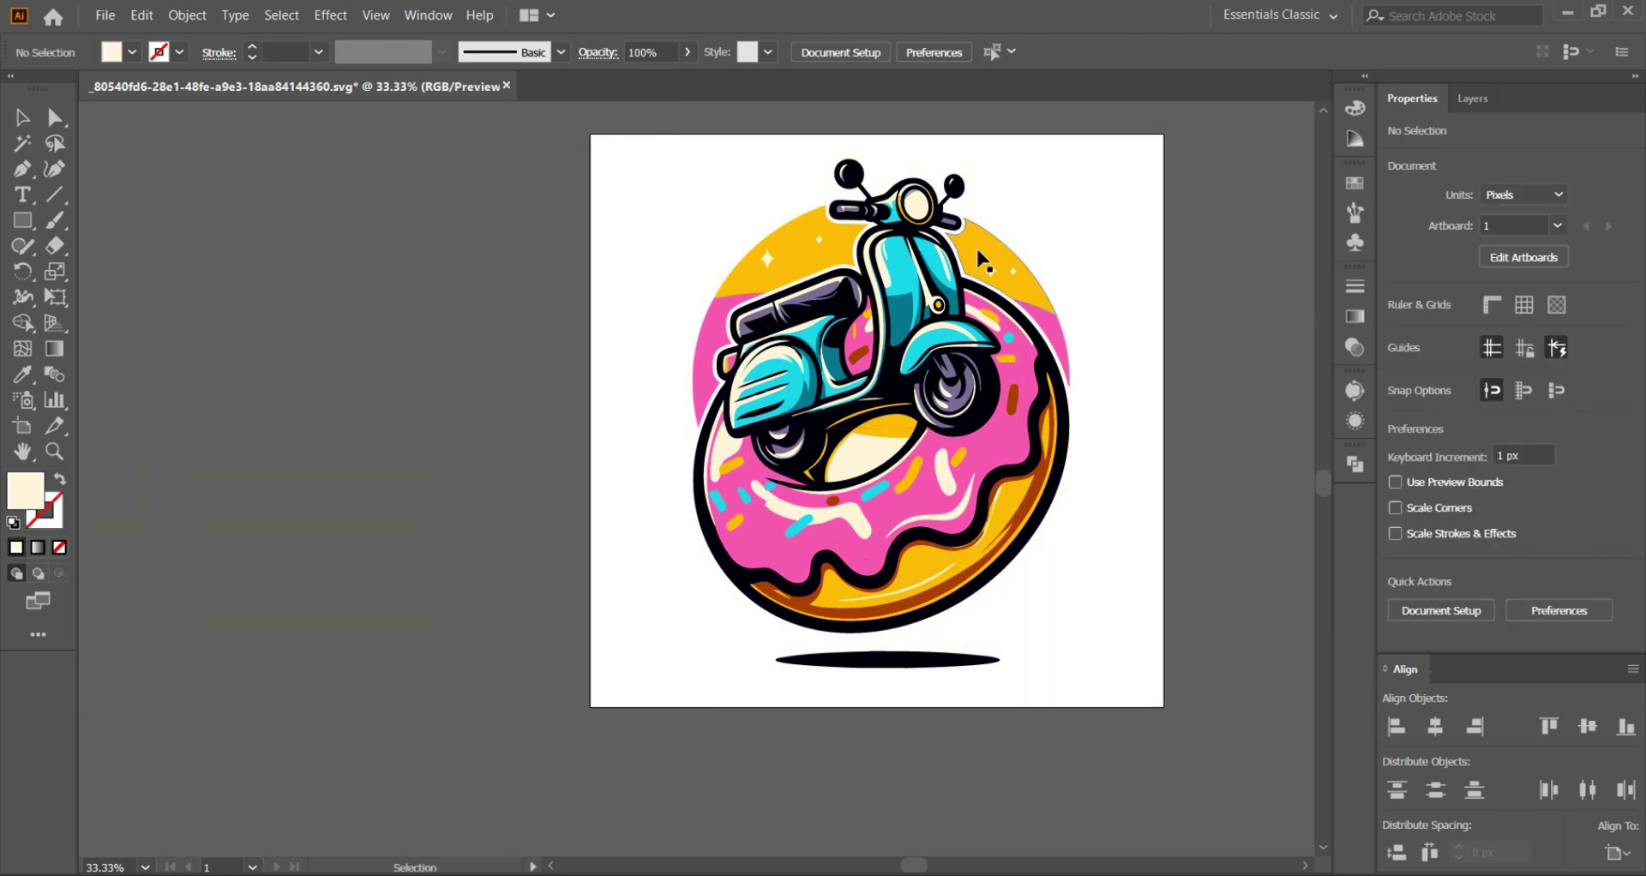
Step: Select all the artwork and move it off the artboard to the left
scroll(984, 257, "up", 3)
scroll(908, 268, "up", 2)
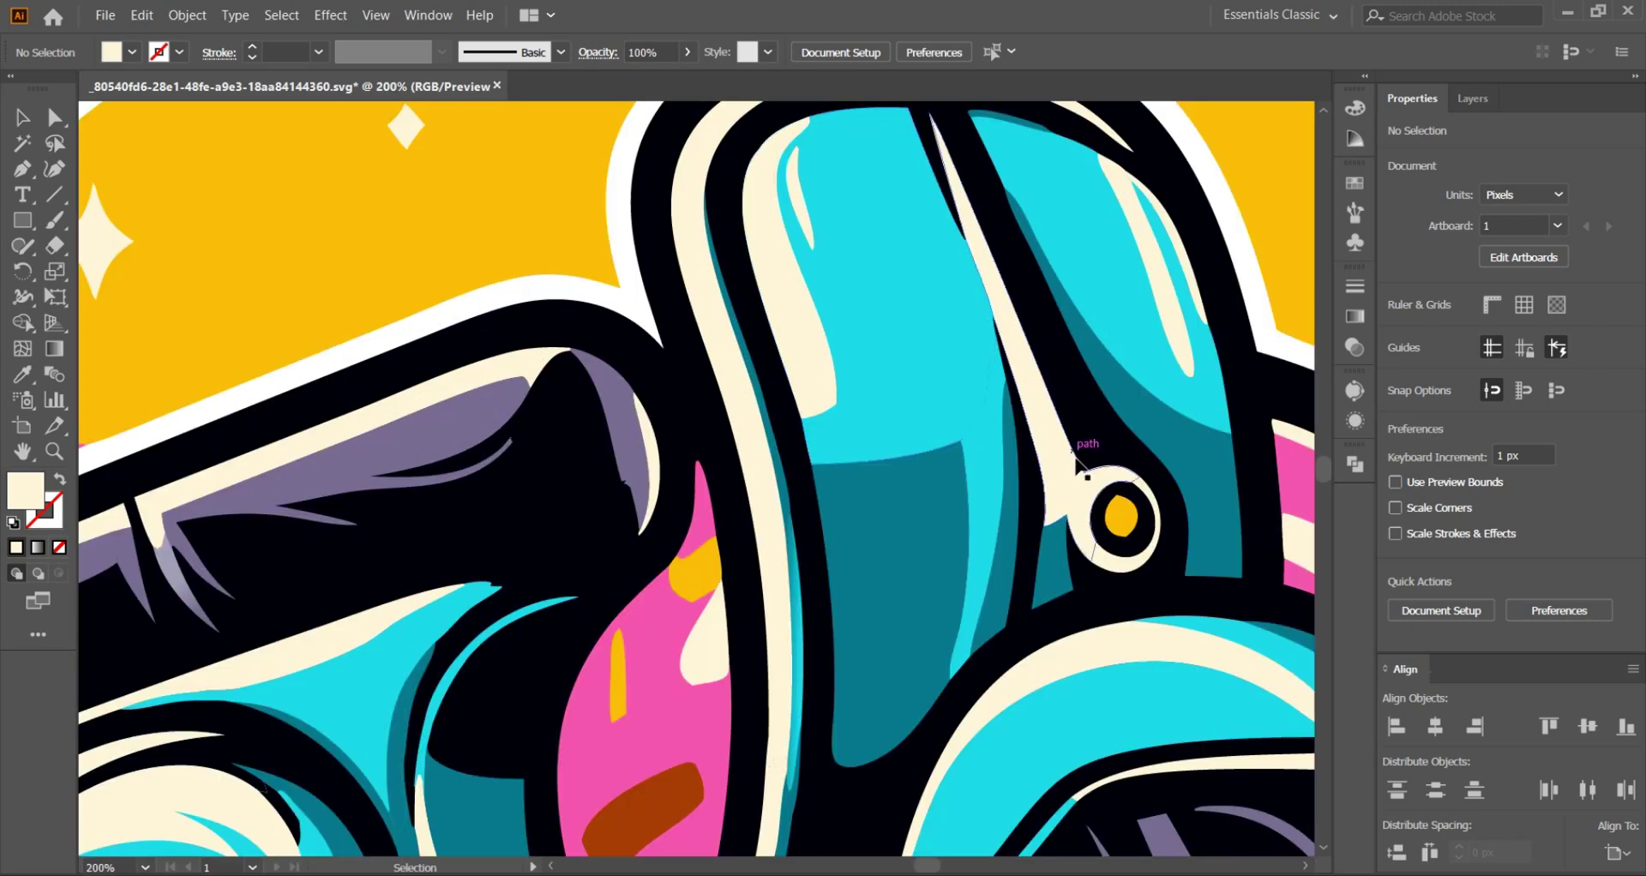
scroll(1166, 605, "down", 1)
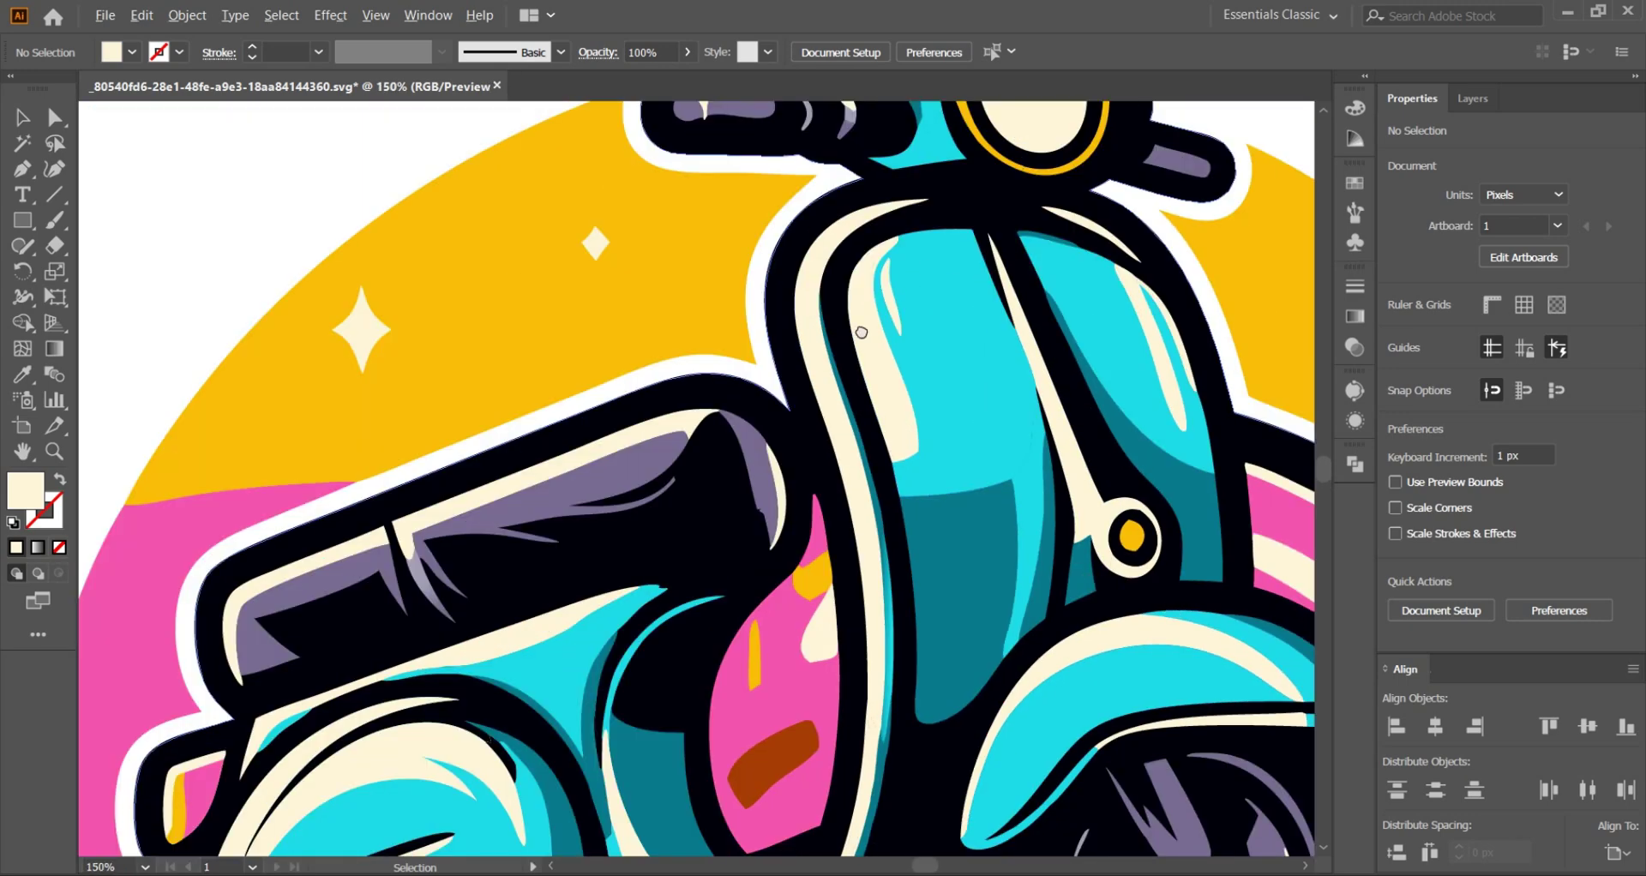
scroll(862, 332, "down", 1)
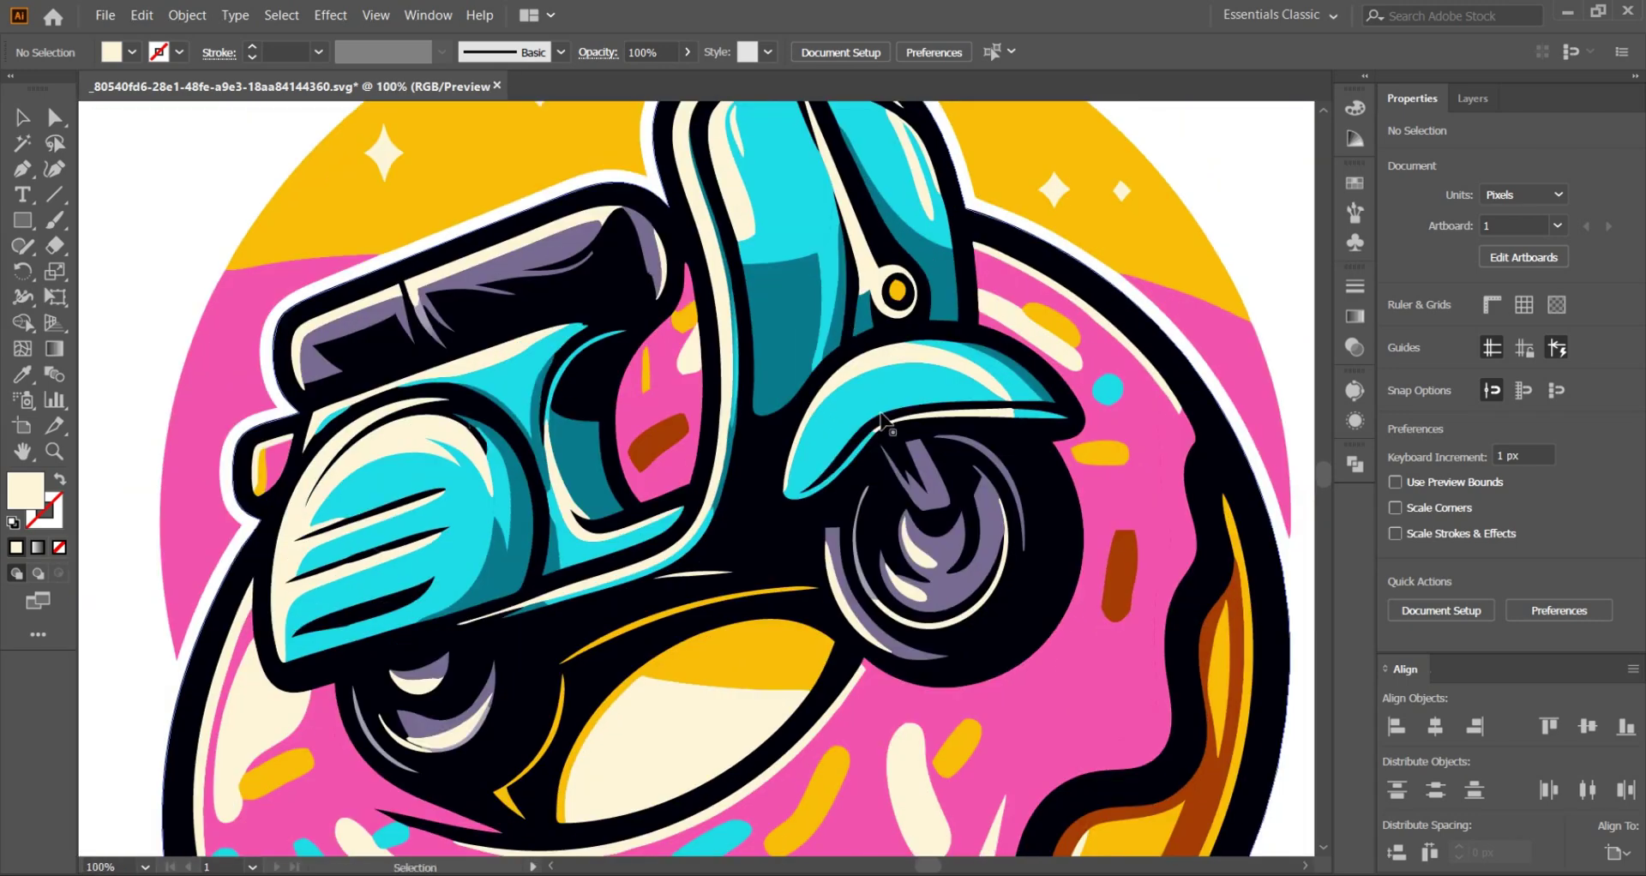
scroll(1100, 615, "down", 1)
scroll(1063, 563, "down", 1)
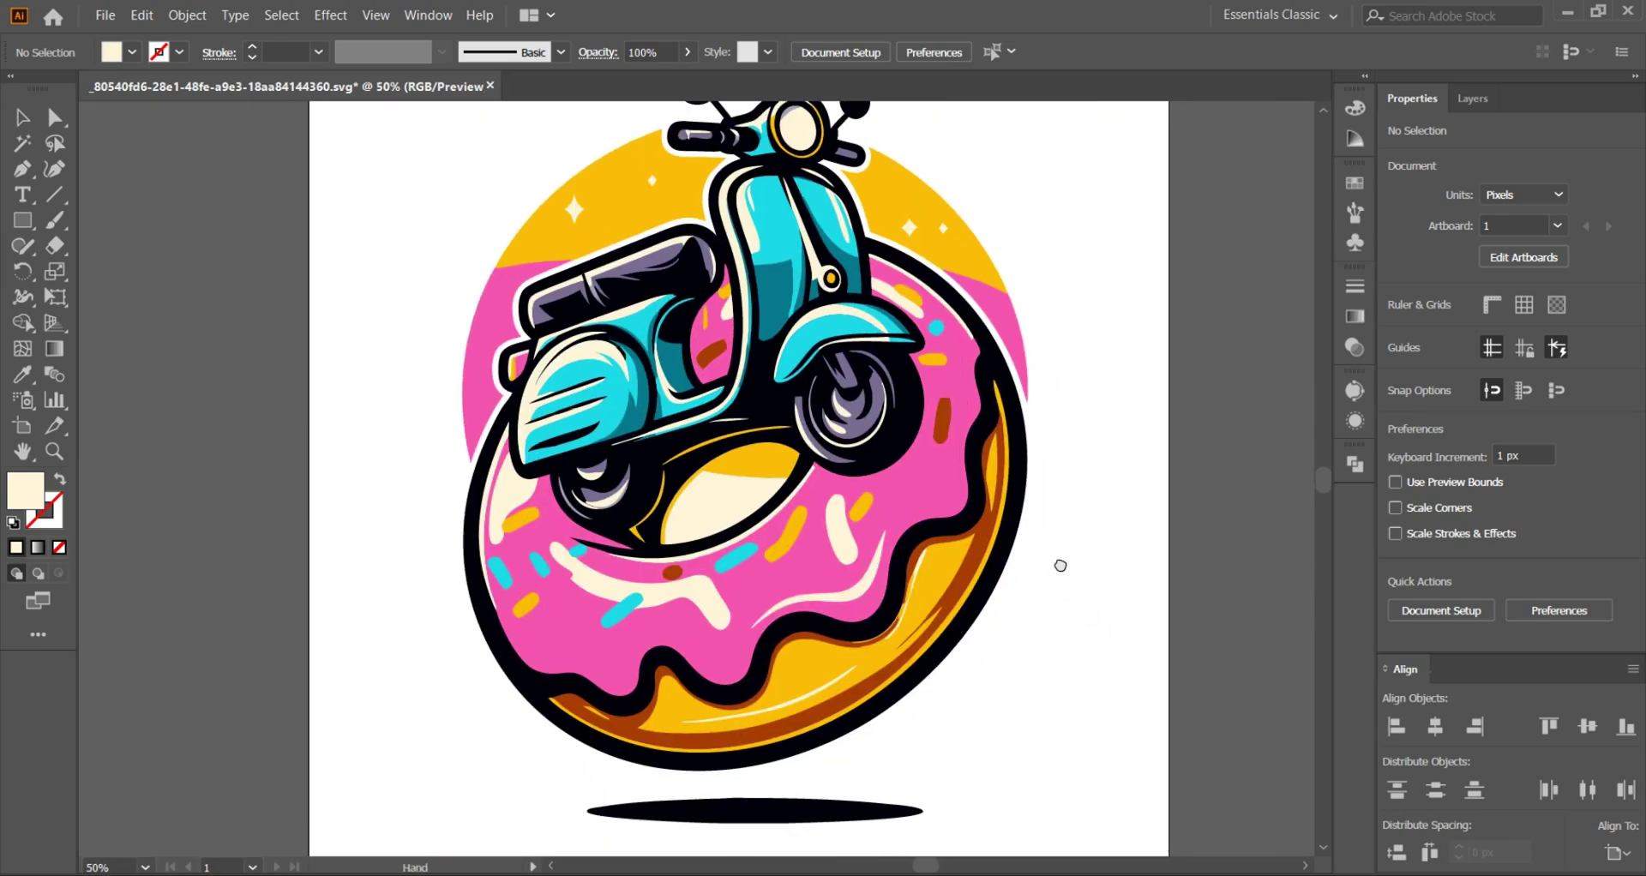
scroll(1012, 563, "down", 1)
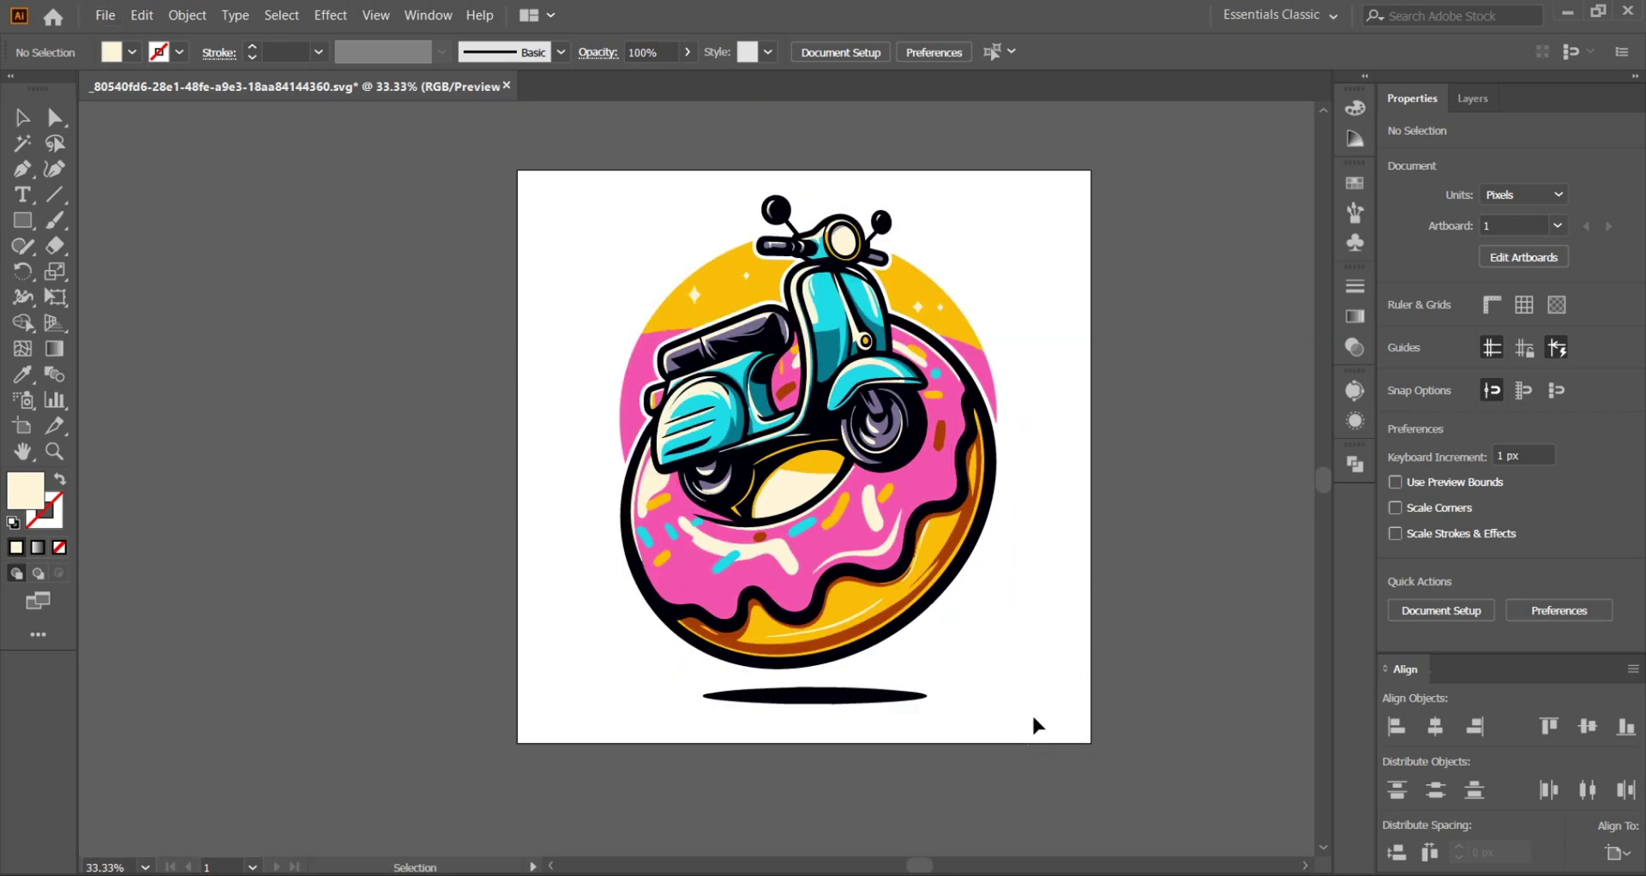
scroll(1003, 670, "up", 1)
scroll(1003, 670, "up", 2)
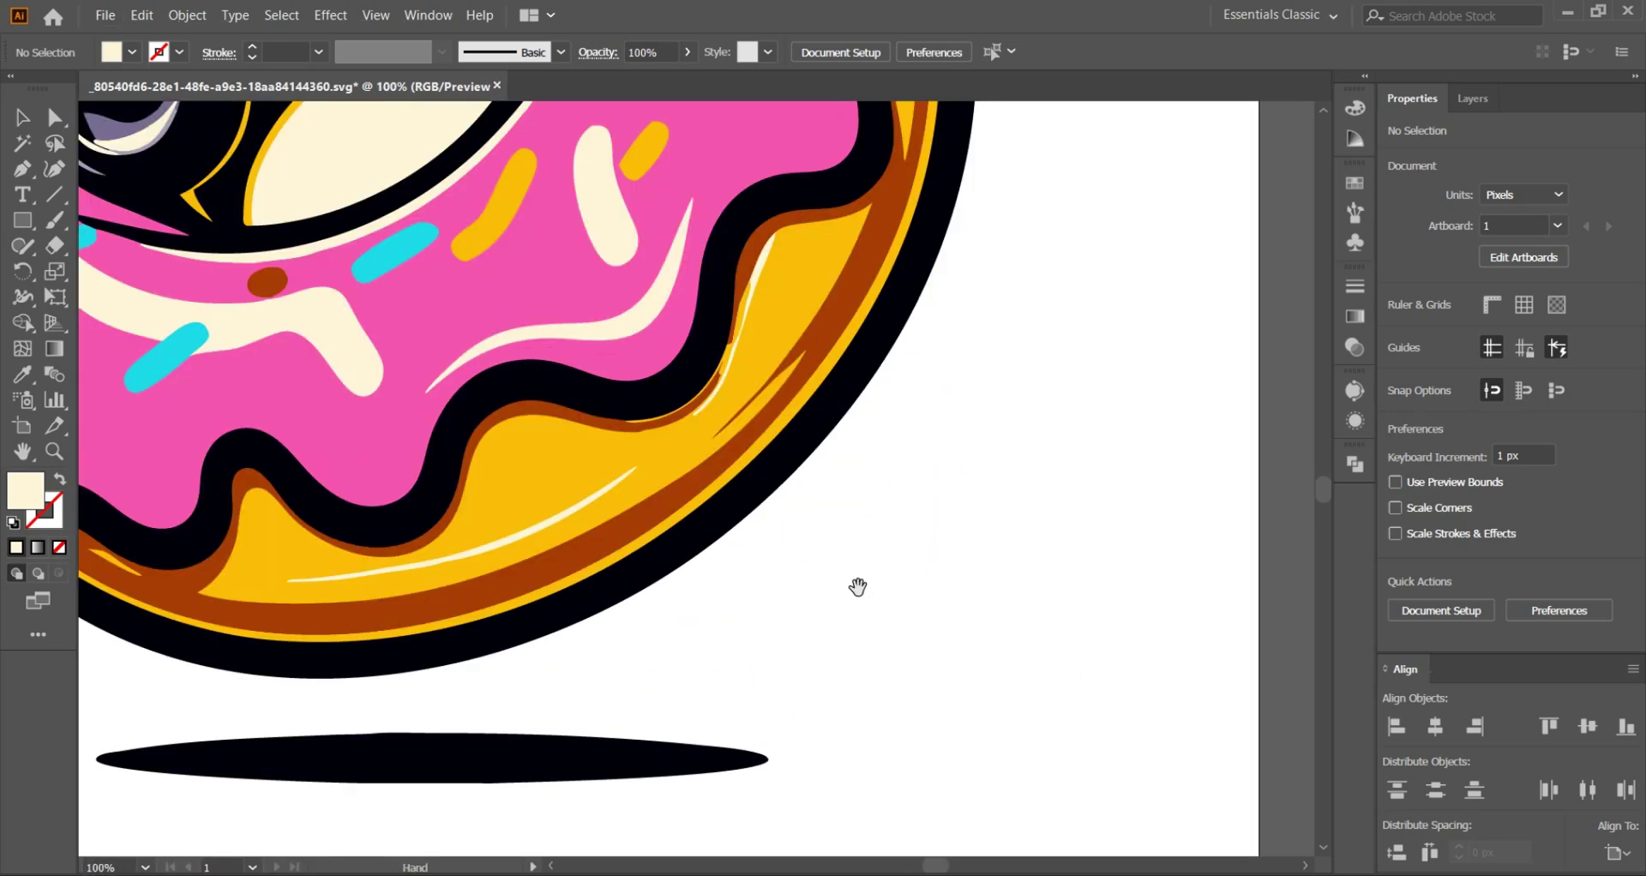
left_click_drag(857, 585, 905, 549)
scroll(917, 549, "down", 2)
scroll(917, 549, "down", 2)
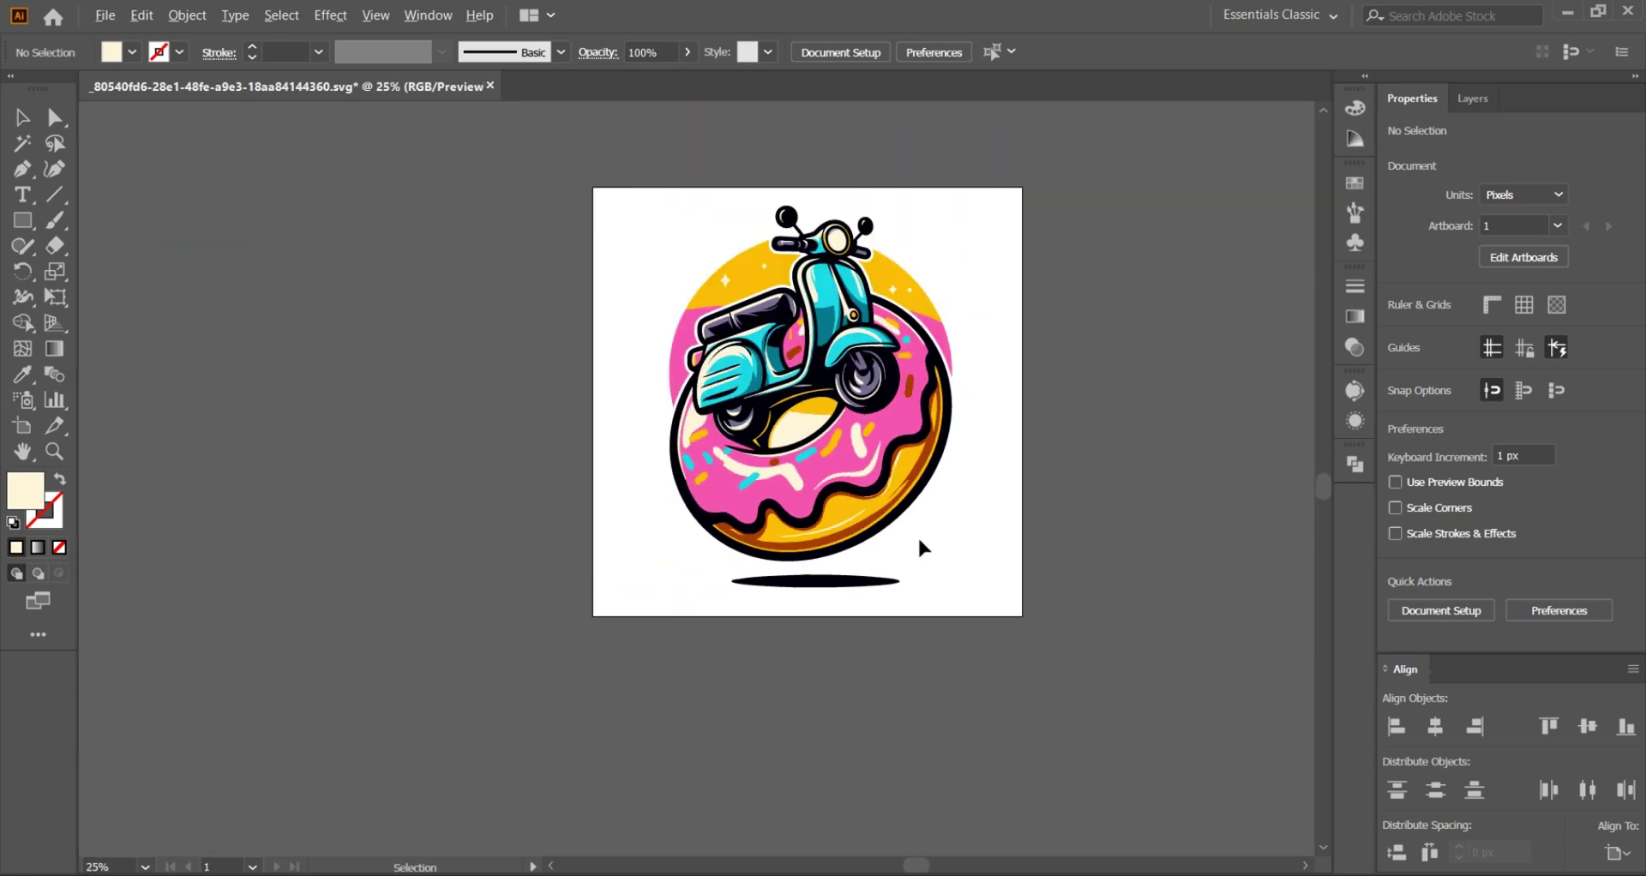
left_click_drag(1033, 671, 609, 206)
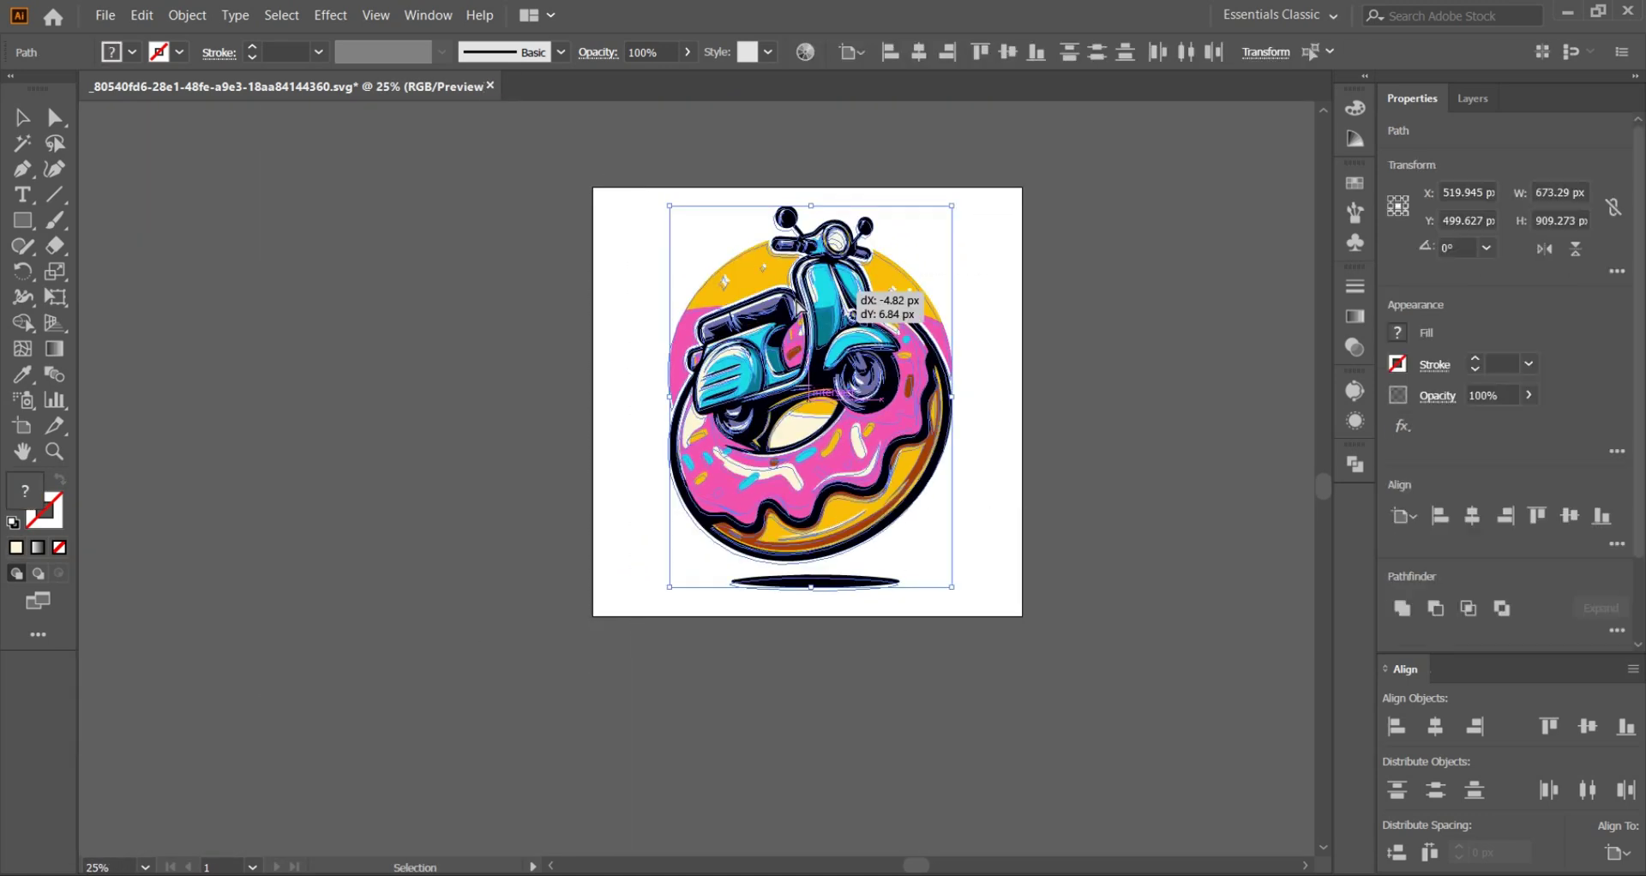
left_click_drag(819, 287, 379, 296)
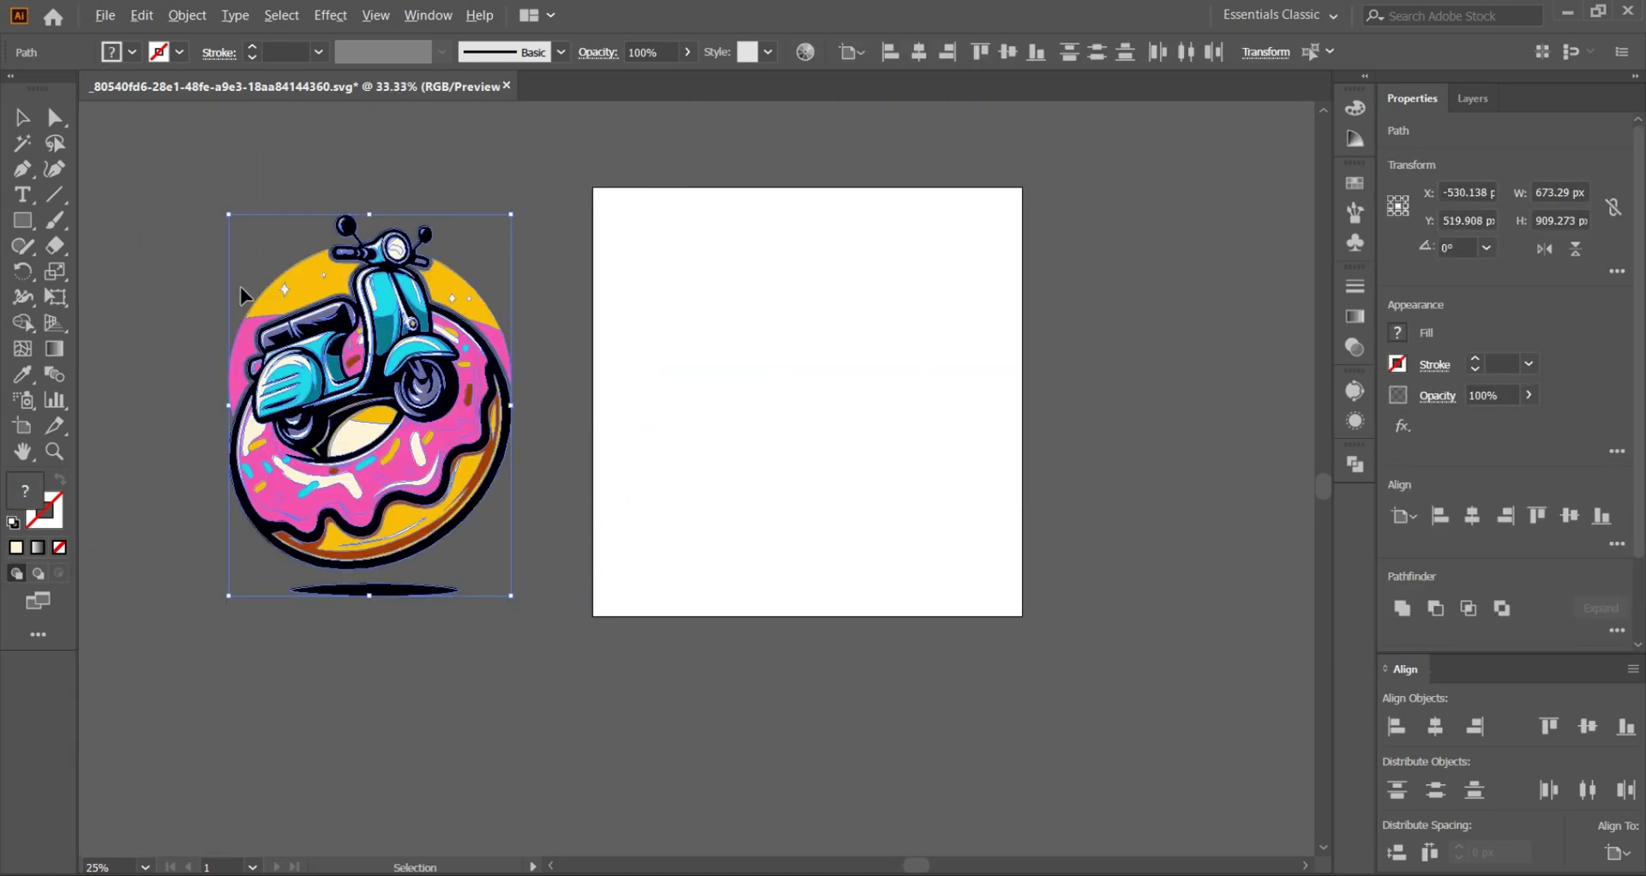
scroll(192, 287, "left", 1)
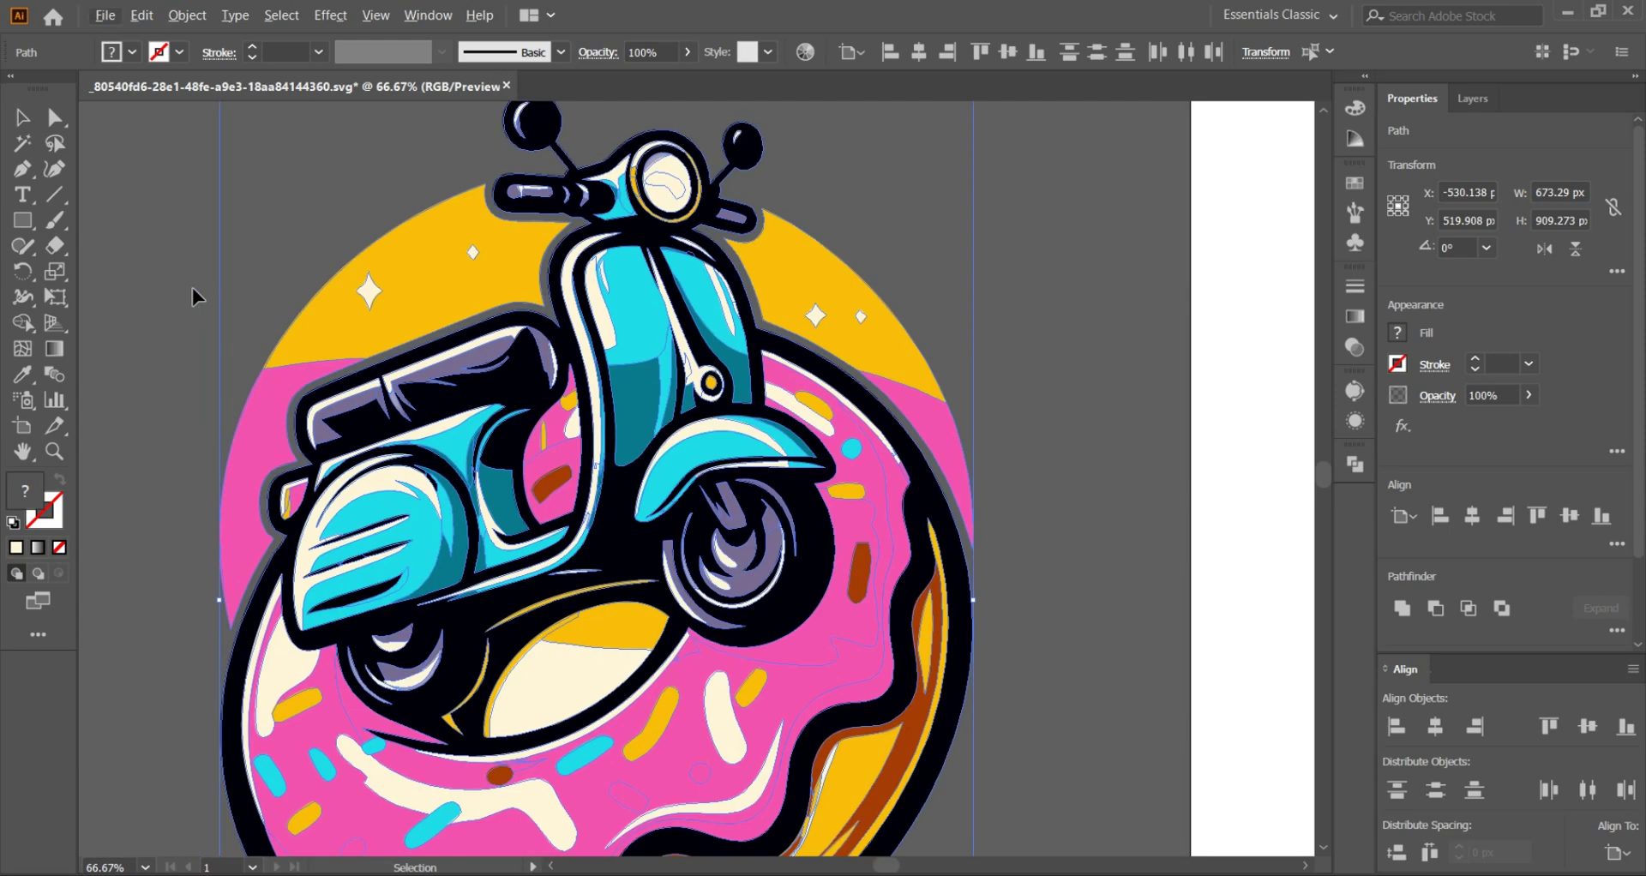
Step: Select the dark shadow ellipse beneath the donut and remove it
left_click(1070, 307)
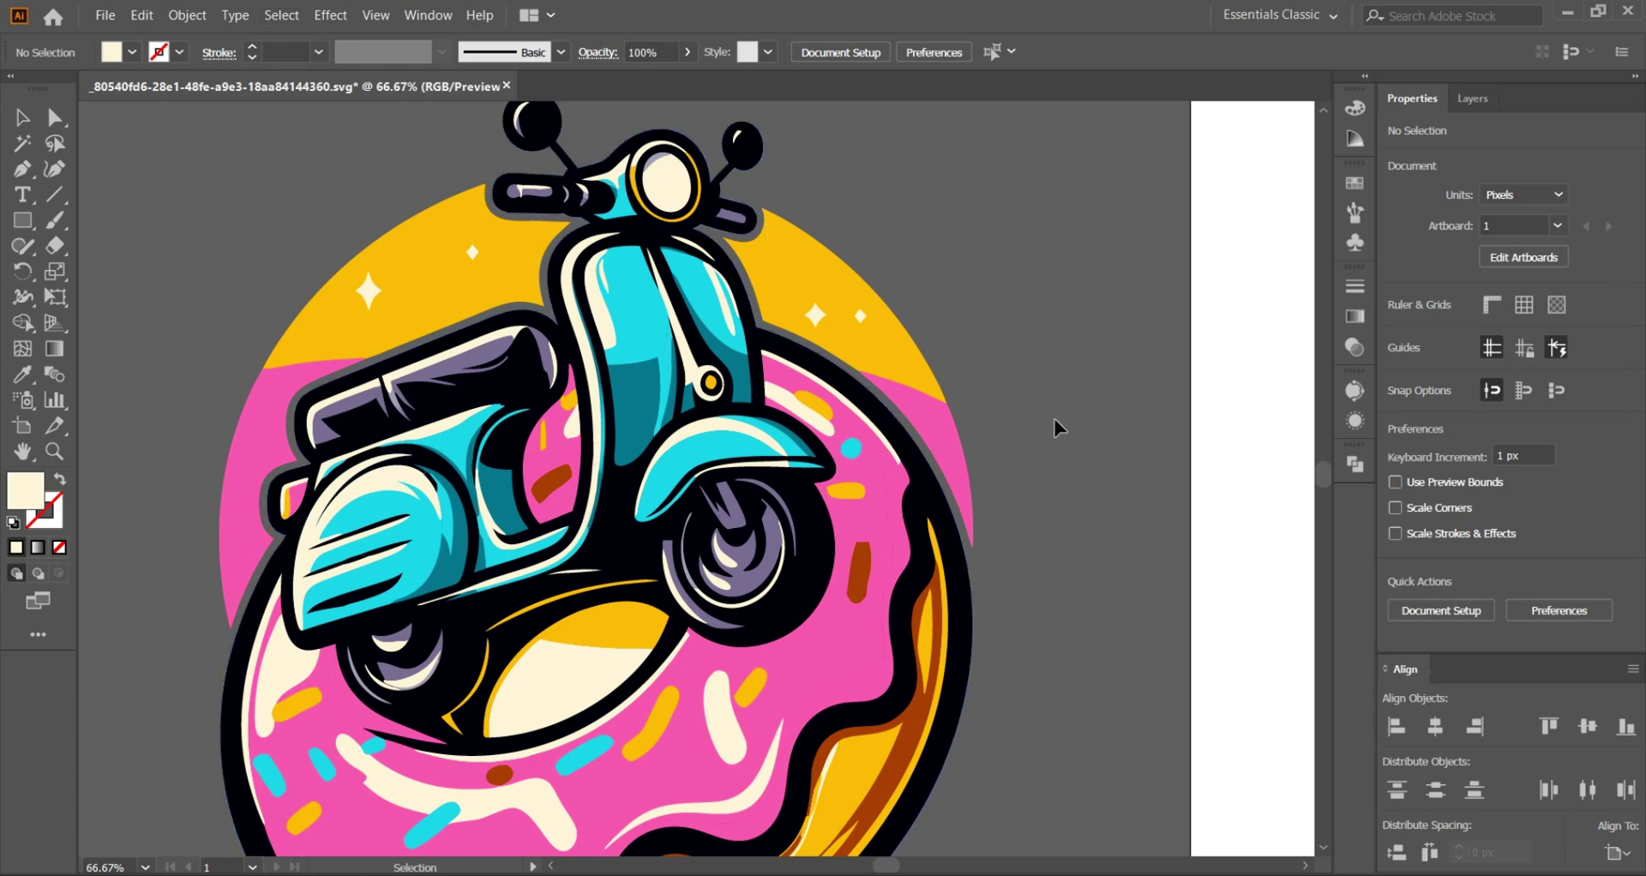
scroll(1059, 427, "down", 1, "alt")
scroll(1059, 427, "down", 1, "alt")
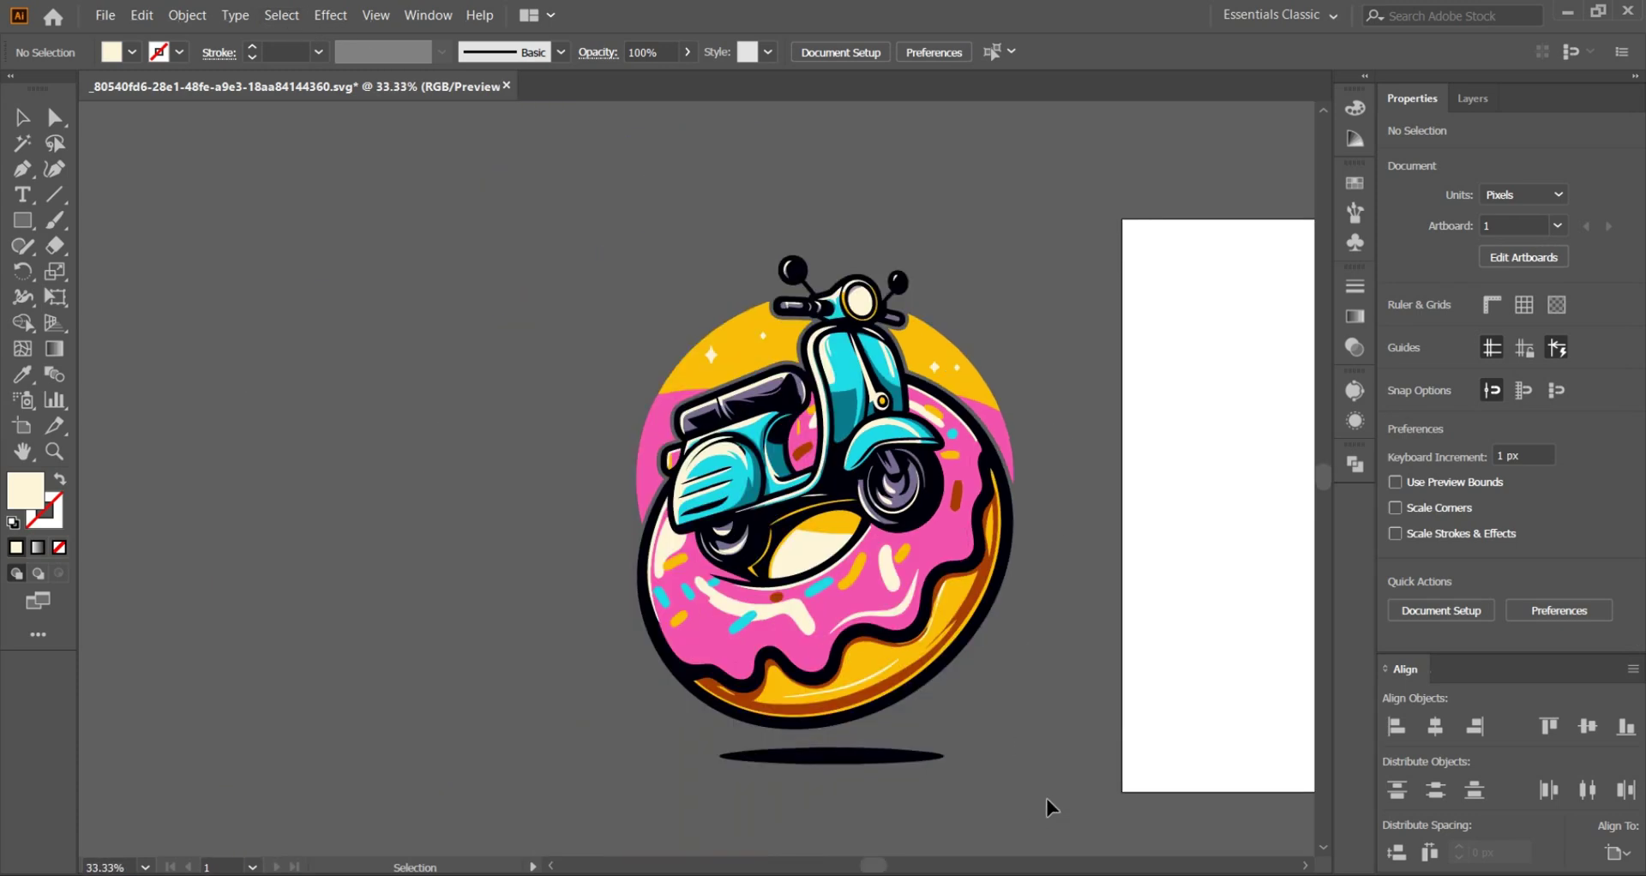
left_click(871, 756)
left_click_drag(876, 758, 864, 739)
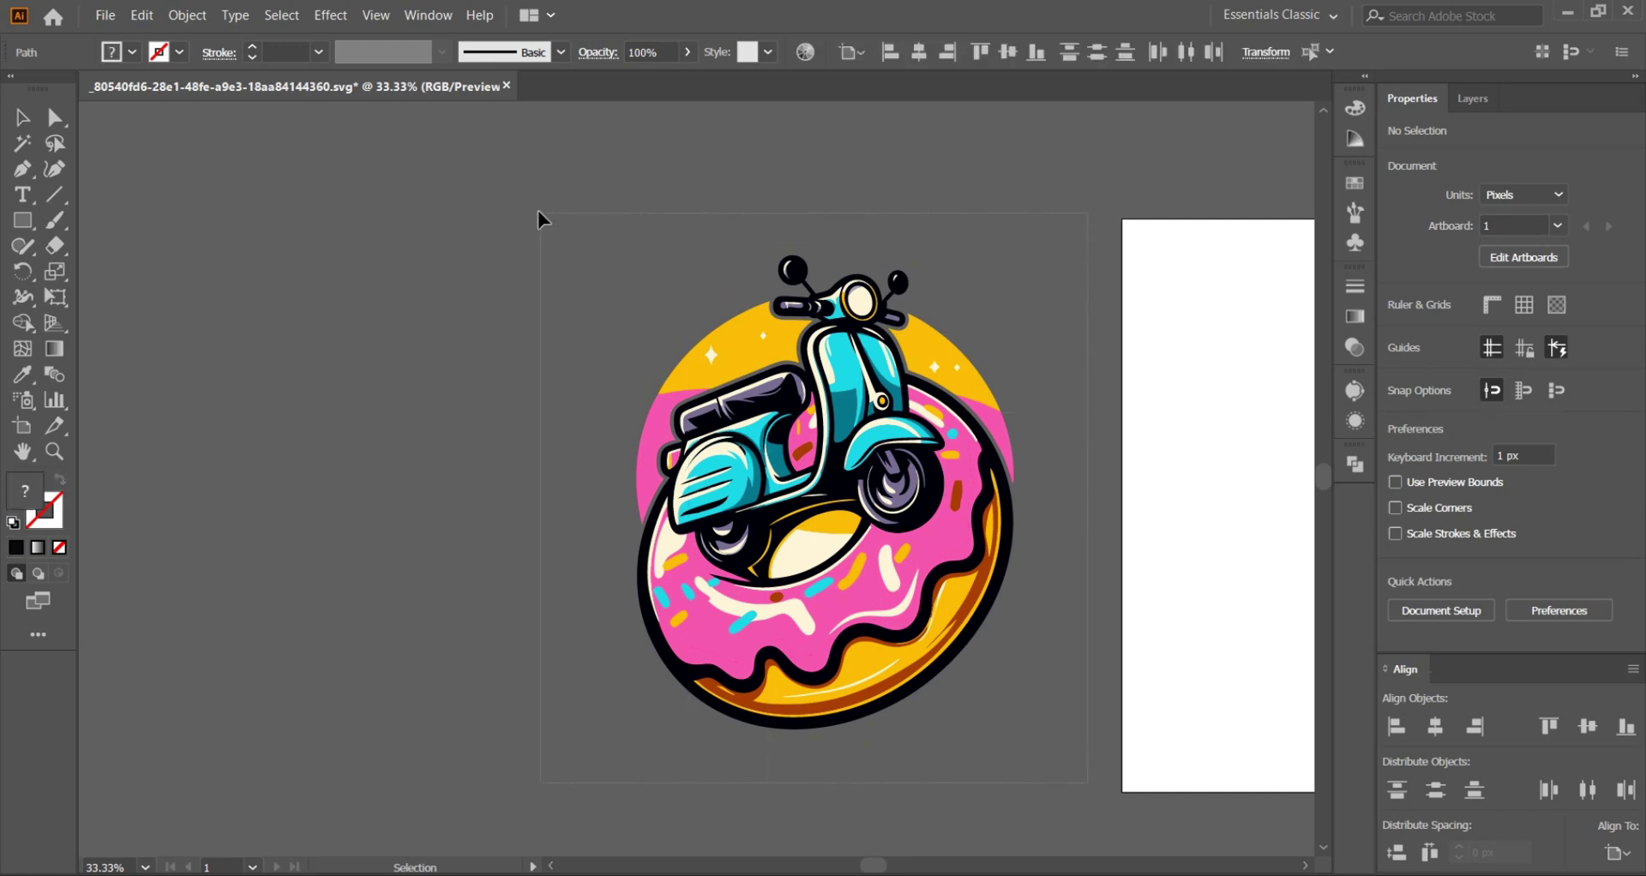
Step: Expand the whole scooter-on-donut artwork with Object > Expand and apply Pathfinder Merge
left_click(758, 331)
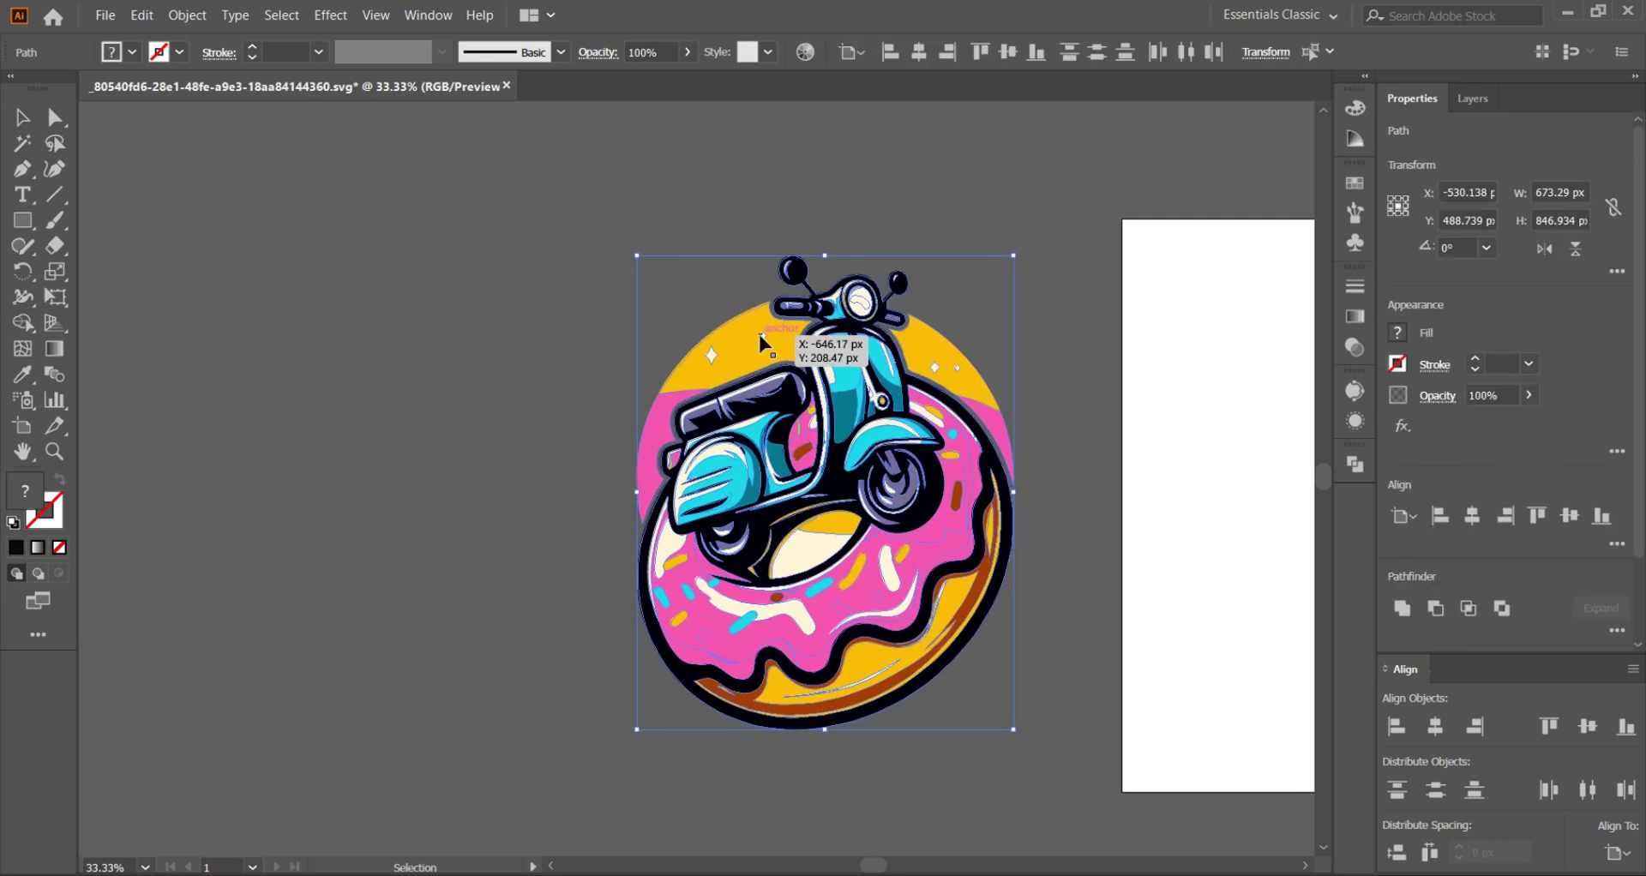
left_click(189, 15)
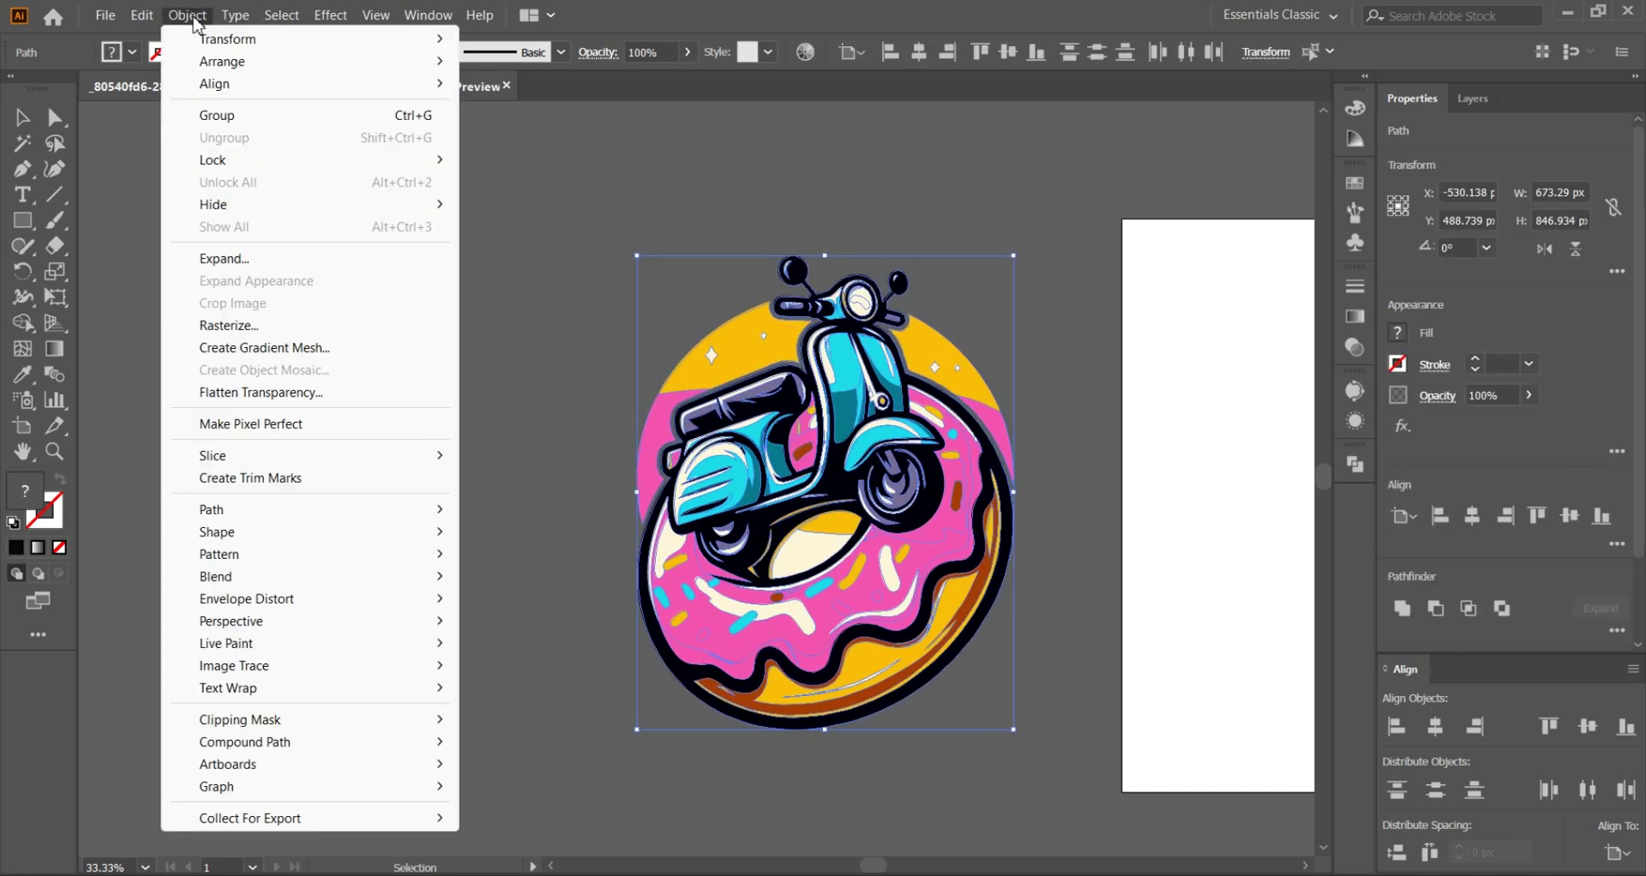
left_click(221, 258)
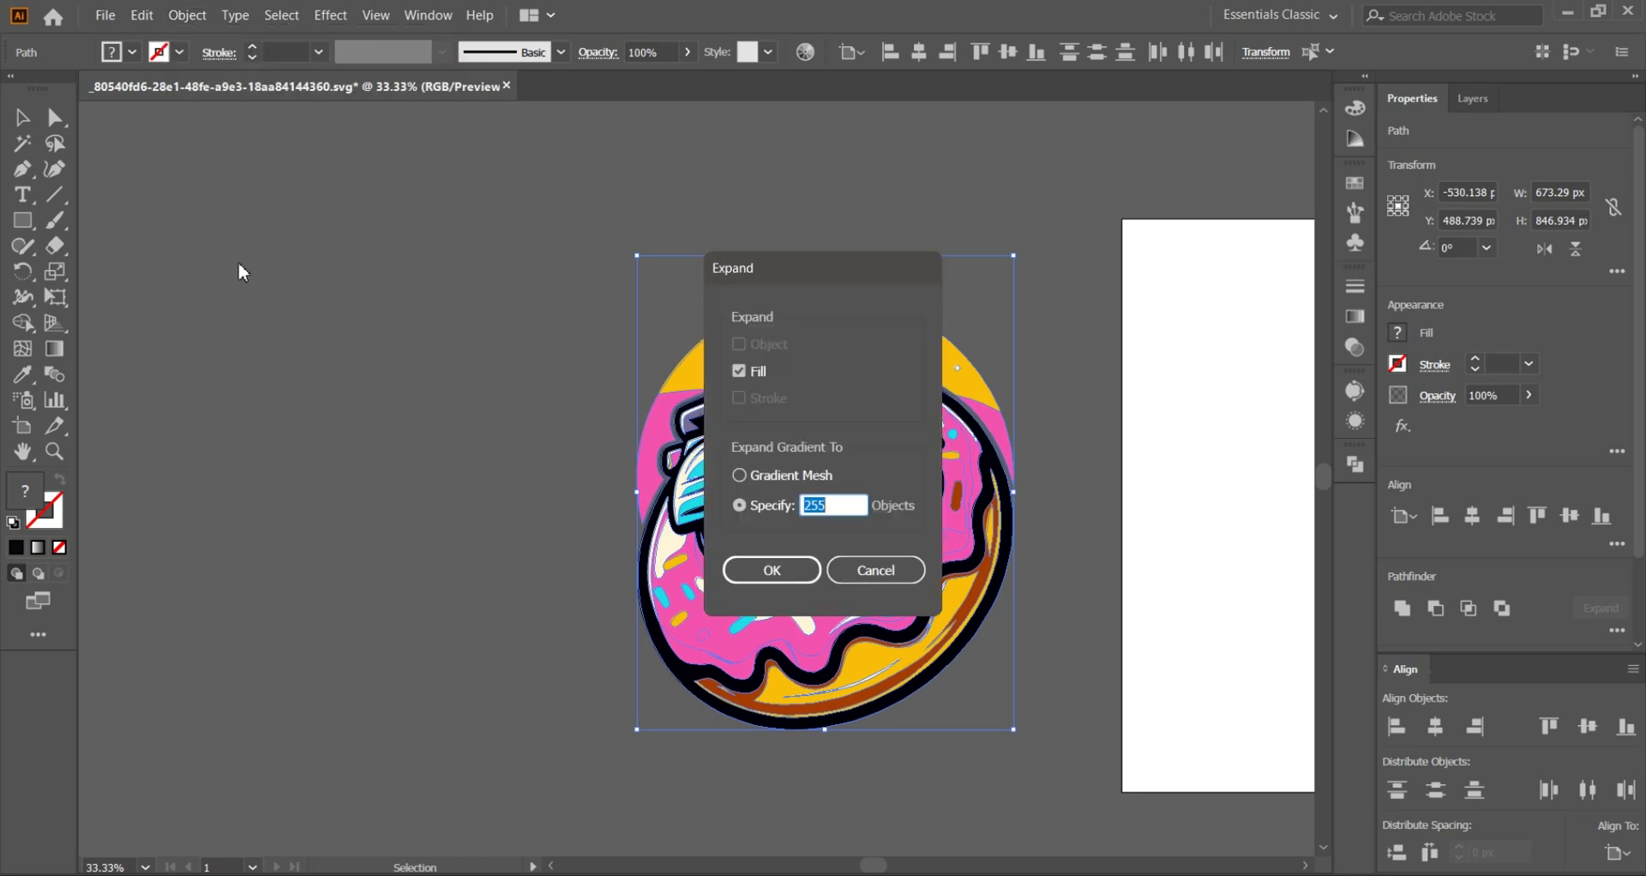
left_click(771, 570)
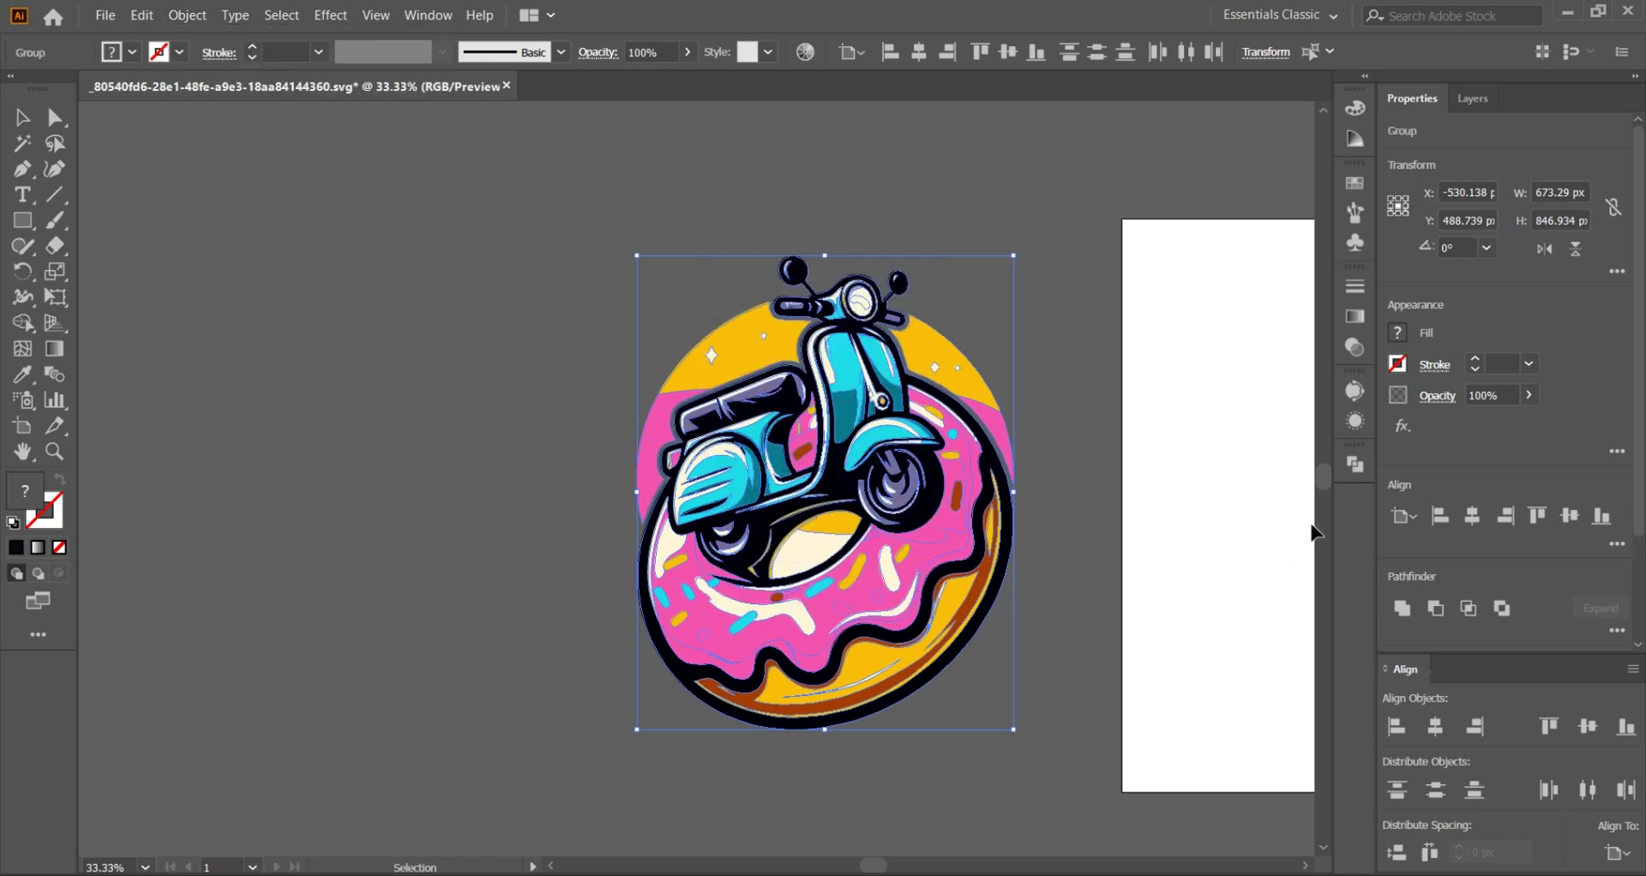
left_click(1357, 466)
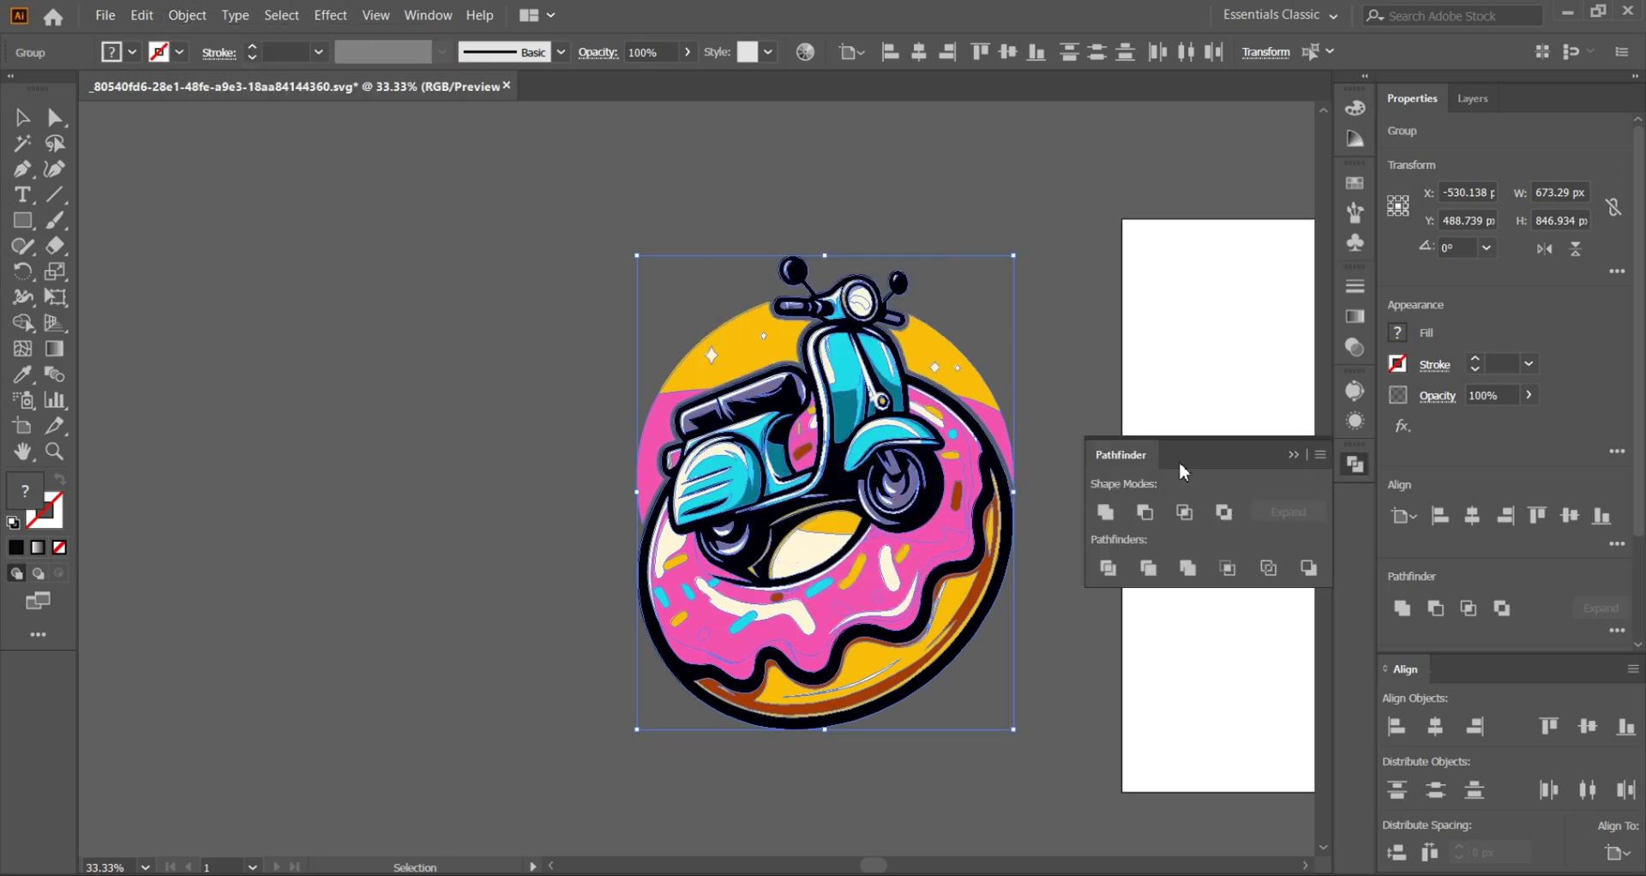
left_click(1188, 570)
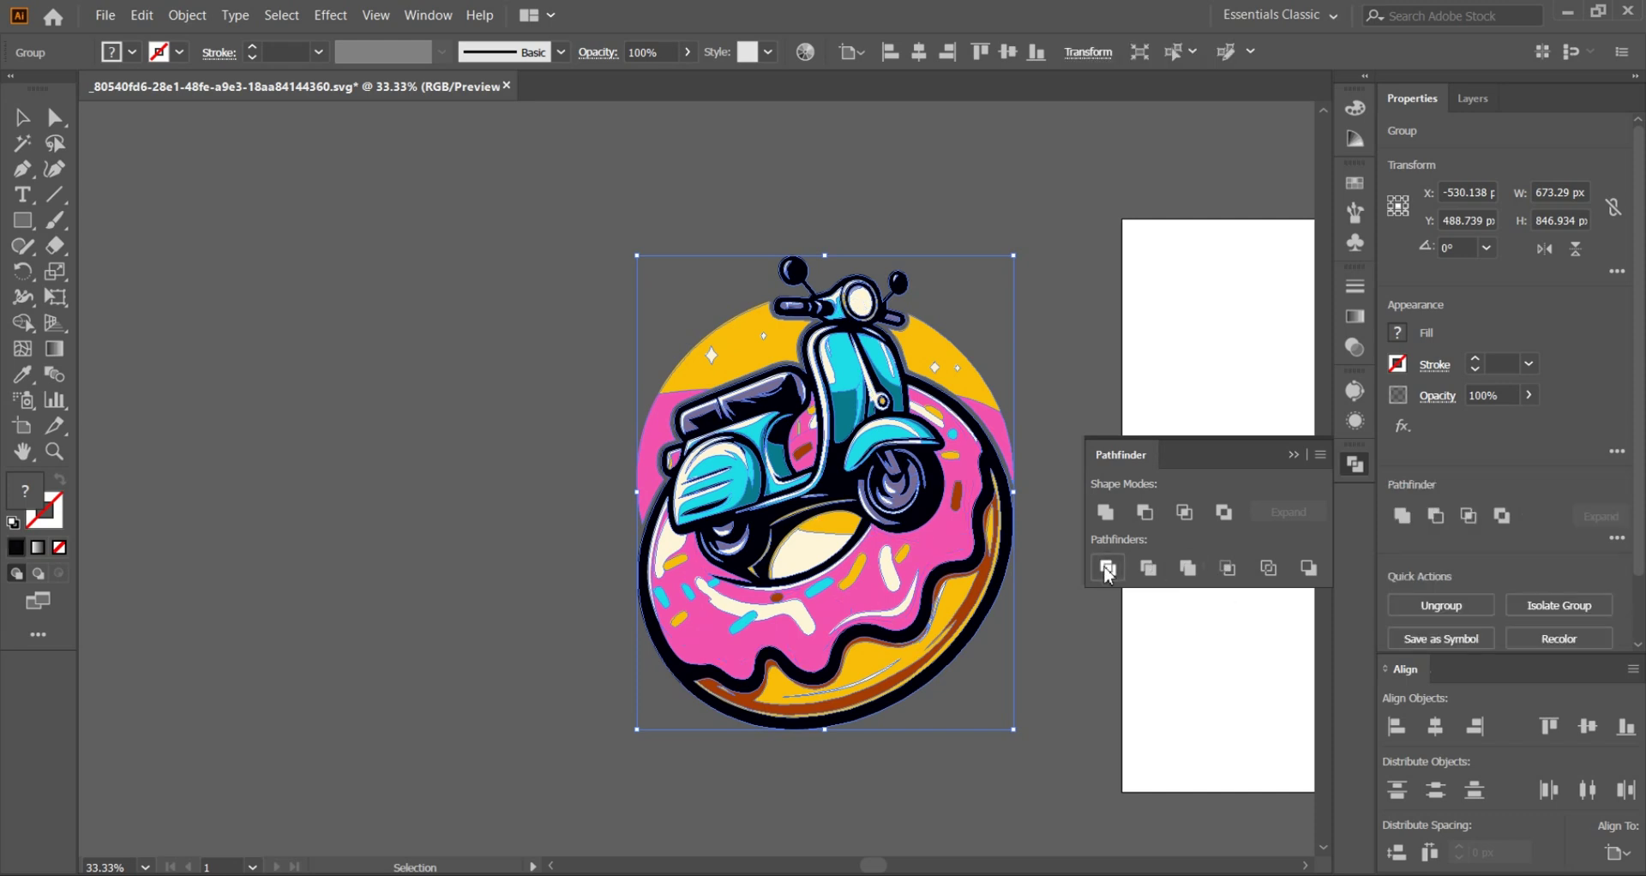
Step: Move the merged group up and left, then ungroup it
left_click_drag(974, 536, 769, 447)
right_click(768, 447)
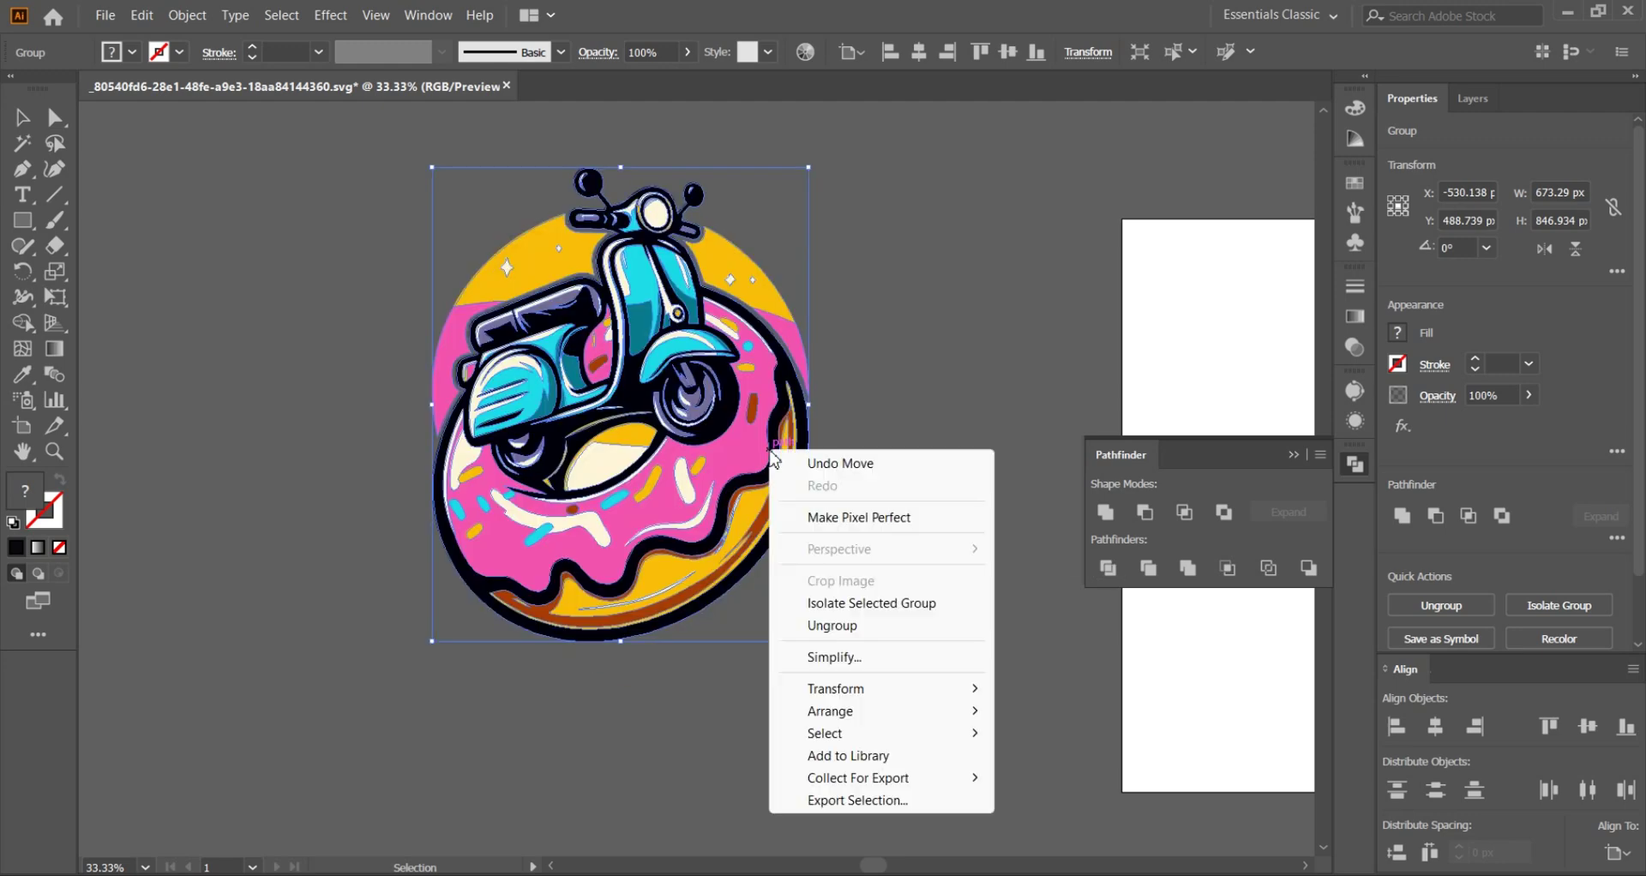
left_click(855, 625)
left_click(846, 464)
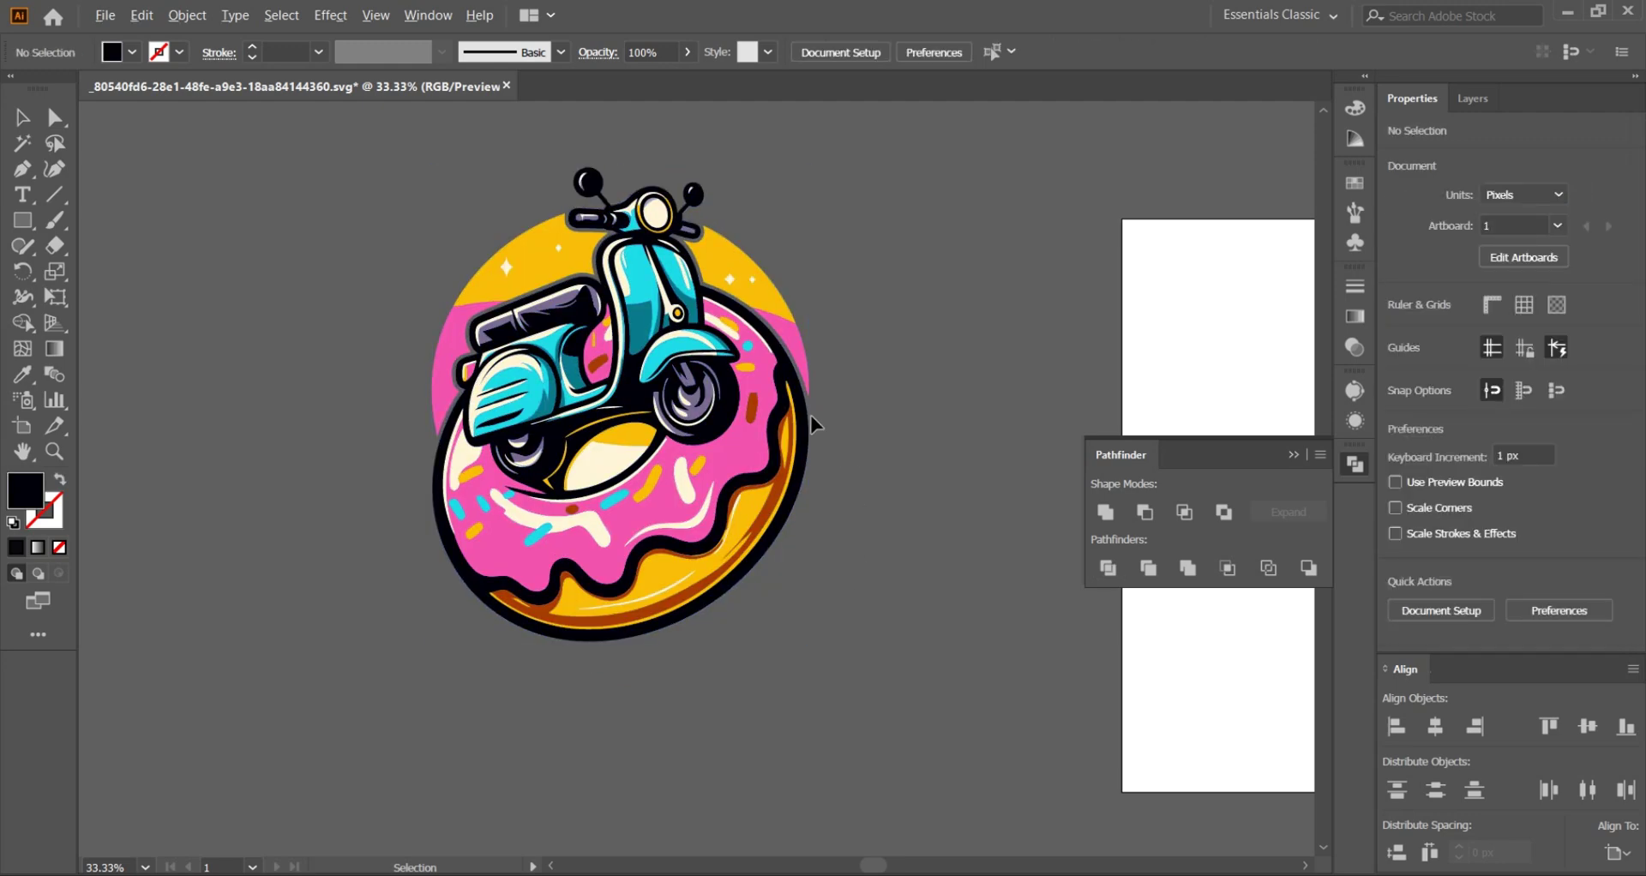
Step: Test-move a black edge piece and a pink sliver, undoing each move
scroll(810, 415, "up", 1)
left_click_drag(810, 415, 920, 508)
key("ctrl+z")
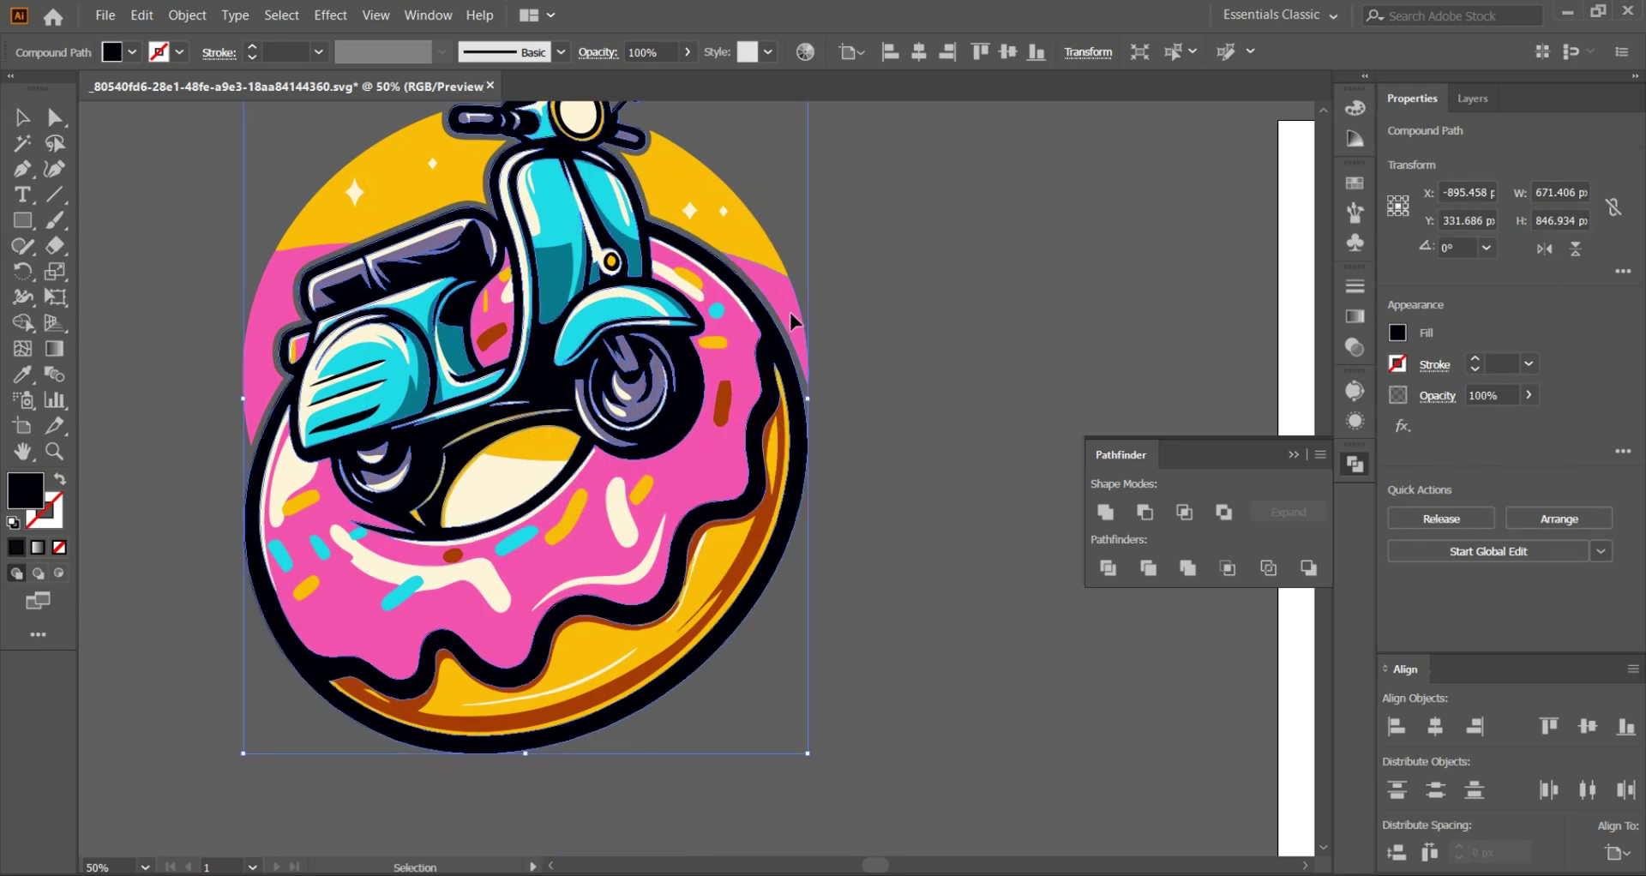
left_click_drag(791, 319, 871, 346)
key("ctrl+z")
Step: Zoom in on the donut's orange band near the stray cream sliver
left_click(902, 334)
scroll(813, 450, "up", 1)
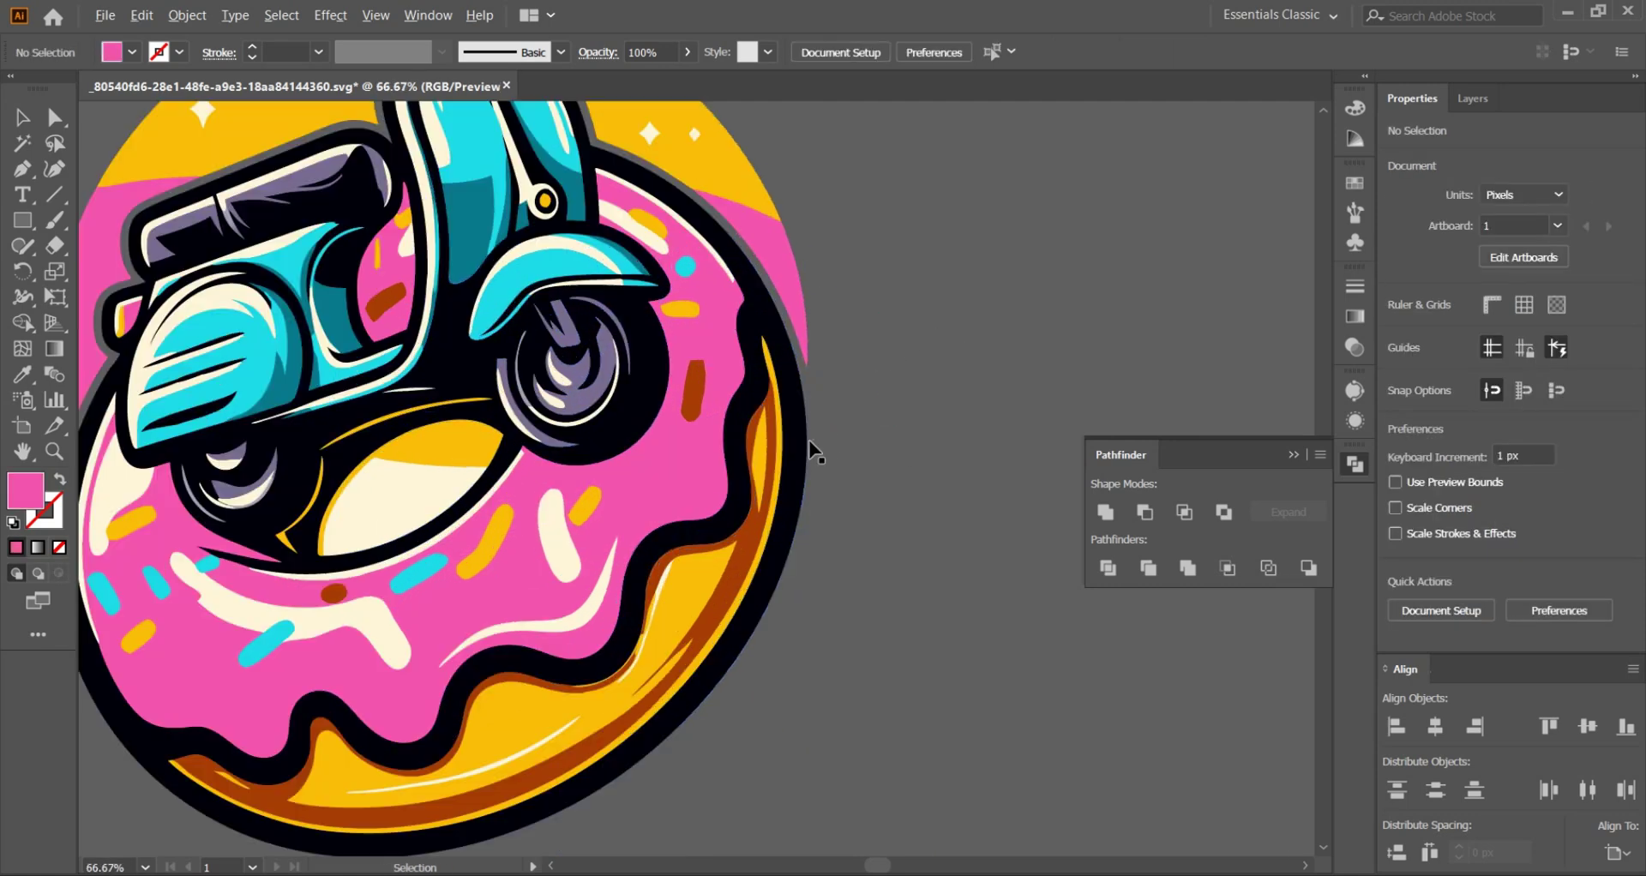
scroll(810, 444, "up", 1)
scroll(966, 290, "up", 1)
scroll(857, 429, "up", 1)
scroll(746, 557, "up", 1)
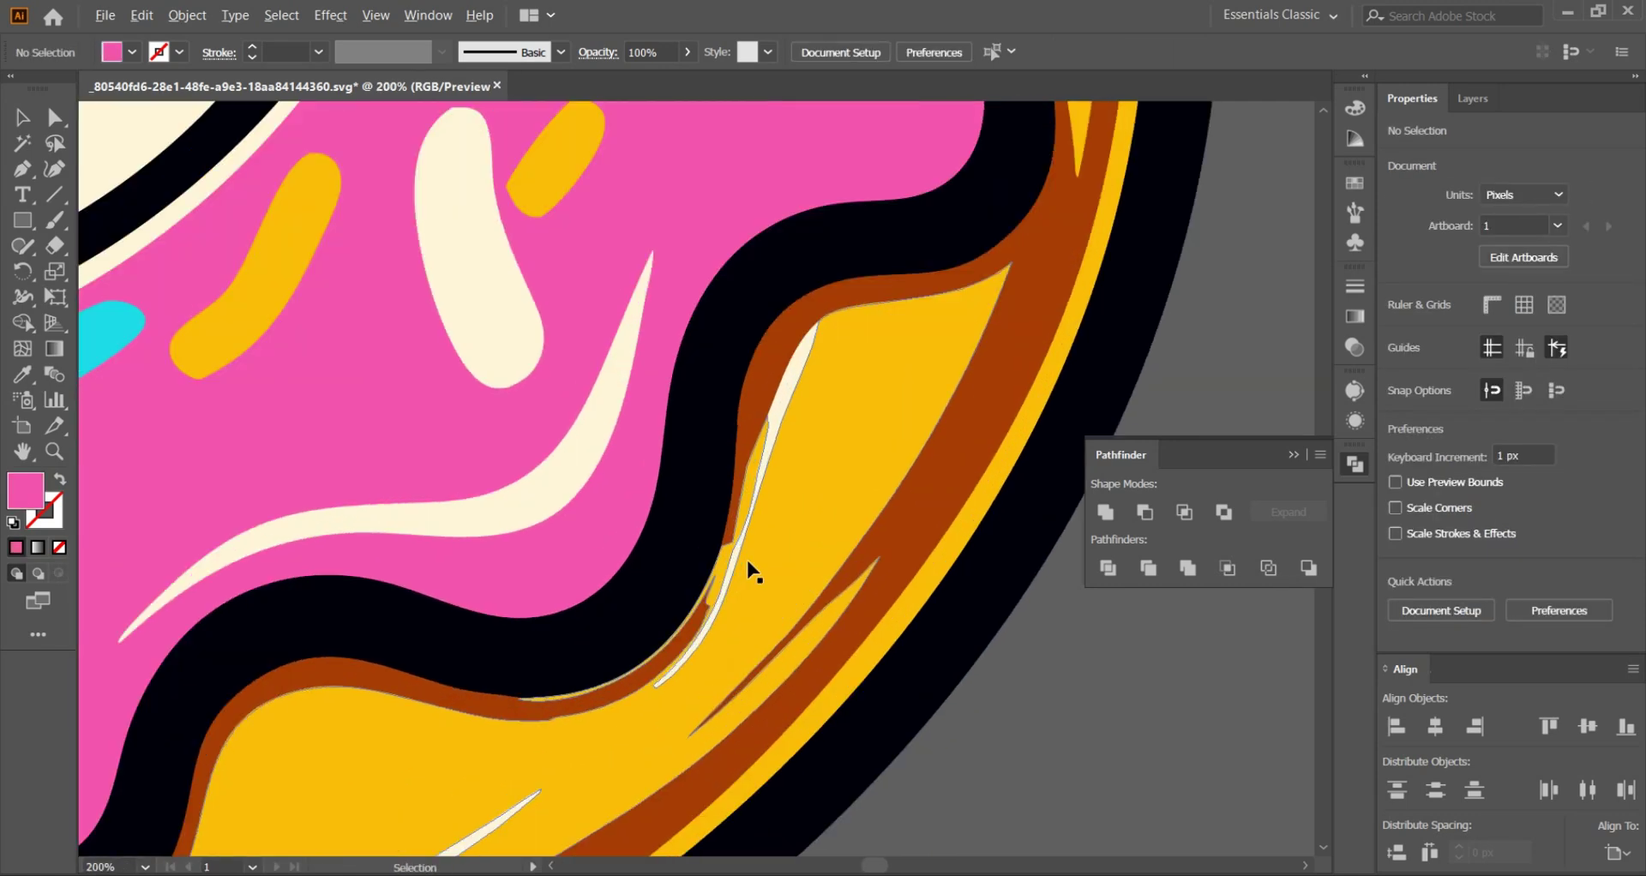
scroll(742, 531, "up", 2)
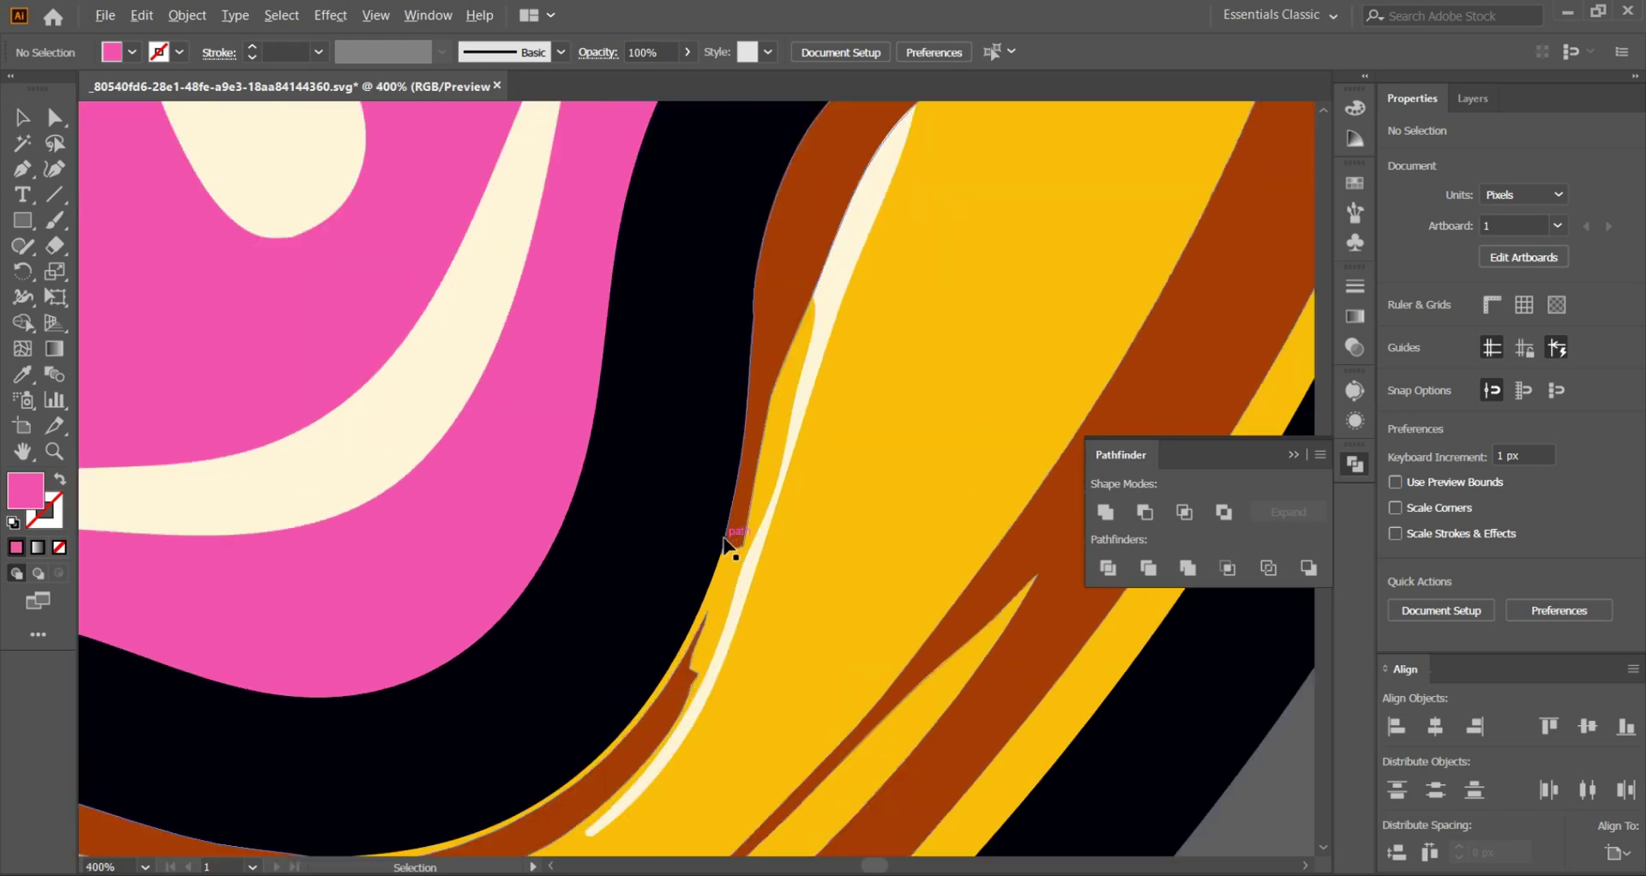
left_click(781, 403)
Step: Give the cream sliver the band's yellow using the Eyedropper, then deselect
scroll(781, 404, "down", 2)
scroll(781, 404, "down", 1)
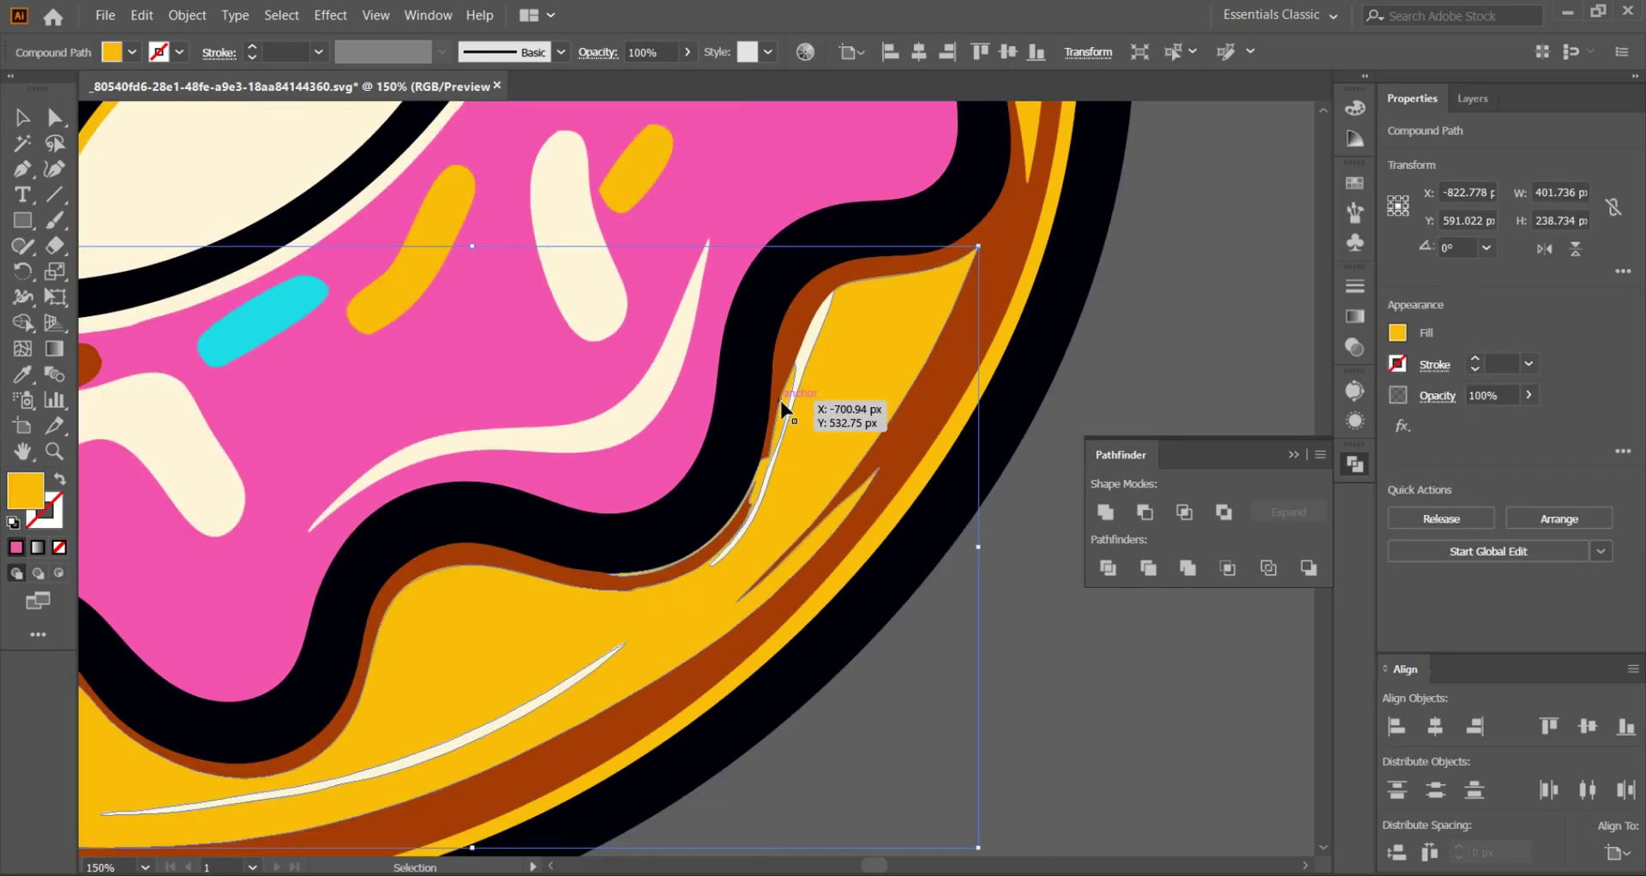
scroll(784, 400, "up", 1)
left_click(823, 322)
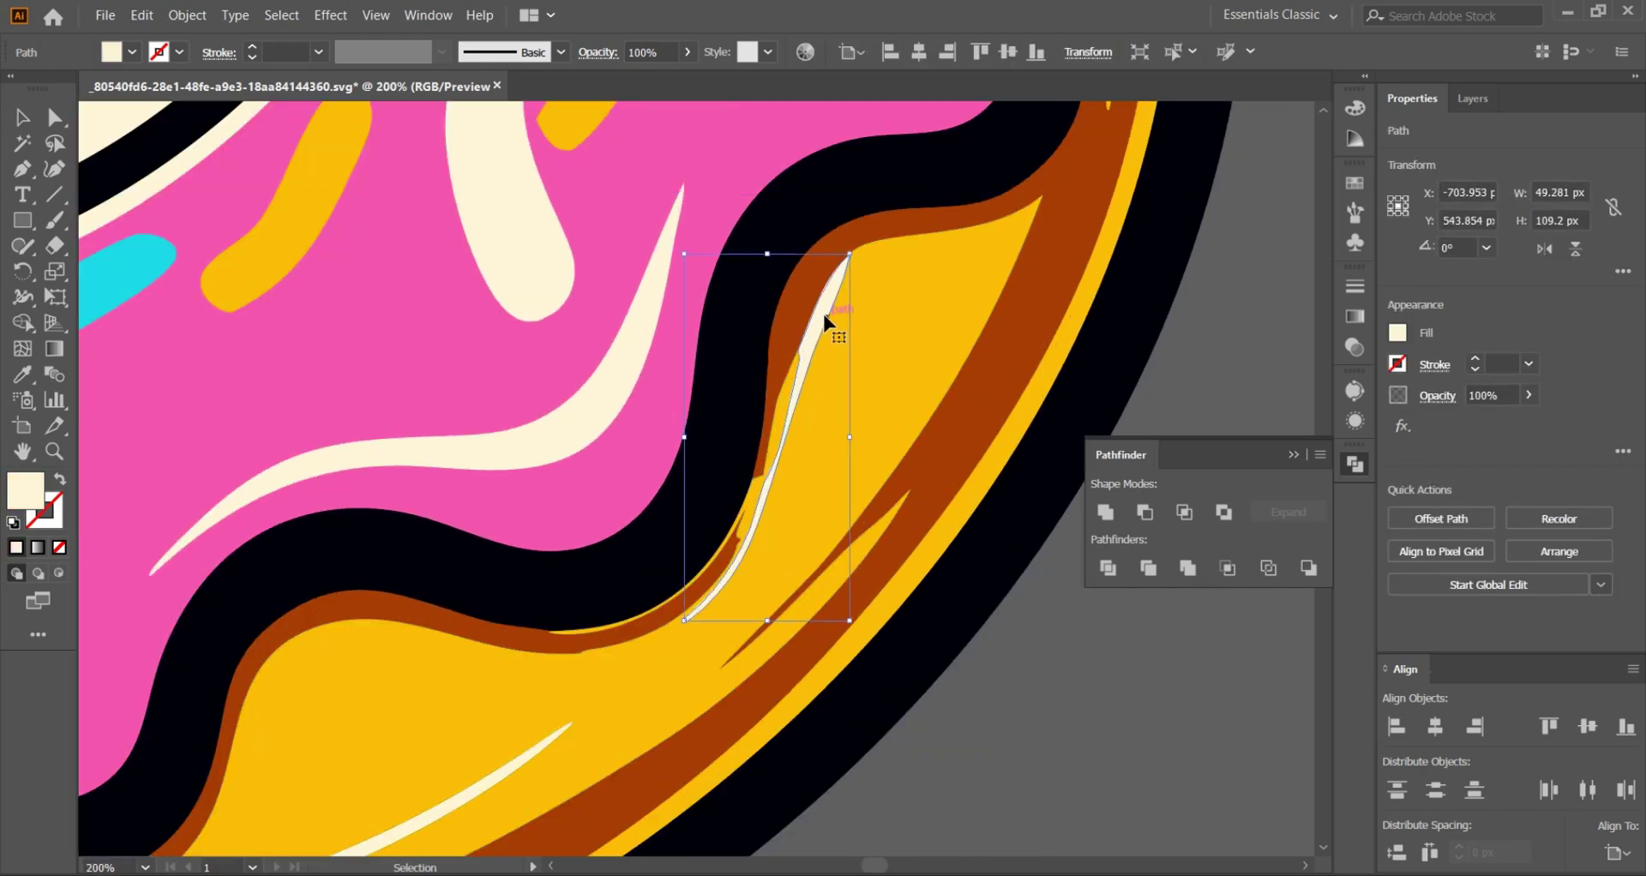
key("i")
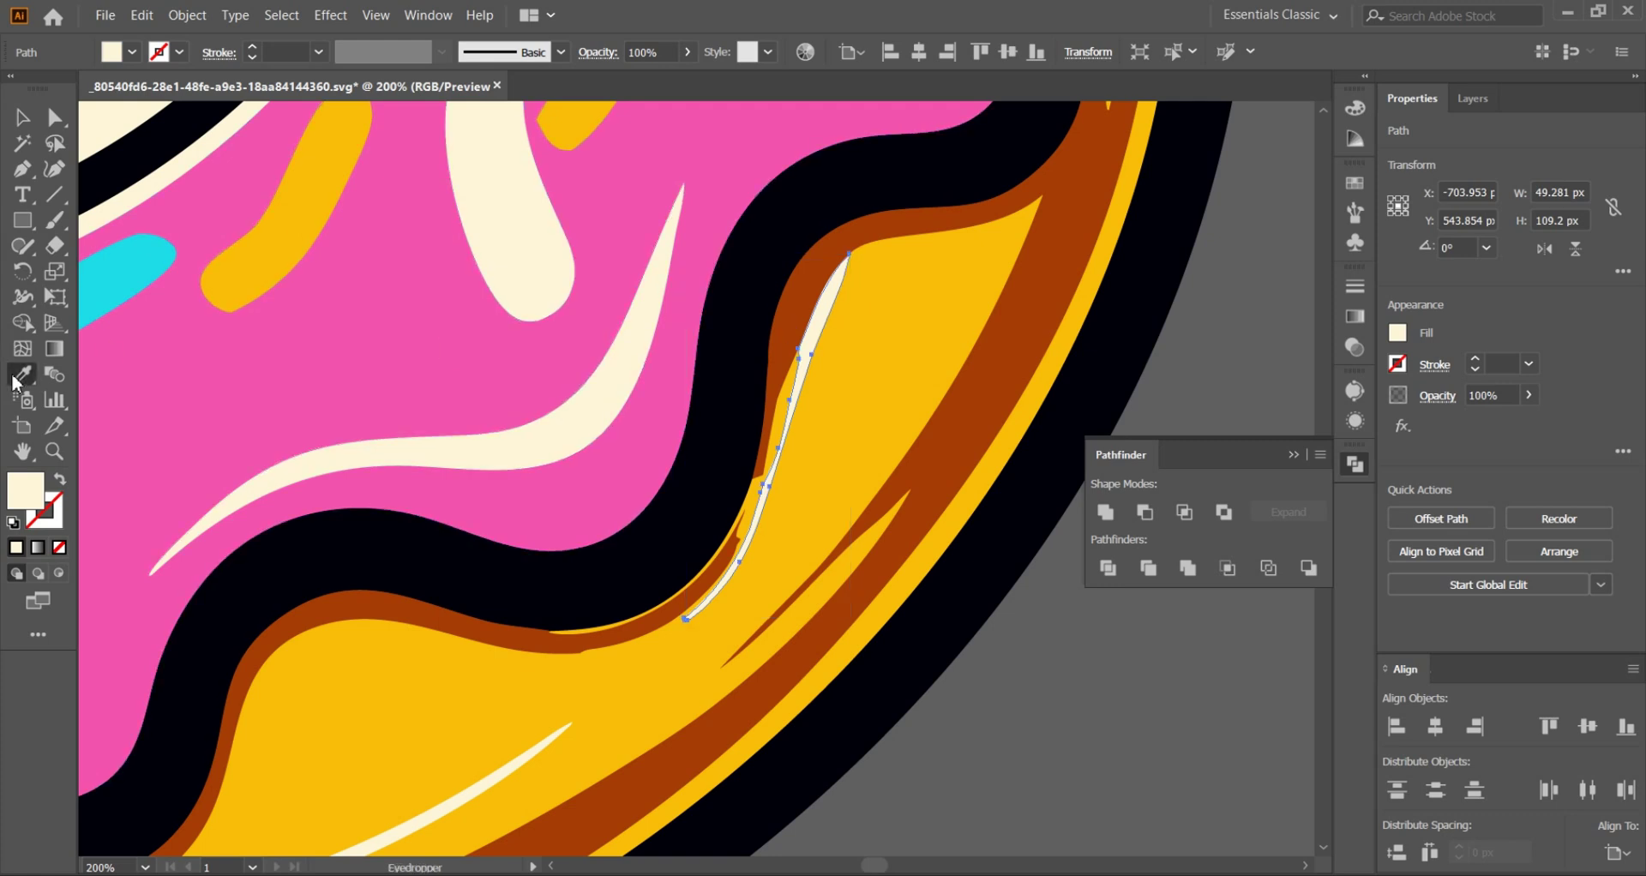
left_click(851, 349)
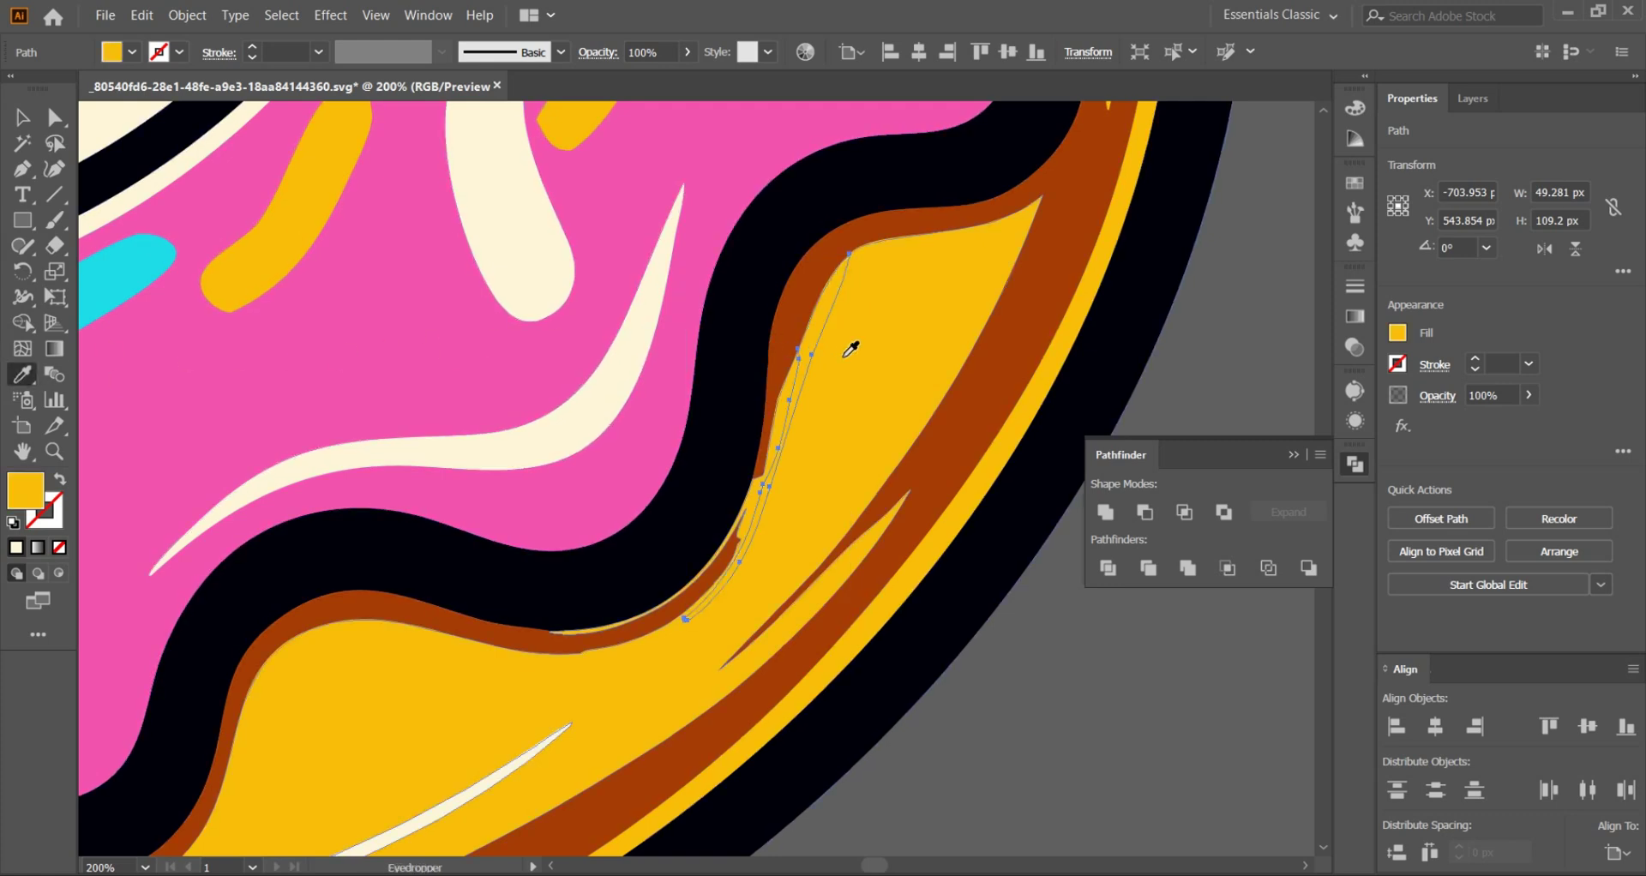
left_click(19, 118)
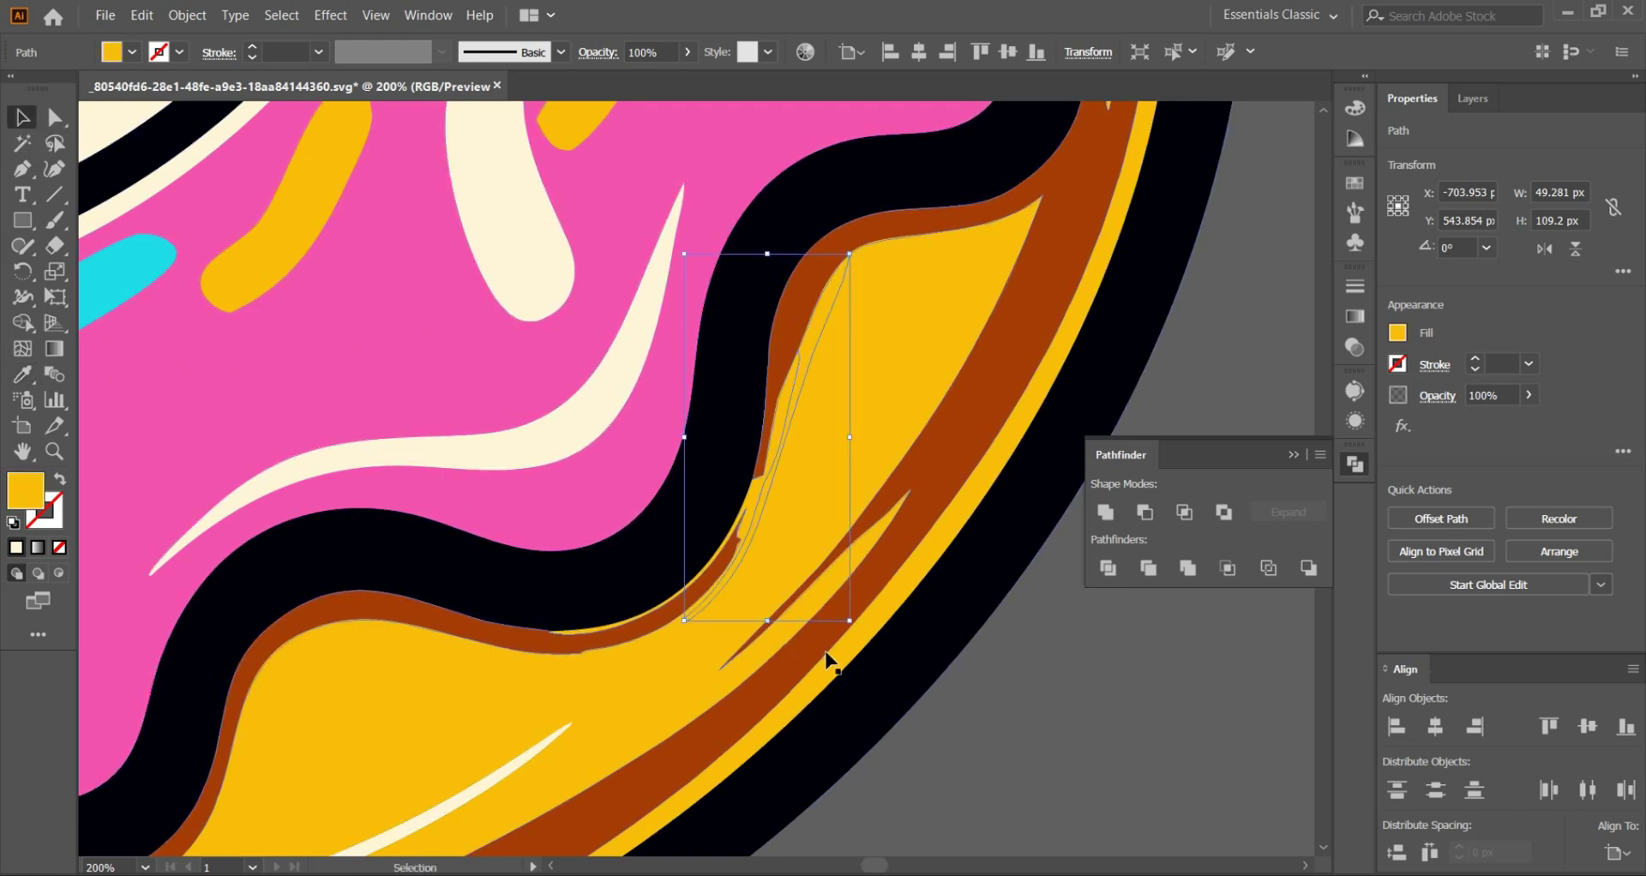
left_click(1137, 689)
Step: Pan and zoom around the donut to inspect the glaze and overall artwork
scroll(984, 686, "down", 2)
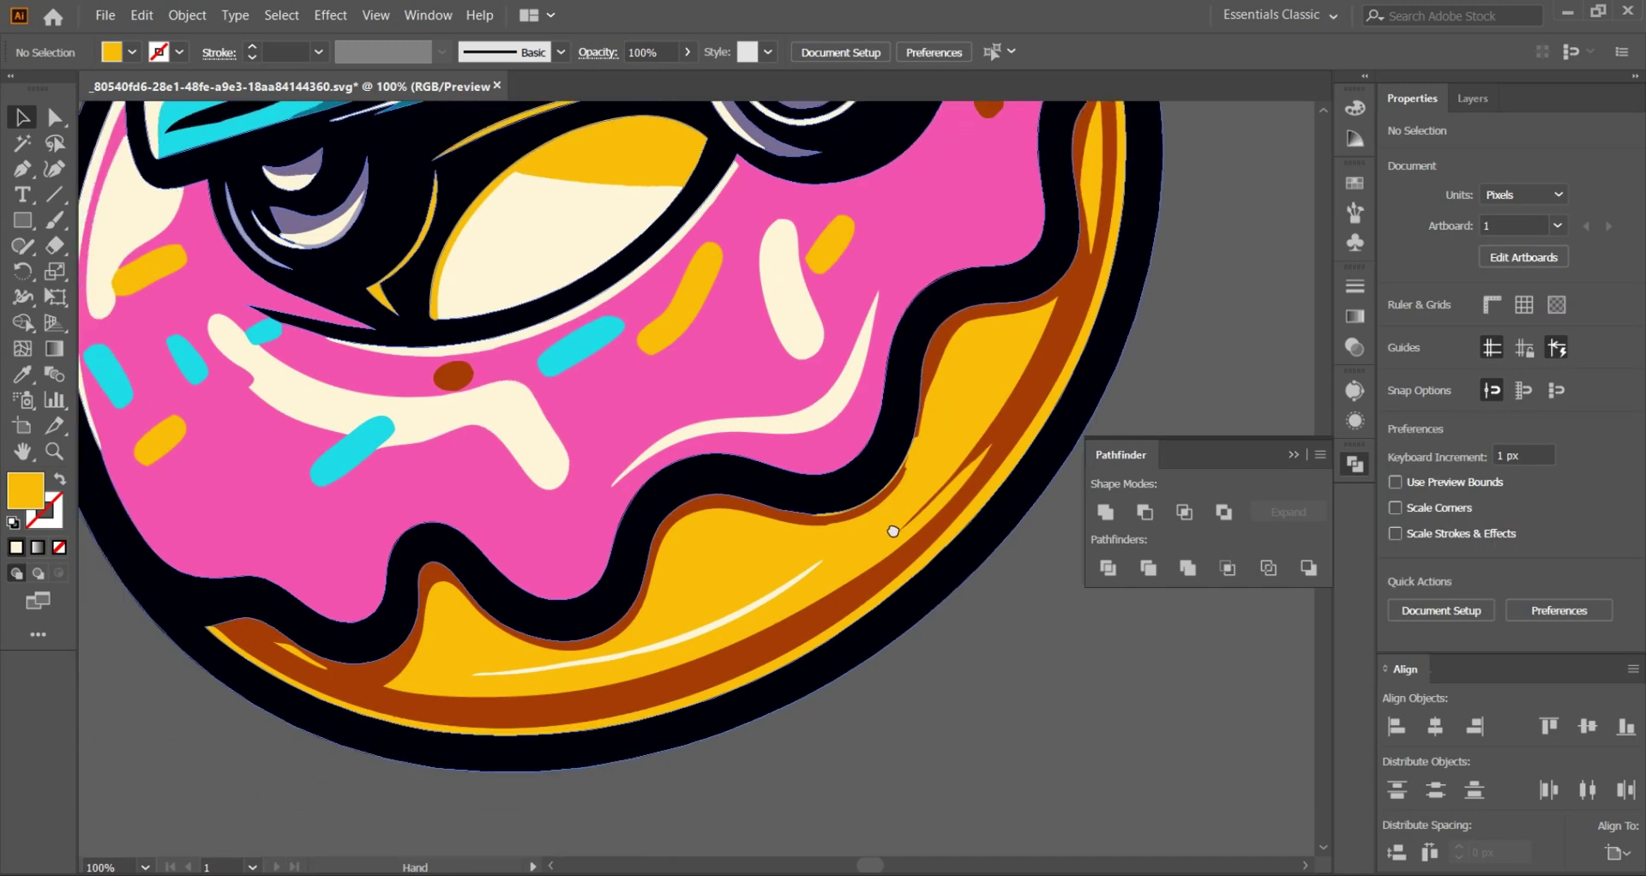
left_click_drag(981, 682, 1157, 631)
scroll(567, 273, "up", 2)
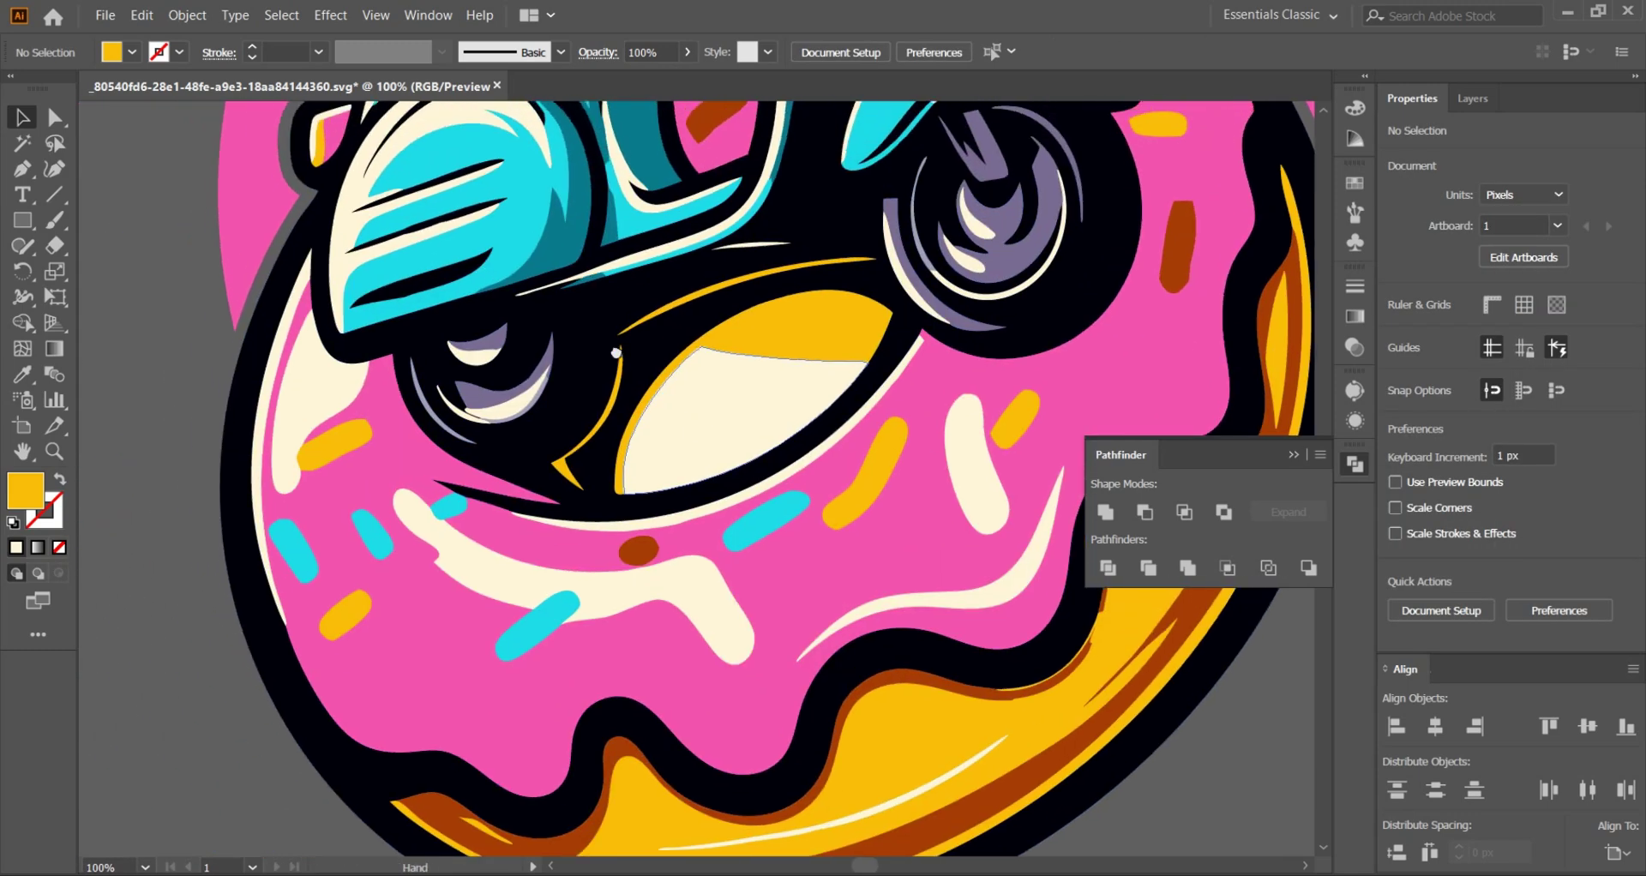
scroll(561, 300, "up", 1)
scroll(557, 325, "up", 2)
scroll(557, 328, "down", 1)
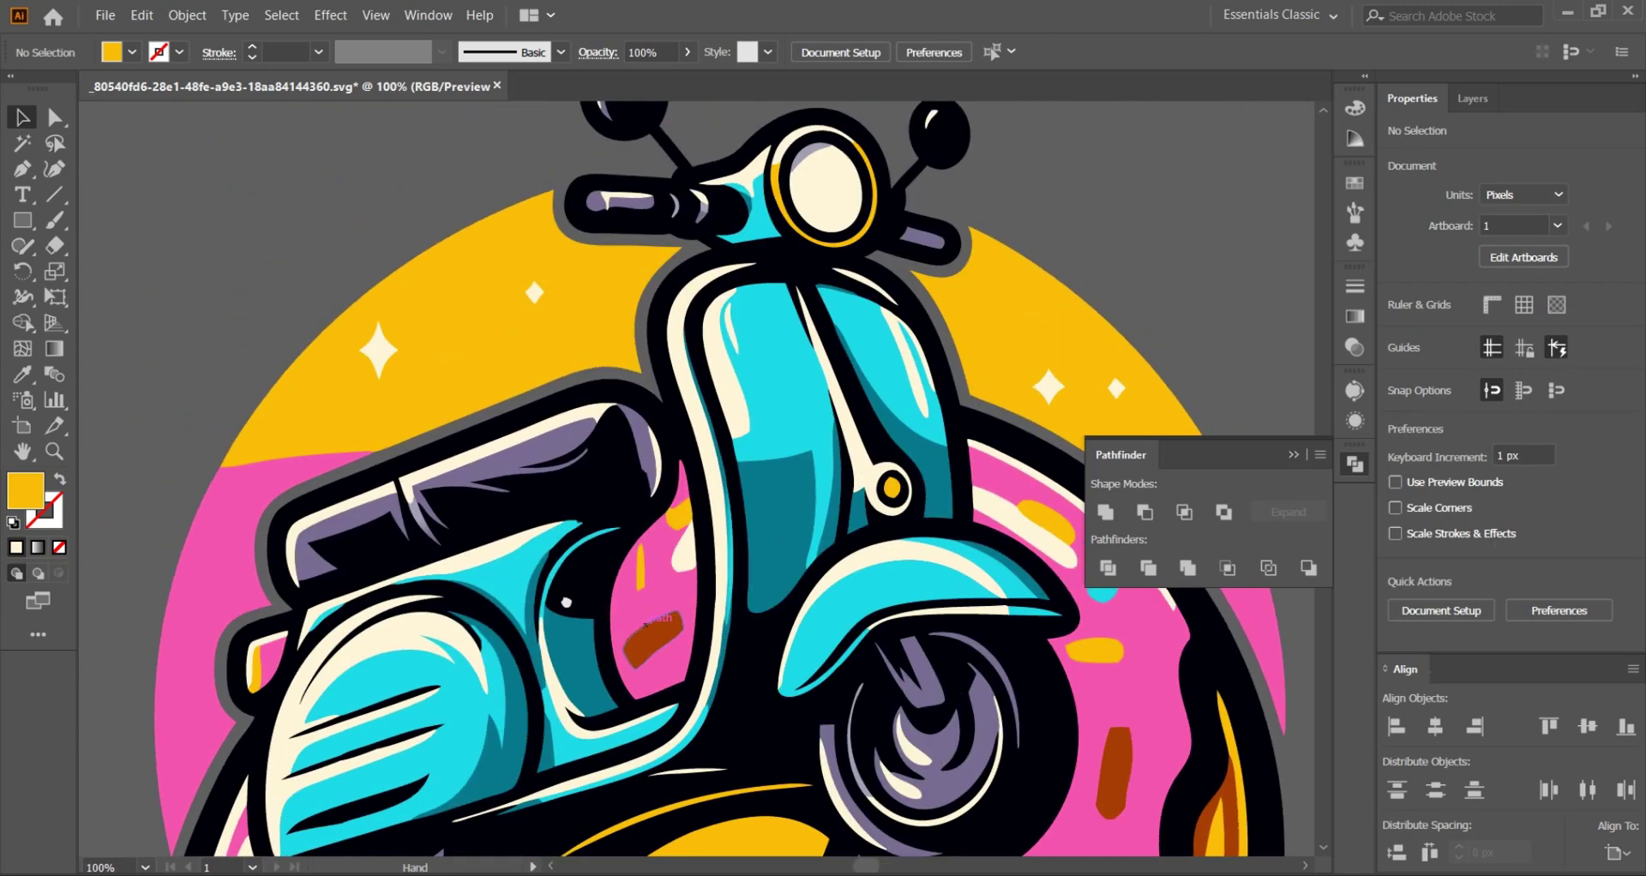
scroll(574, 386, "up", 1)
scroll(600, 462, "up", 2)
scroll(624, 532, "down", 1)
scroll(623, 529, "down", 2)
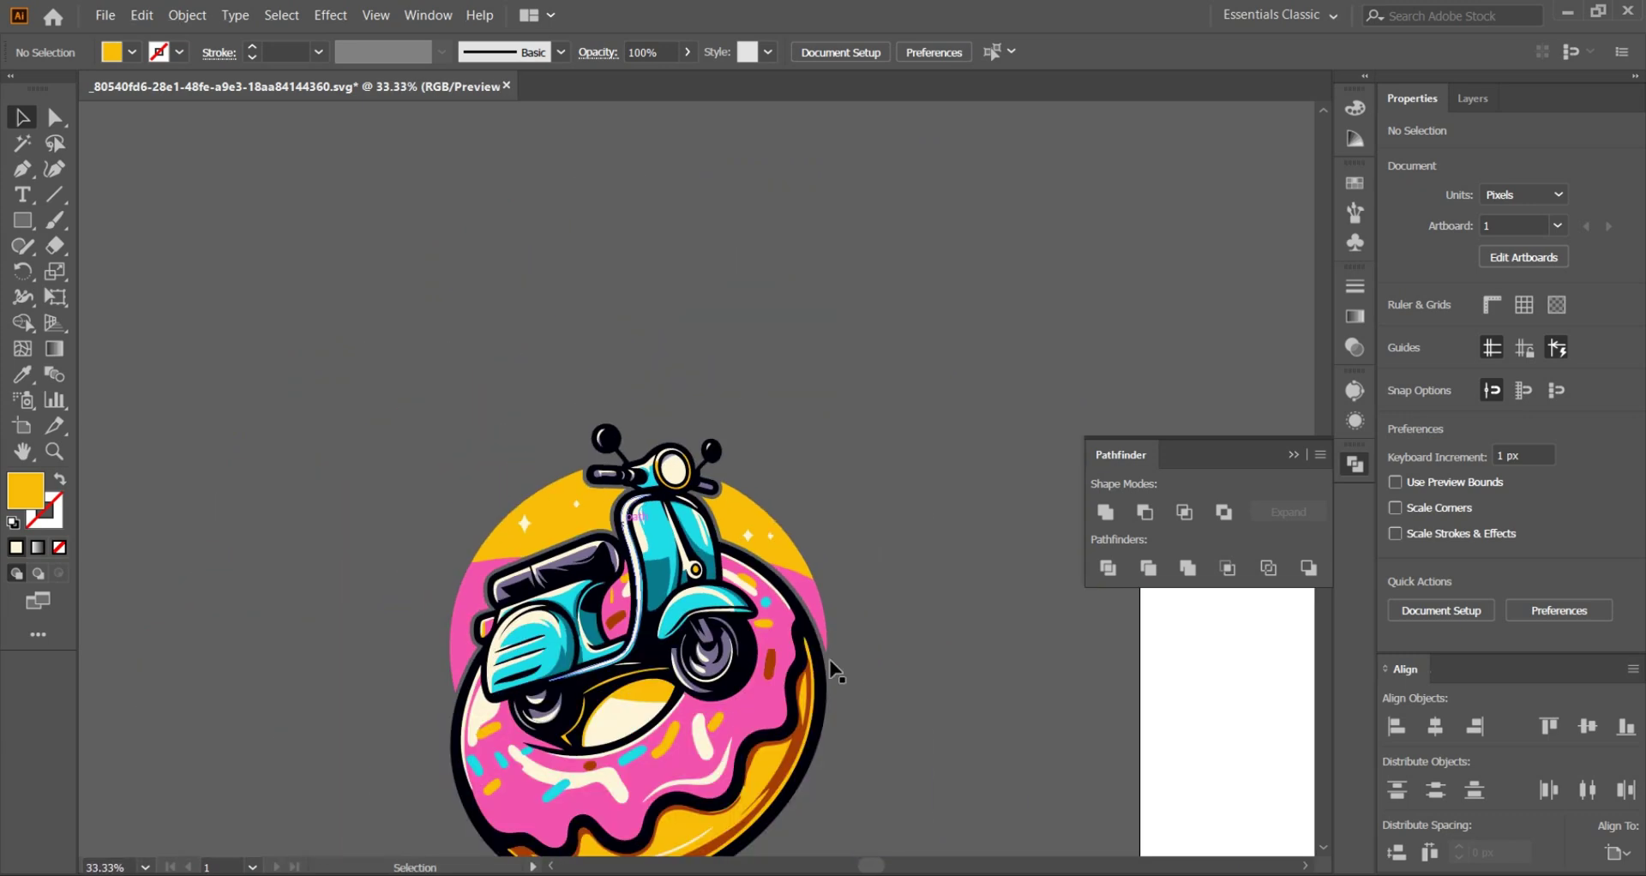
scroll(964, 640, "up", 1)
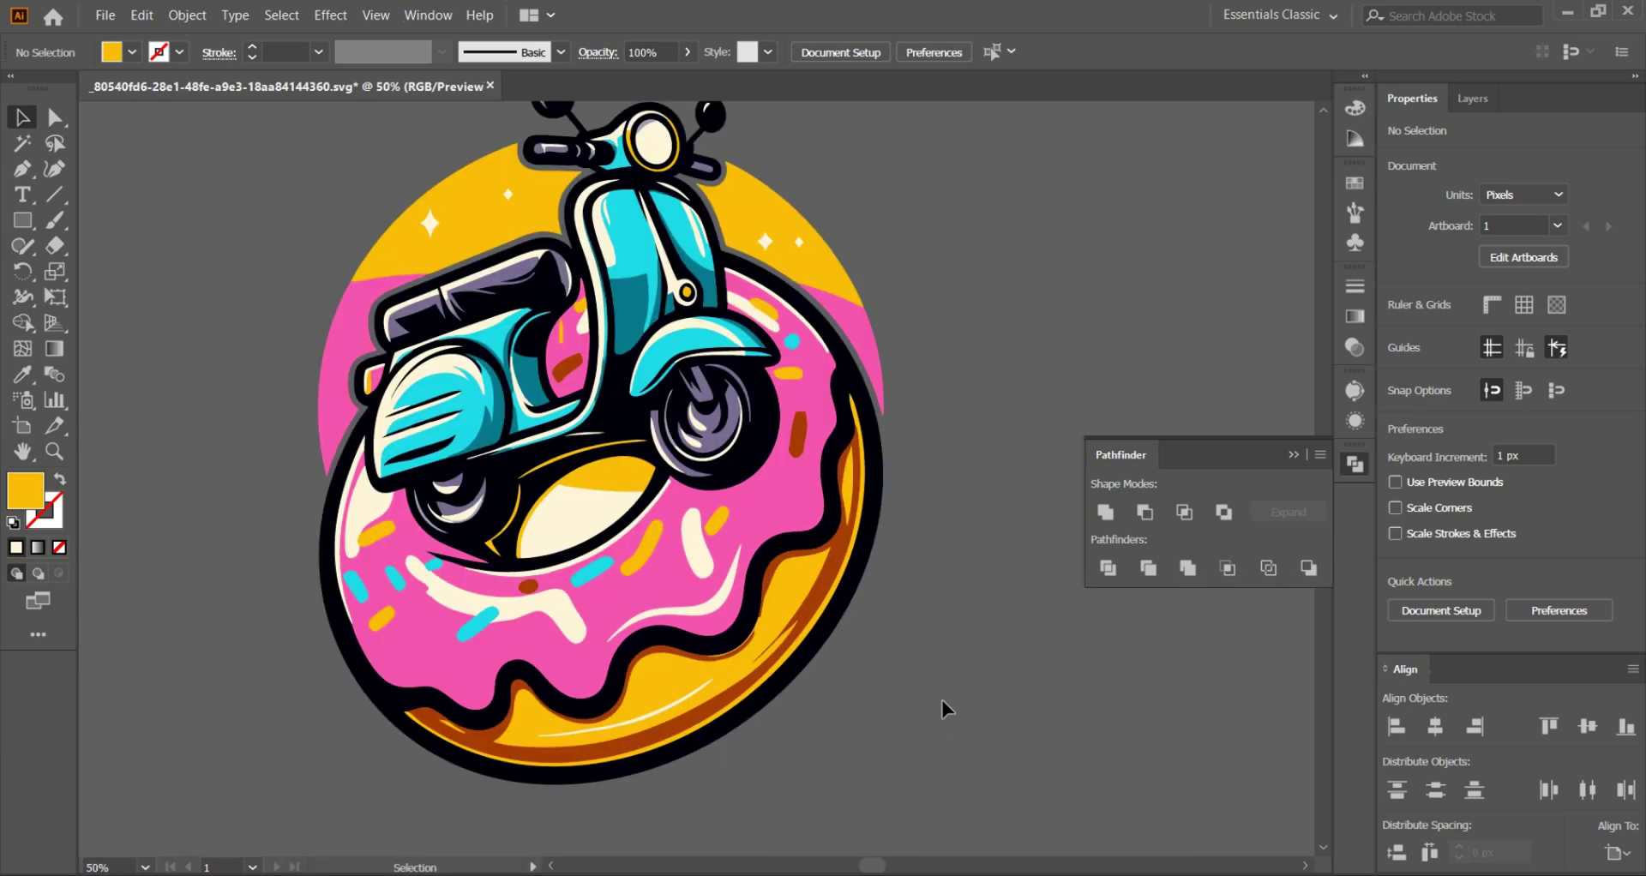
scroll(938, 712, "down", 1)
scroll(940, 705, "down", 1)
Step: Close the Pathfinder panel and view the finished scooter-on-donut artwork
left_click(1352, 466)
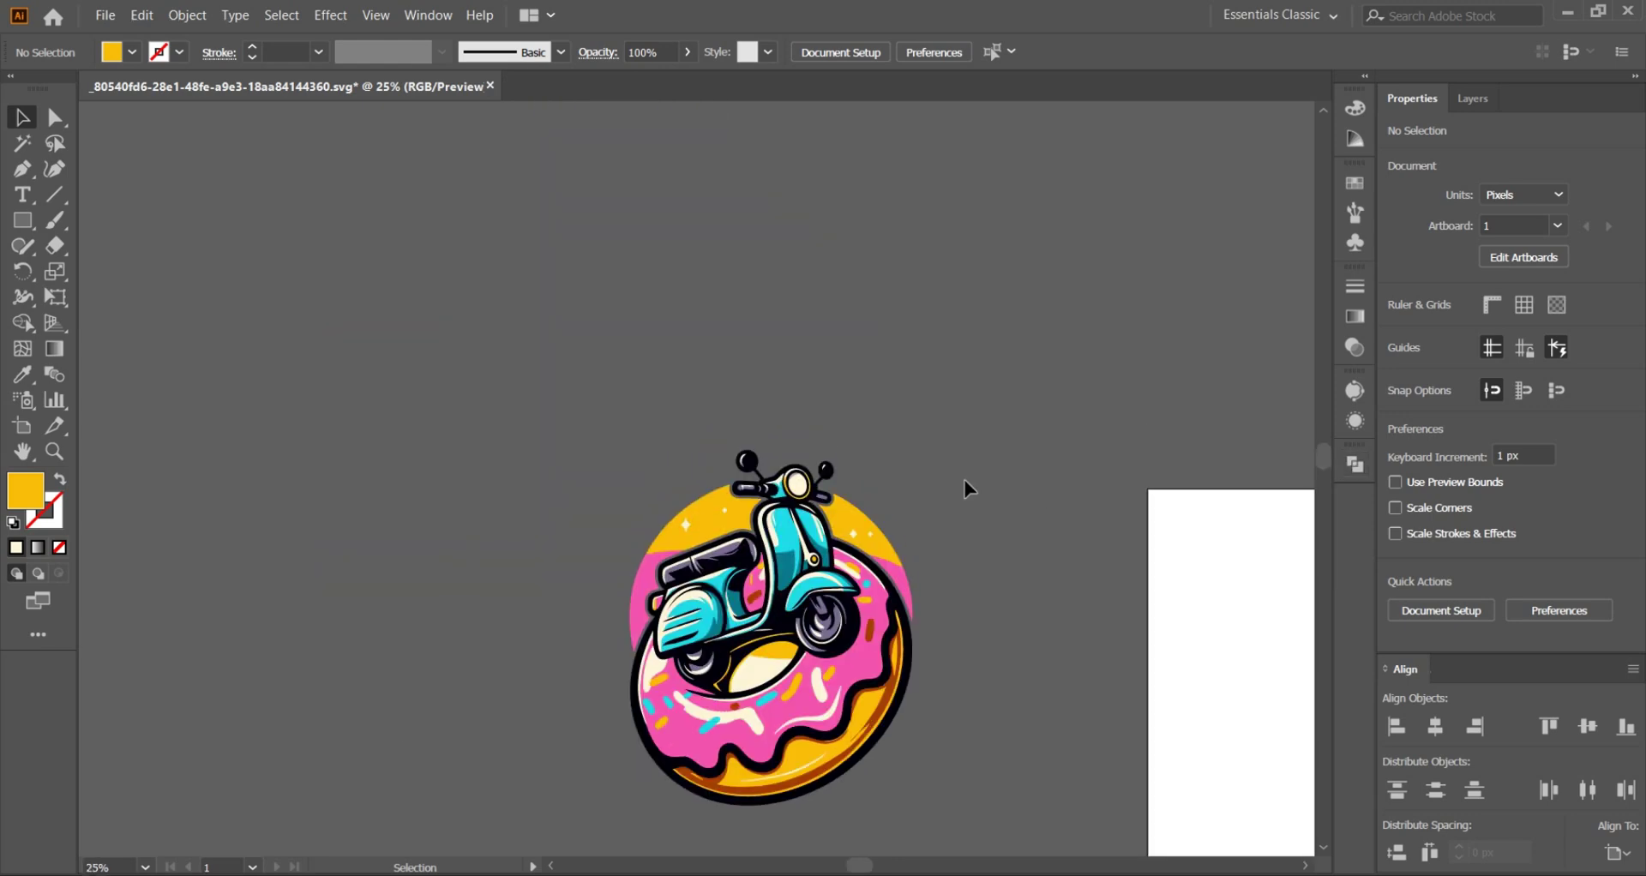
scroll(865, 600, "up", 1)
scroll(864, 590, "up", 1)
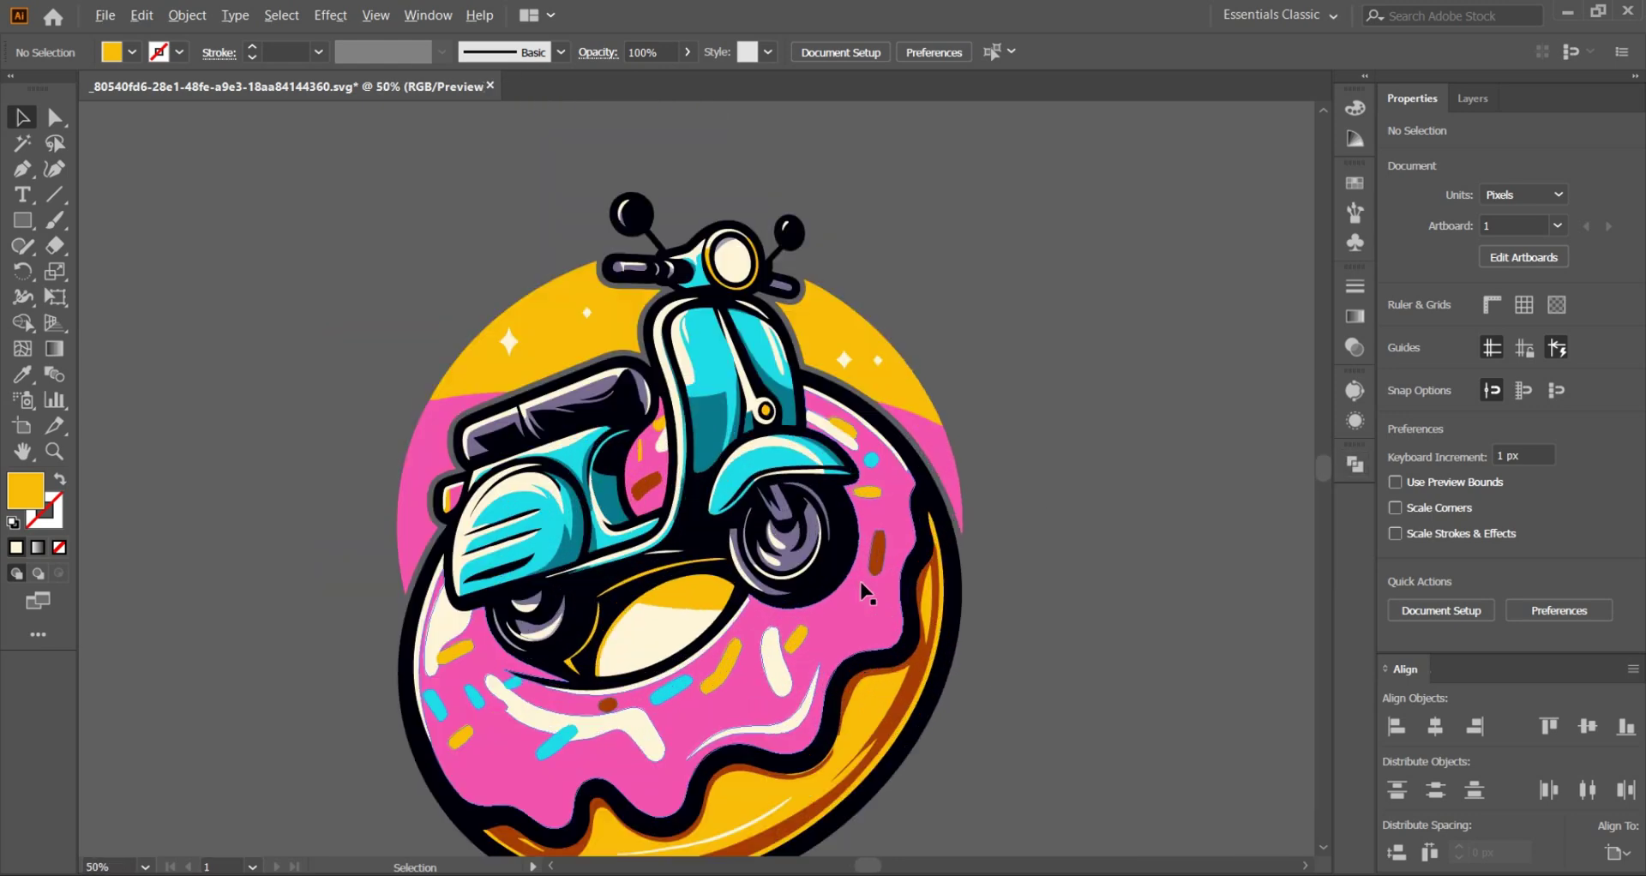
scroll(866, 592, "down", 2)
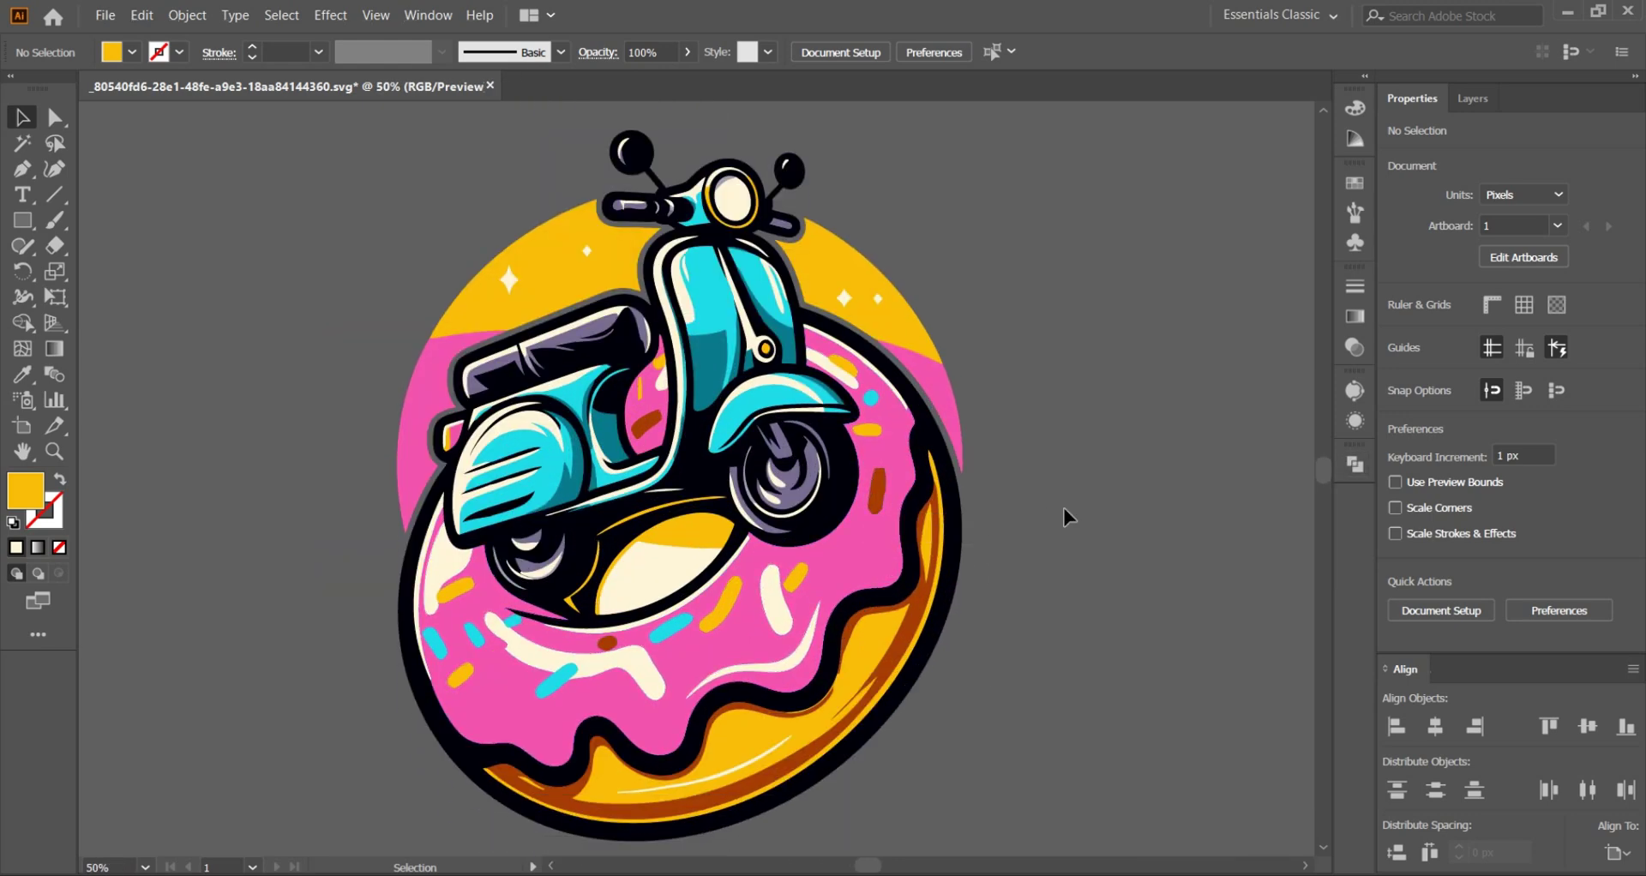